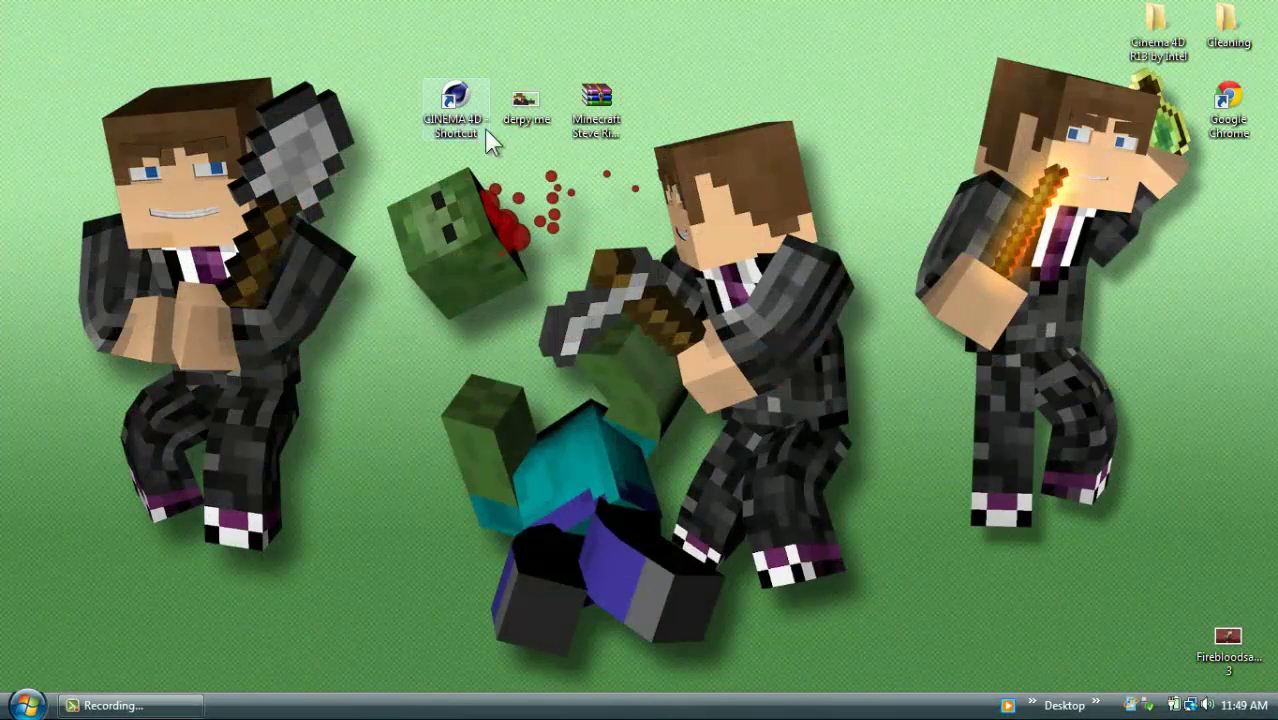
Open the Minecraft Steve Rig v1.2 archive and dismiss the licence purchase reminder
double_click(592, 135)
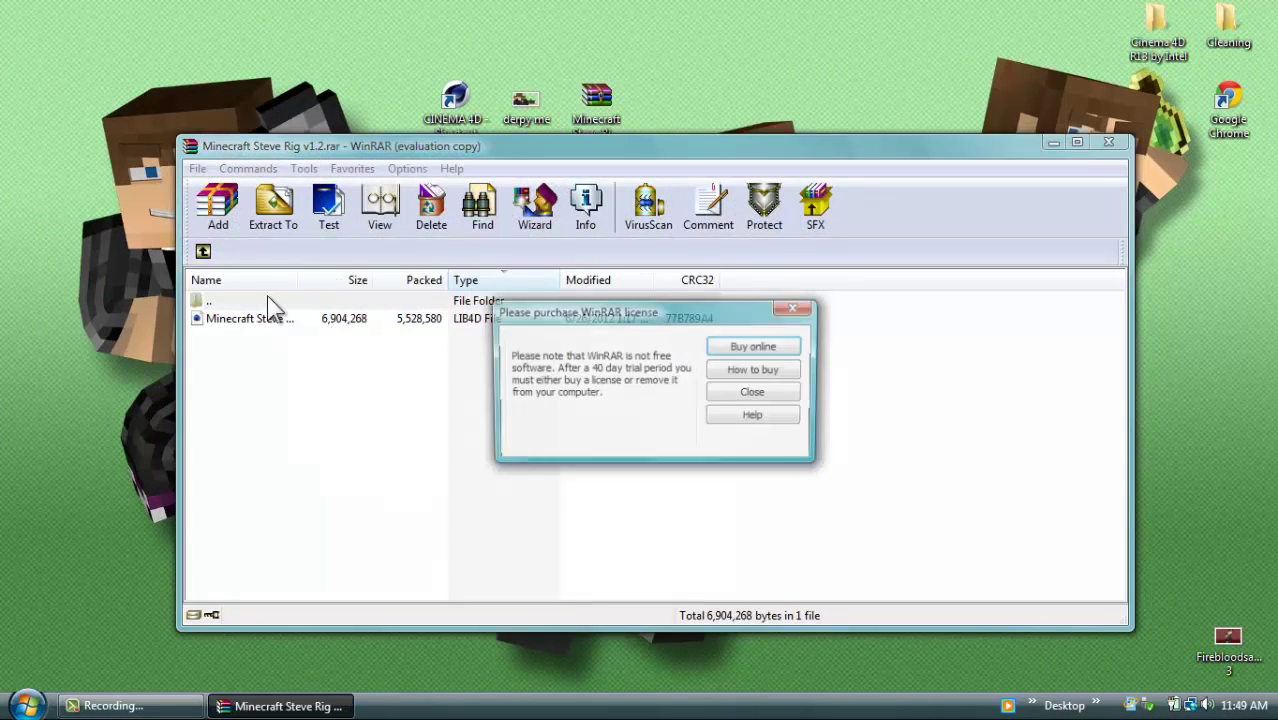
click(750, 393)
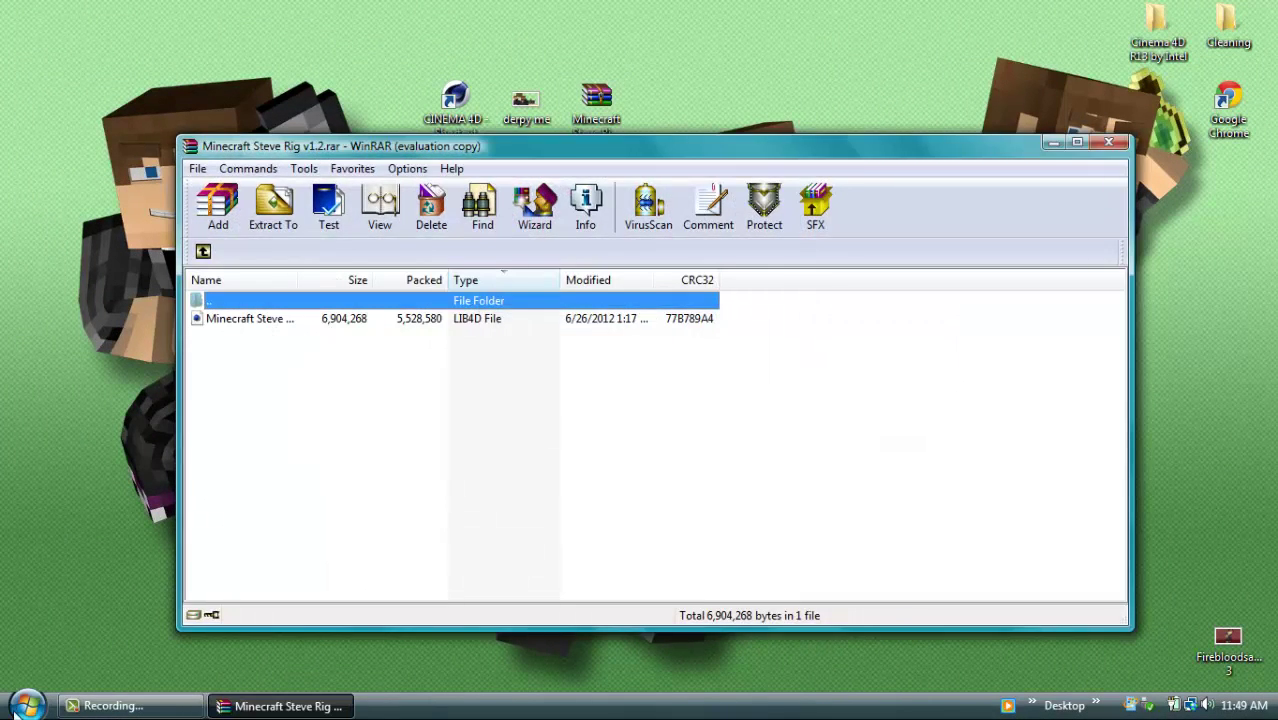
Search the installed programs for "run", clear the search, and open the .minecraft folder instead
click(26, 705)
text(run)
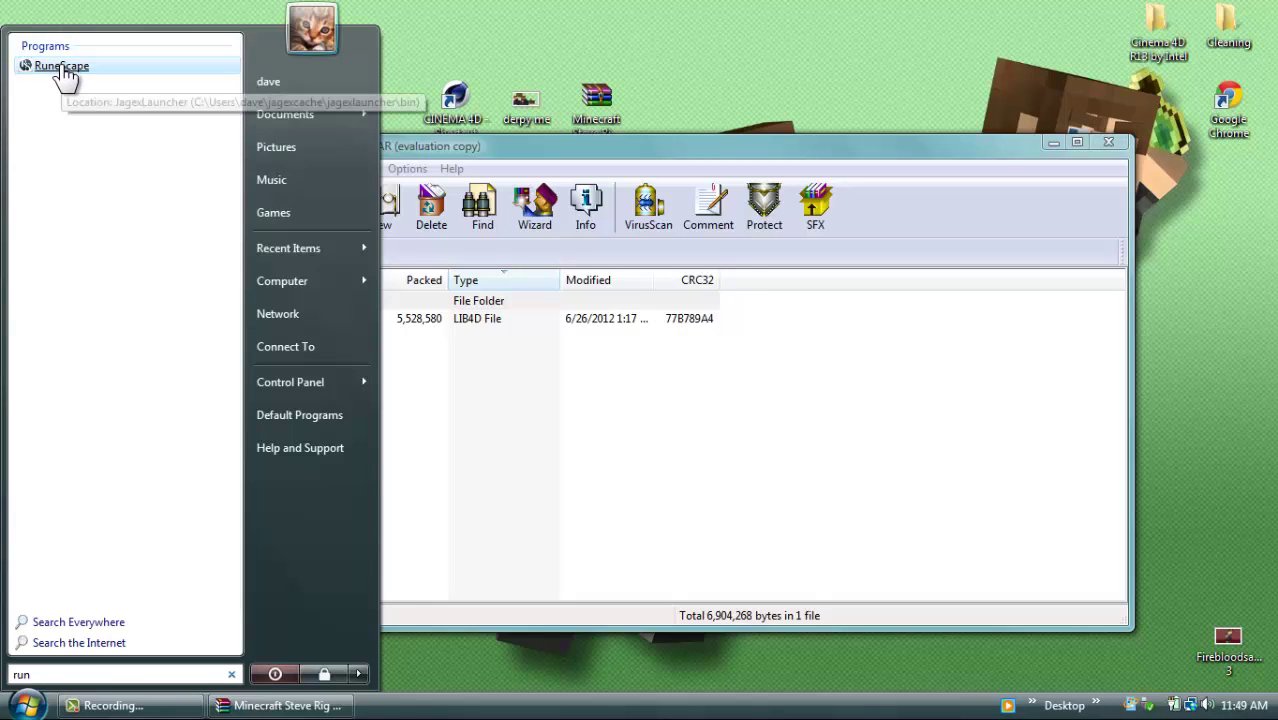
key(BackSpace)
key(BackSpace)
key(BackSpace)
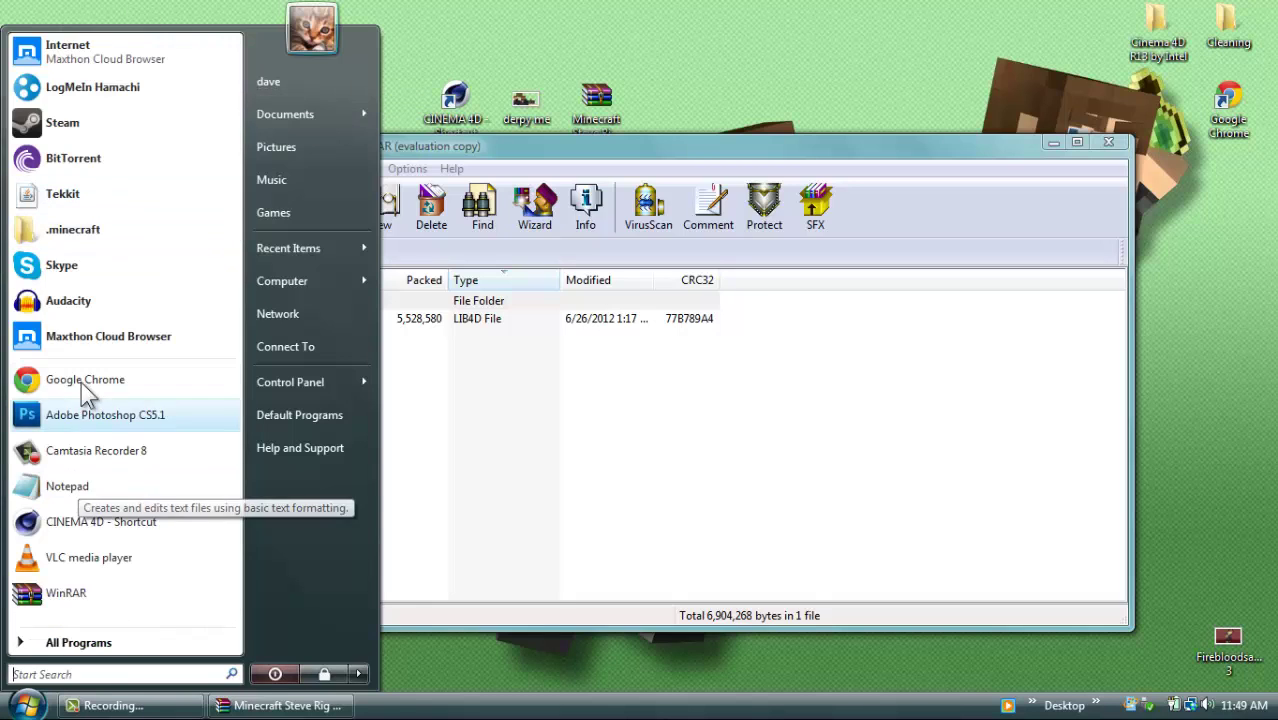
click(93, 229)
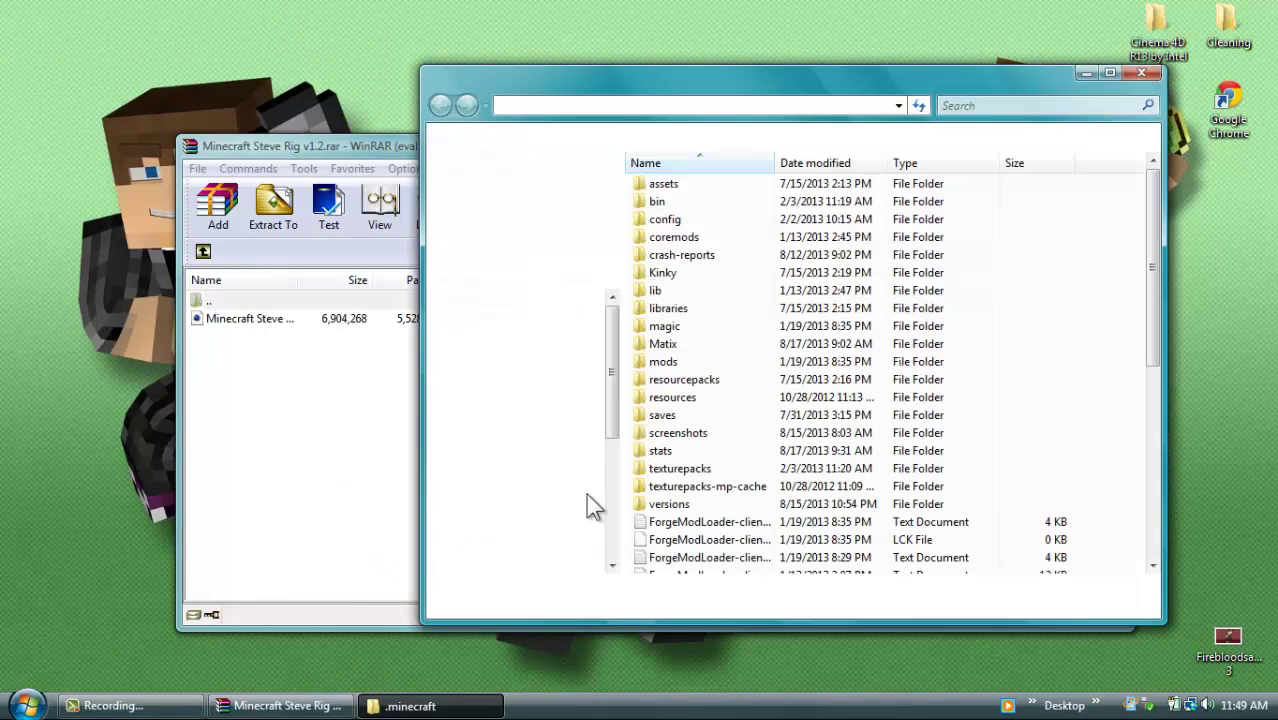
click(1000, 106)
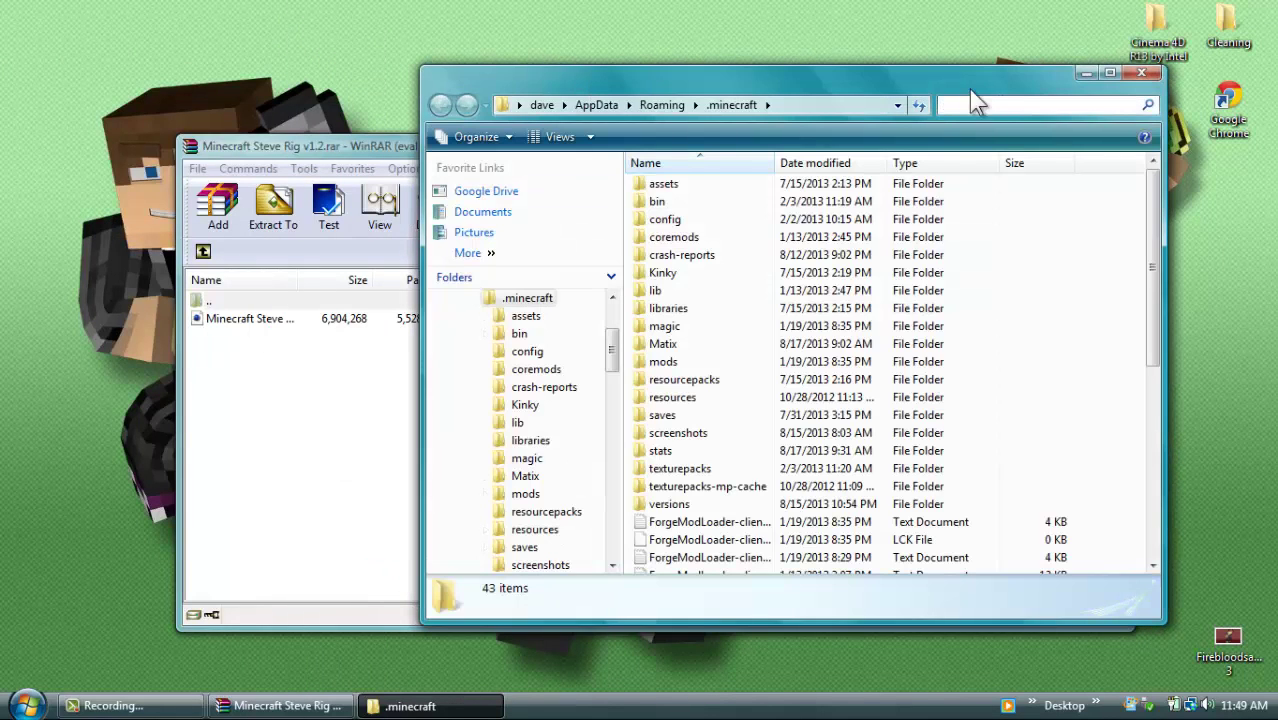
drag(1025, 83, 826, 130)
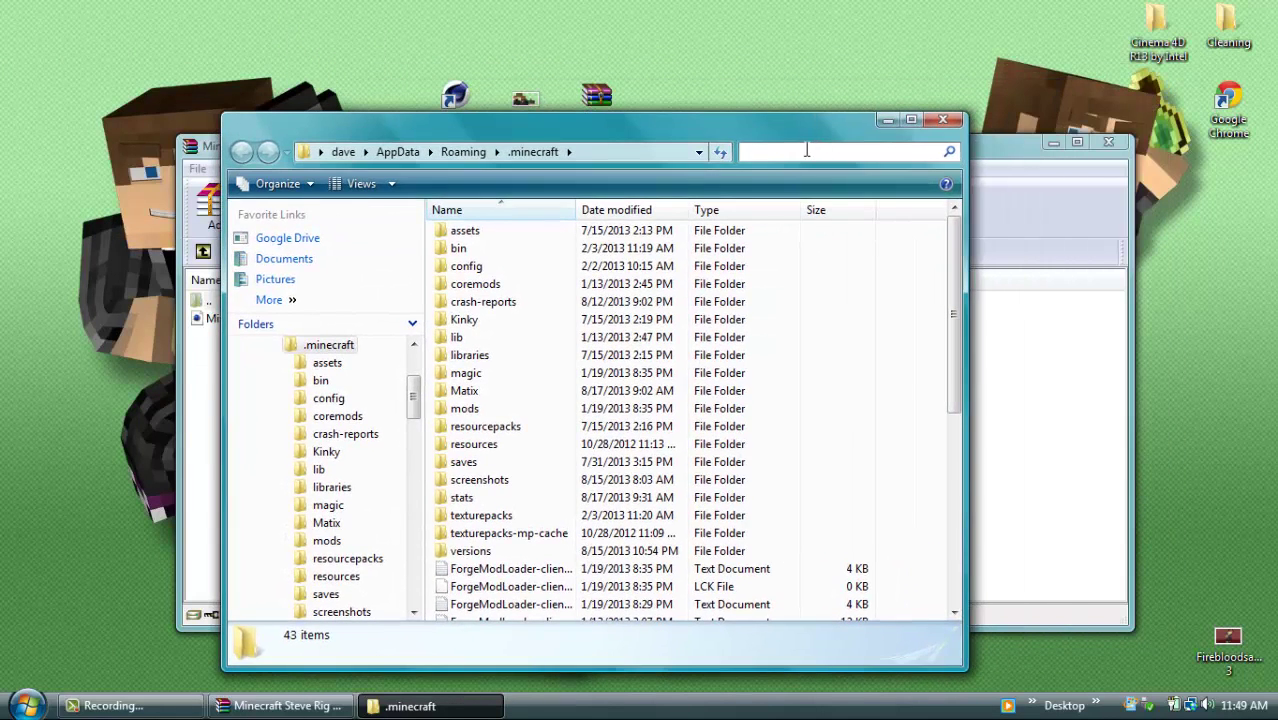
text(*)
key(BackSpace)
text(wp)
key(BackSpace)
key(BackSpace)
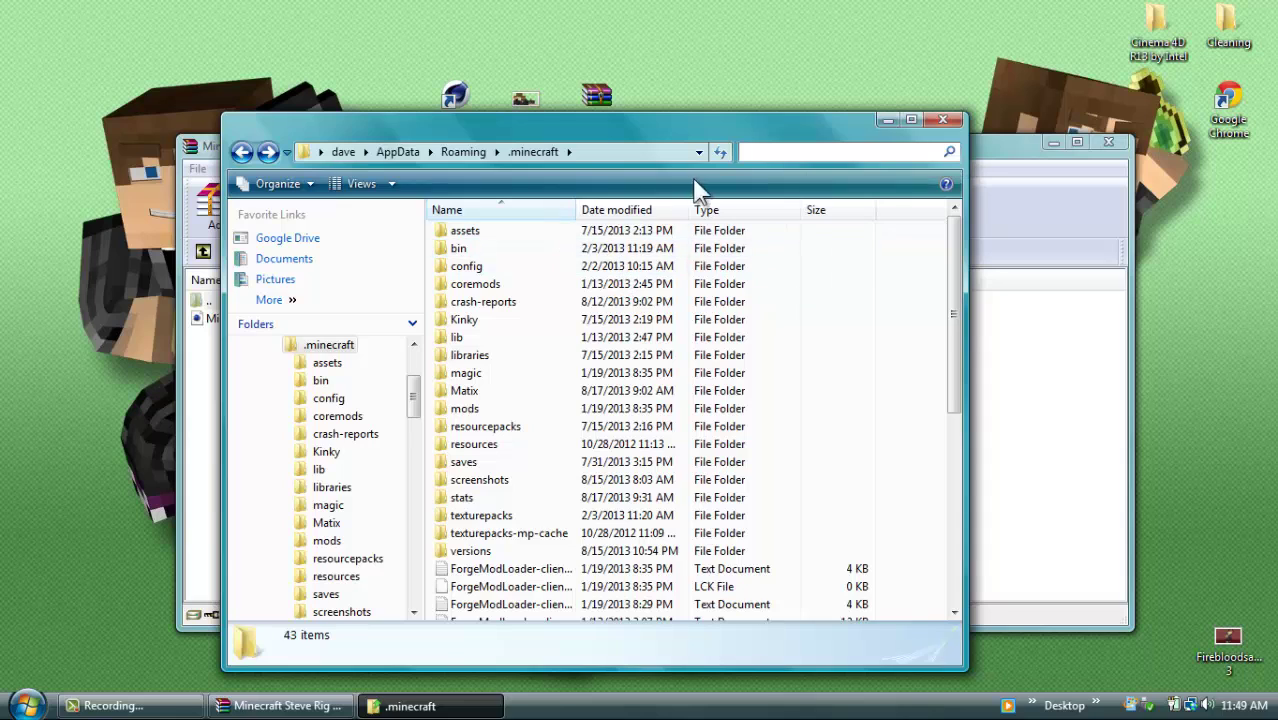
Go up to the Roaming folder and open the MAXON folder inside it
click(474, 158)
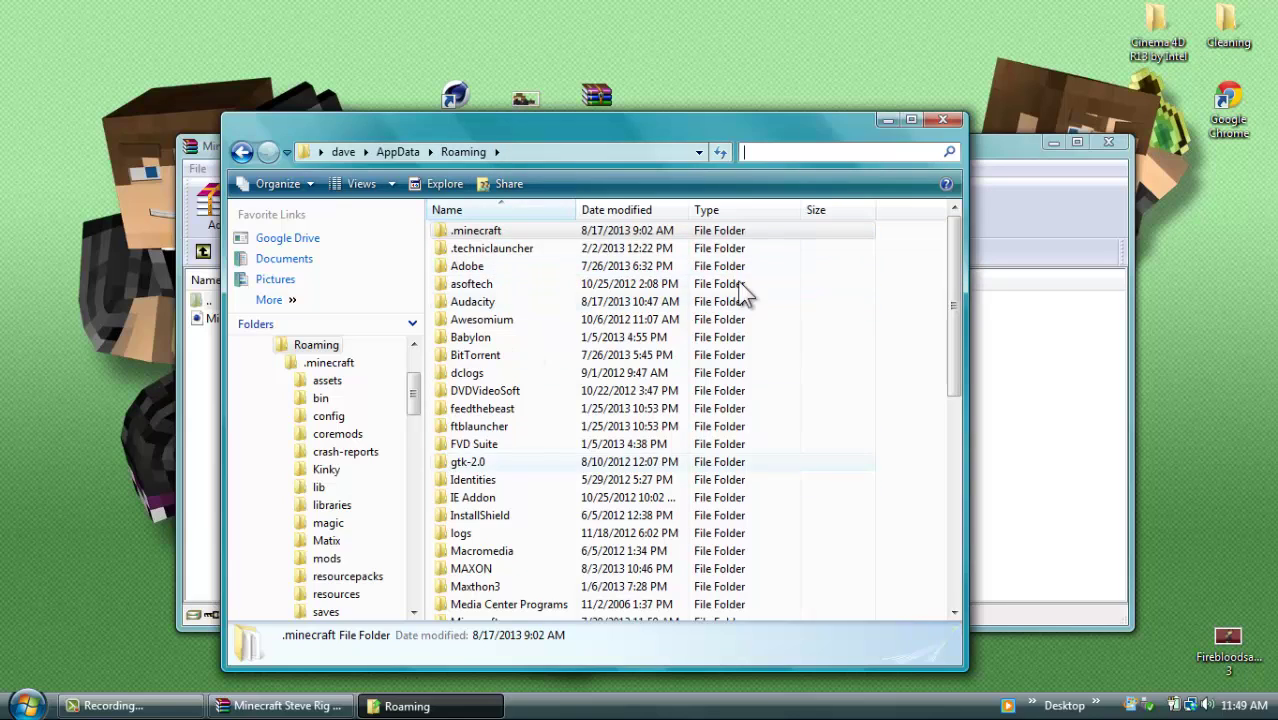
drag(963, 285, 953, 404)
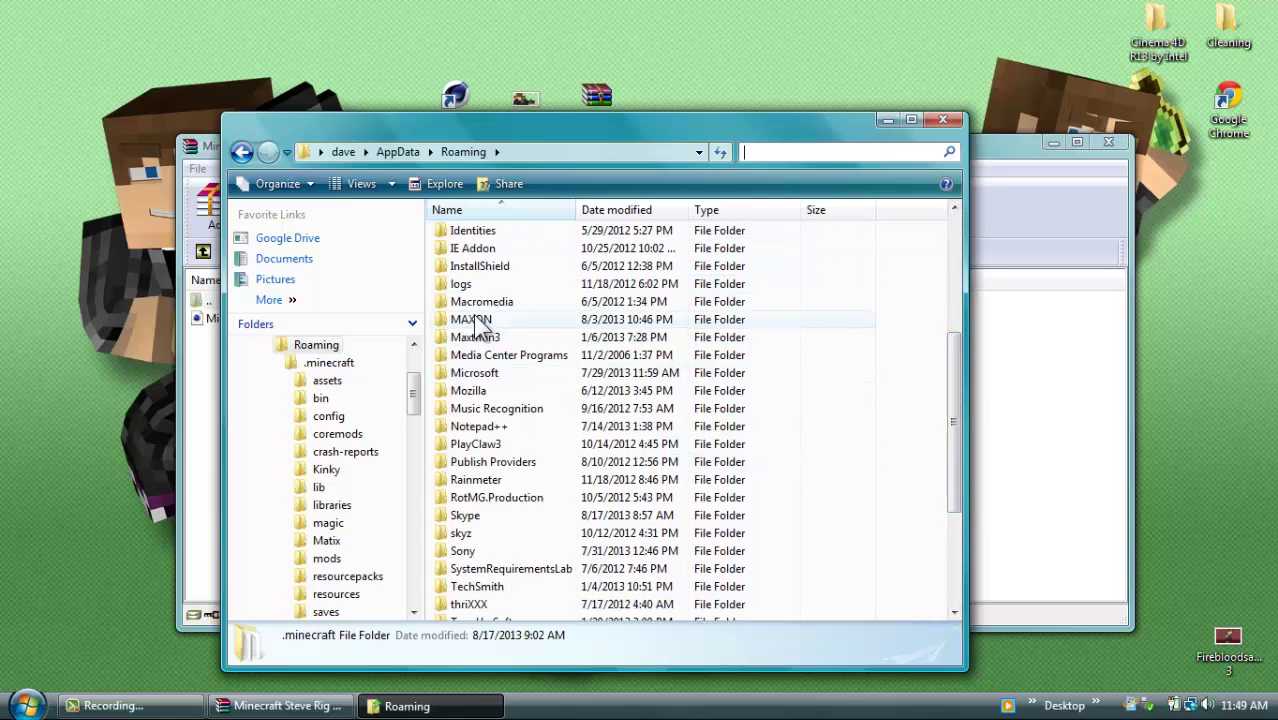
click(450, 328)
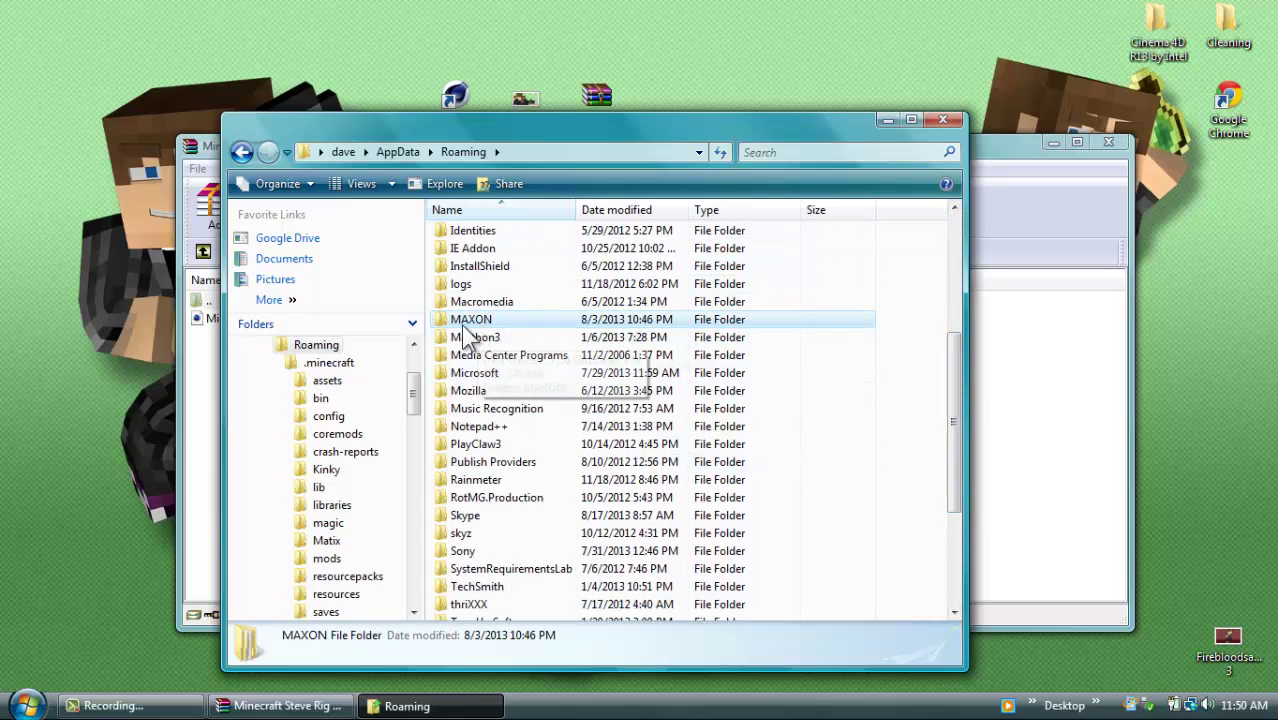
double_click(462, 332)
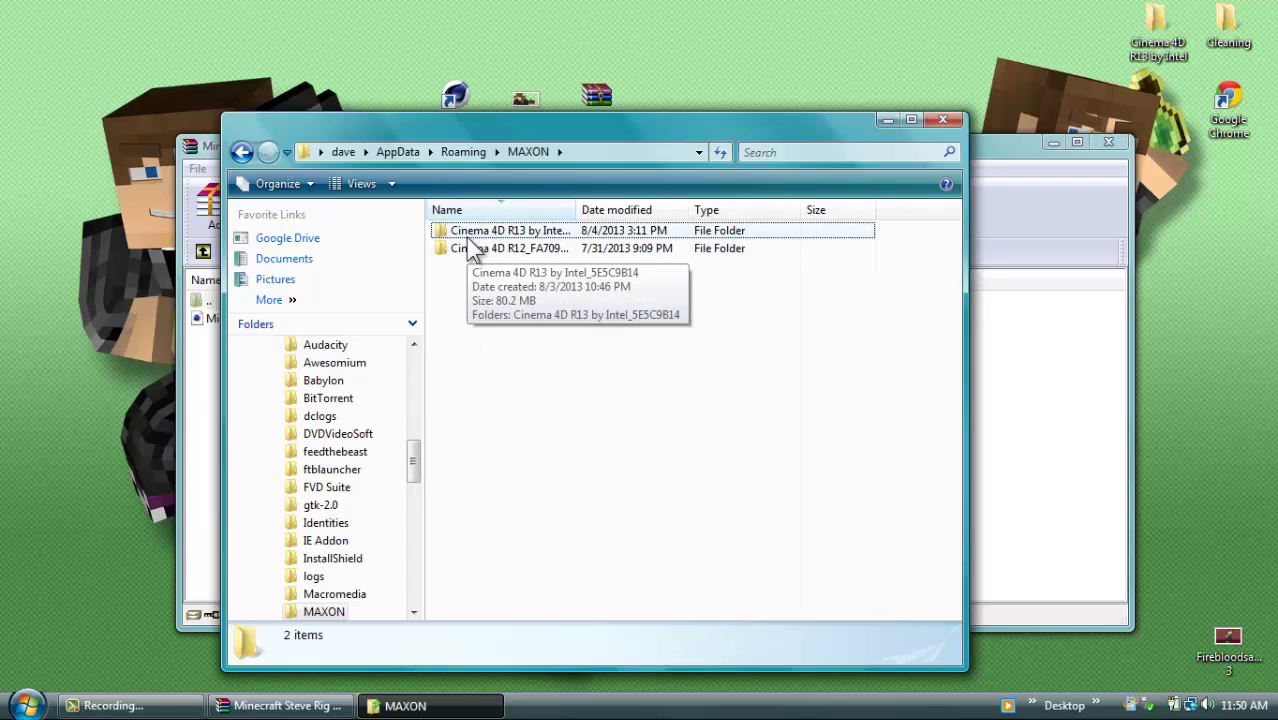
Open the browser folder inside the library folder of the Cinema 4D R13 by Intel directory
click(489, 250)
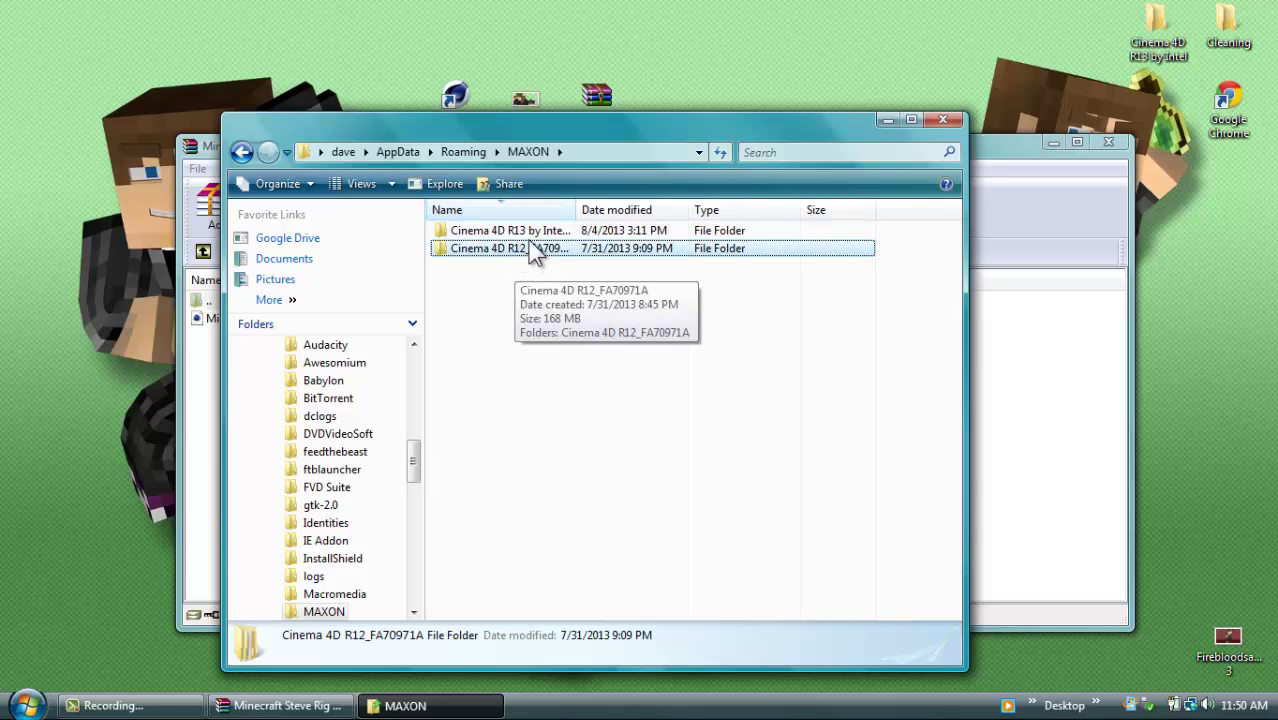
click(537, 232)
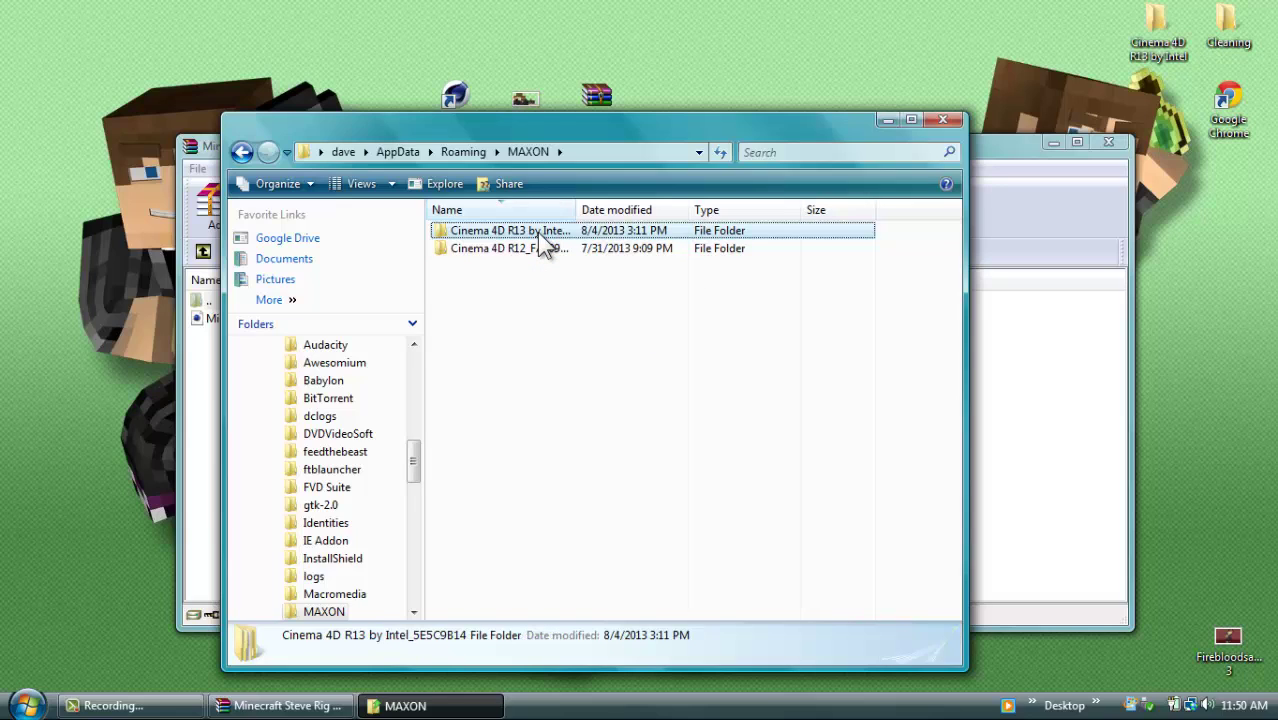
double_click(537, 232)
key(p)
key(Up)
key(Return)
key(Down)
key(Up)
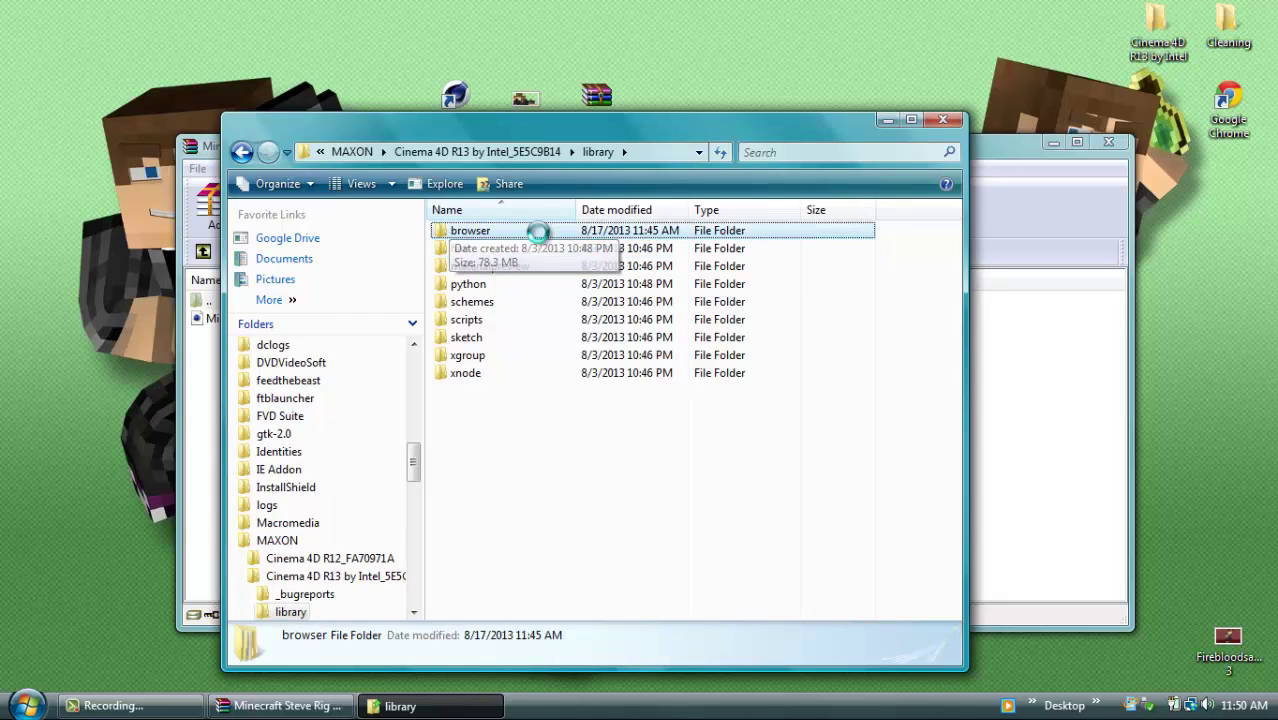
key(Return)
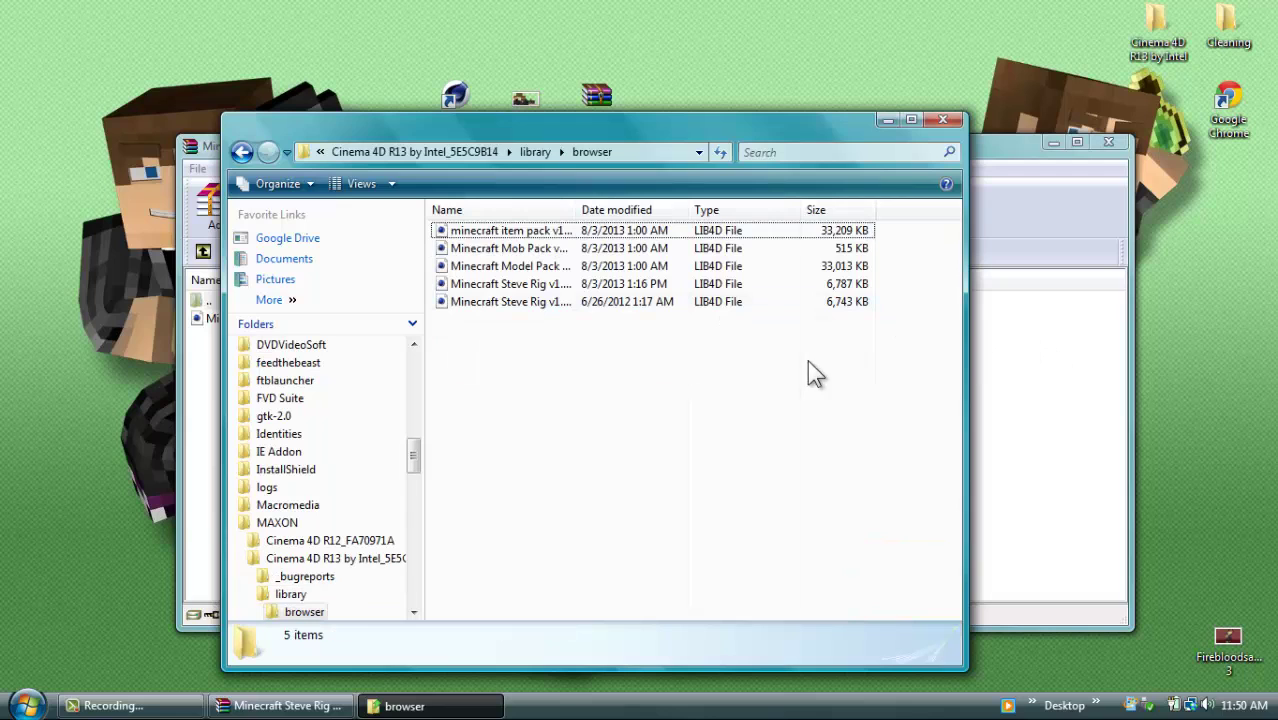
Select the Minecraft Steve Rig library file in the archive, and close both the archive and the browser folder window
click(1001, 385)
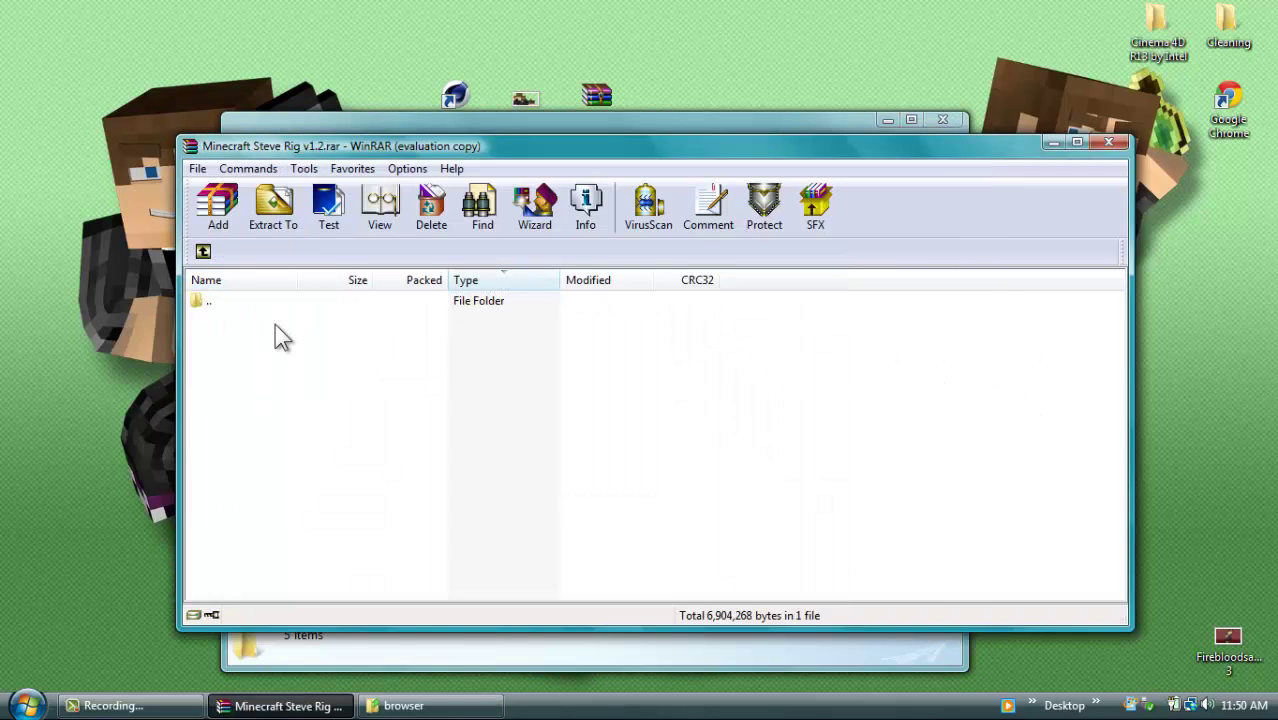
click(275, 320)
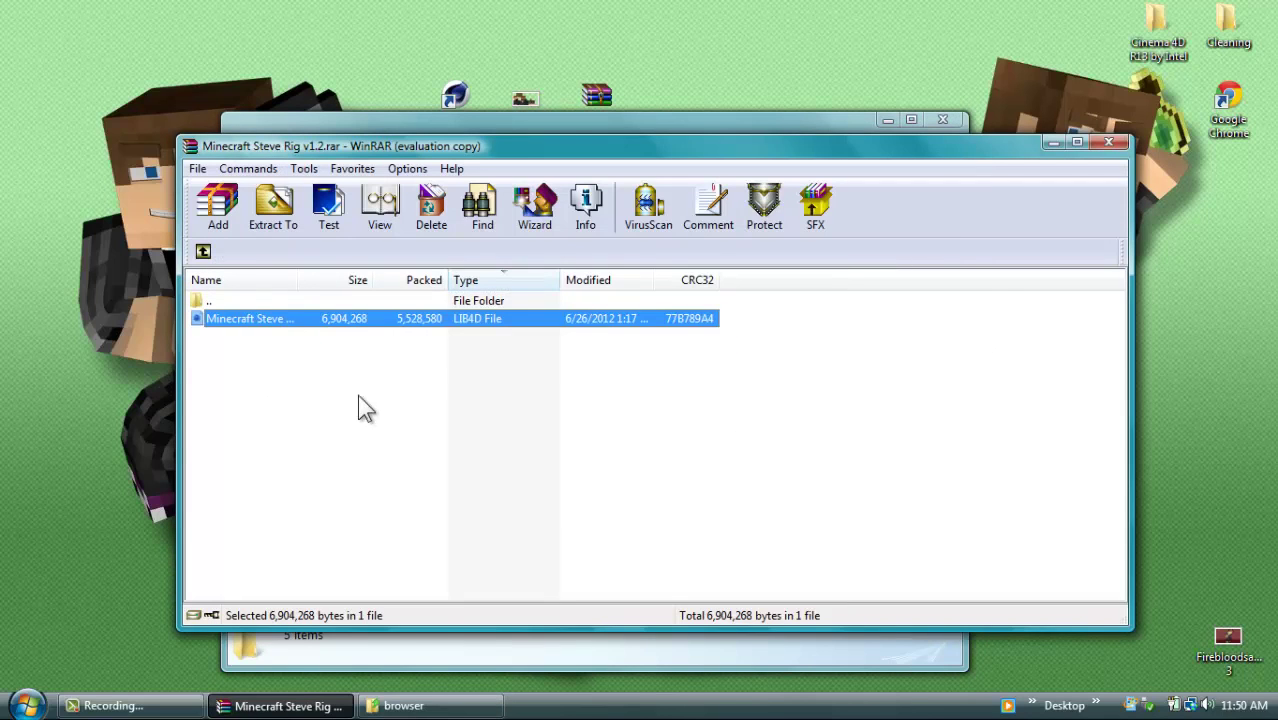
click(1108, 143)
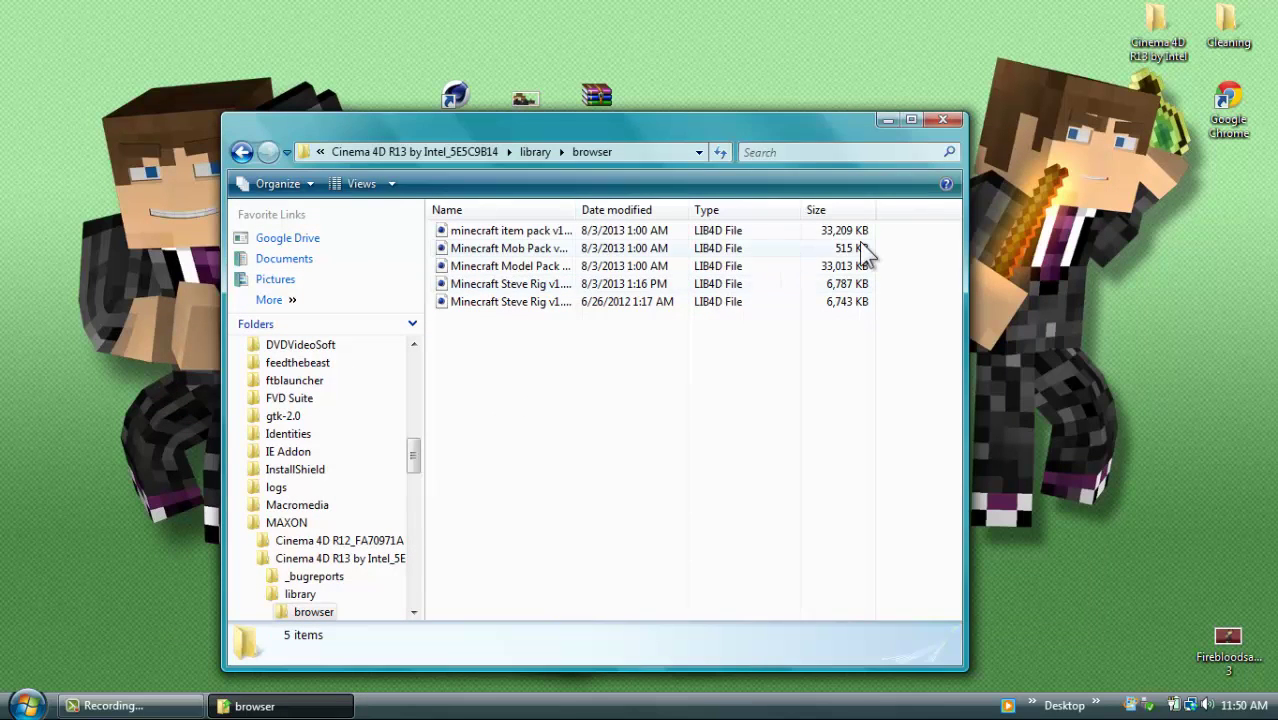
click(941, 122)
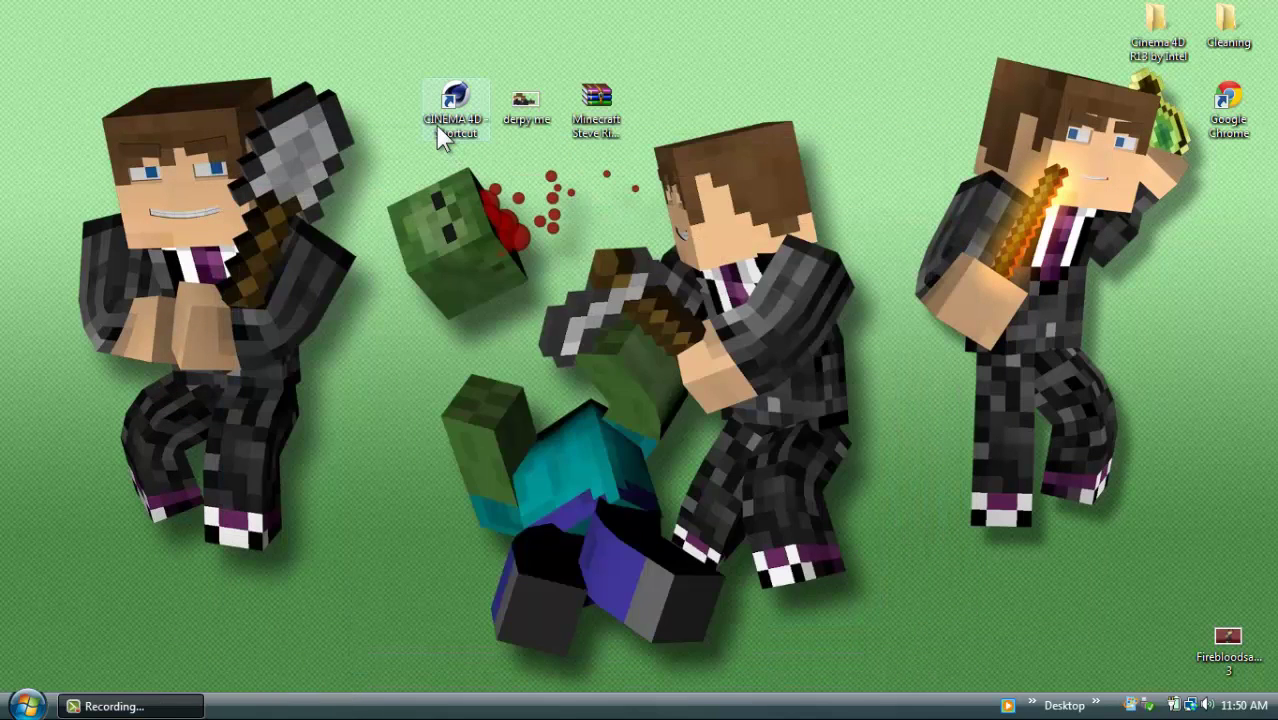
Launch Cinema 4D and open the Presets in the Content Browser
double_click(440, 135)
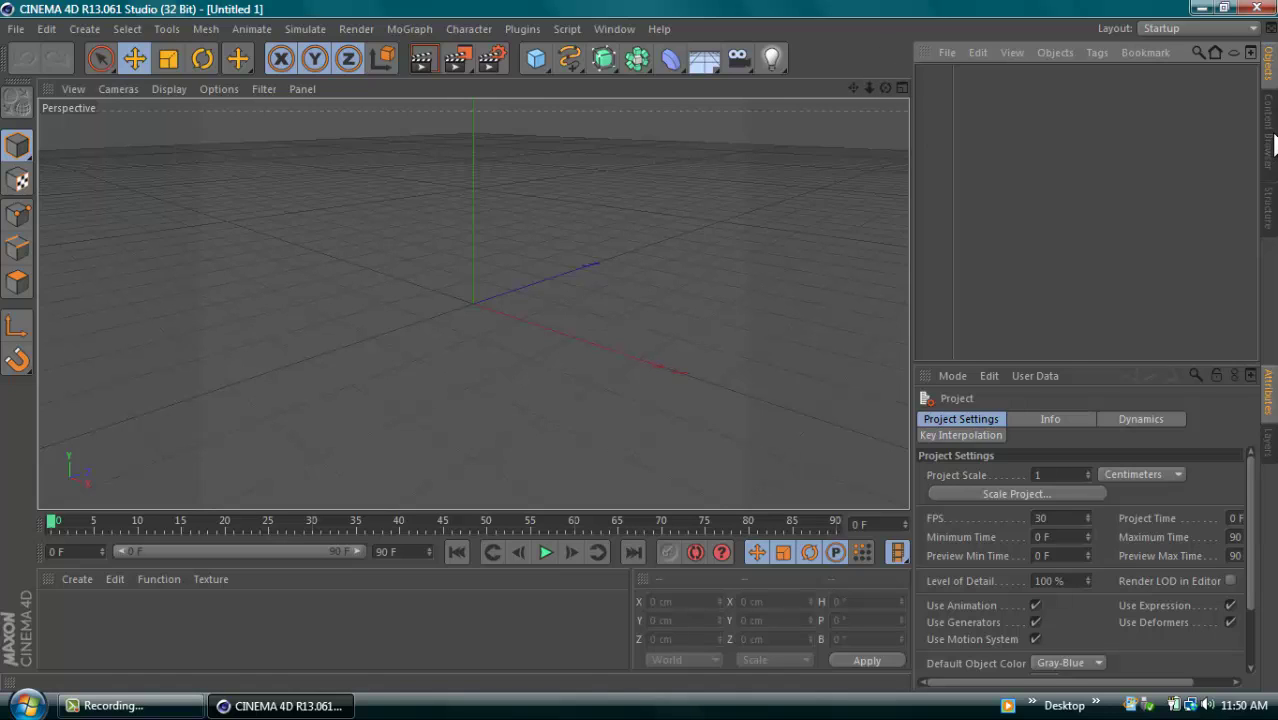
click(1267, 140)
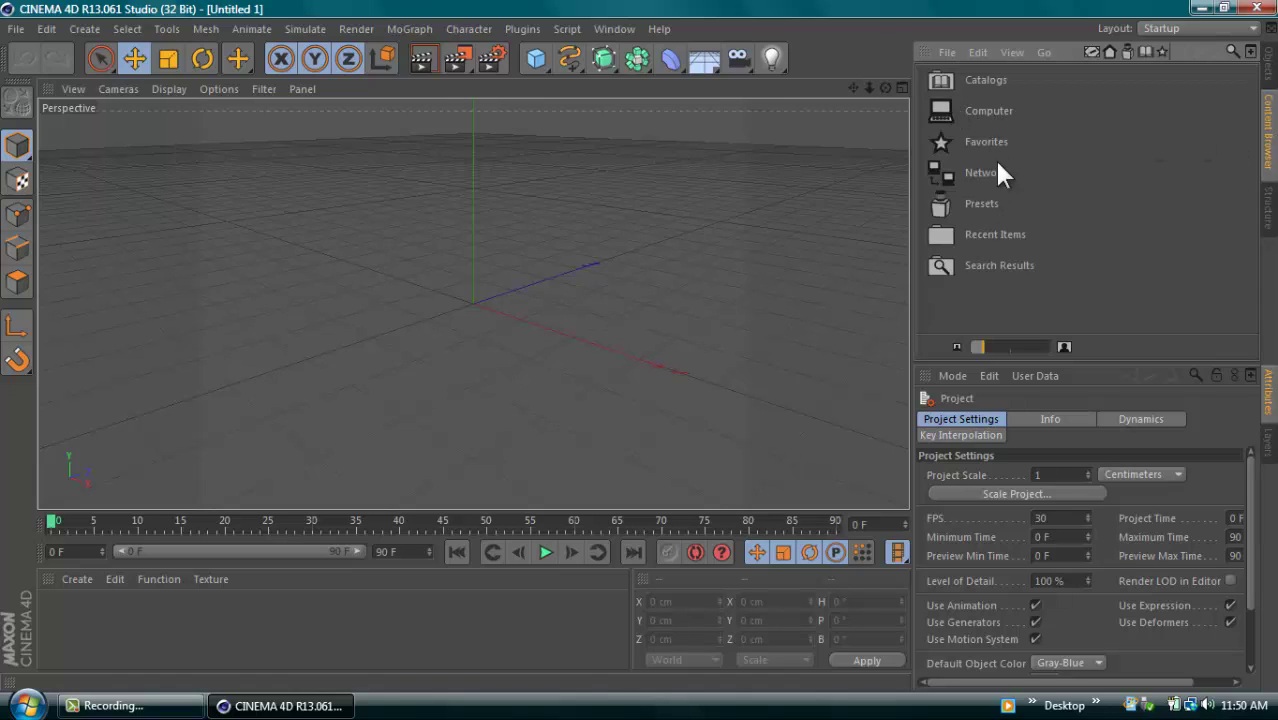
double_click(985, 204)
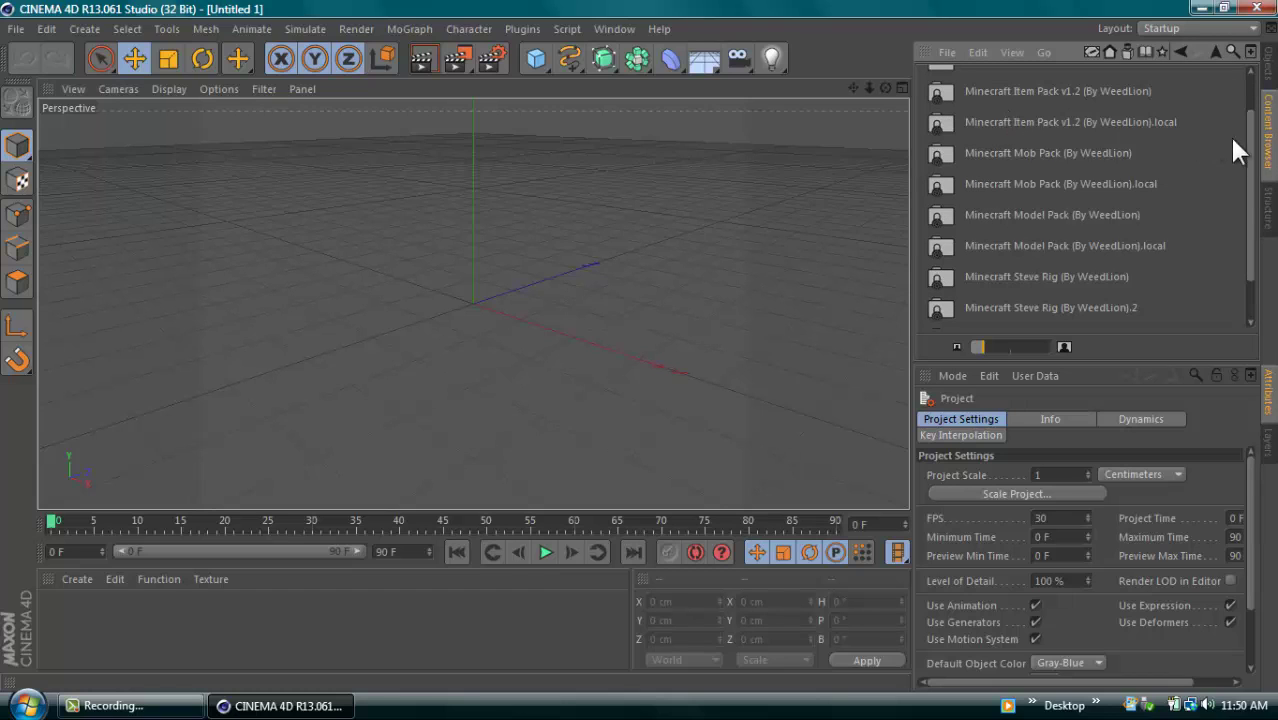
Load the Steve (Smaller Eyes) model from the Minecraft Steve Rig (By WeedLion) preset into the scene
drag(1252, 200, 1248, 124)
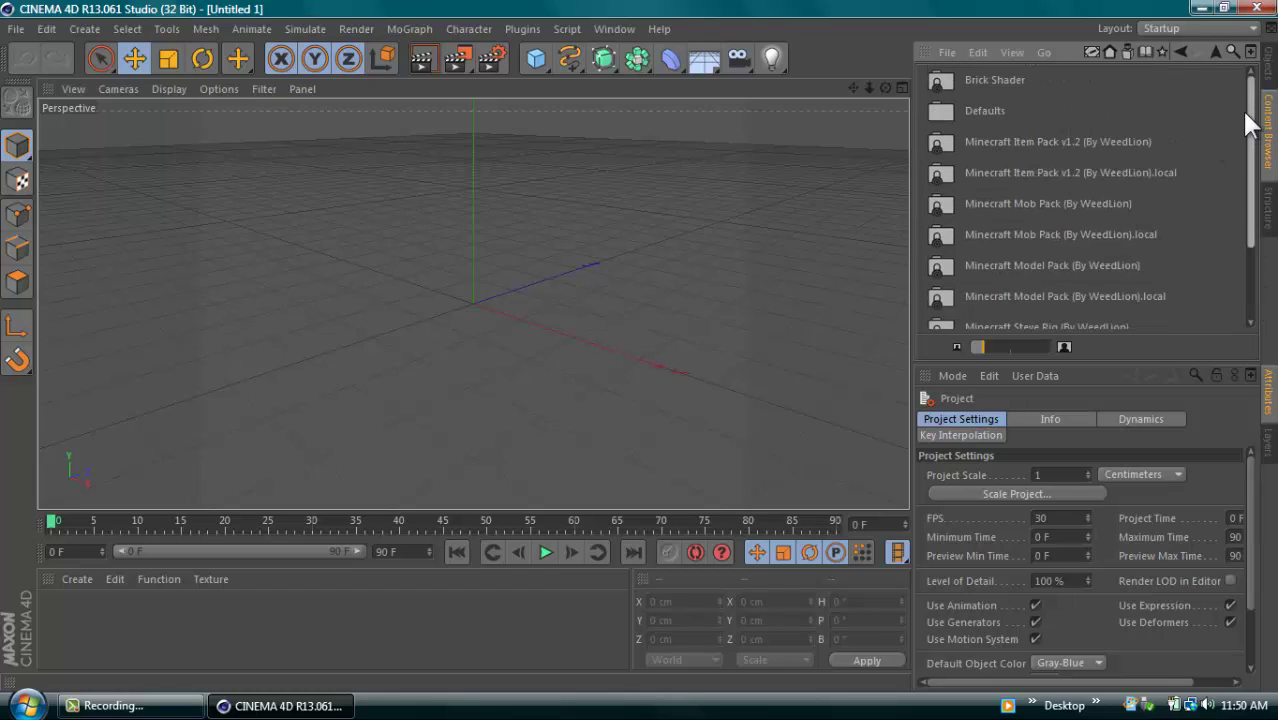
scroll(1226, 258, down, 3)
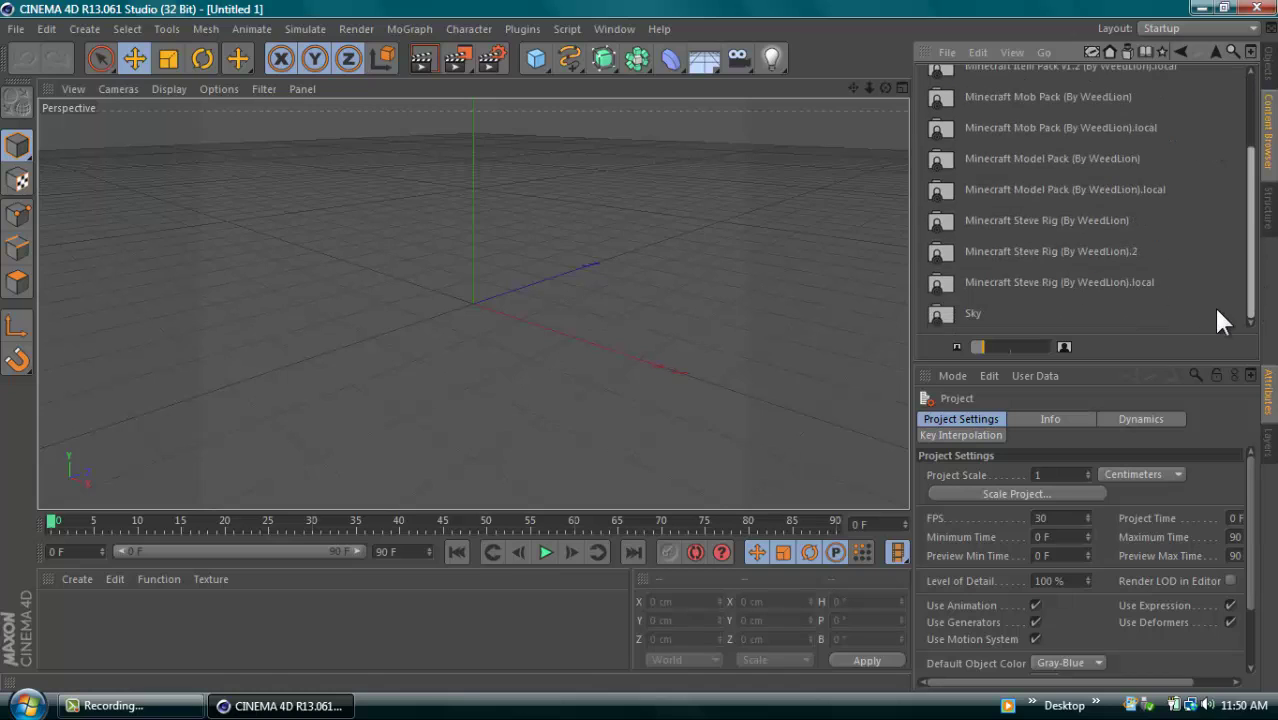
double_click(1023, 222)
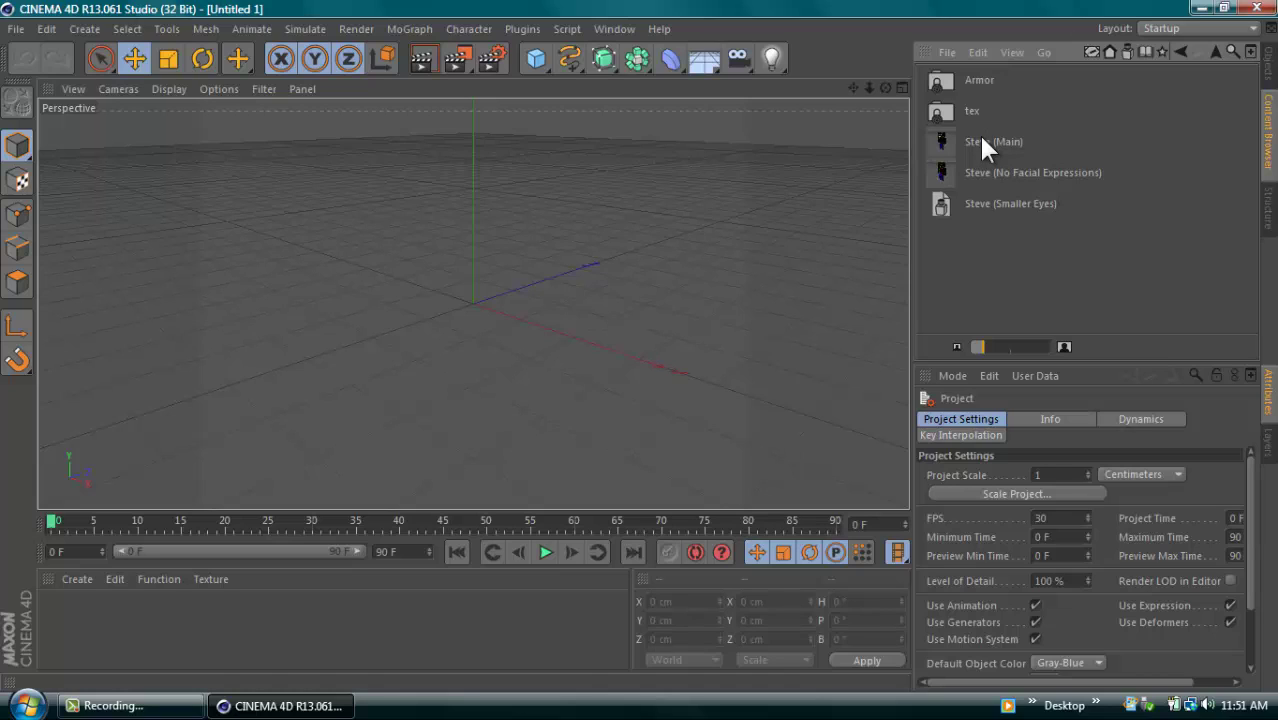
click(998, 210)
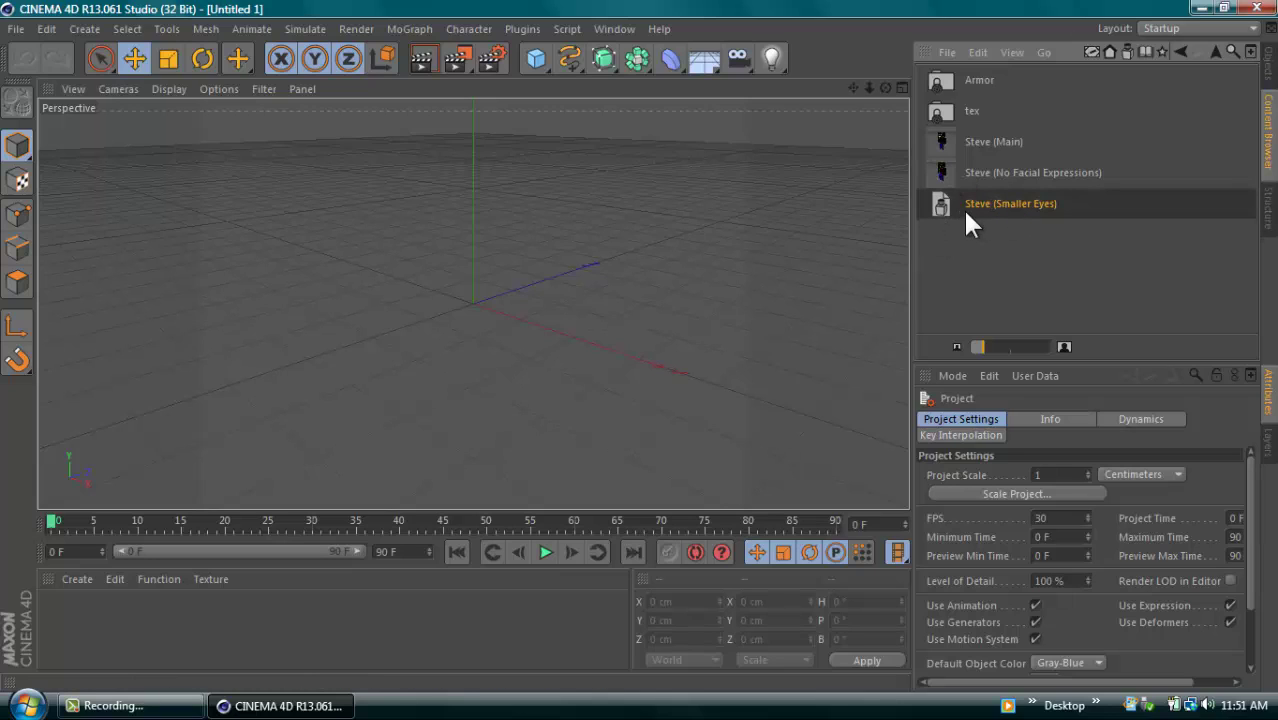
double_click(1010, 205)
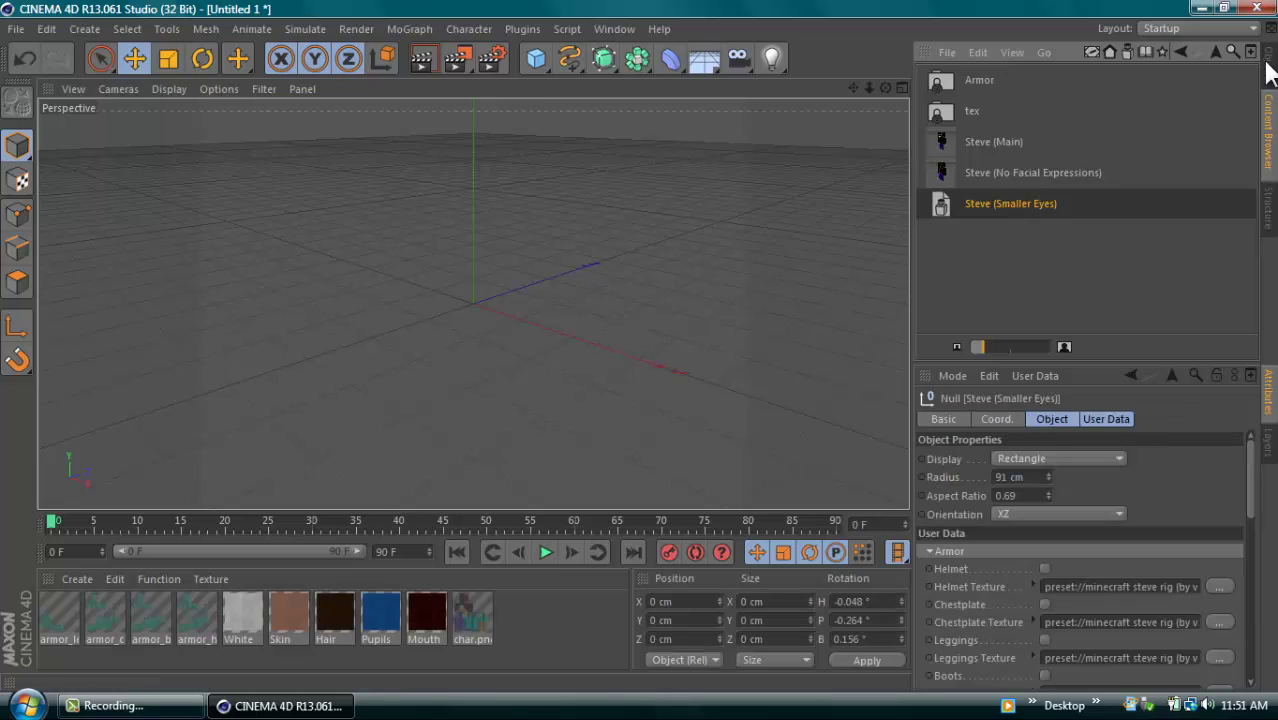
Show the scene's object list and render a frontal view of the whole Steve rig in the viewport
click(1268, 74)
drag(886, 86, 456, 20)
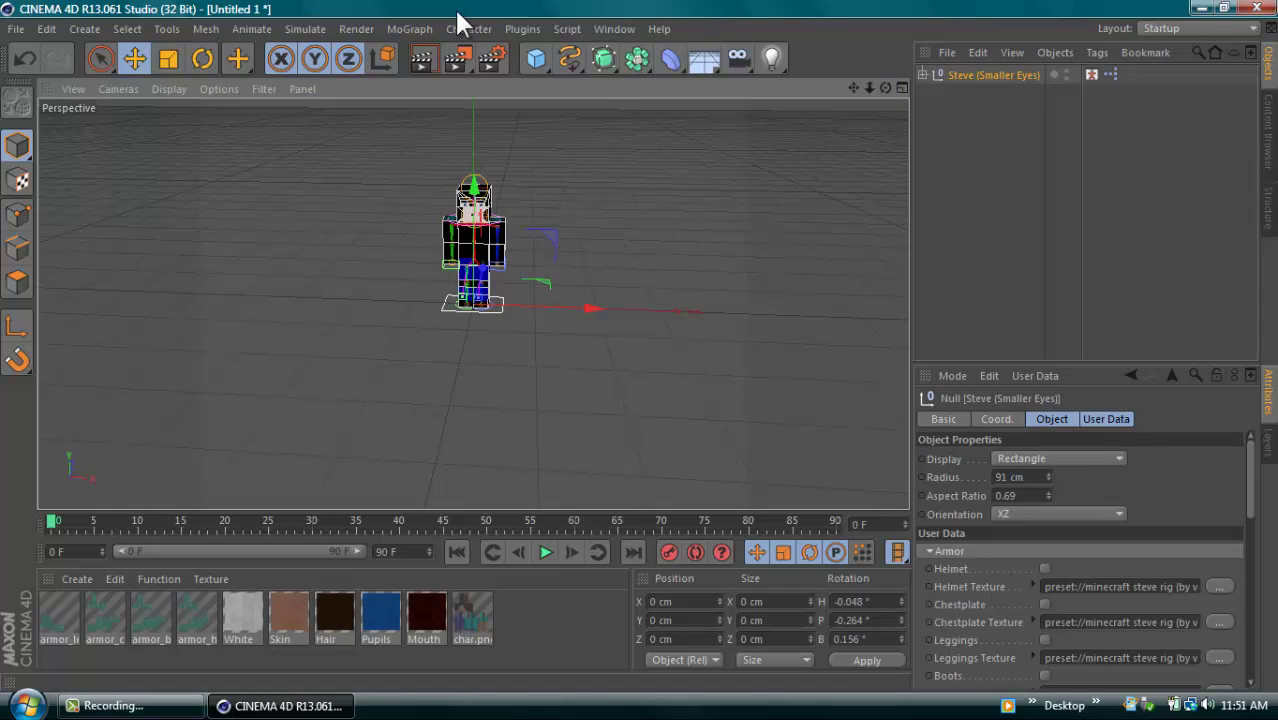
click(430, 56)
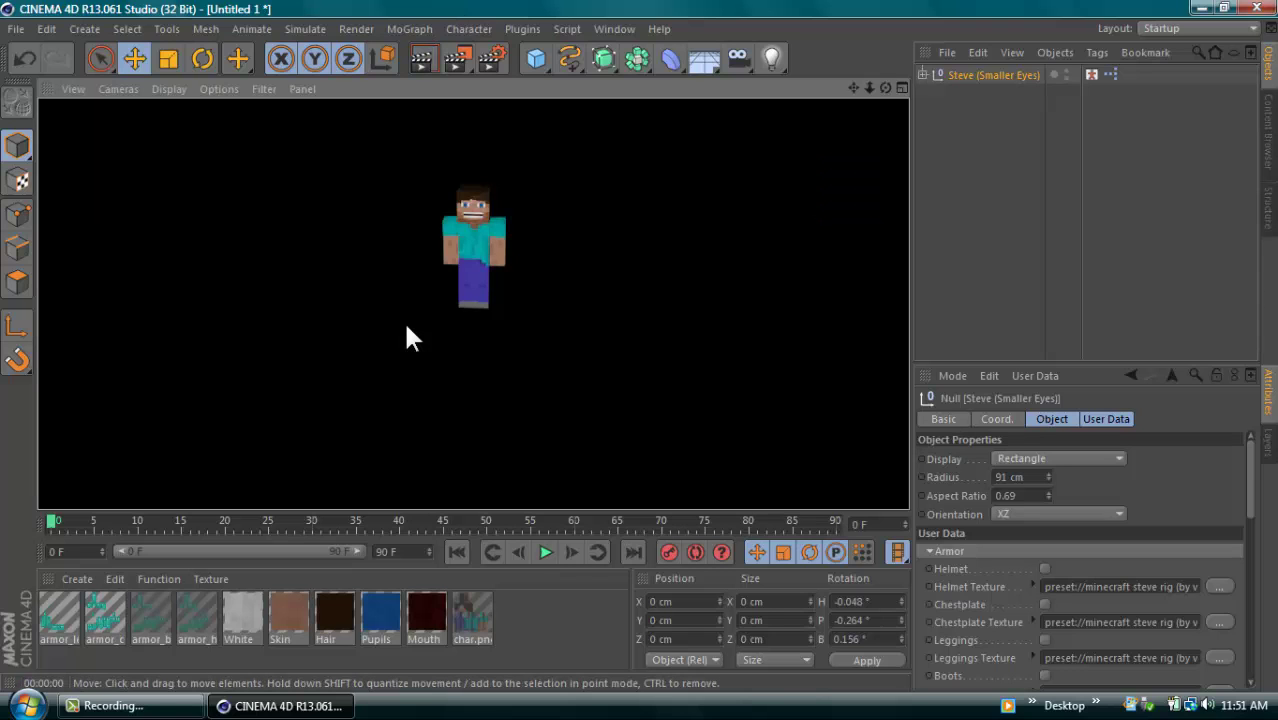
Render a close-up of Steve's head and upper body in the viewport, and return to the normal display
drag(869, 88, 641, 362)
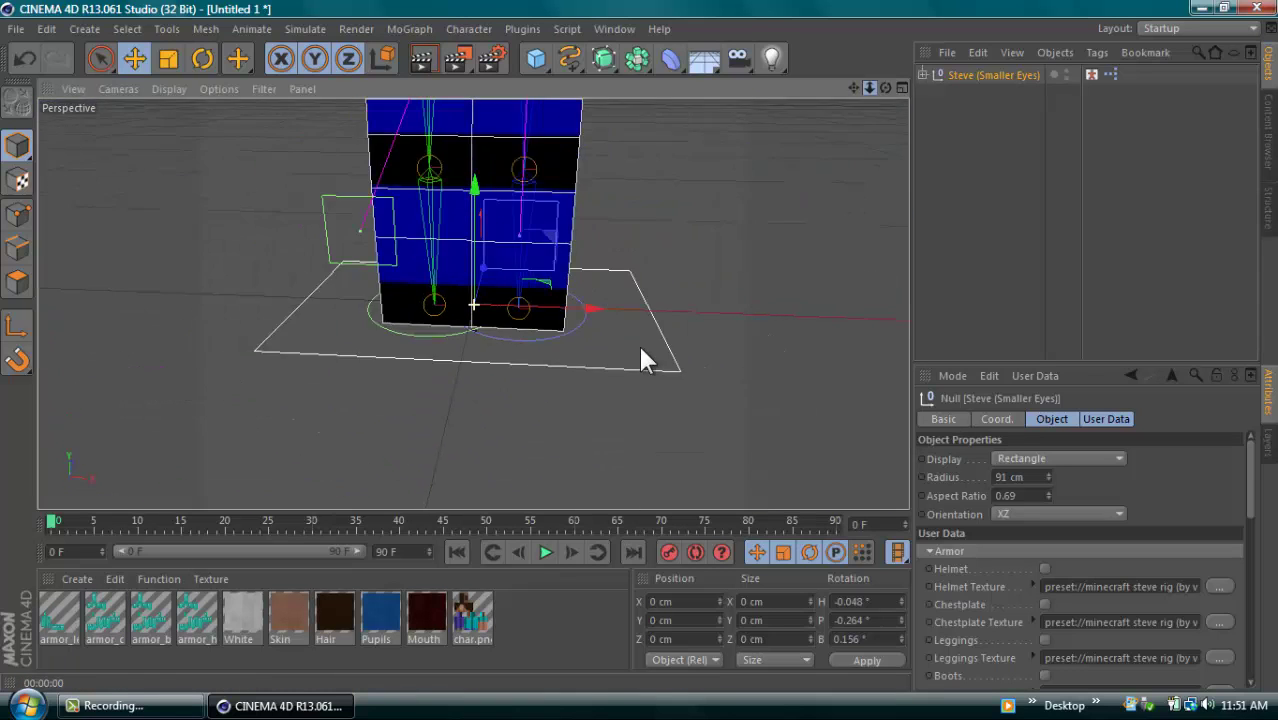
drag(853, 88, 630, 405)
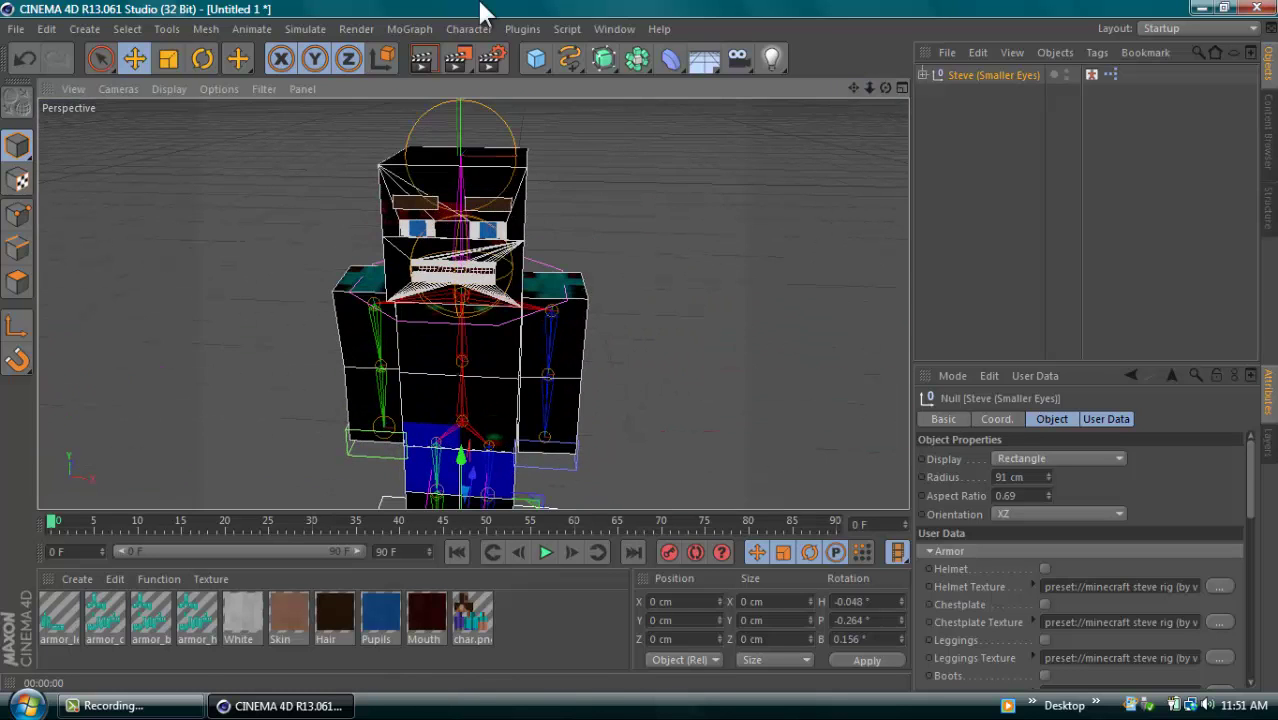
click(431, 55)
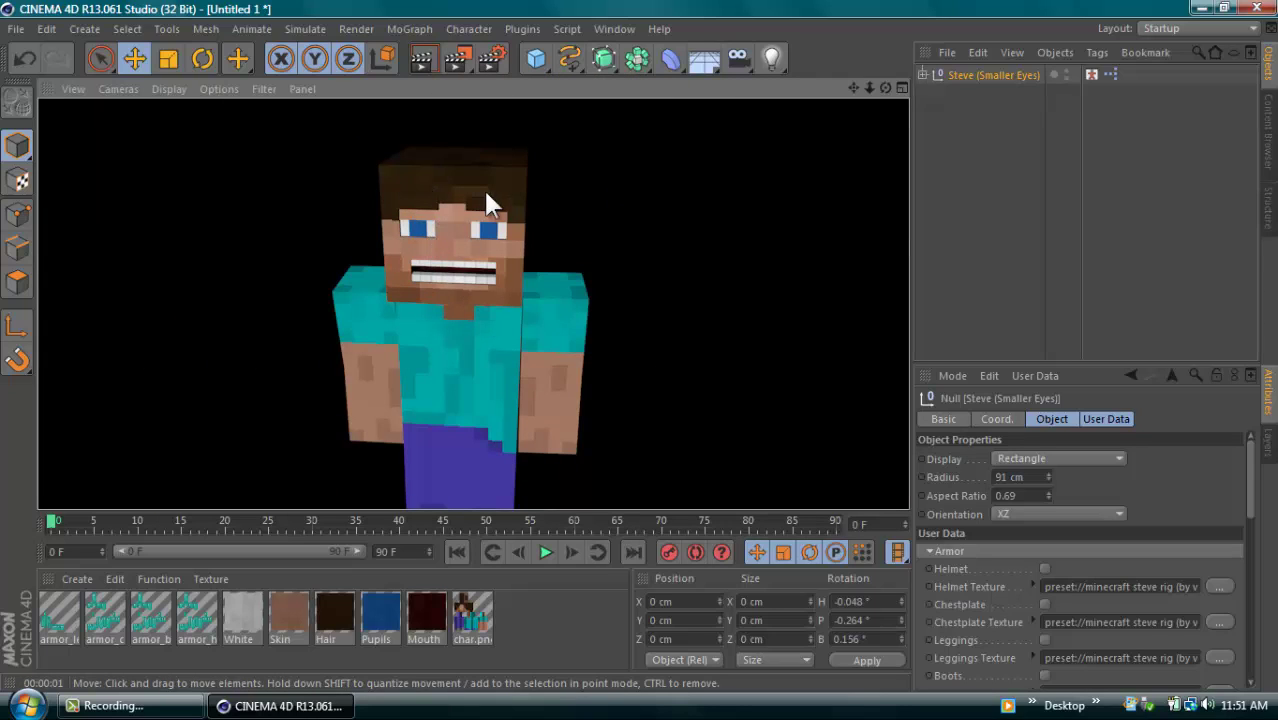
click(693, 232)
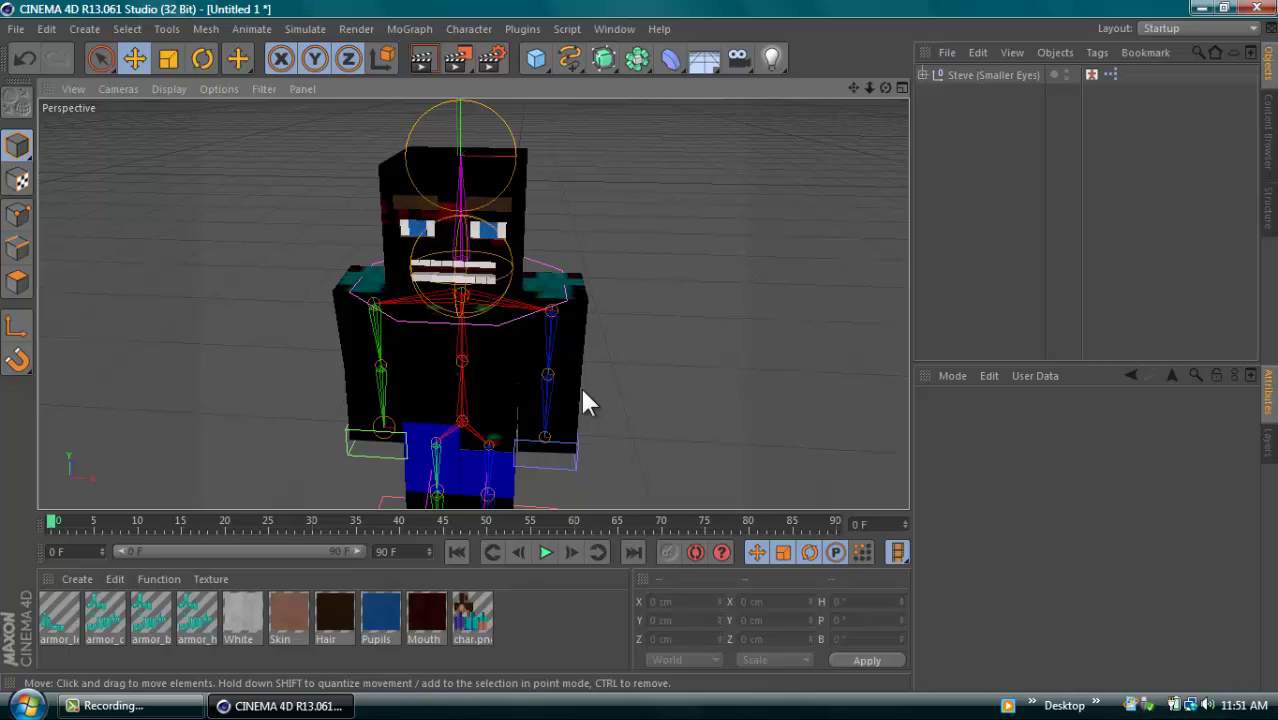
Select the Steve (Smaller Eyes) object and open the image browser for the Custom Skin in its user data
click(990, 76)
click(1095, 420)
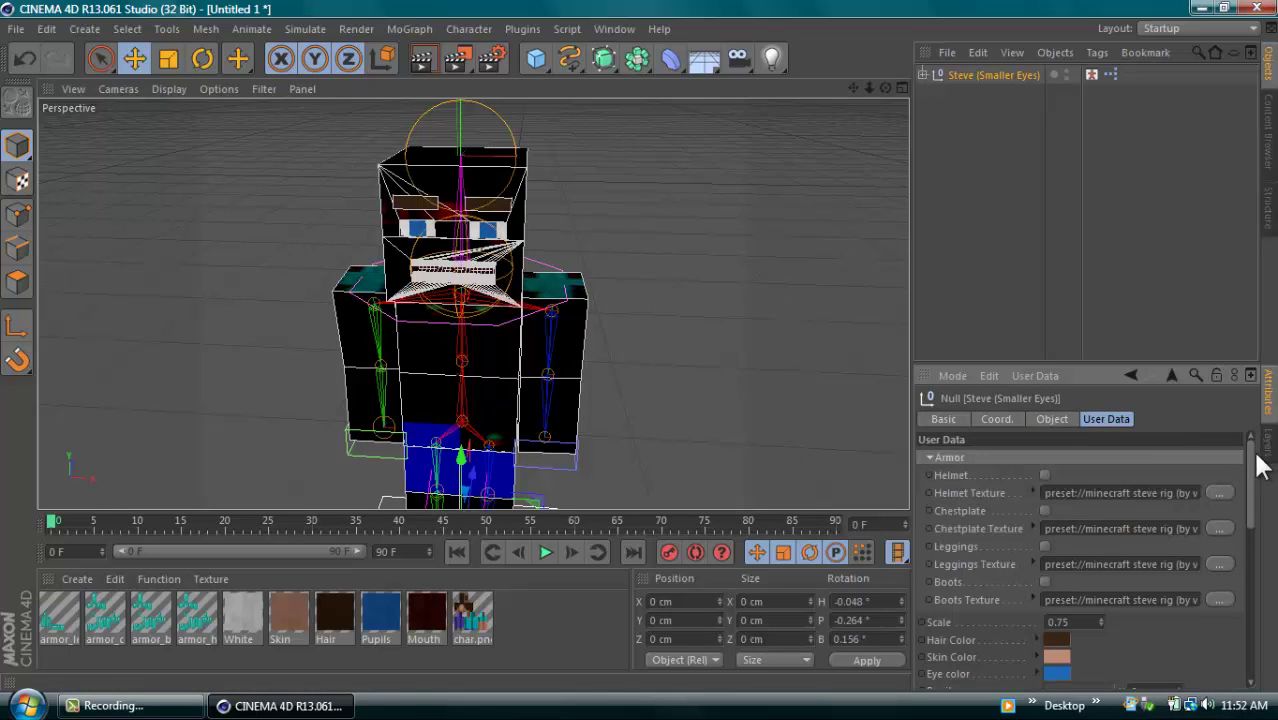
scroll(1255, 513, down, 10)
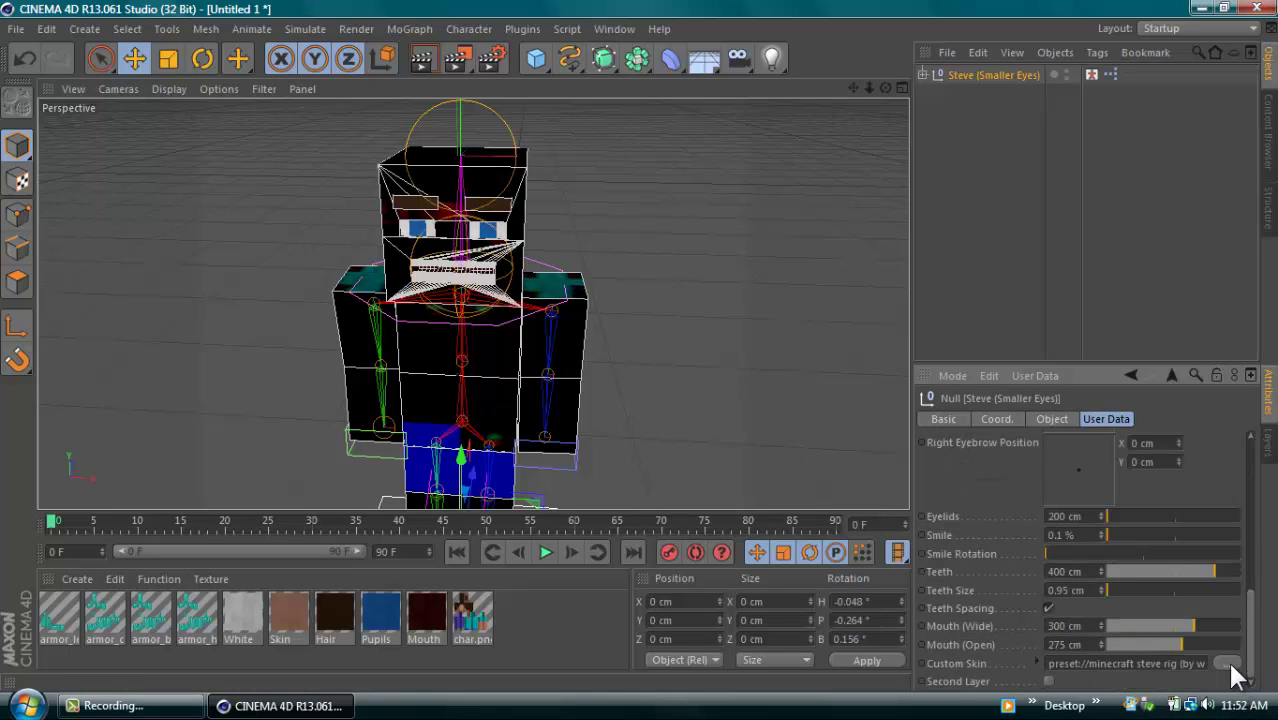
click(1226, 664)
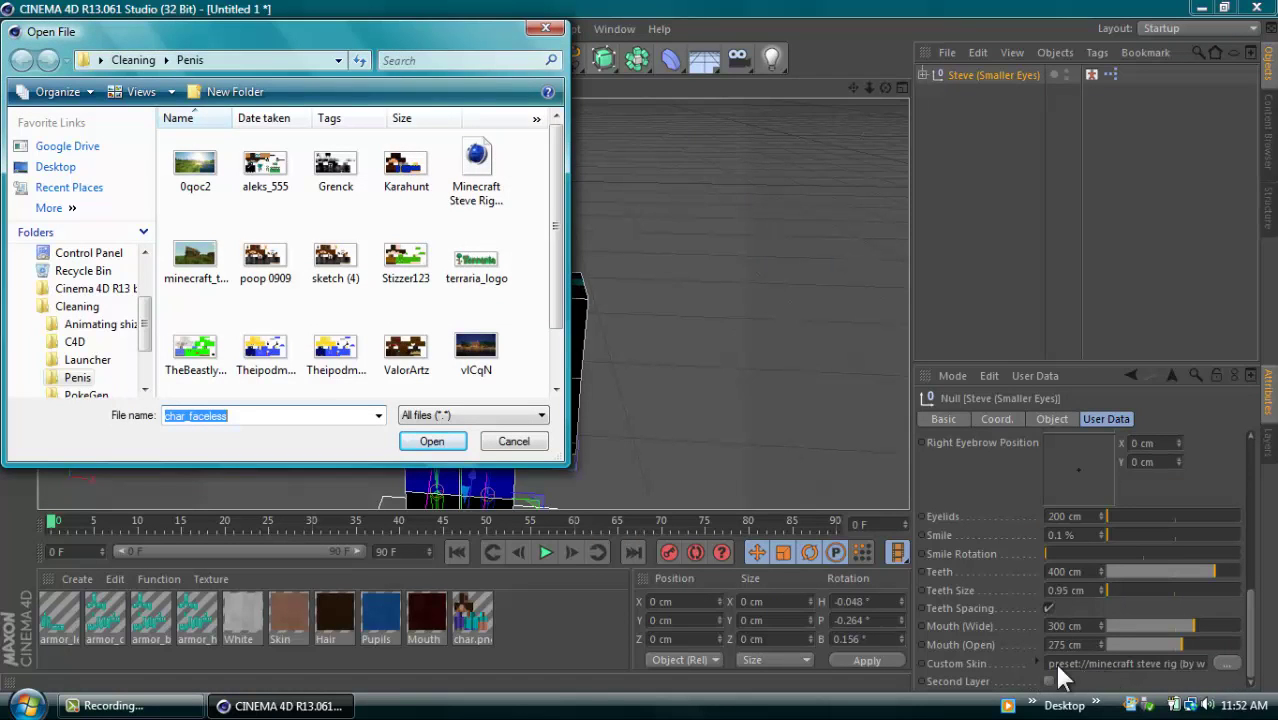
Load derpy me from the Desktop as the custom skin, copying it to the project location, and render the viewport
drag(561, 300, 558, 228)
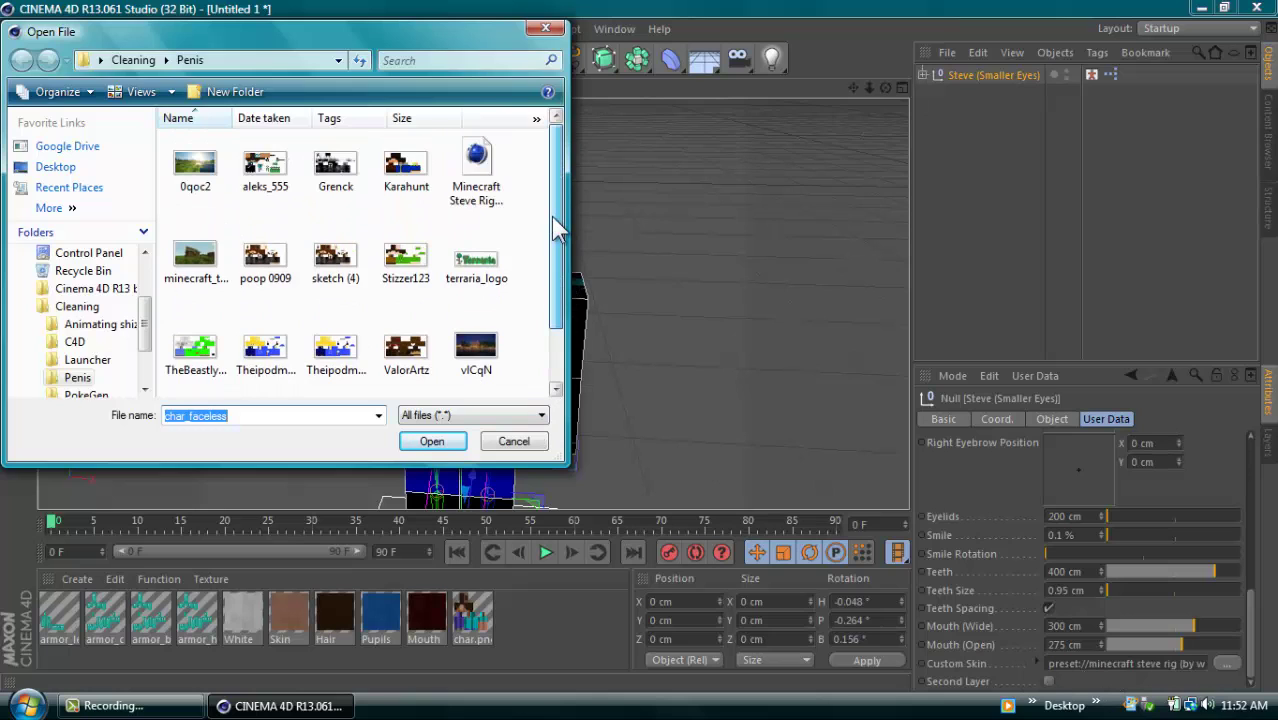
click(134, 60)
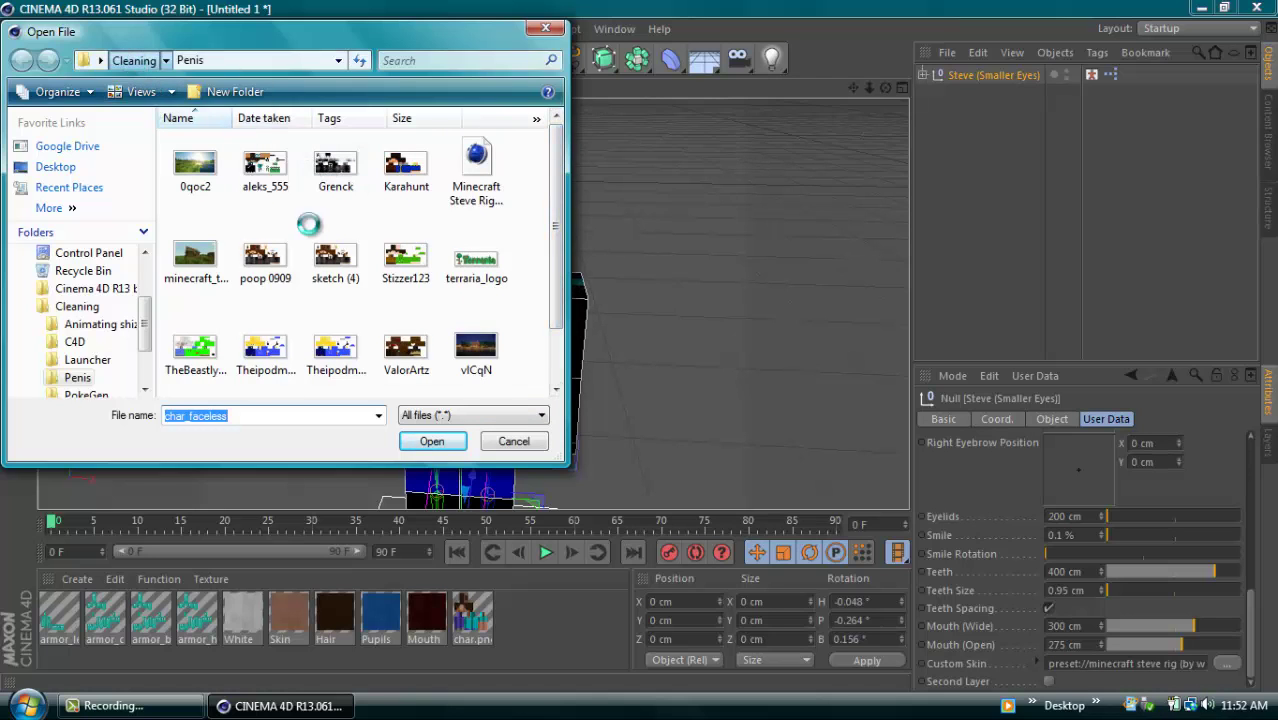
drag(562, 157, 558, 234)
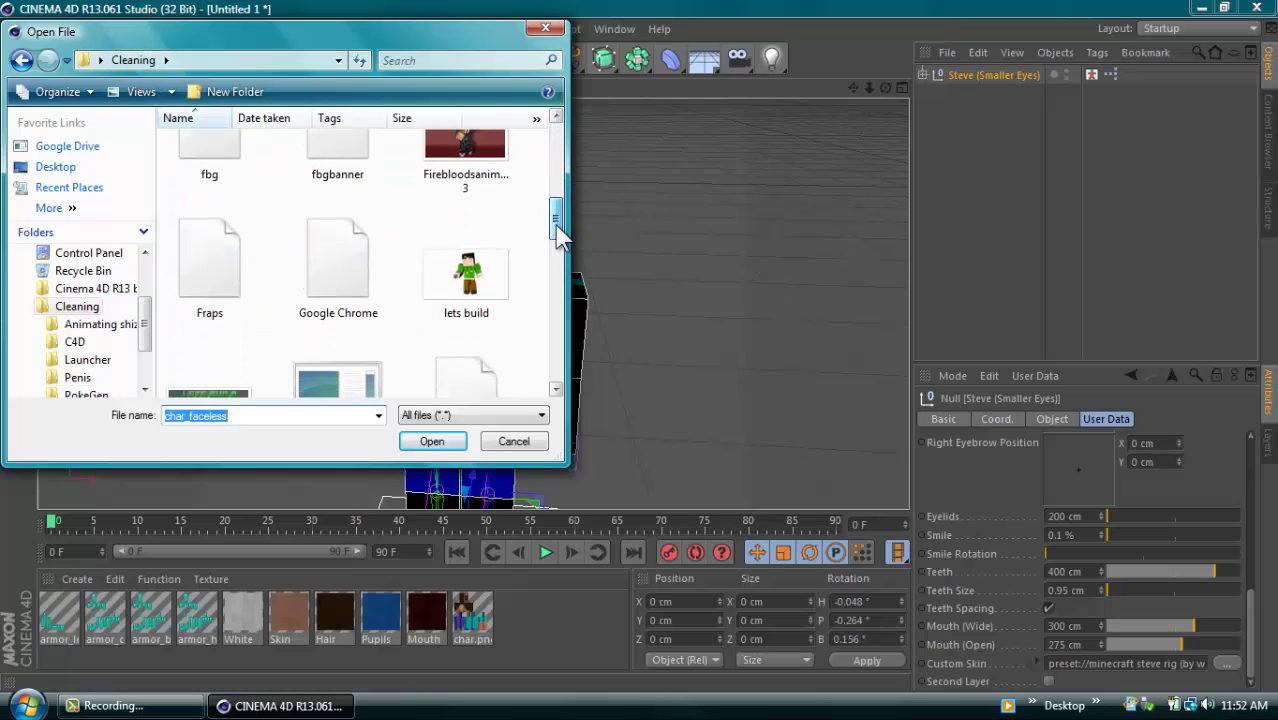
click(75, 170)
drag(558, 240, 558, 330)
click(240, 275)
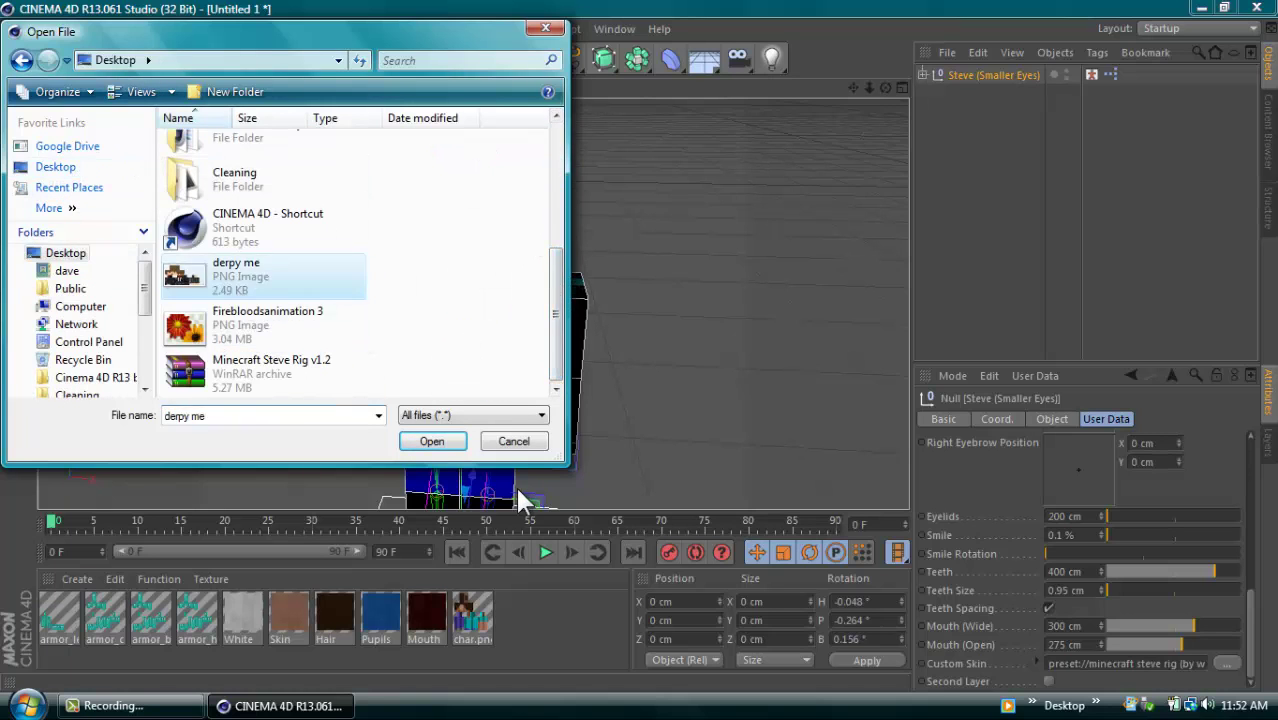
click(433, 441)
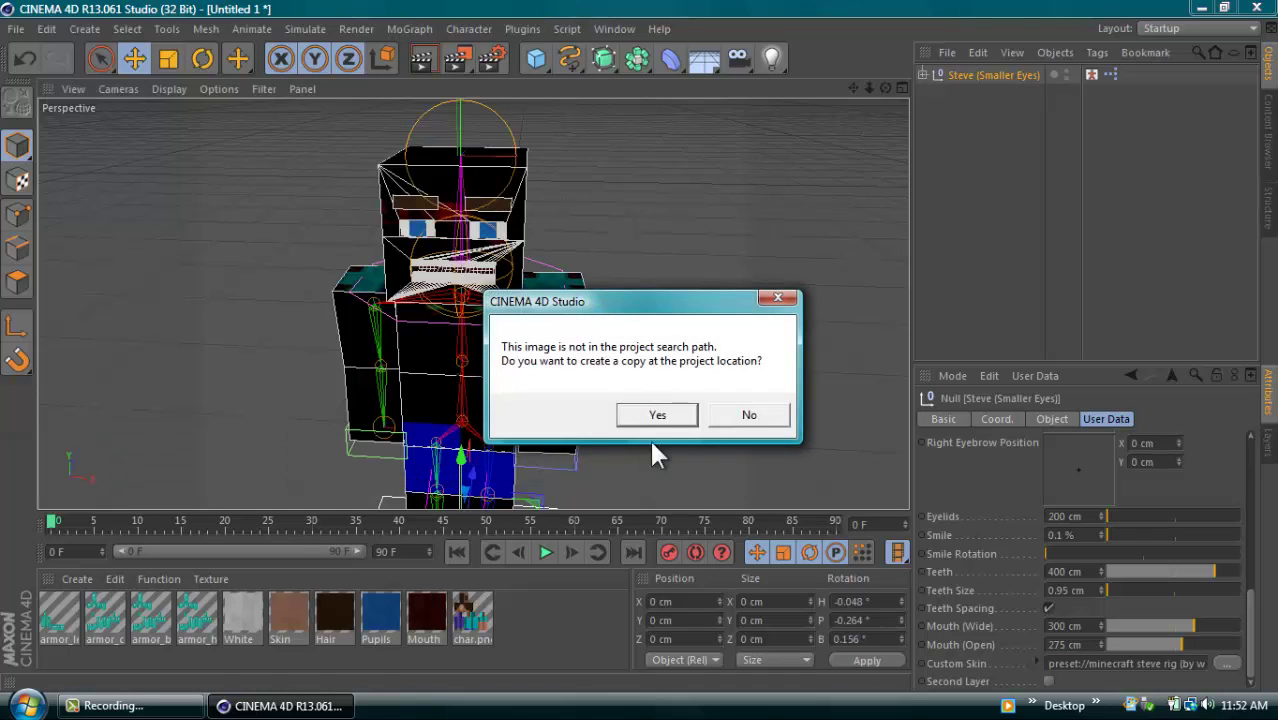
click(684, 416)
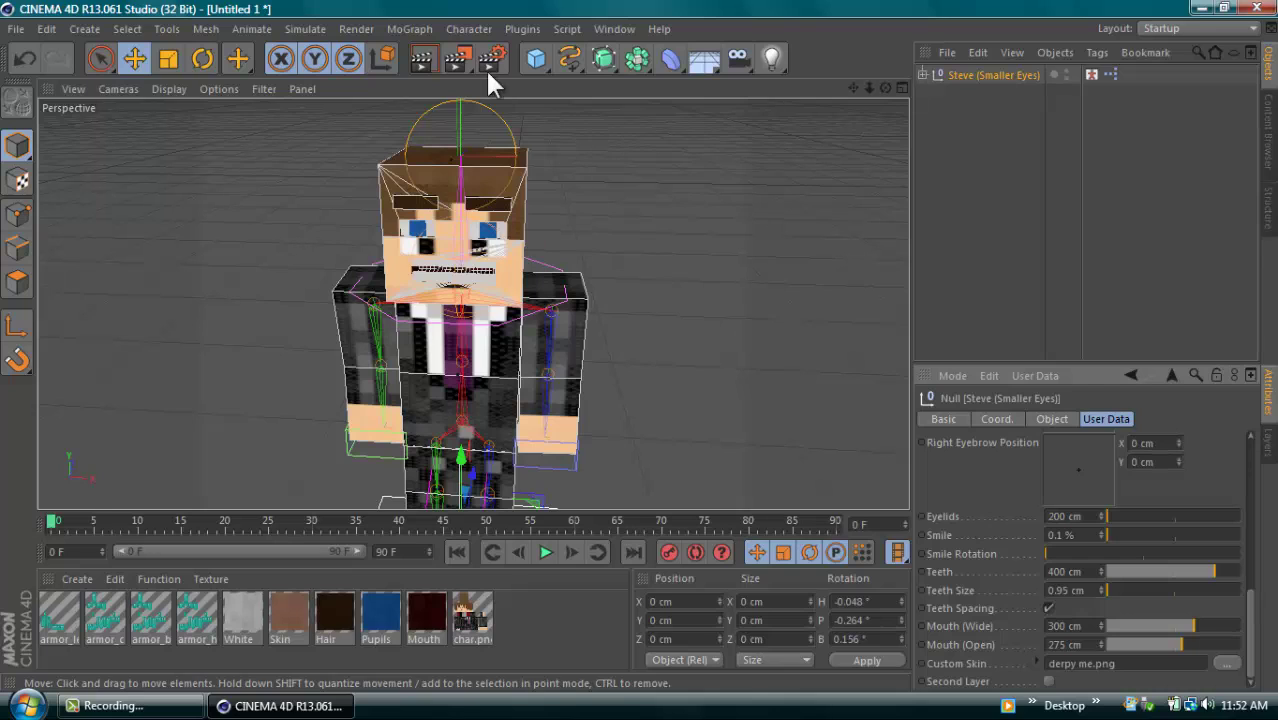
click(426, 58)
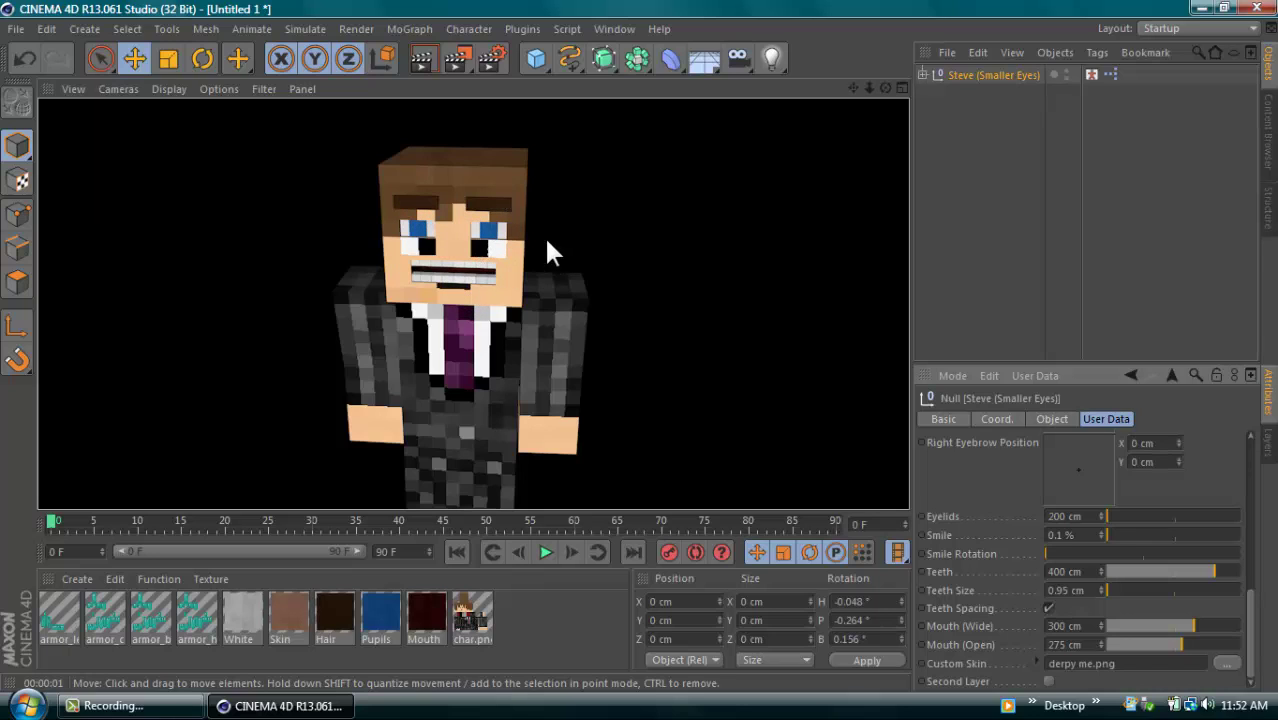
click(662, 245)
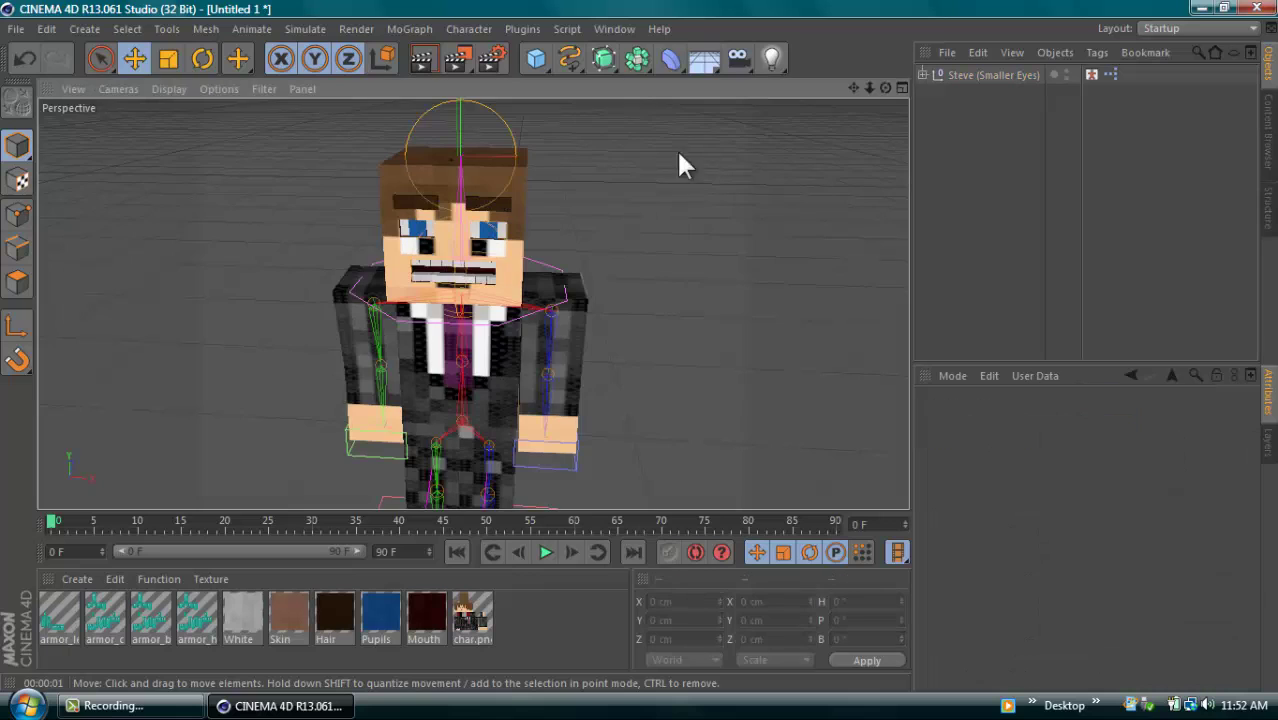
Minimize Cinema 4D and inspect the derpy me image from the desktop at a larger zoom in Windows Photo Gallery
click(1201, 8)
double_click(526, 100)
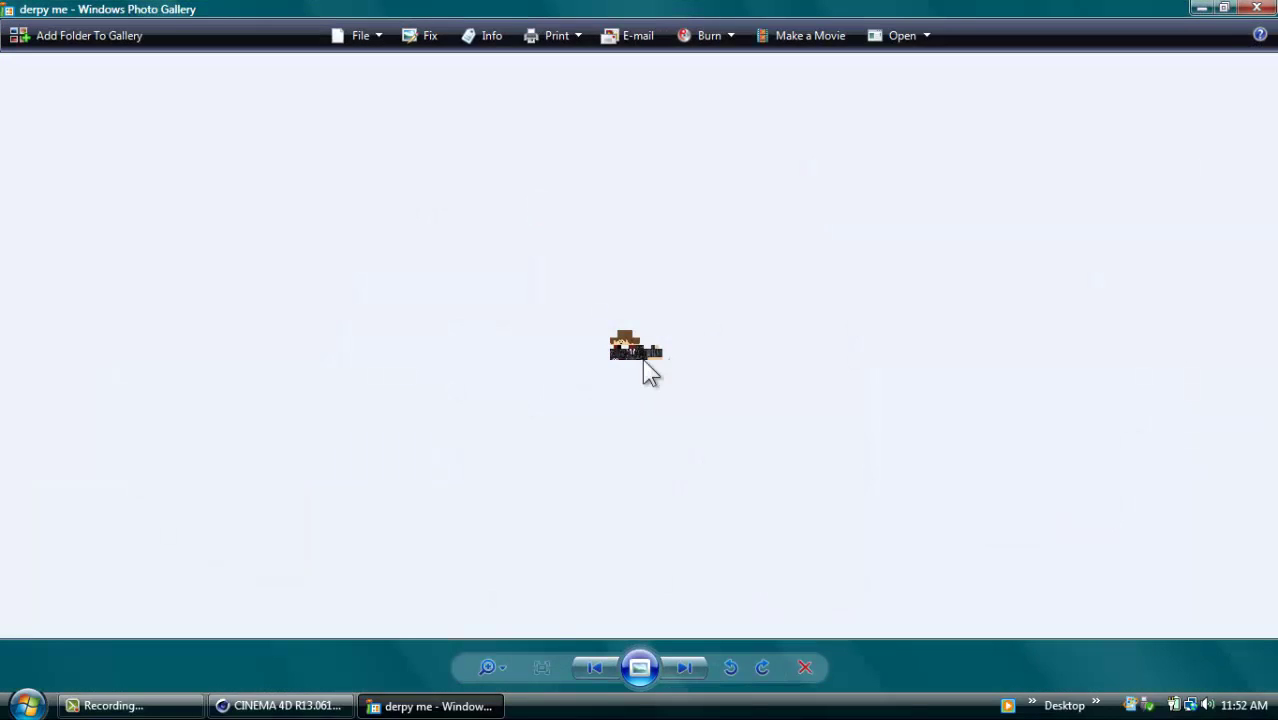
click(491, 665)
drag(492, 660, 491, 598)
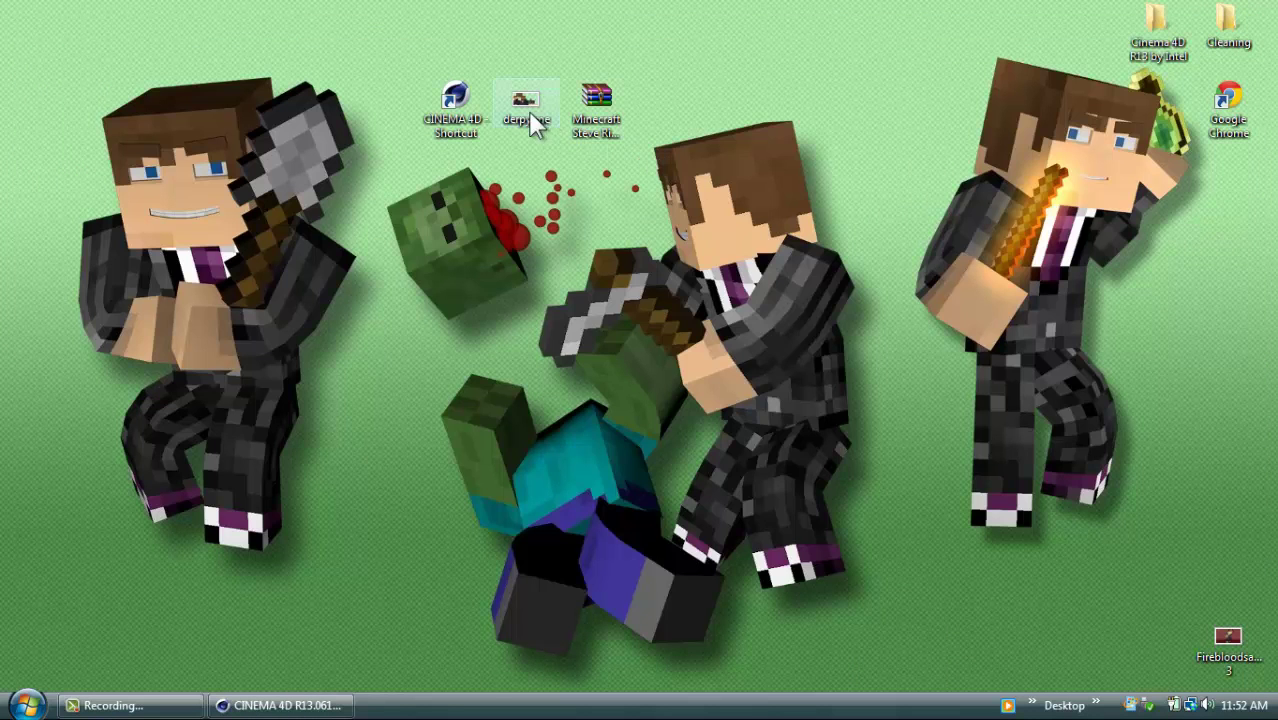
Open the derpy me image from the desktop in Adobe Photoshop CS5.1
right_click(529, 113)
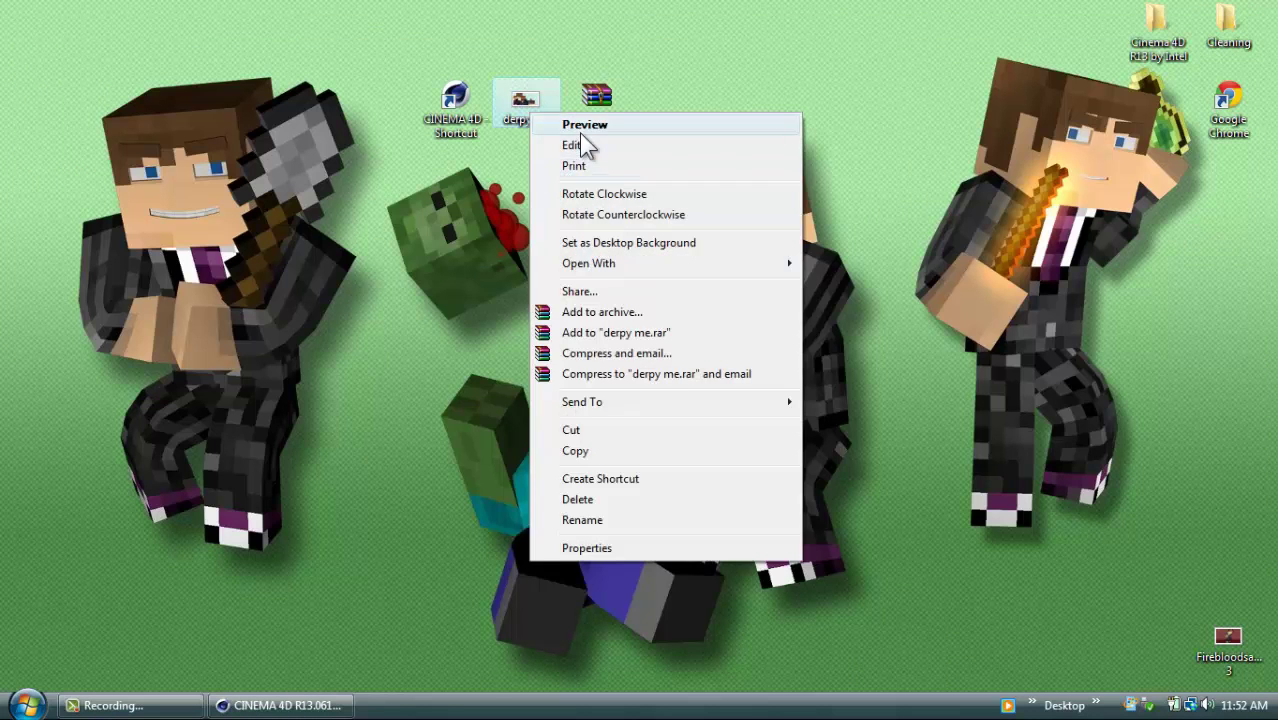
mouse_move(795, 268)
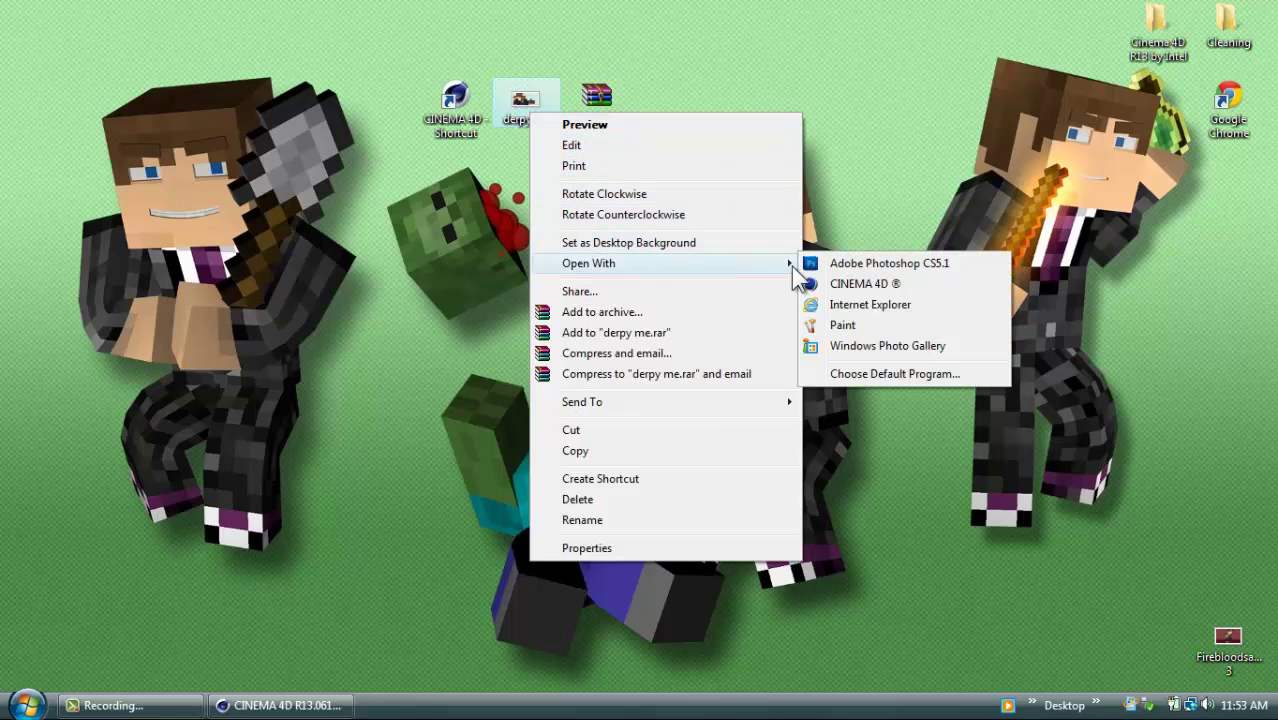
click(870, 263)
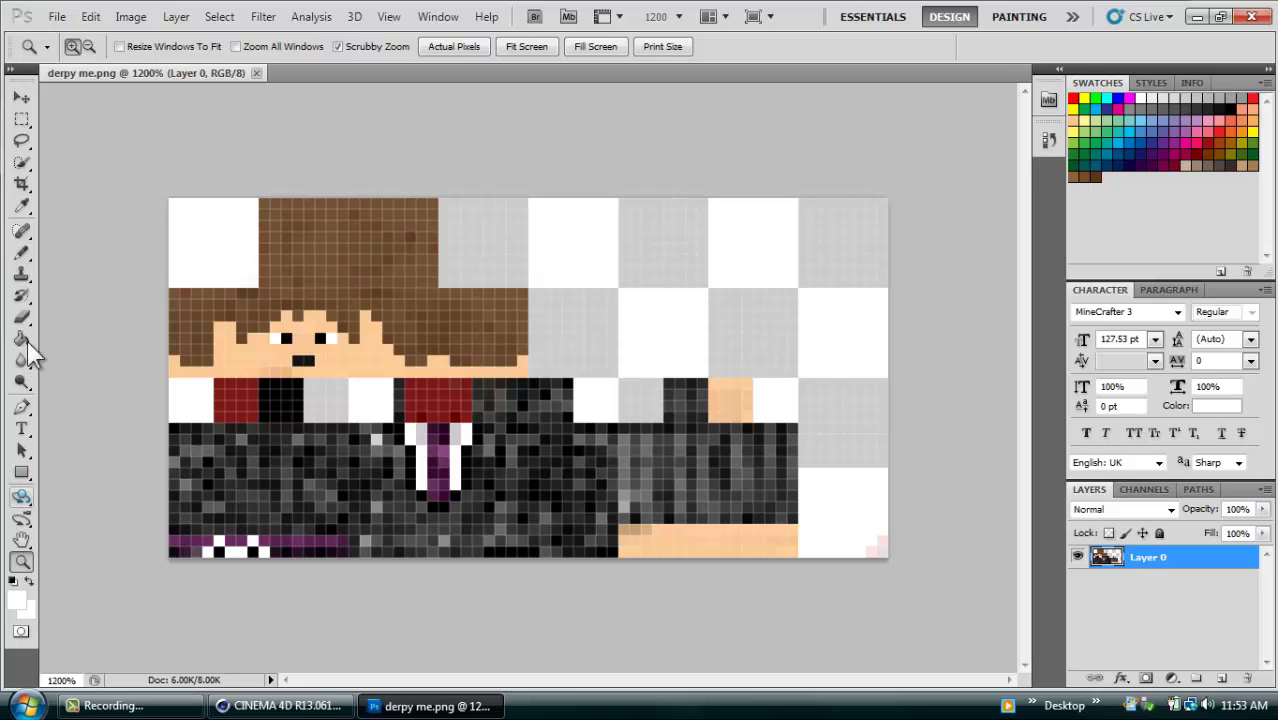
Sample the skin tone from the face and paint over the eyes and mouth with the Pencil tool
click(21, 206)
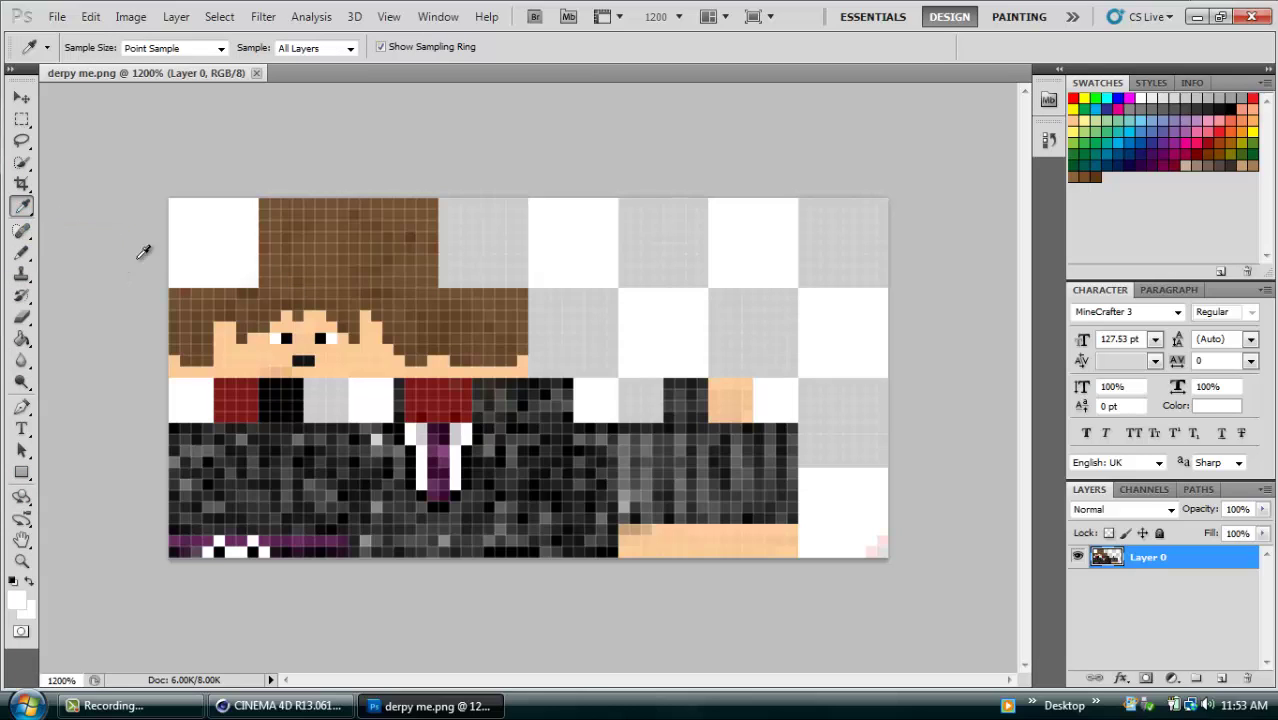
click(293, 328)
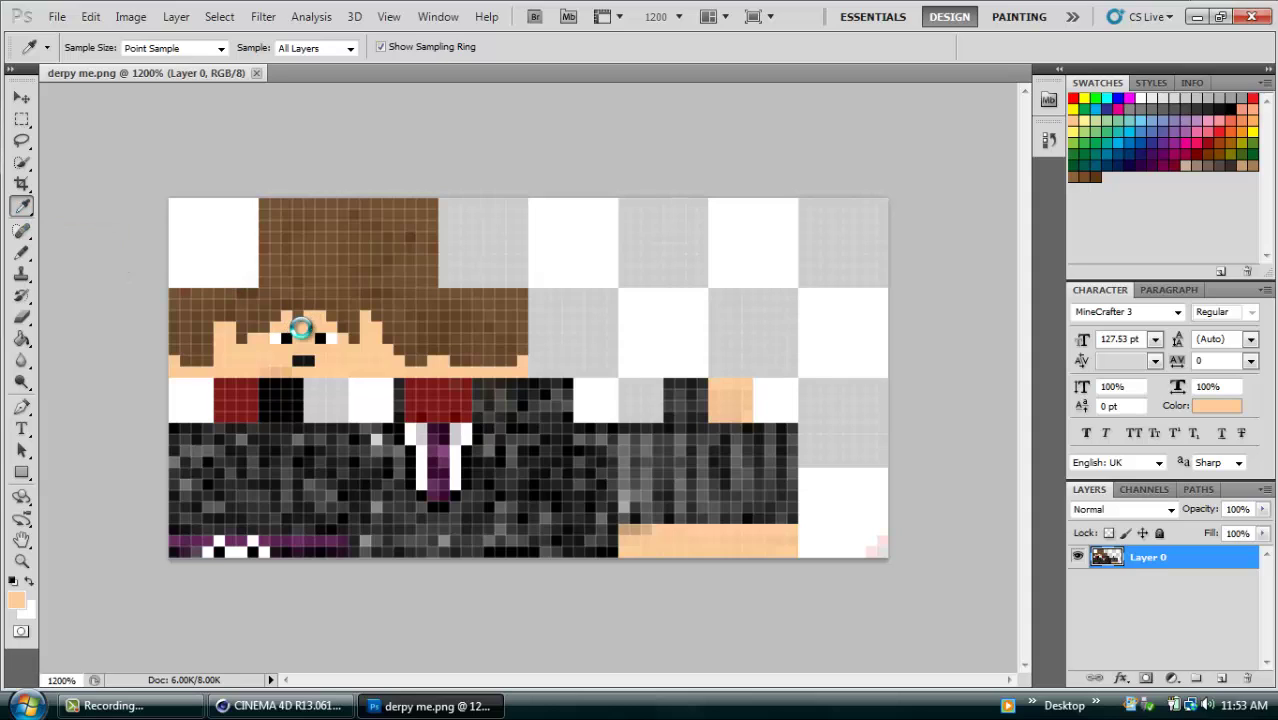
click(22, 252)
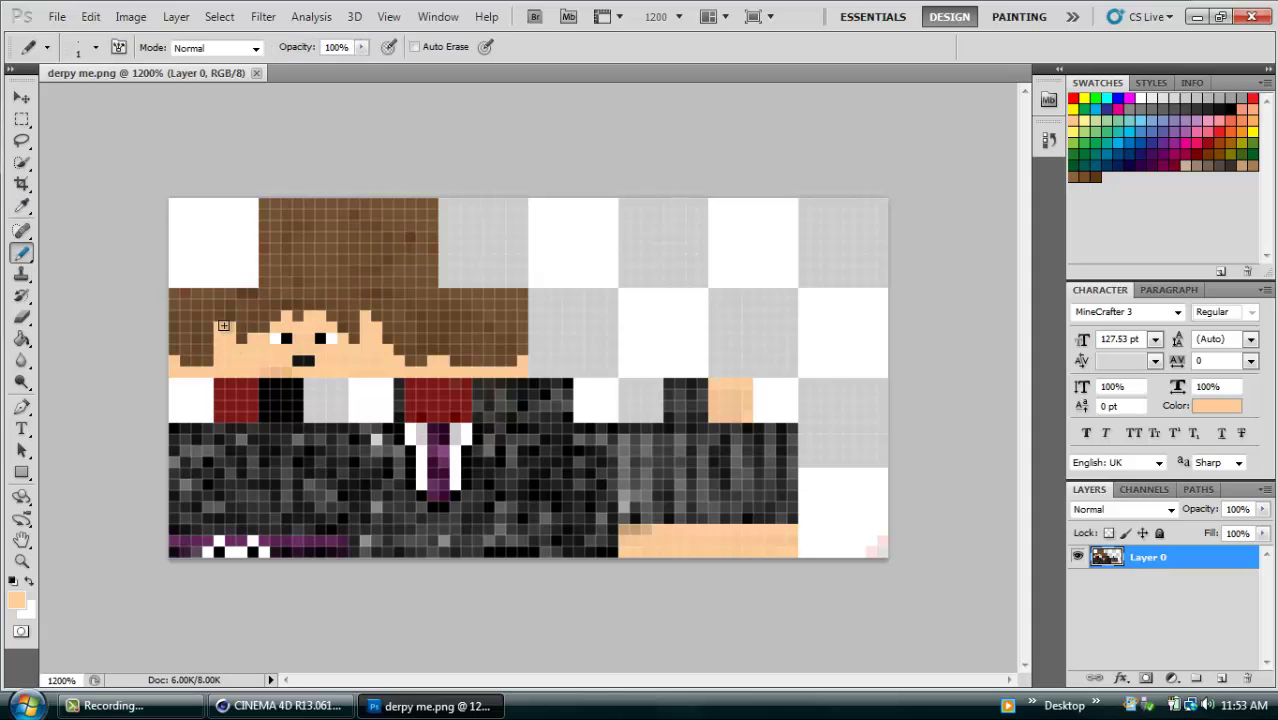
click(298, 362)
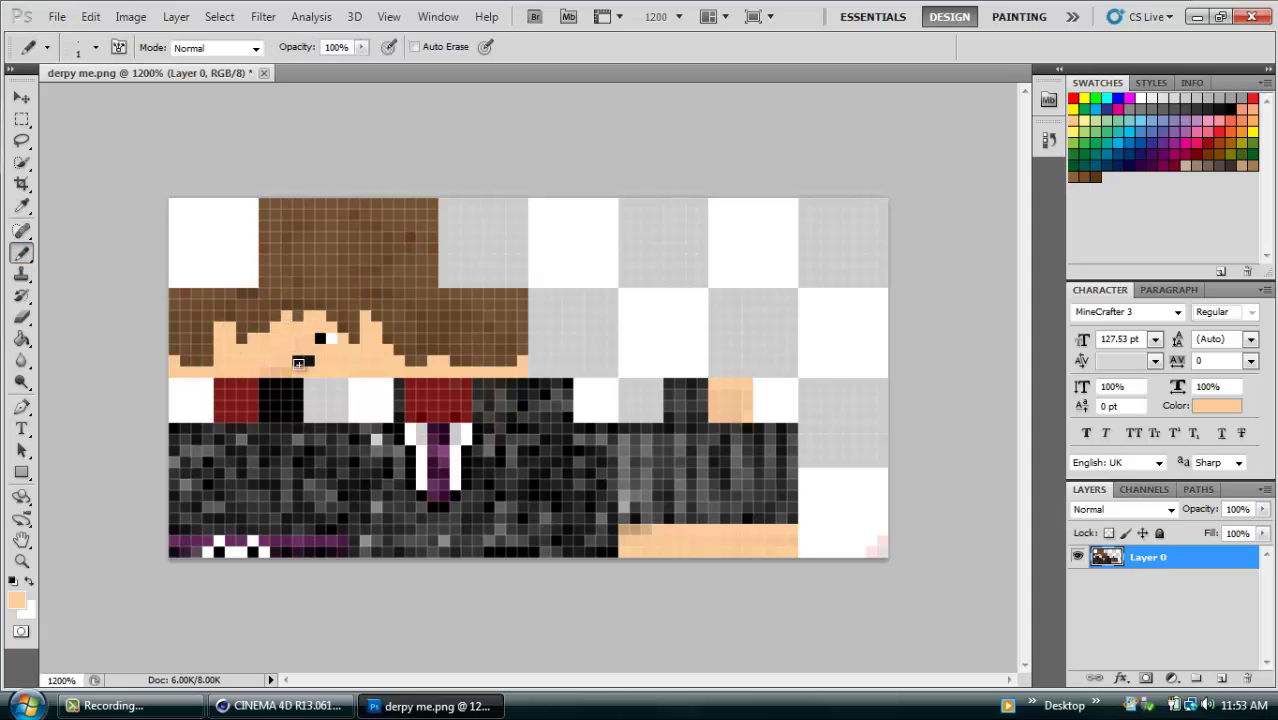
click(307, 362)
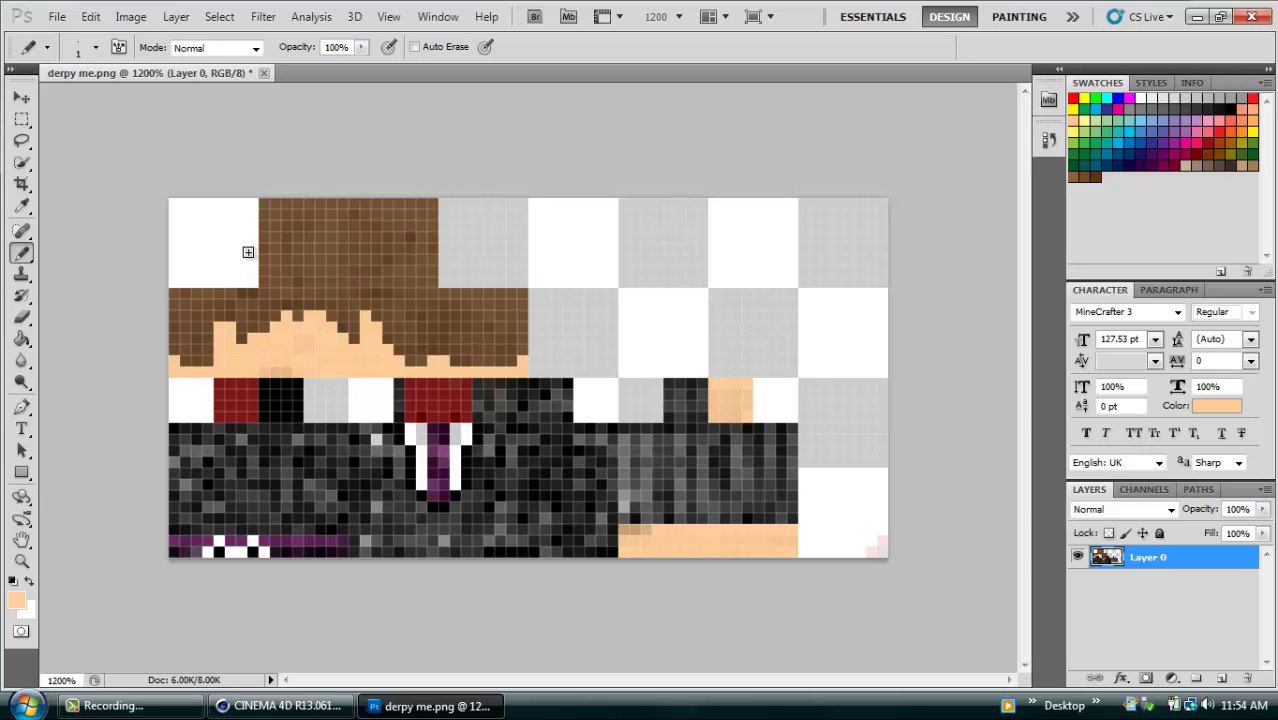
click(57, 17)
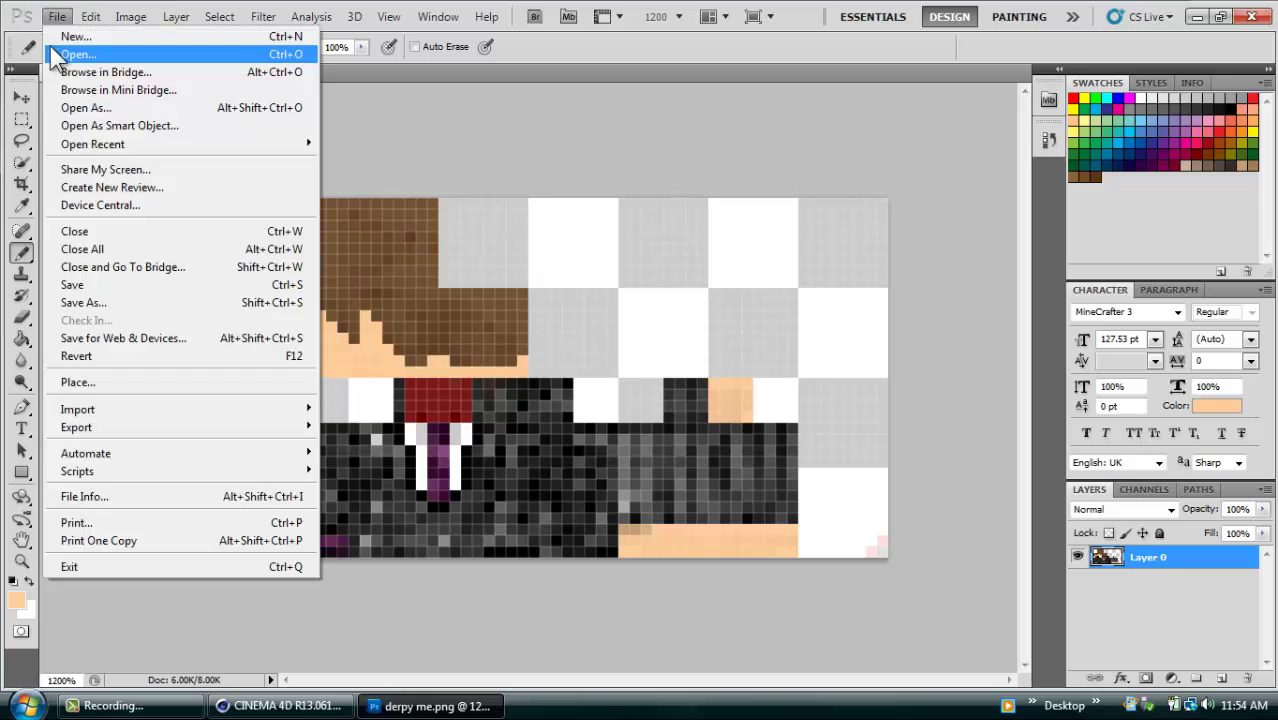
click(107, 304)
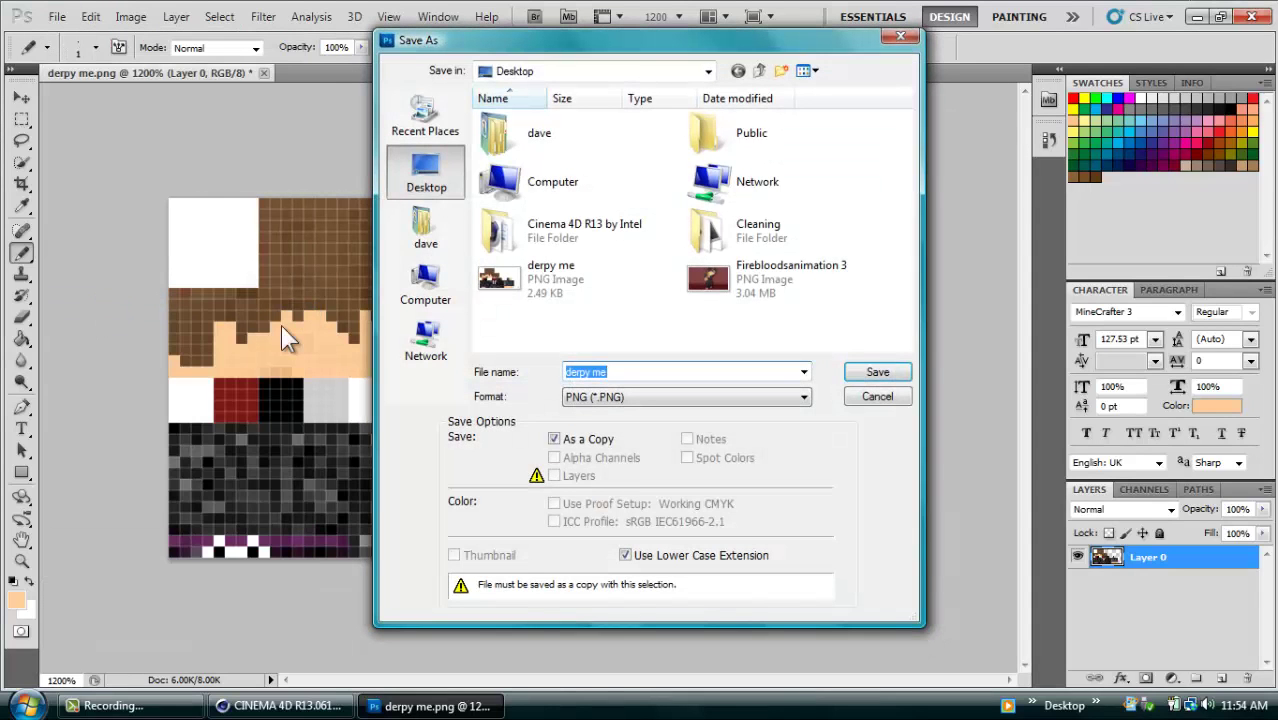
click(616, 371)
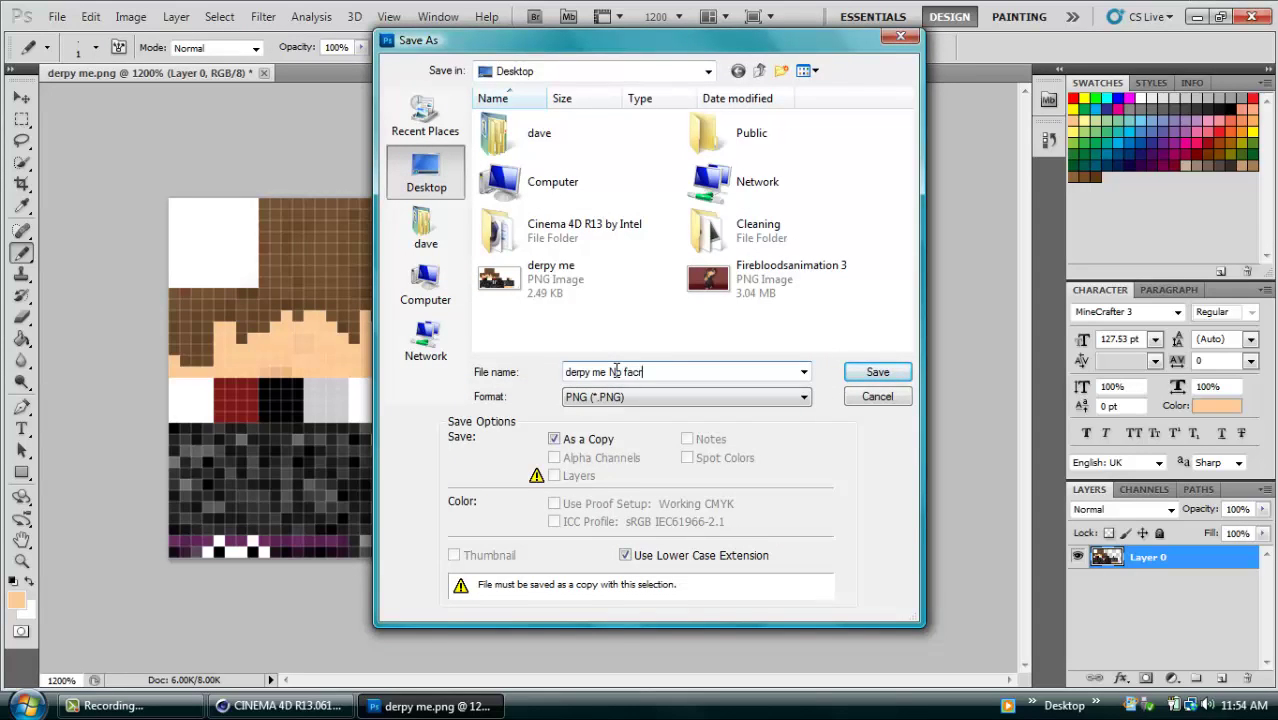
key(Return)
click(672, 270)
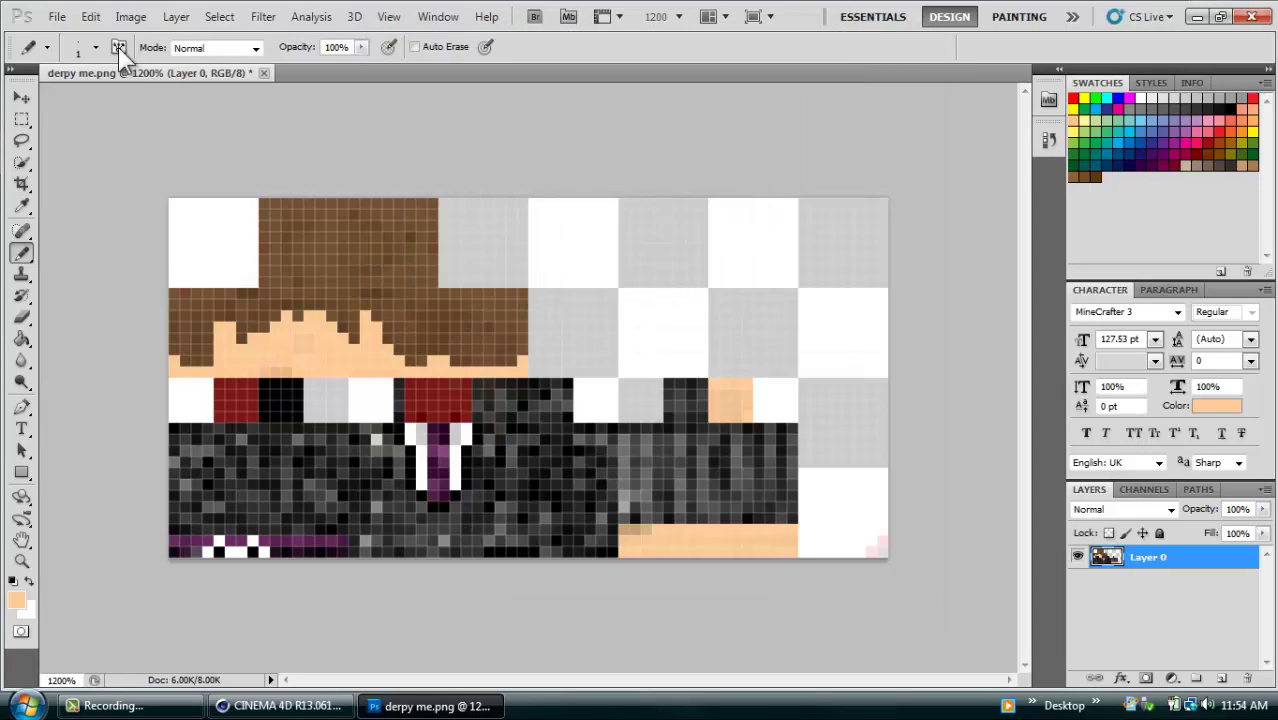
Save a PNG copy of the skin to the Desktop as "derpy me no face" with no interlacing
click(60, 17)
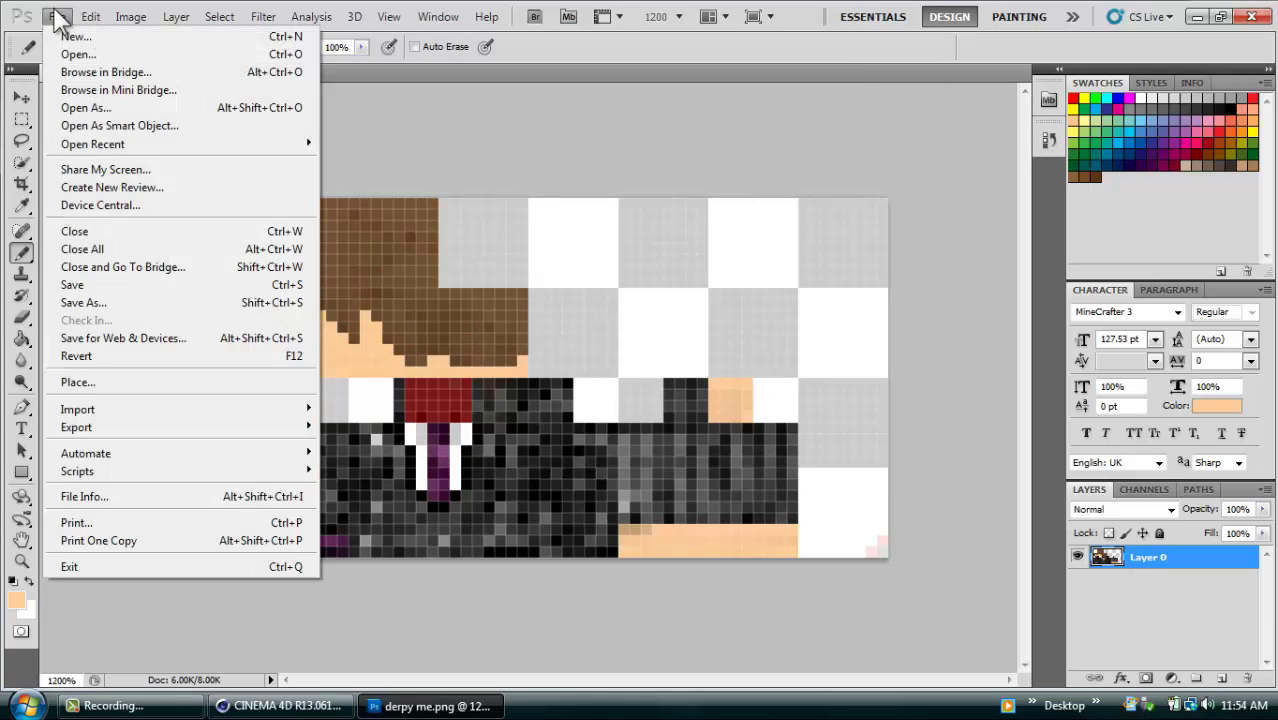
click(92, 302)
click(640, 371)
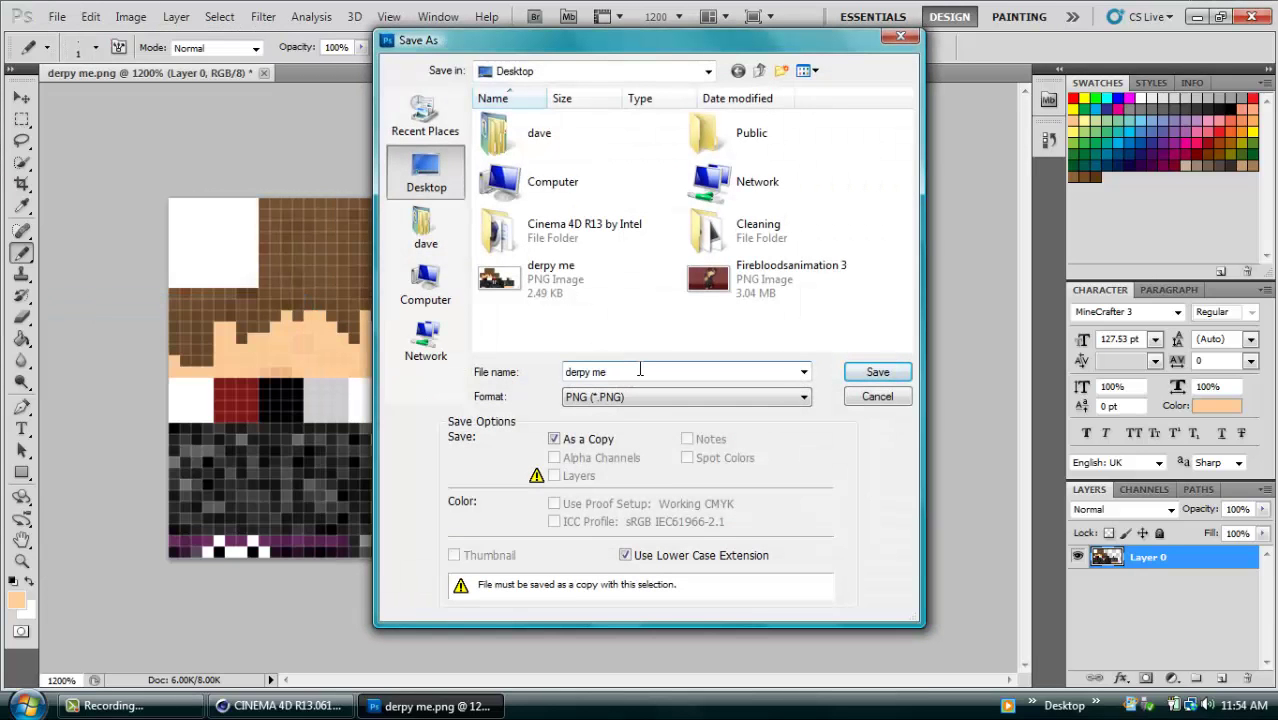
text(no face)
key(Return)
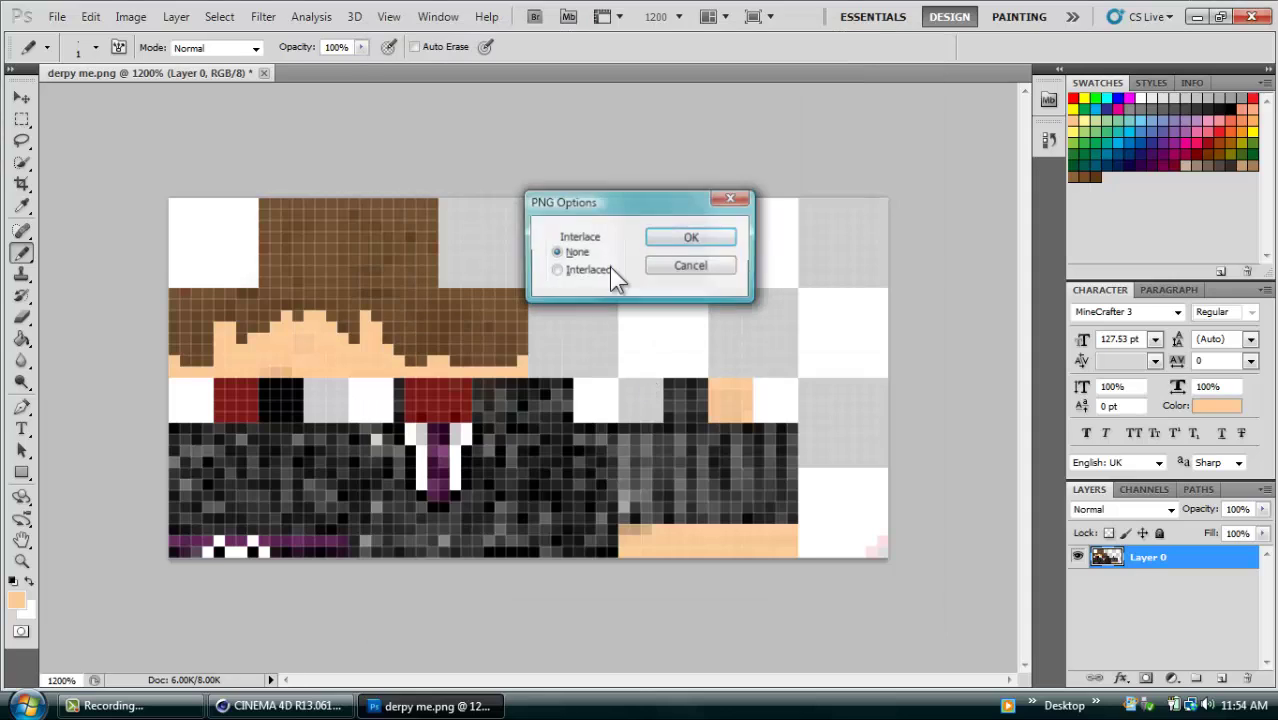
click(685, 241)
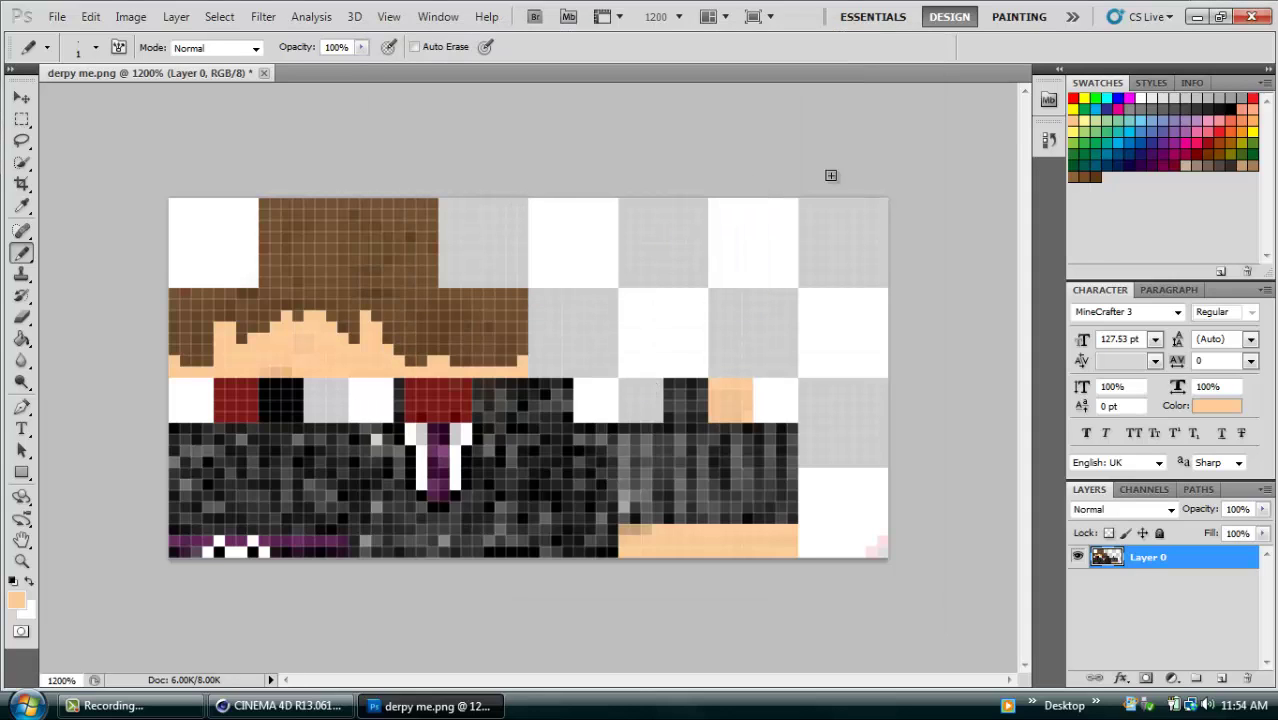
Close Photoshop without saving the original image, and move the derpy me no face file beside the Cinema 4D shortcut
click(1250, 20)
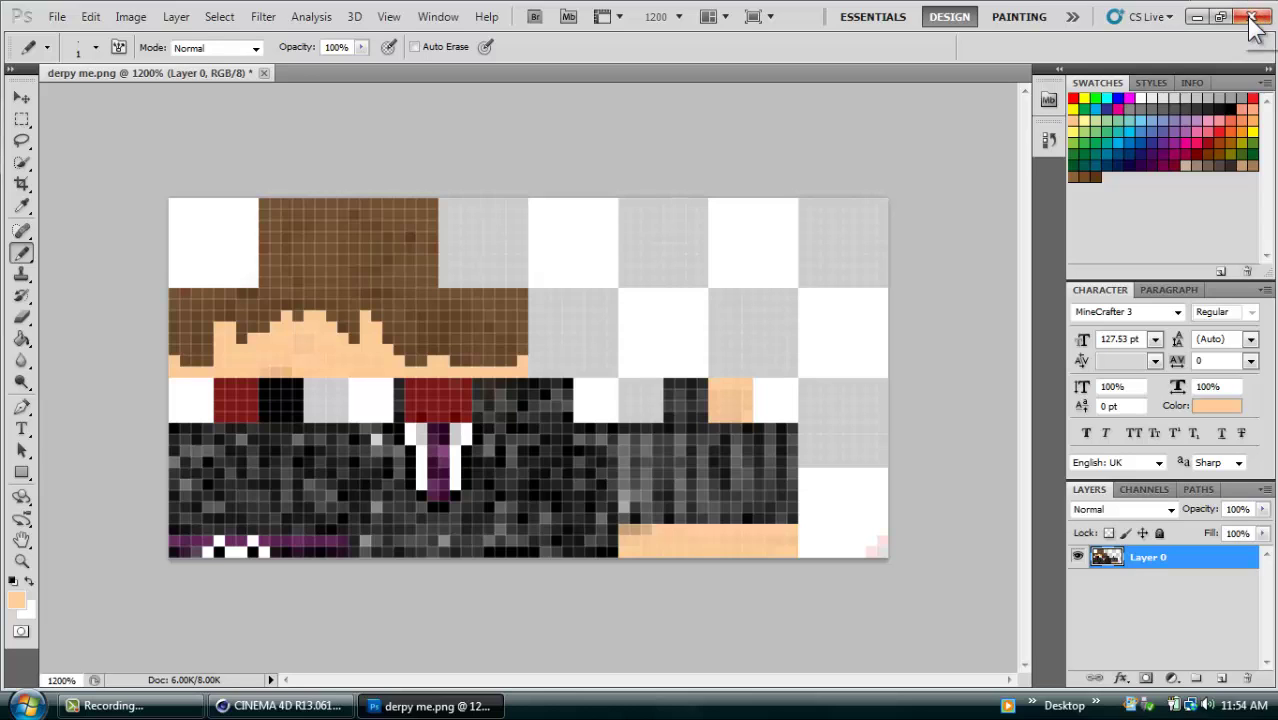
click(644, 280)
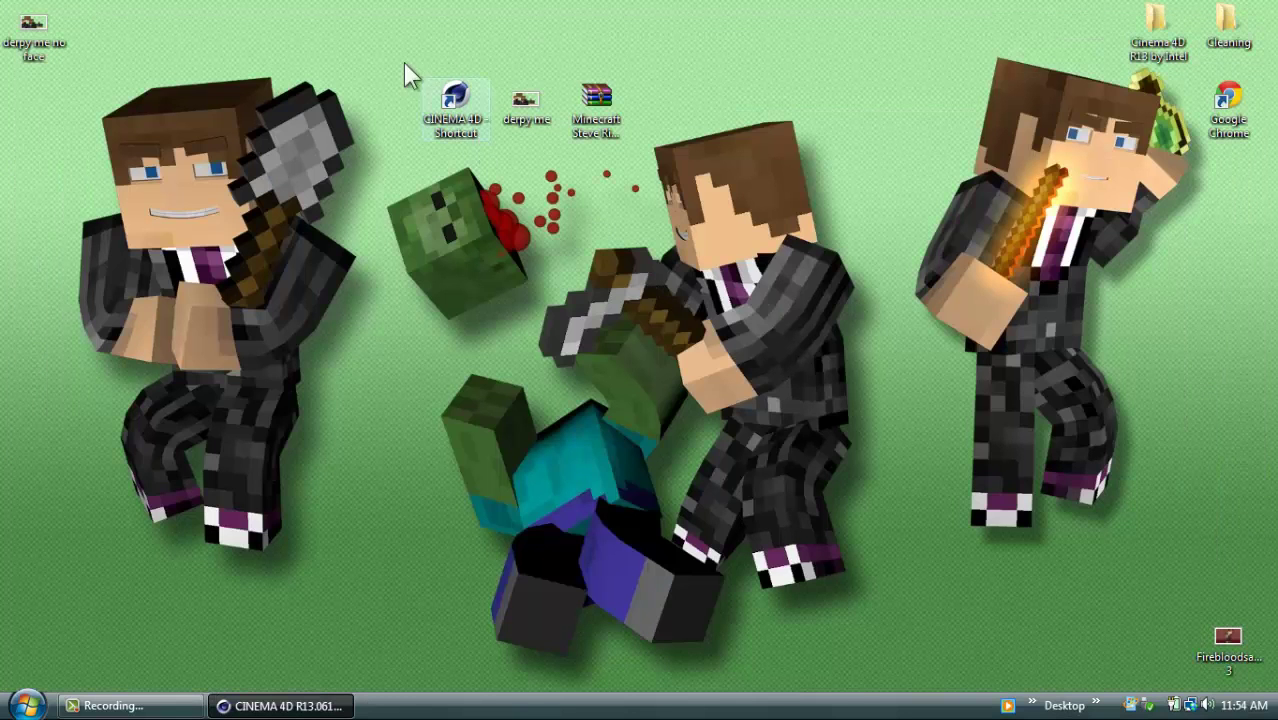
drag(30, 30, 252, 142)
drag(380, 110, 381, 110)
Switch to Cinema 4D, set the Steve rig's Custom Skin to derpy me no face with a project copy, and render the view
click(282, 706)
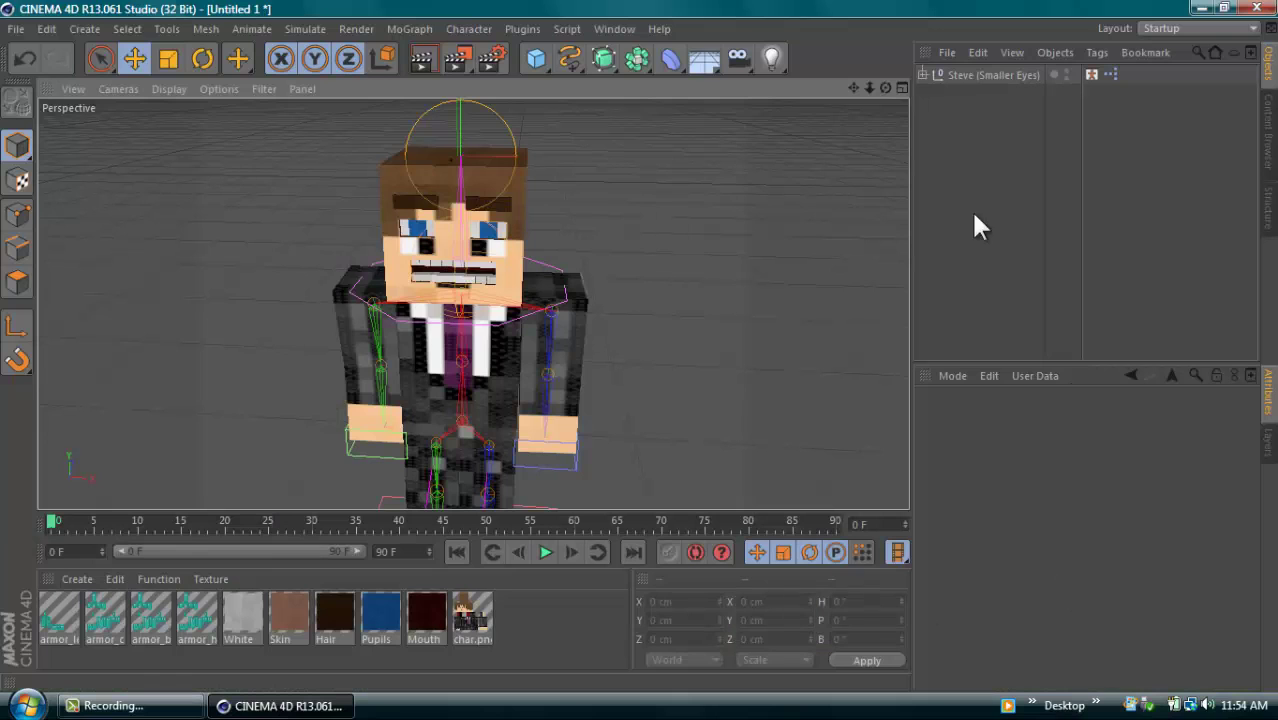
click(988, 76)
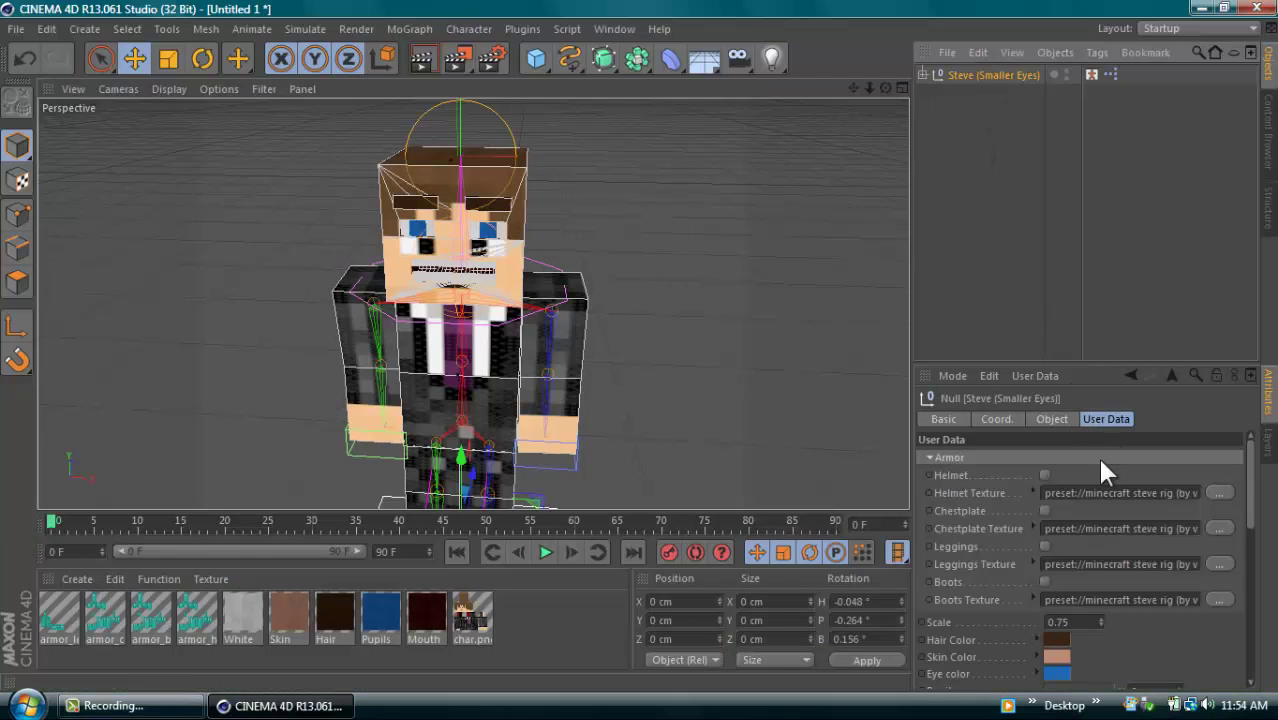
scroll(1255, 520, down, 10)
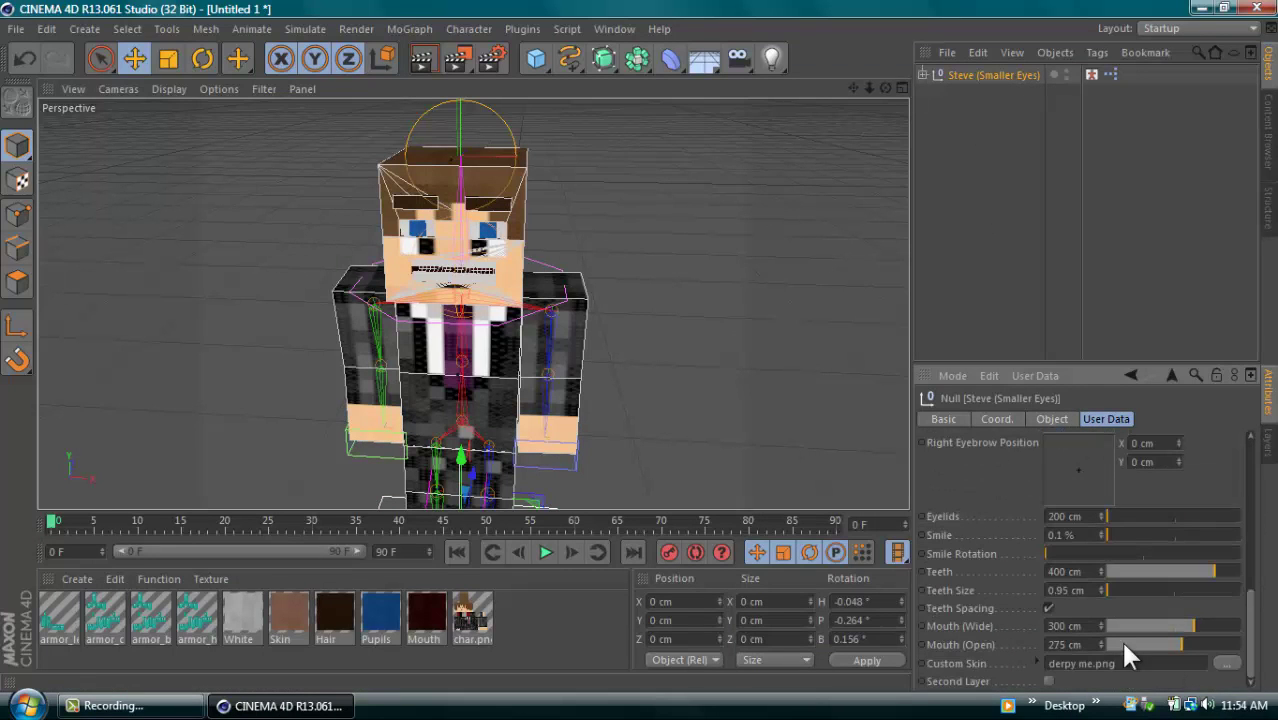
click(1225, 664)
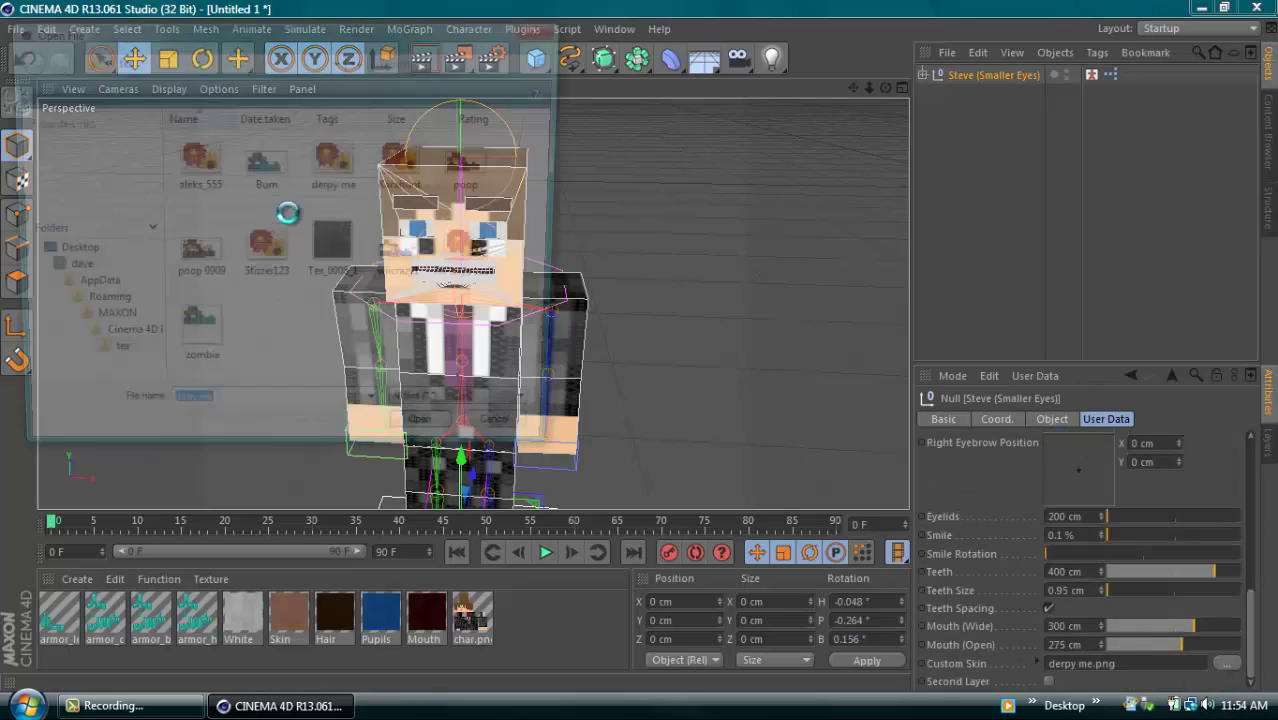
click(55, 167)
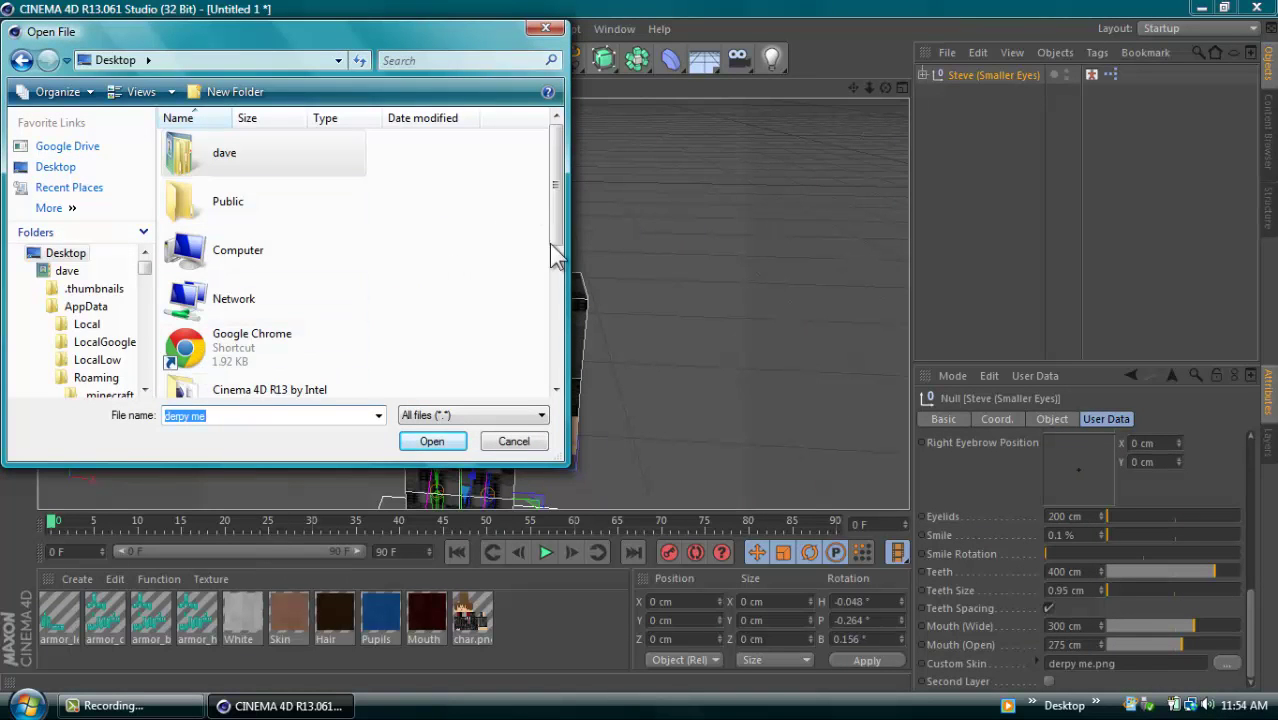
drag(553, 242, 558, 380)
click(260, 280)
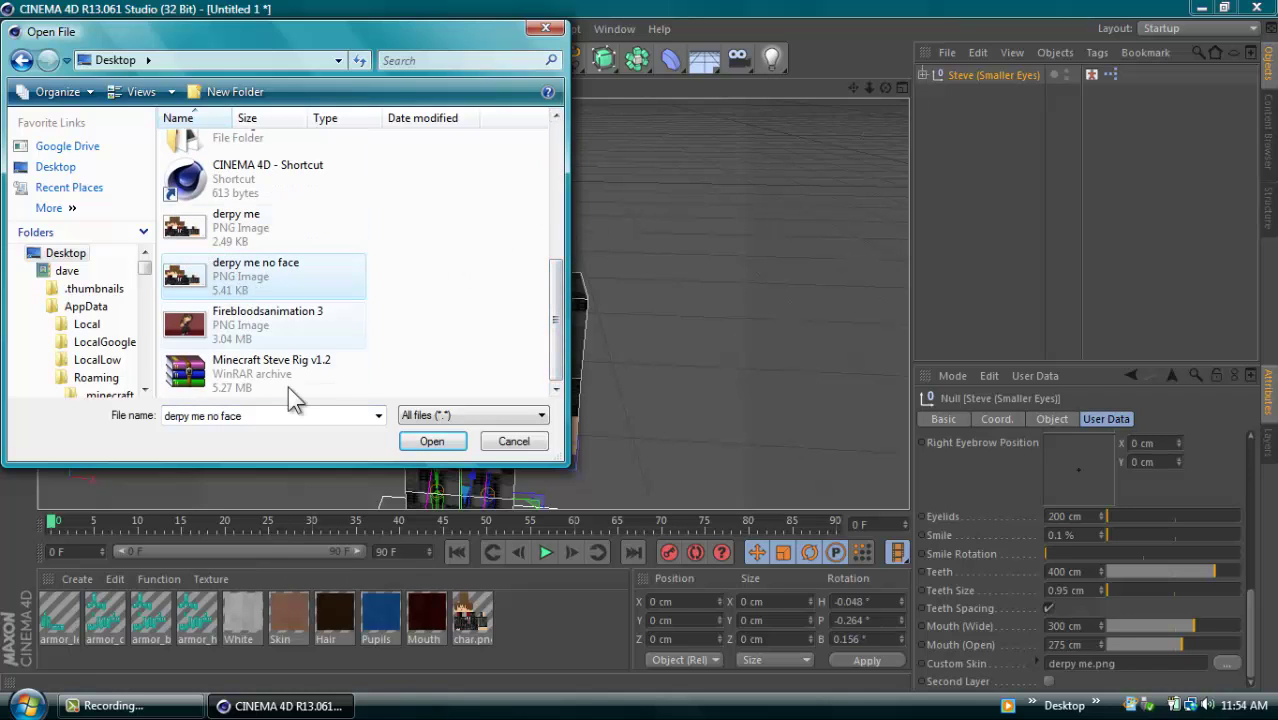
click(428, 442)
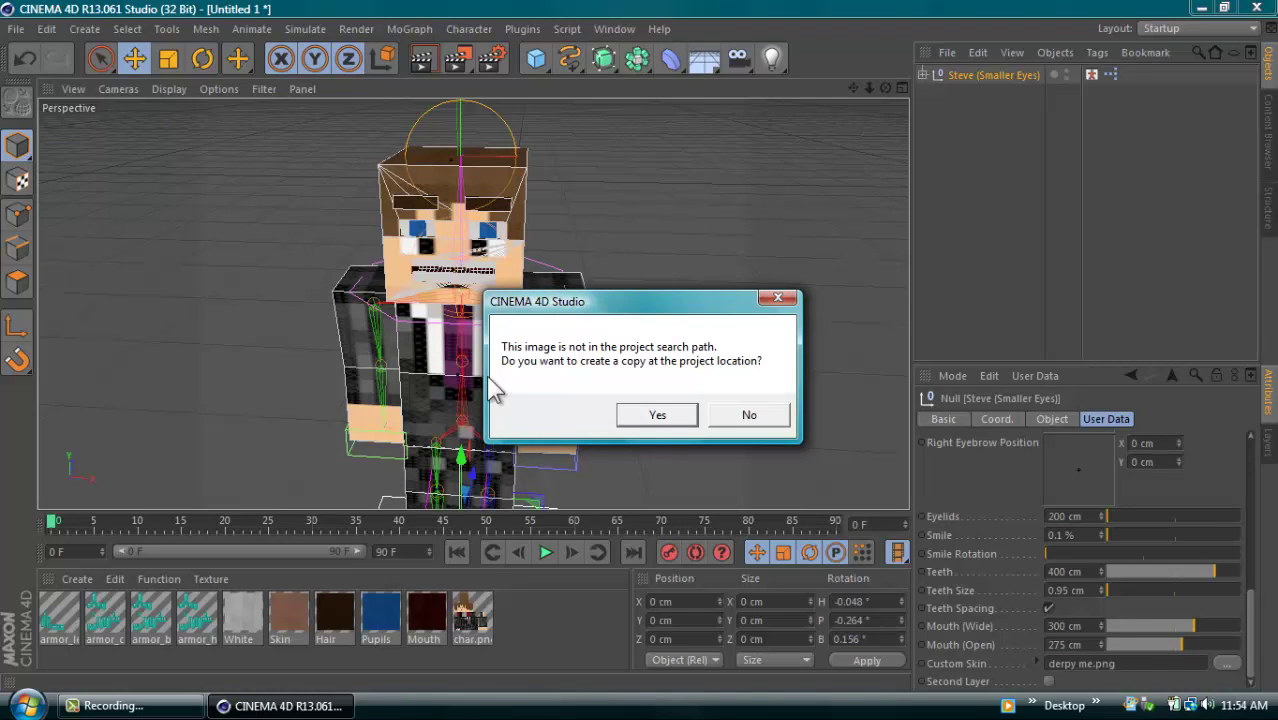
click(657, 414)
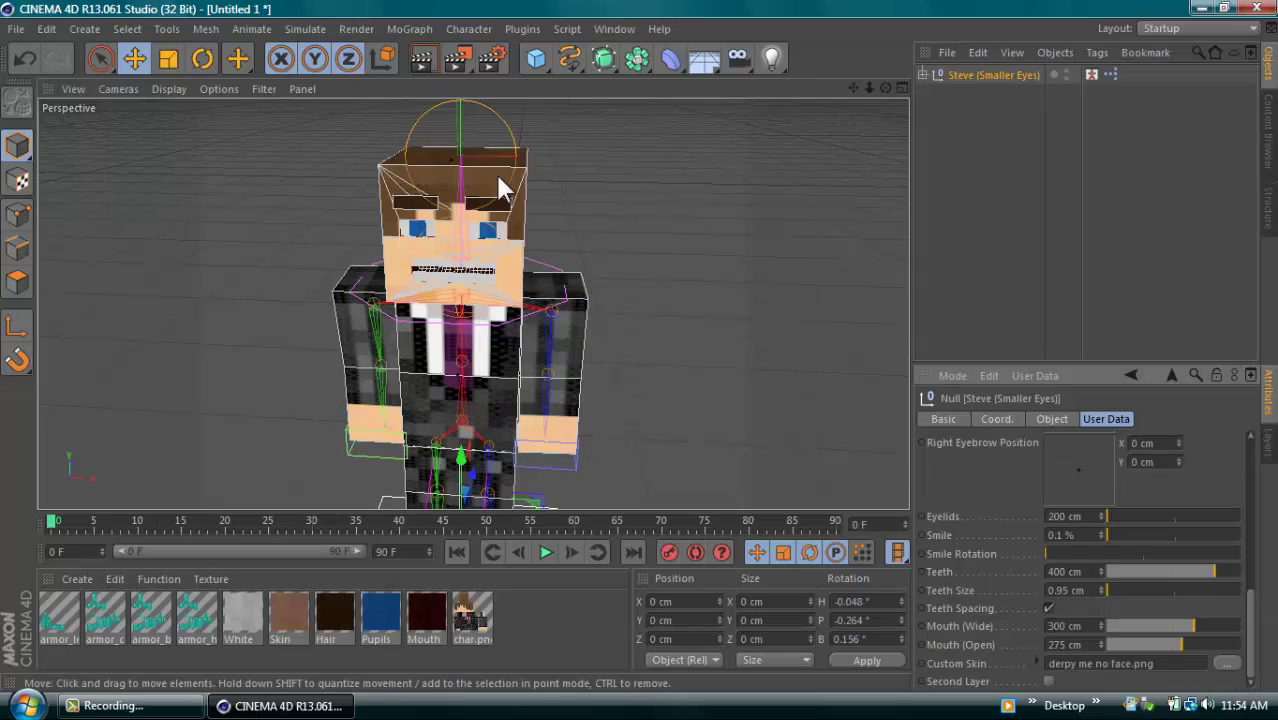
click(424, 62)
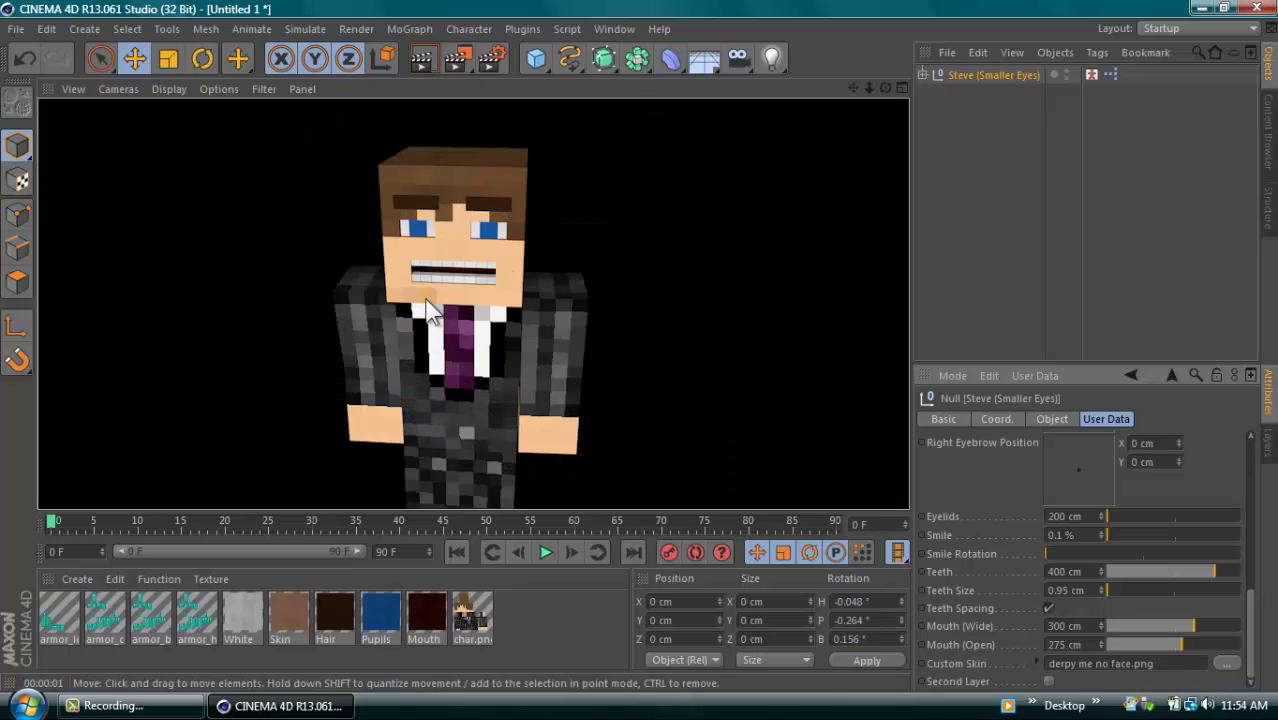
click(677, 321)
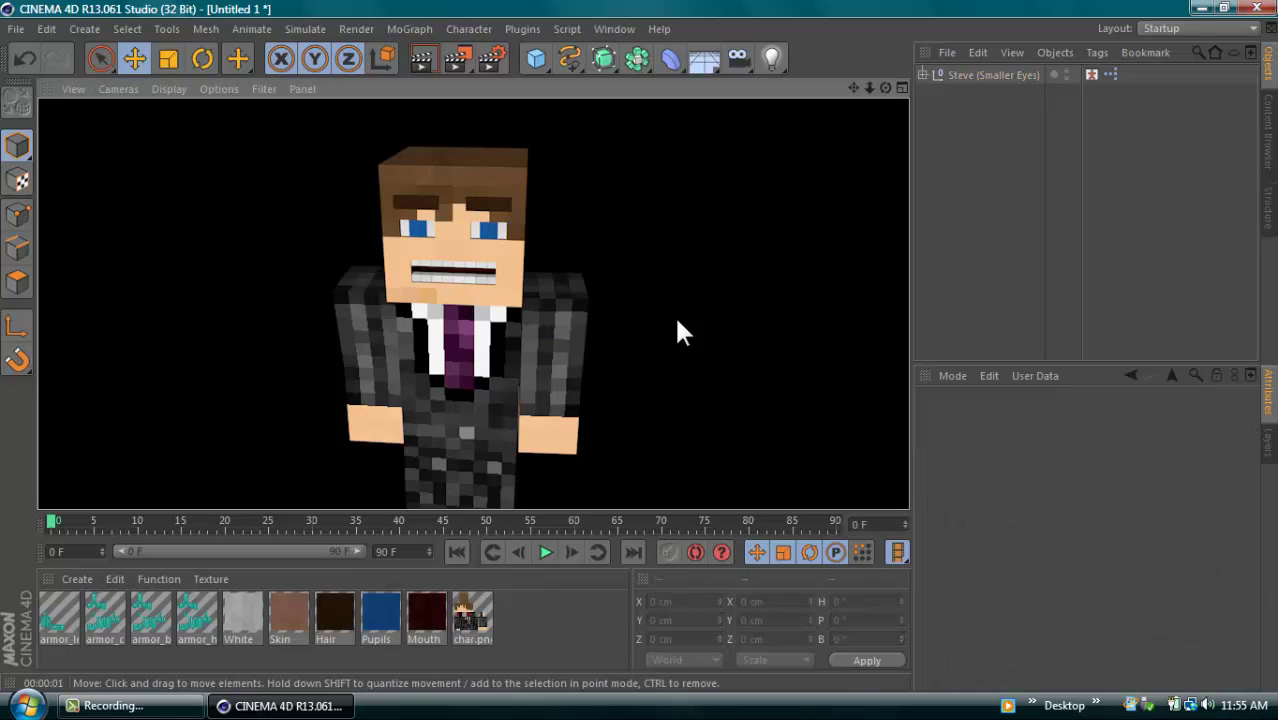
Toggle the Steve rig's Second Layer option on and back off
click(962, 77)
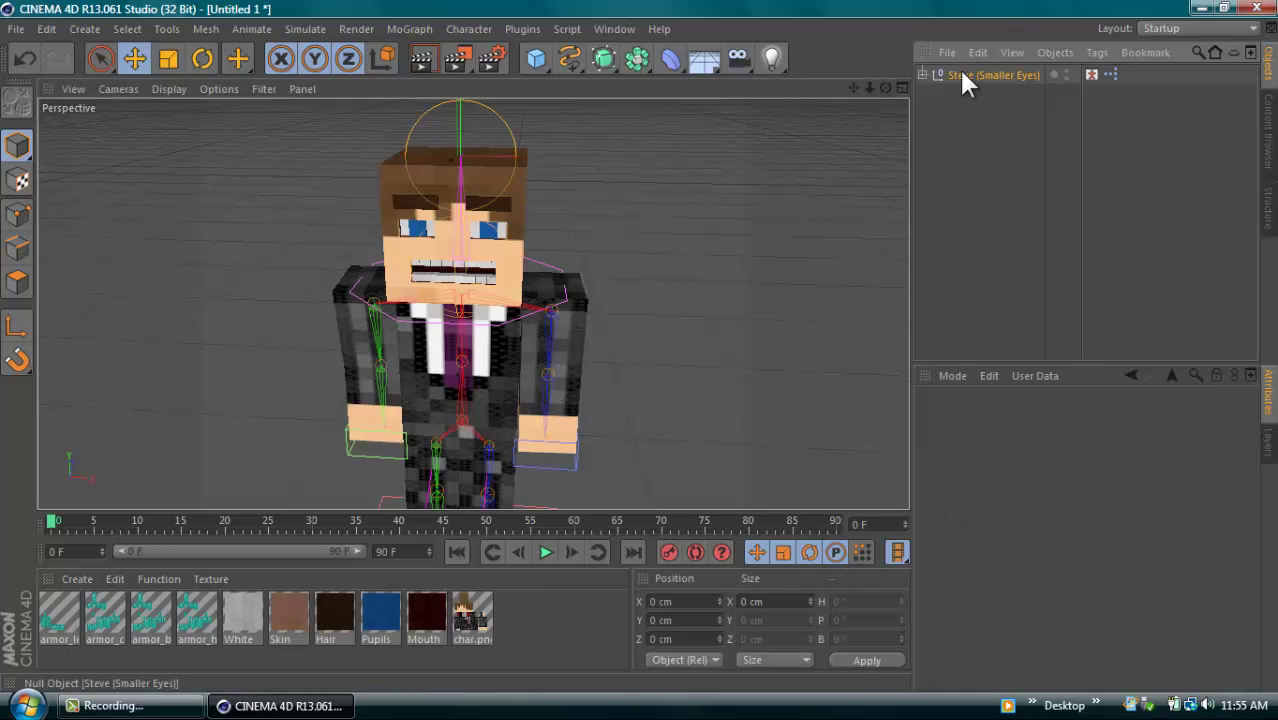
drag(1247, 457, 1250, 612)
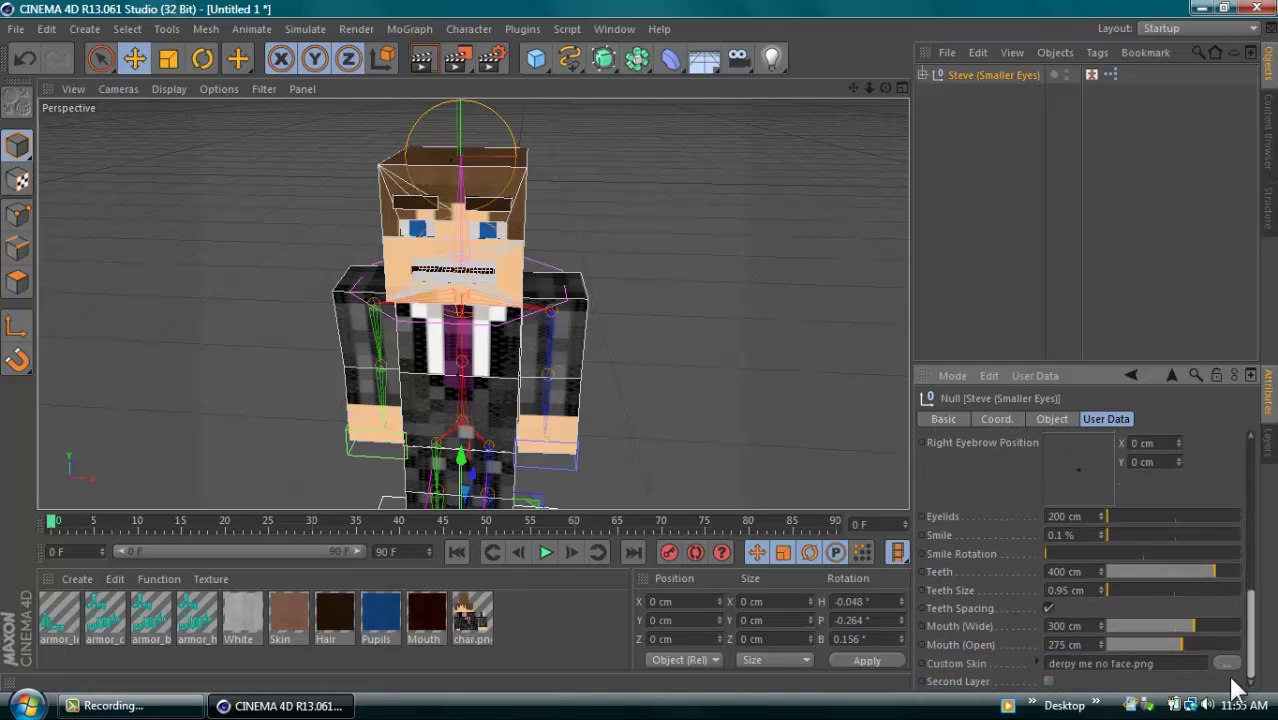
click(1048, 681)
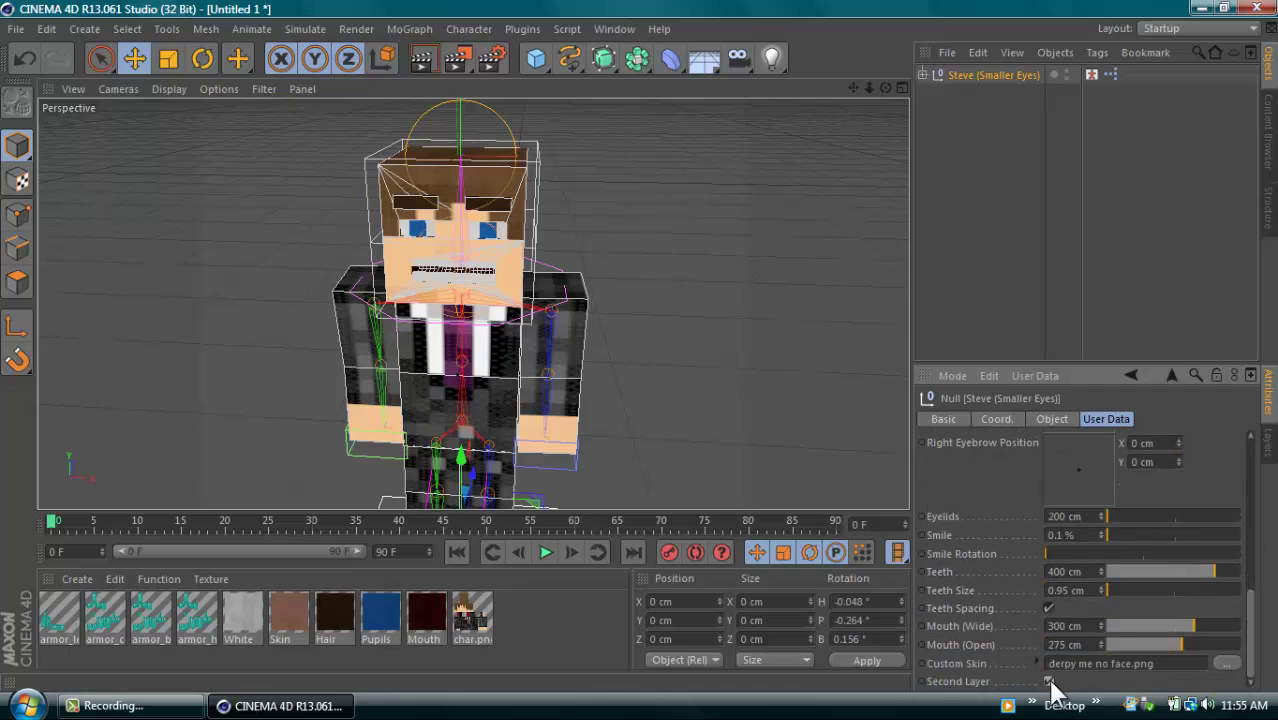
click(1048, 681)
click(1048, 681)
click(1048, 681)
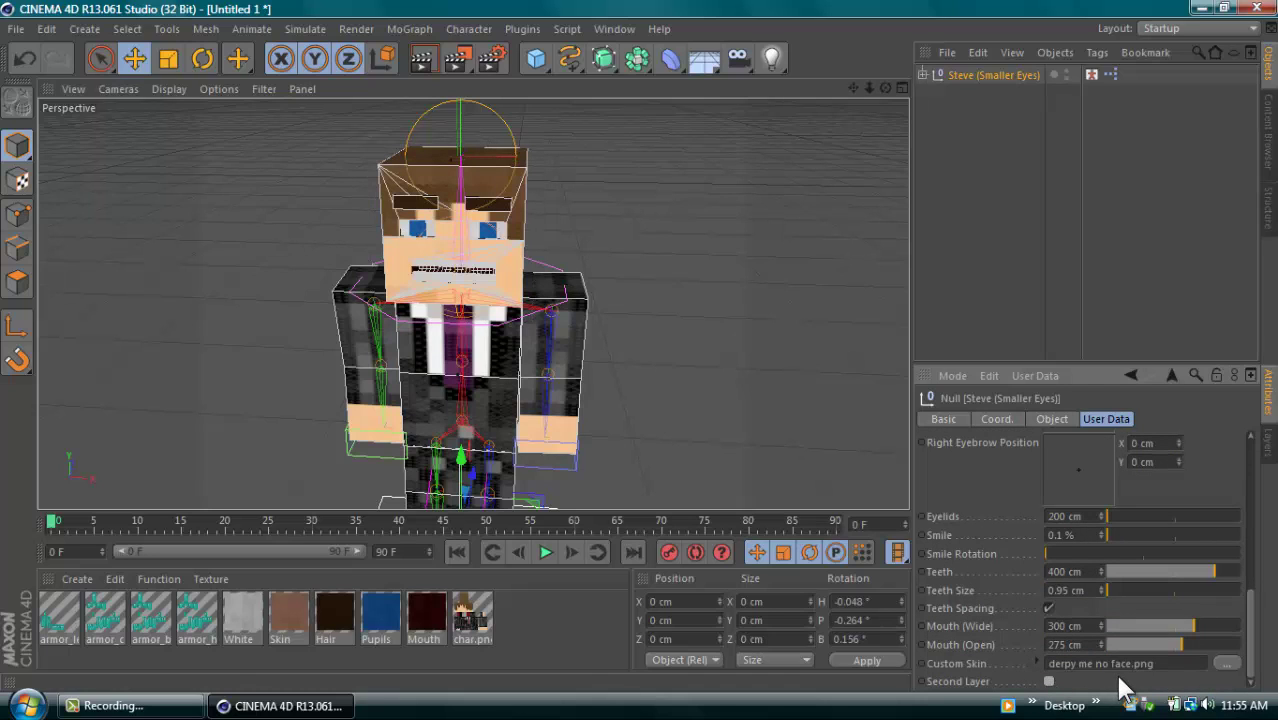
drag(1250, 628, 1247, 448)
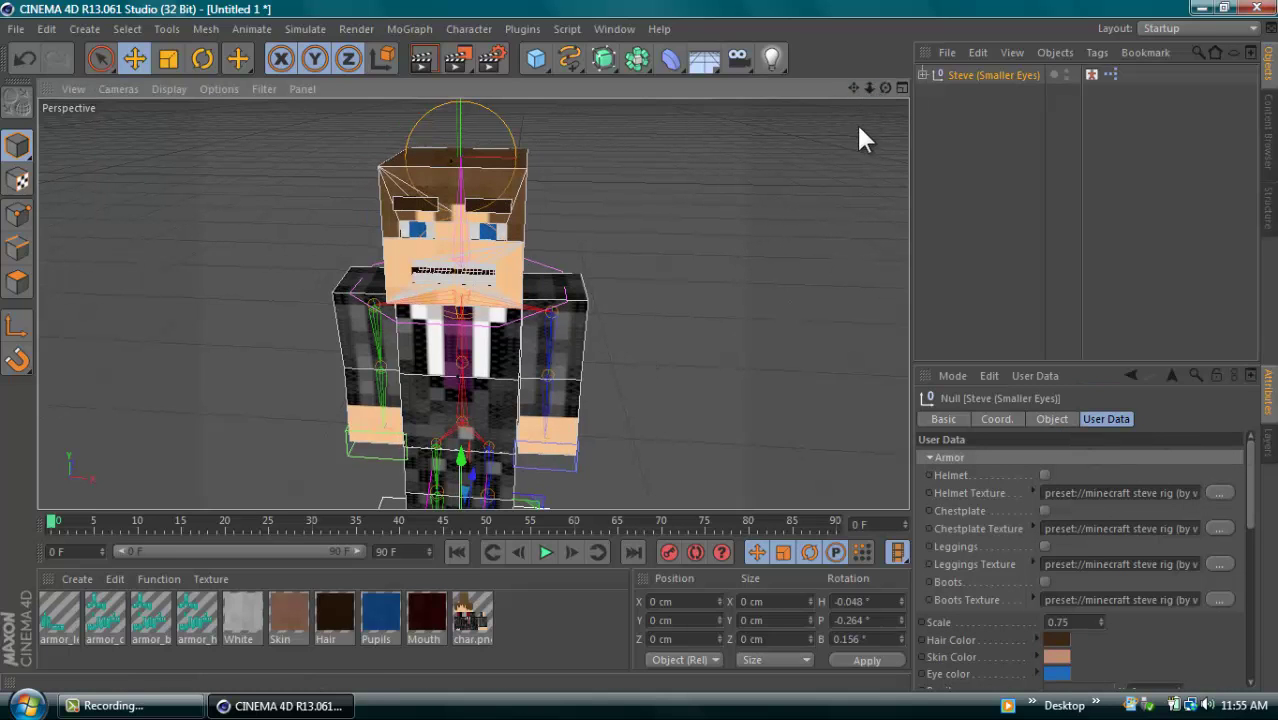
Set the render output to the Film/Video preset HDTV 1080 29.97
scroll(633, 353, up, 4)
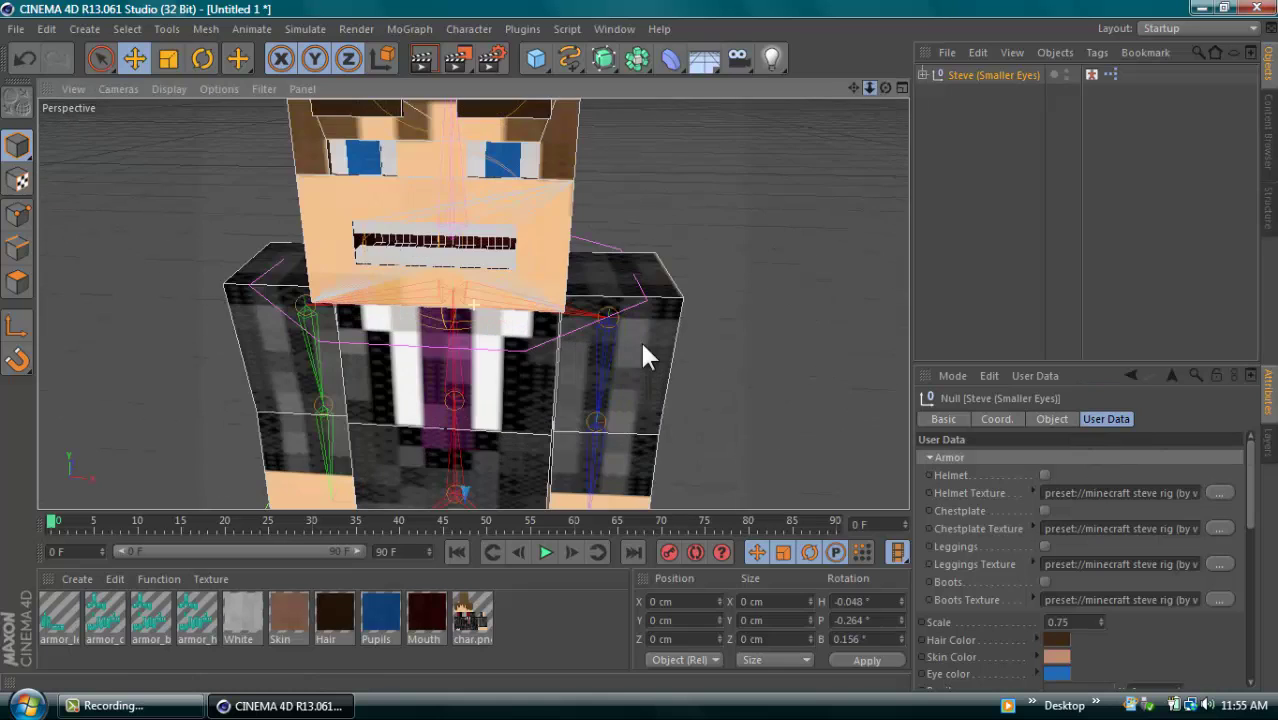
click(493, 62)
click(261, 76)
mouse_move(287, 134)
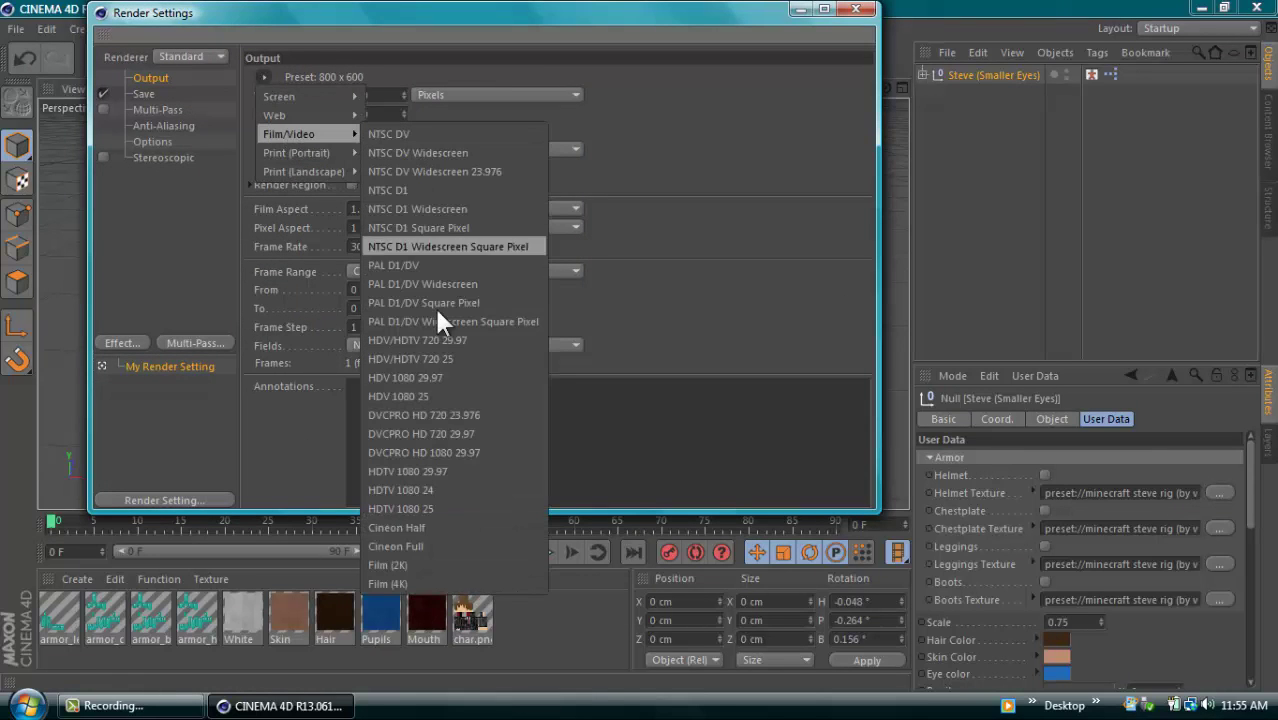
click(416, 471)
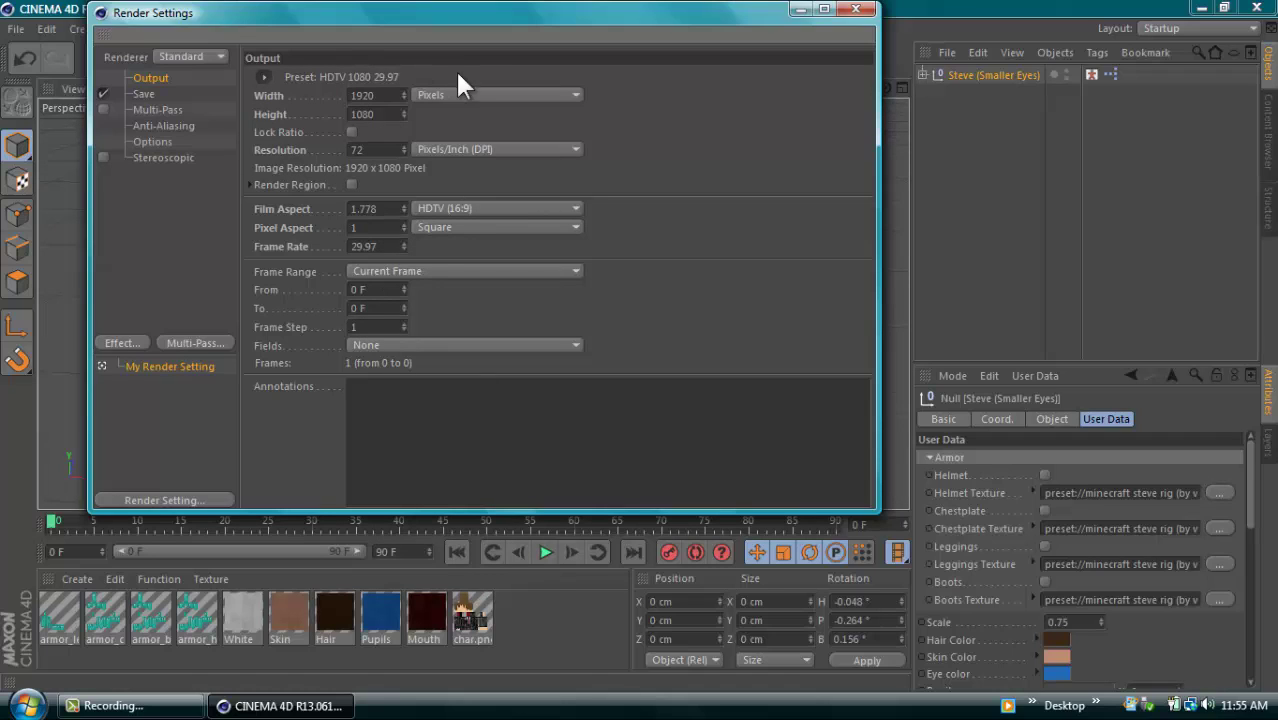
click(409, 268)
click(409, 268)
Configure the saved render image as PNG with an alpha channel and a depth of 16 Bit/Channel
click(150, 91)
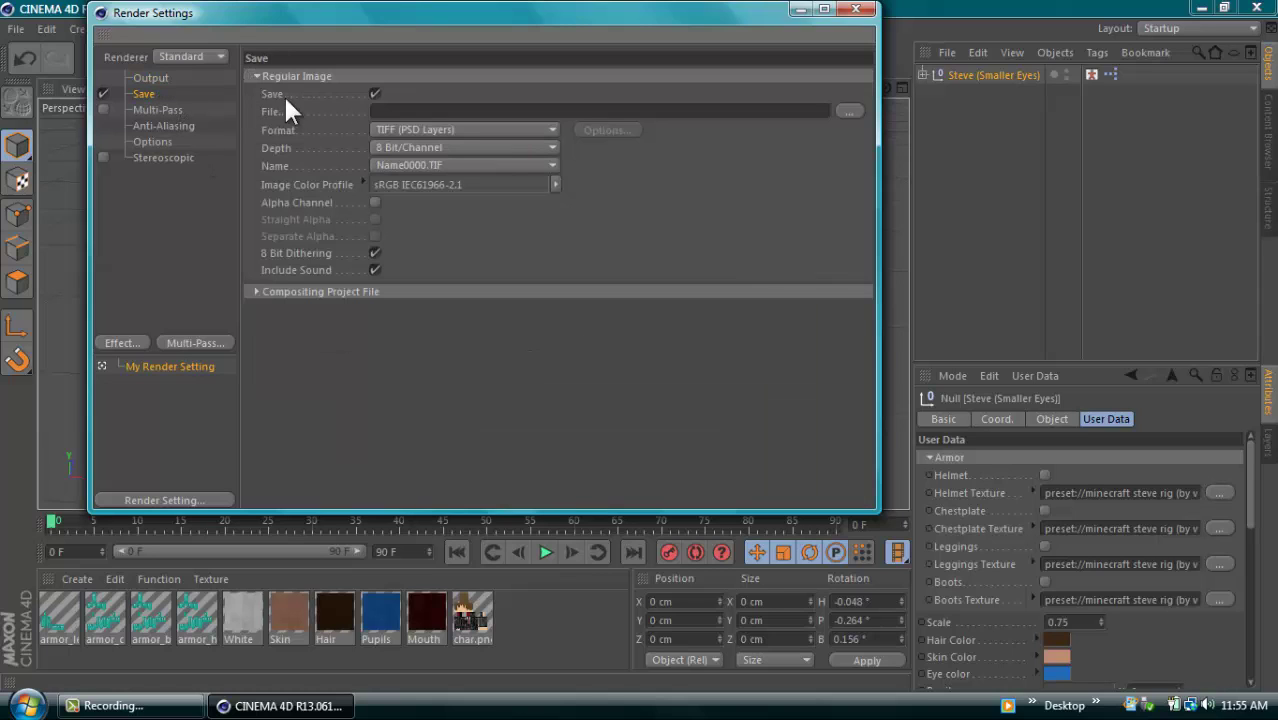
click(407, 132)
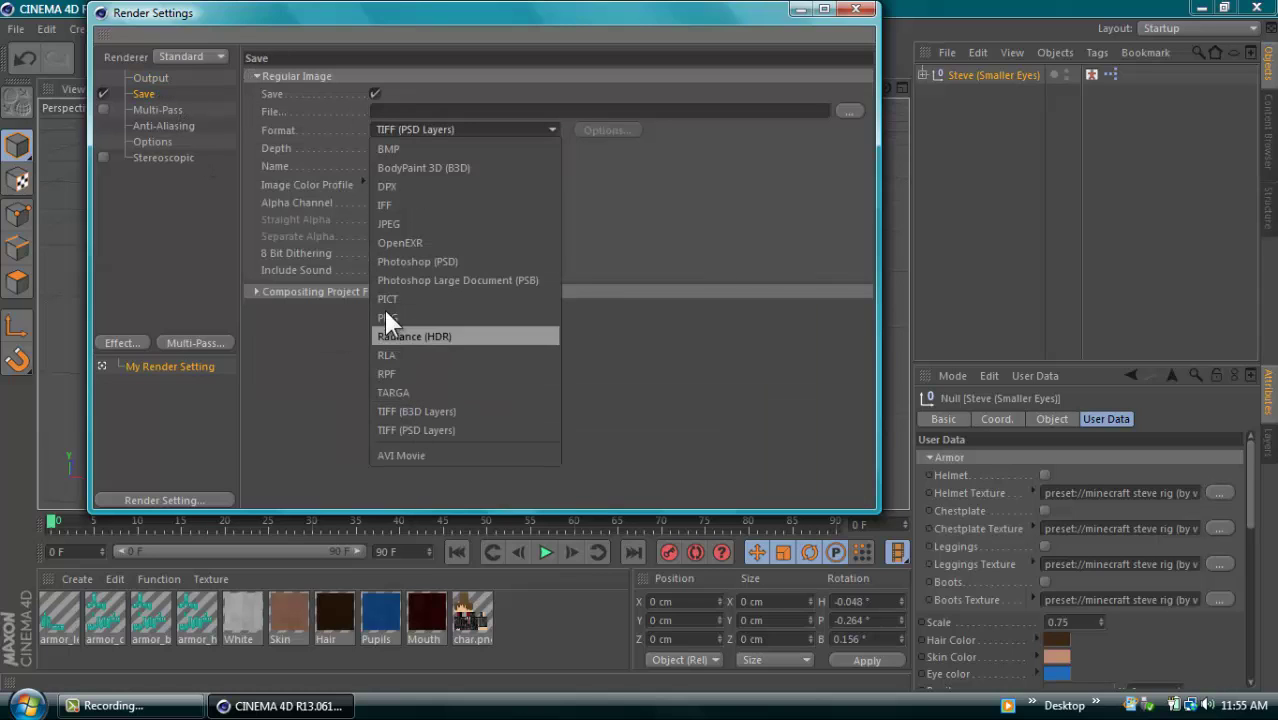
click(390, 318)
click(375, 204)
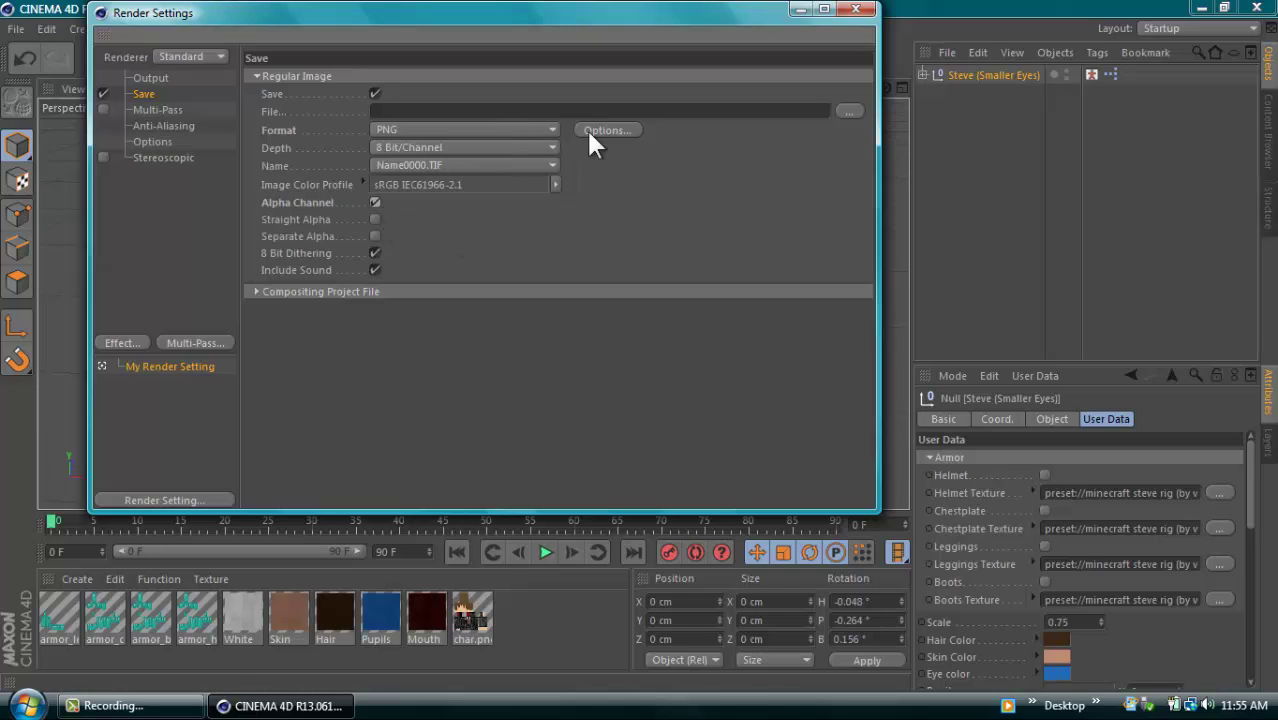
click(518, 149)
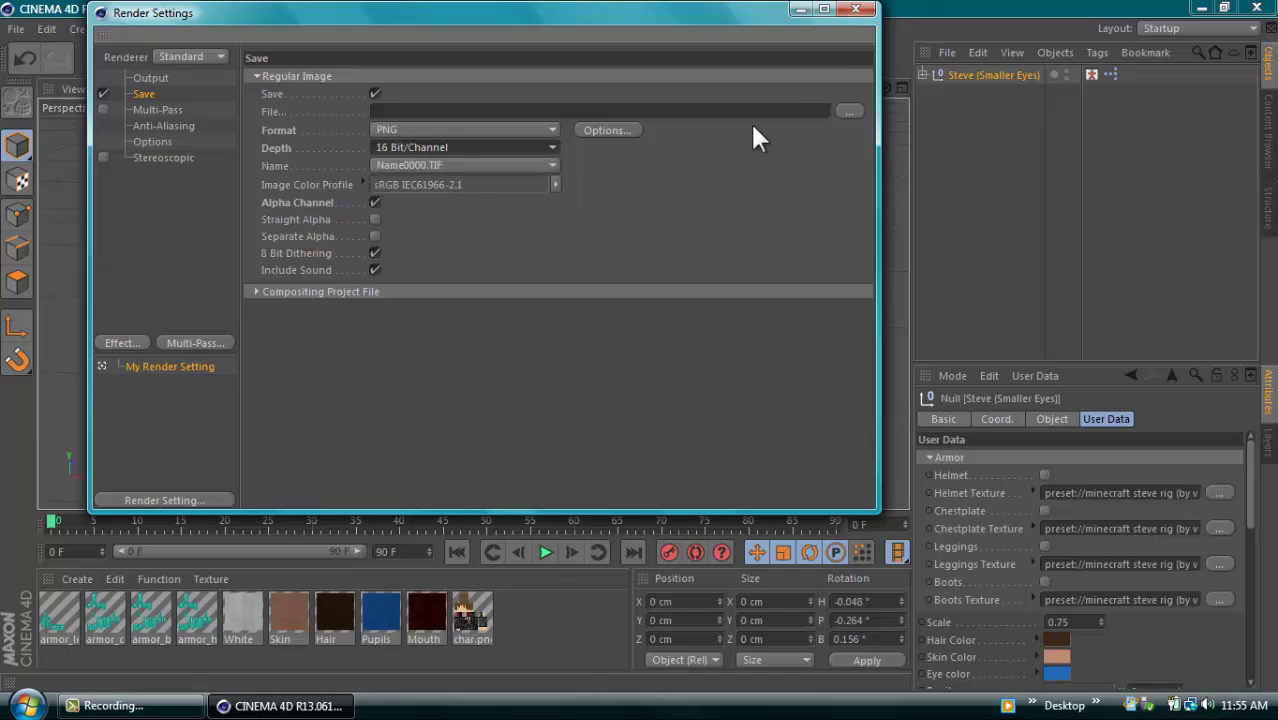
Set the render's save file to "Test Render" in the Documents folder and close the render settings
click(847, 112)
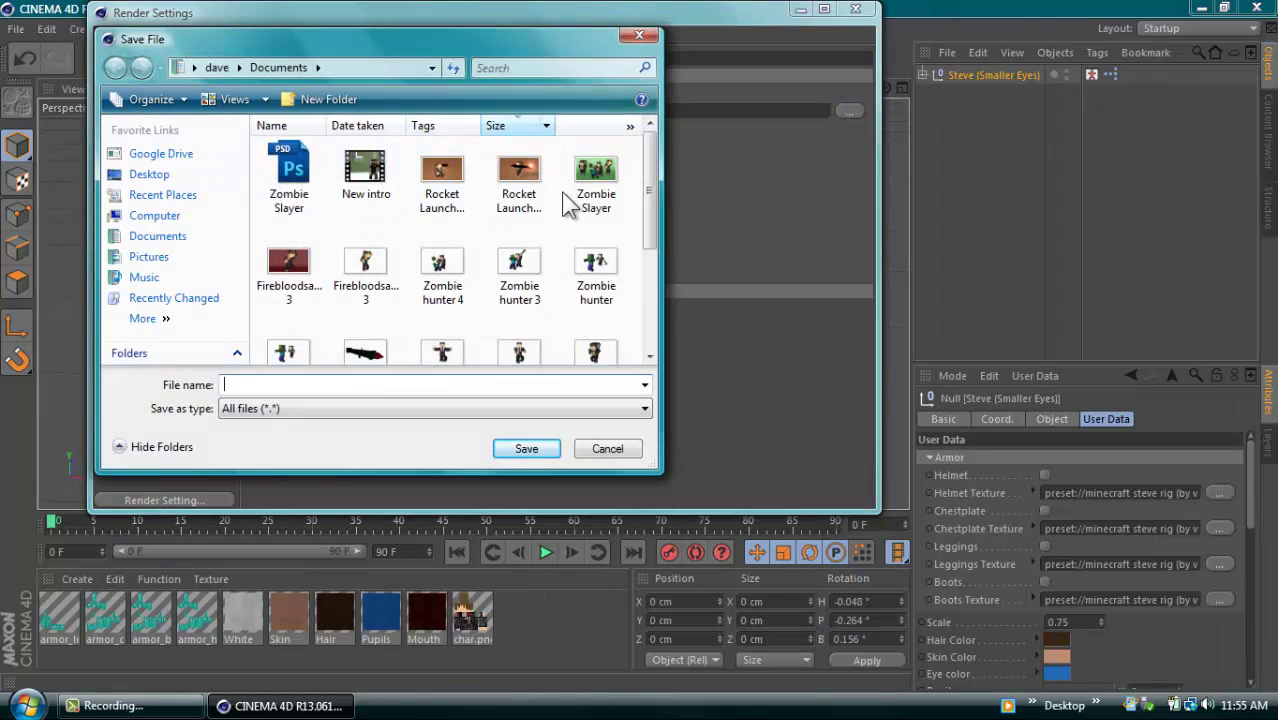
mouse_move(651, 171)
mouse_down()
mouse_move(653, 271)
mouse_move(651, 195)
mouse_up()
click(491, 383)
text(Test Render)
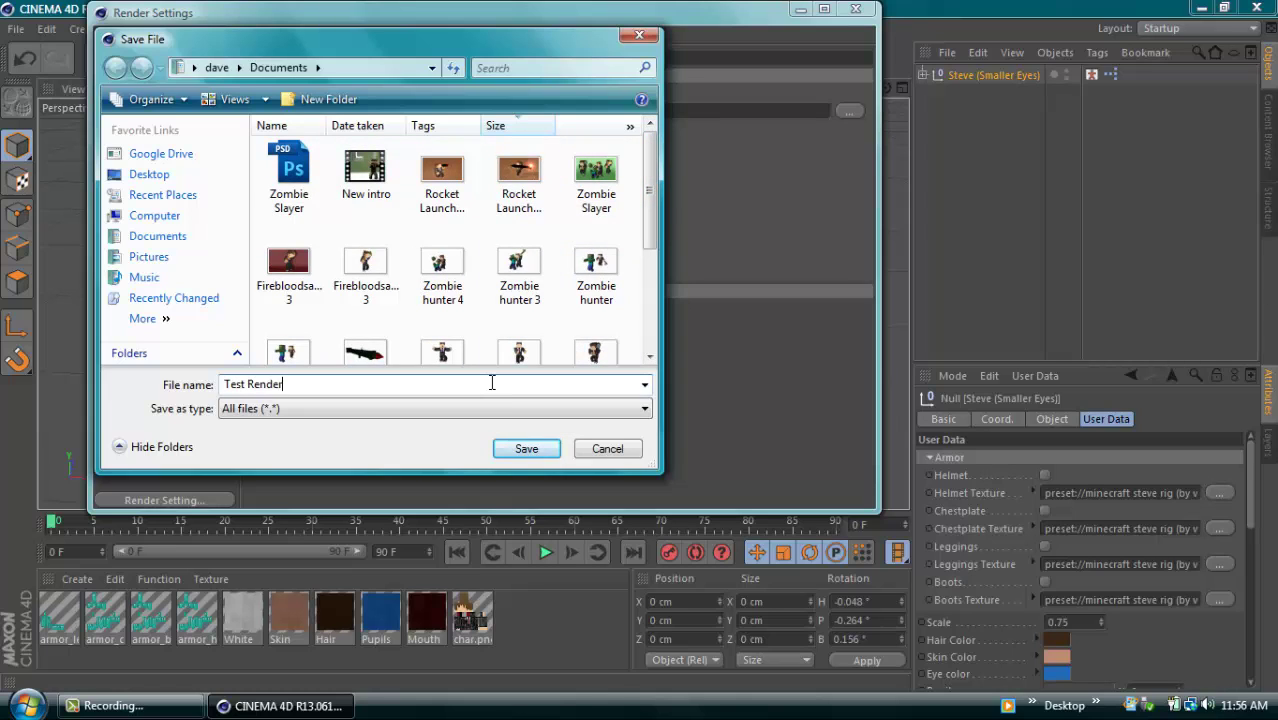
key(Return)
click(856, 9)
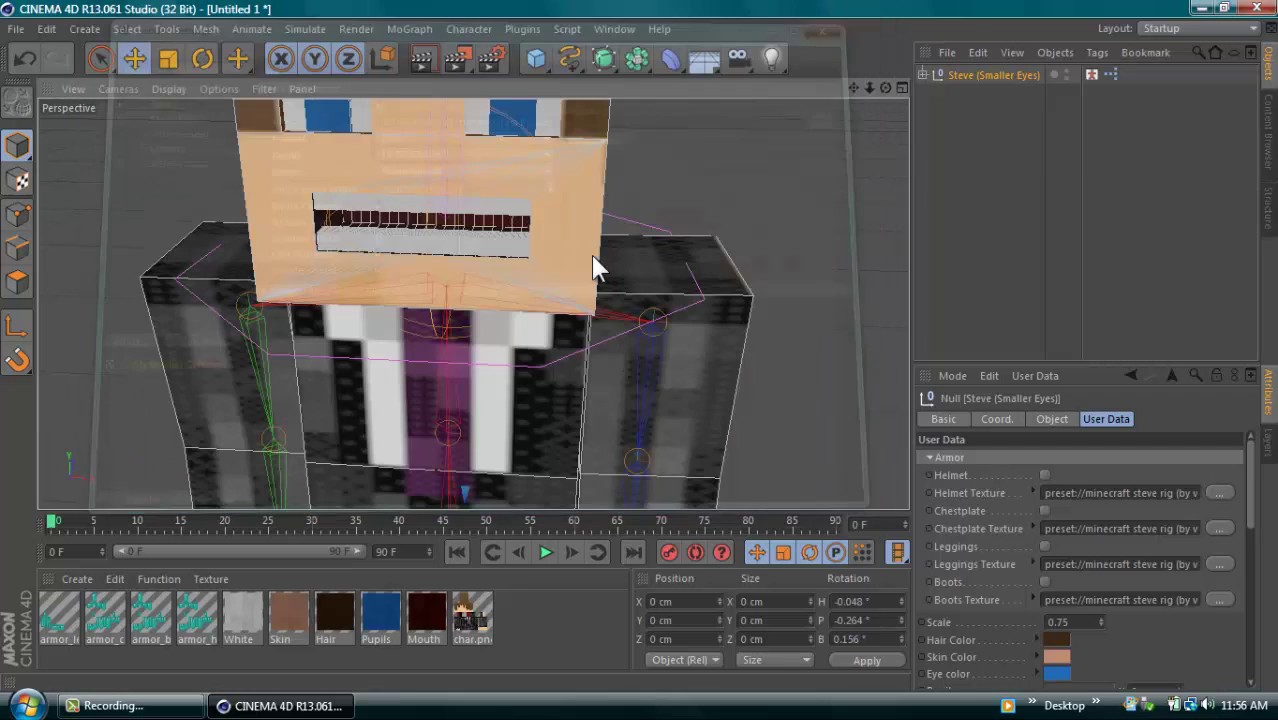
Move the Steve rig to about X 5.3, Y -21.9, Z -8.9 cm and frame its head and torso in the view
drag(835, 323, 844, 211)
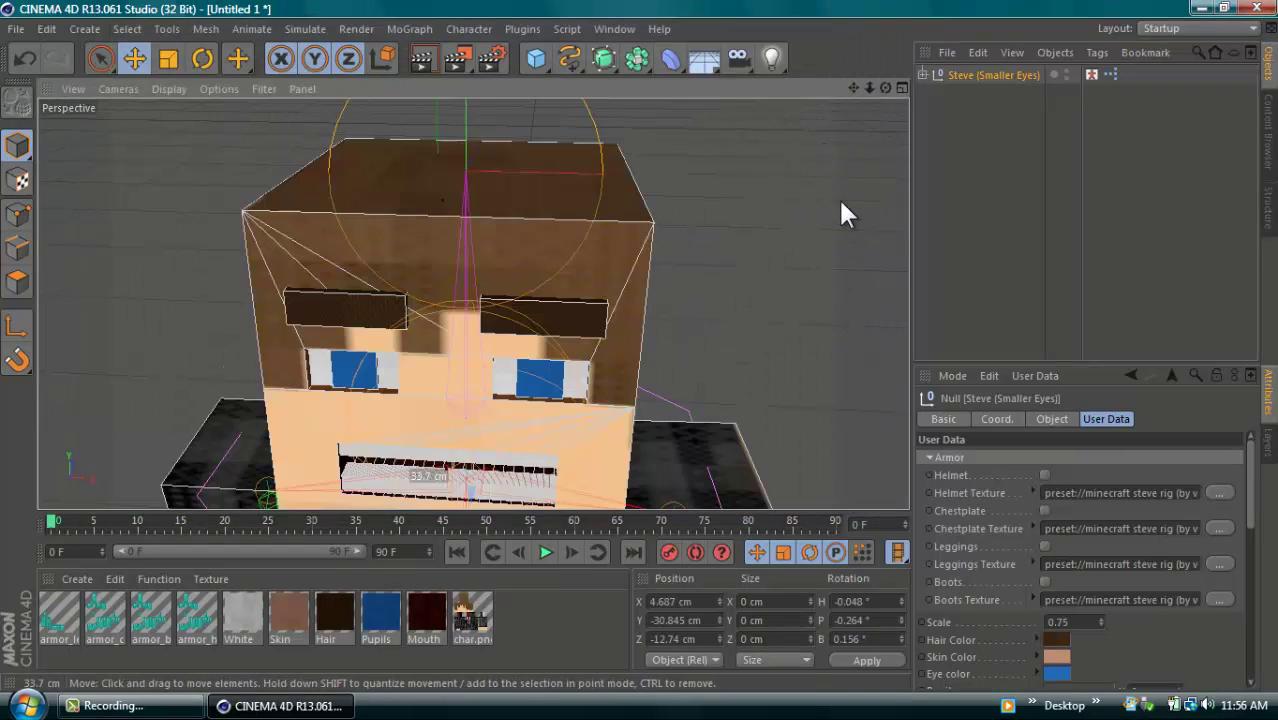
drag(640, 365, 870, 88)
drag(645, 345, 840, 185)
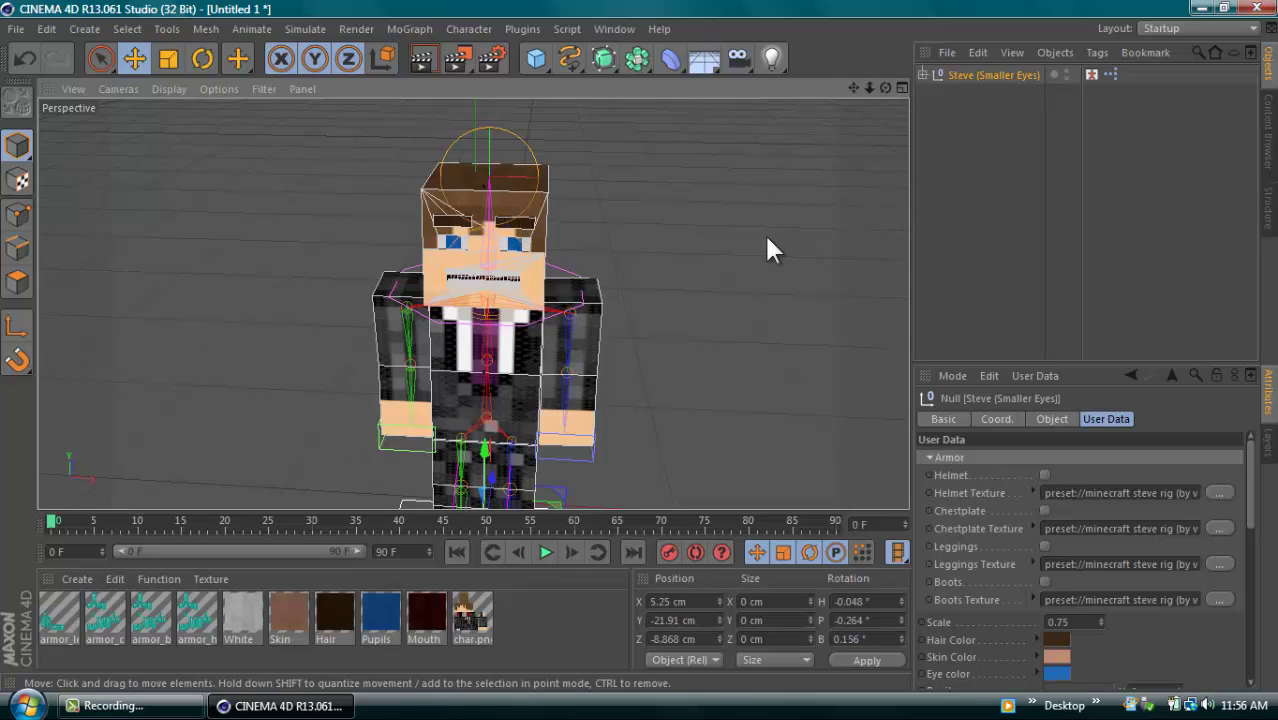
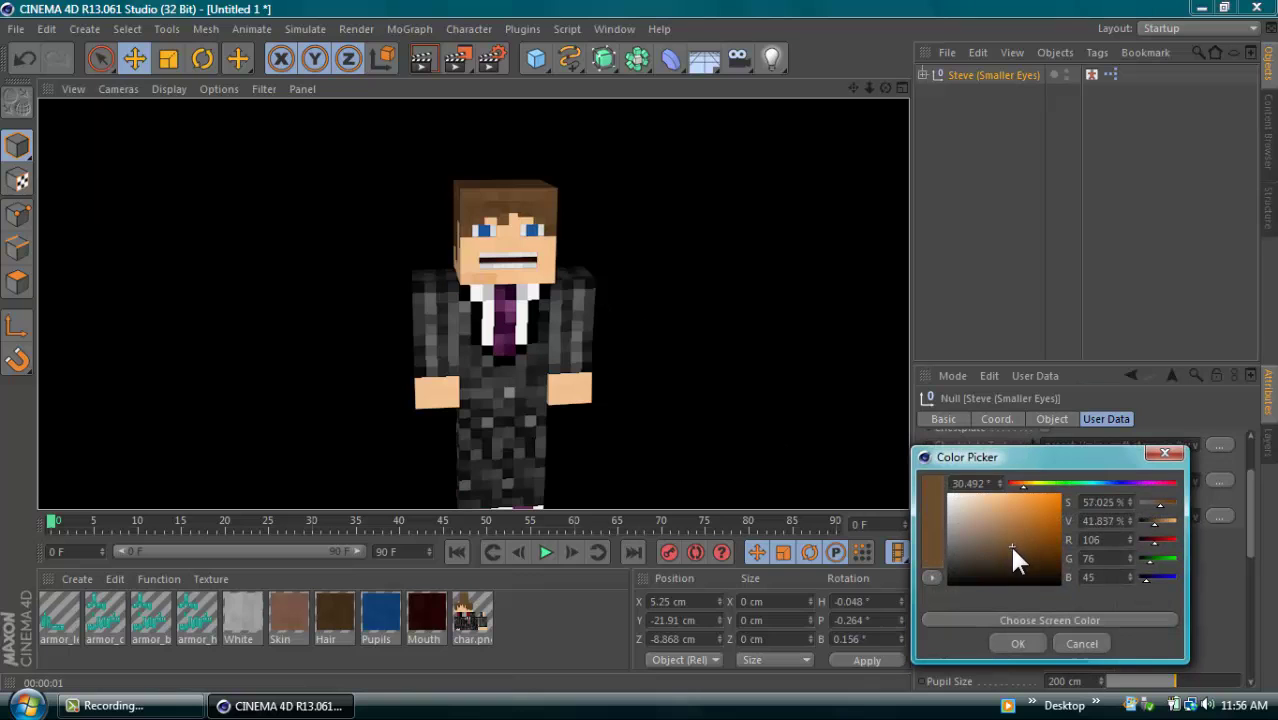
Set the rig's Hair Color to RGB 106, 76, 45 and its Skin Color to the face tone sampled from the rendered view, RGB 242, 194, 143
click(1012, 646)
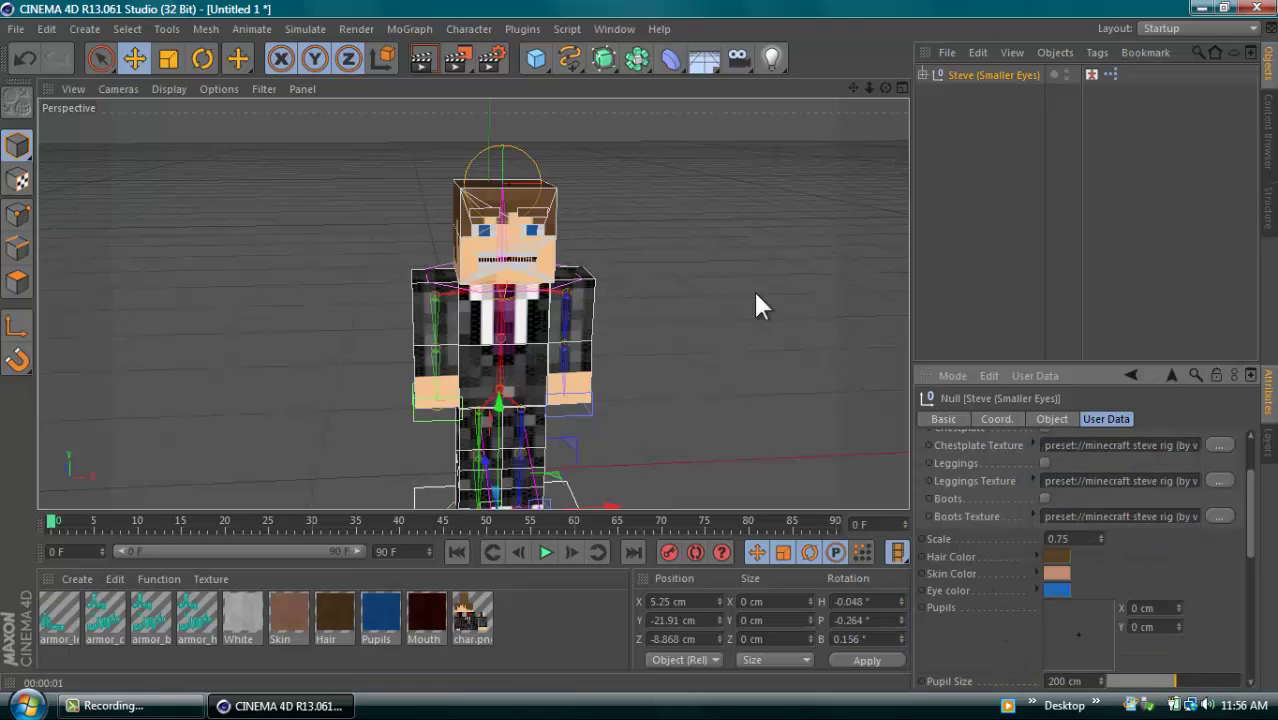
click(428, 55)
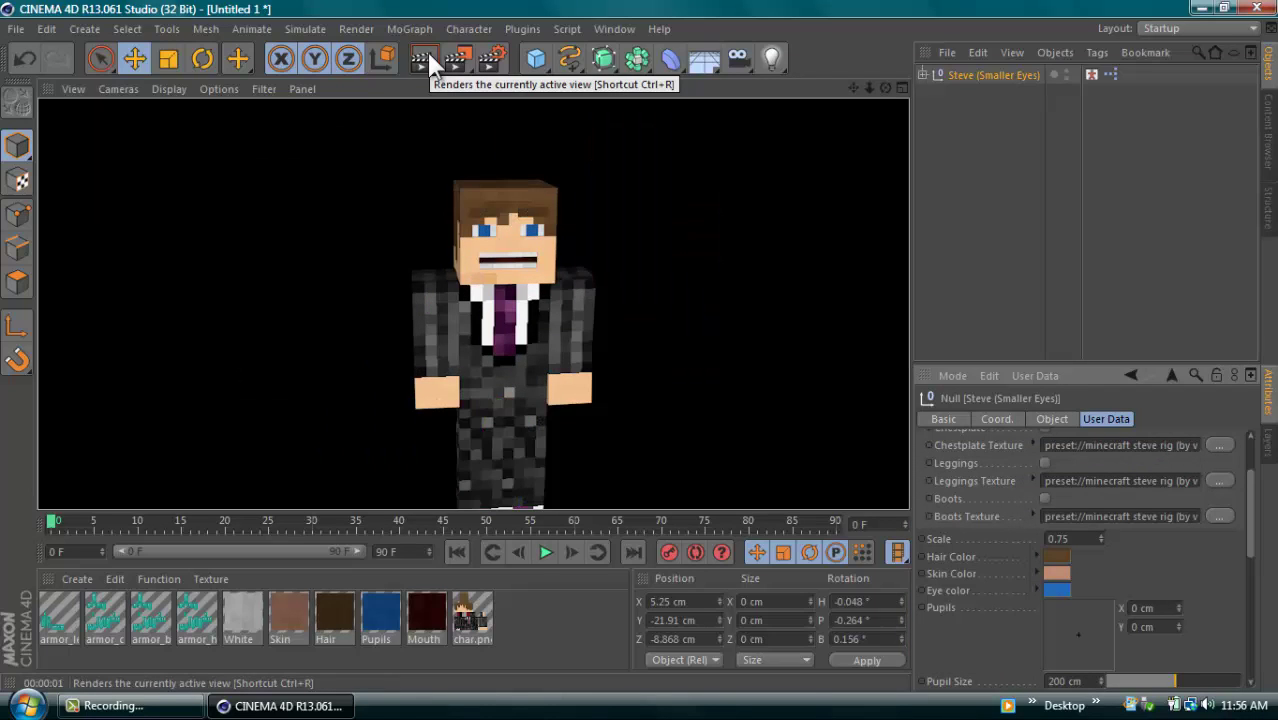
click(1061, 572)
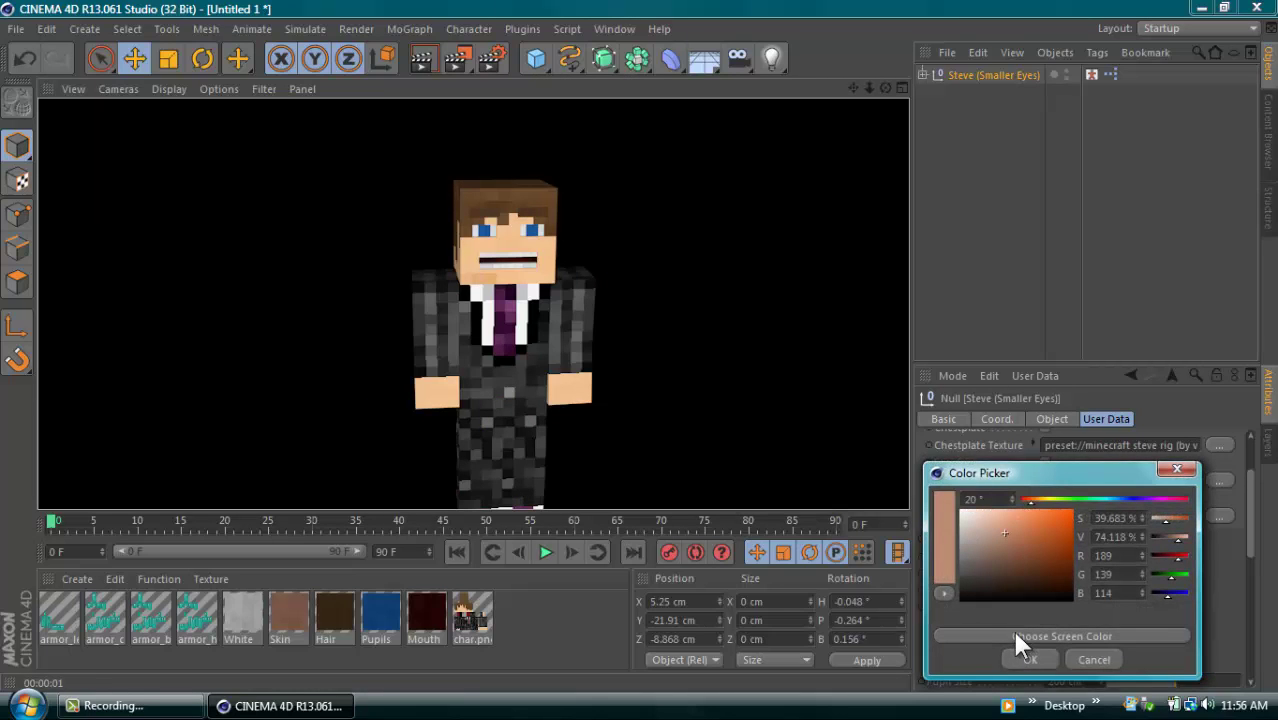
click(1012, 634)
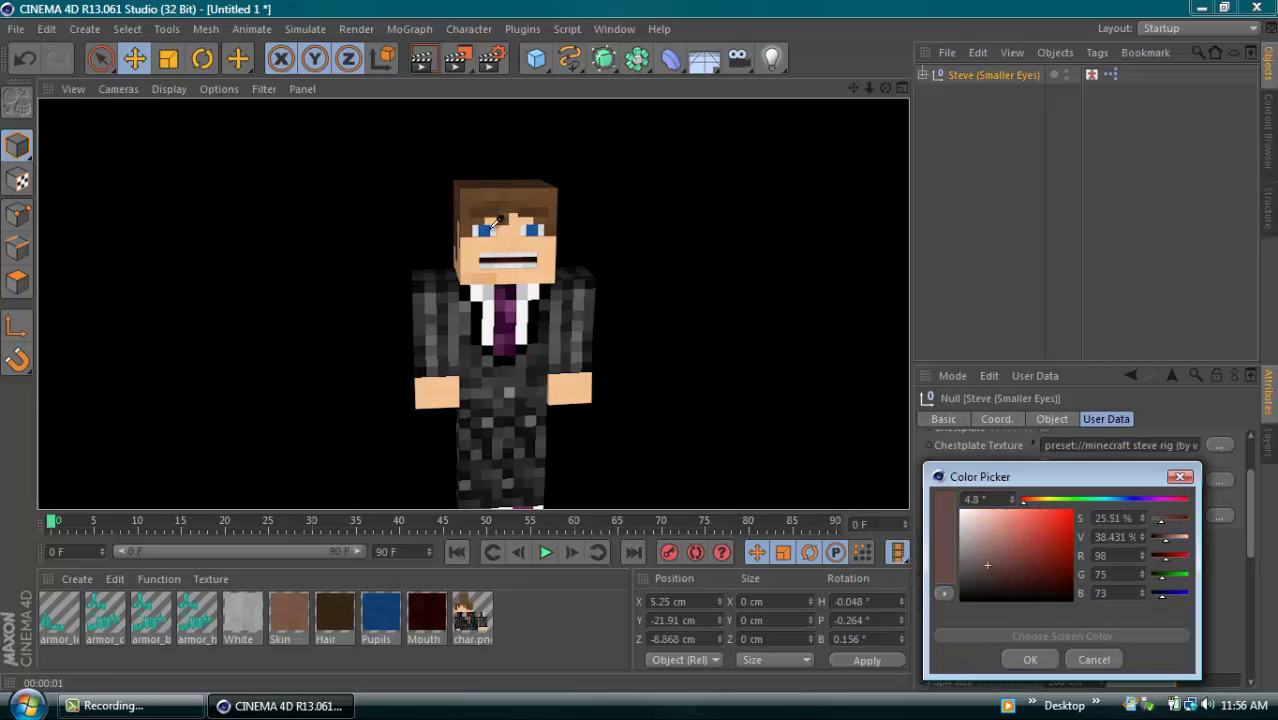
click(503, 230)
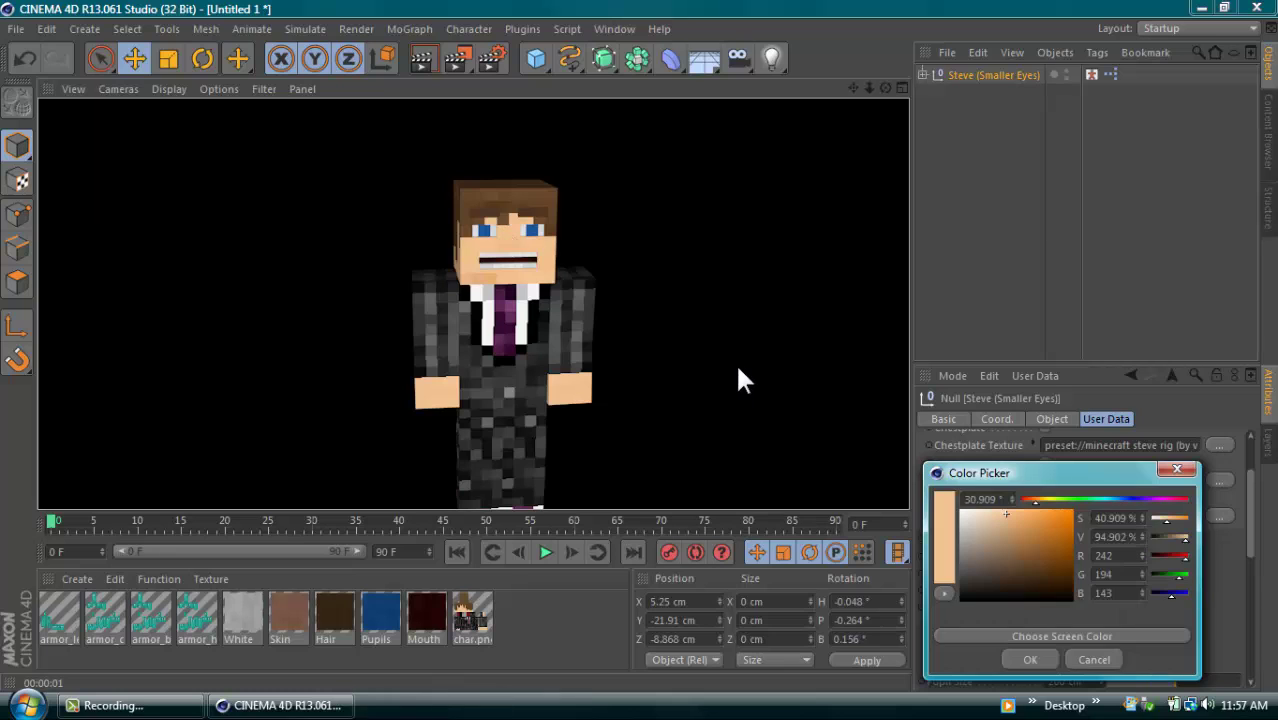
click(1026, 658)
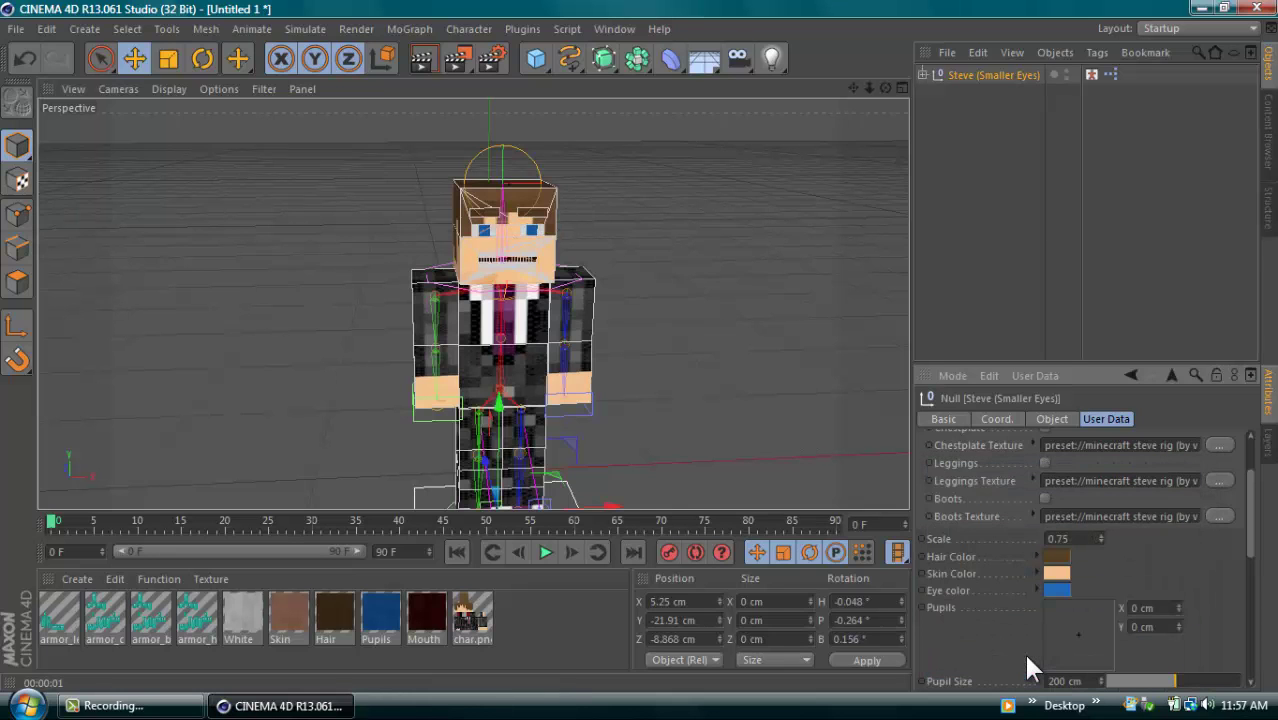
Set the rig's Eye color to RGB 73, 136, 202
click(1057, 588)
mouse_move(1014, 555)
mouse_down()
mouse_move(1043, 522)
mouse_move(1024, 547)
mouse_move(1031, 537)
mouse_up()
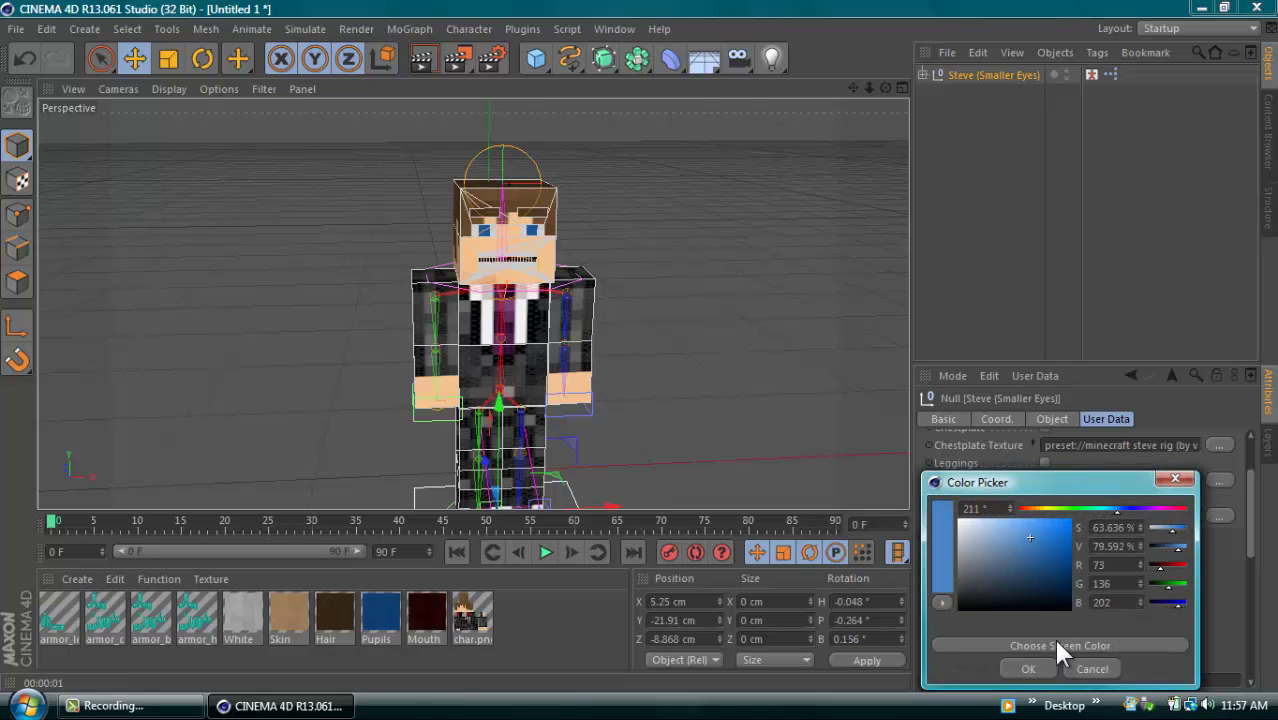
click(1031, 668)
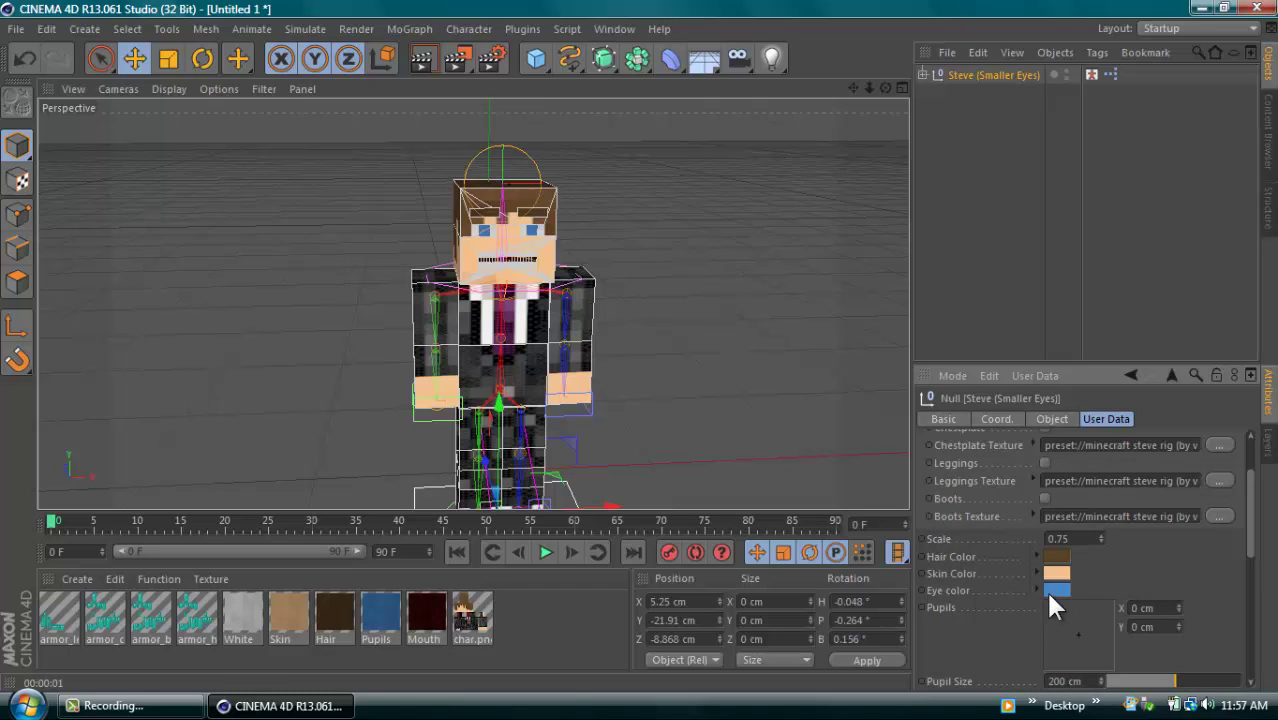
Move the rig's Pupils to X -3.808, Y -1.12 cm and set the Pupil Size to 149 cm
drag(1084, 630, 1052, 639)
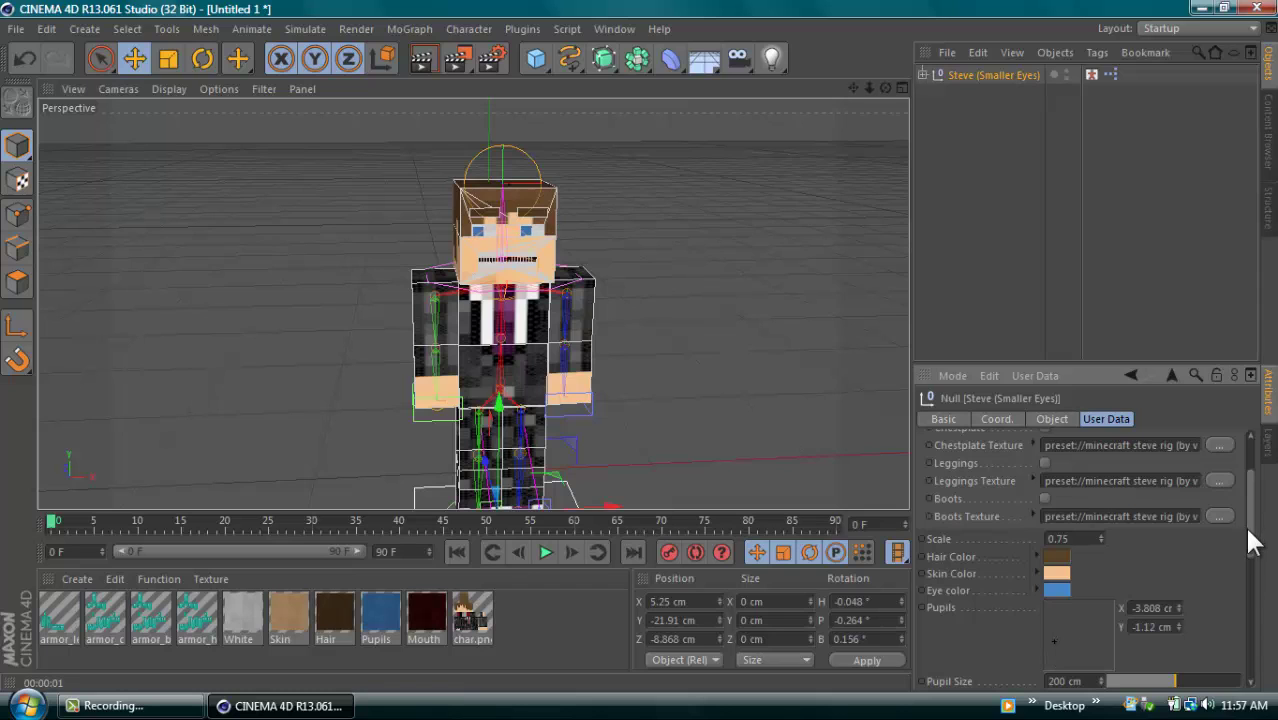
drag(1248, 530, 1250, 563)
mouse_move(1172, 603)
mouse_down()
mouse_move(1134, 603)
mouse_move(1165, 618)
mouse_up()
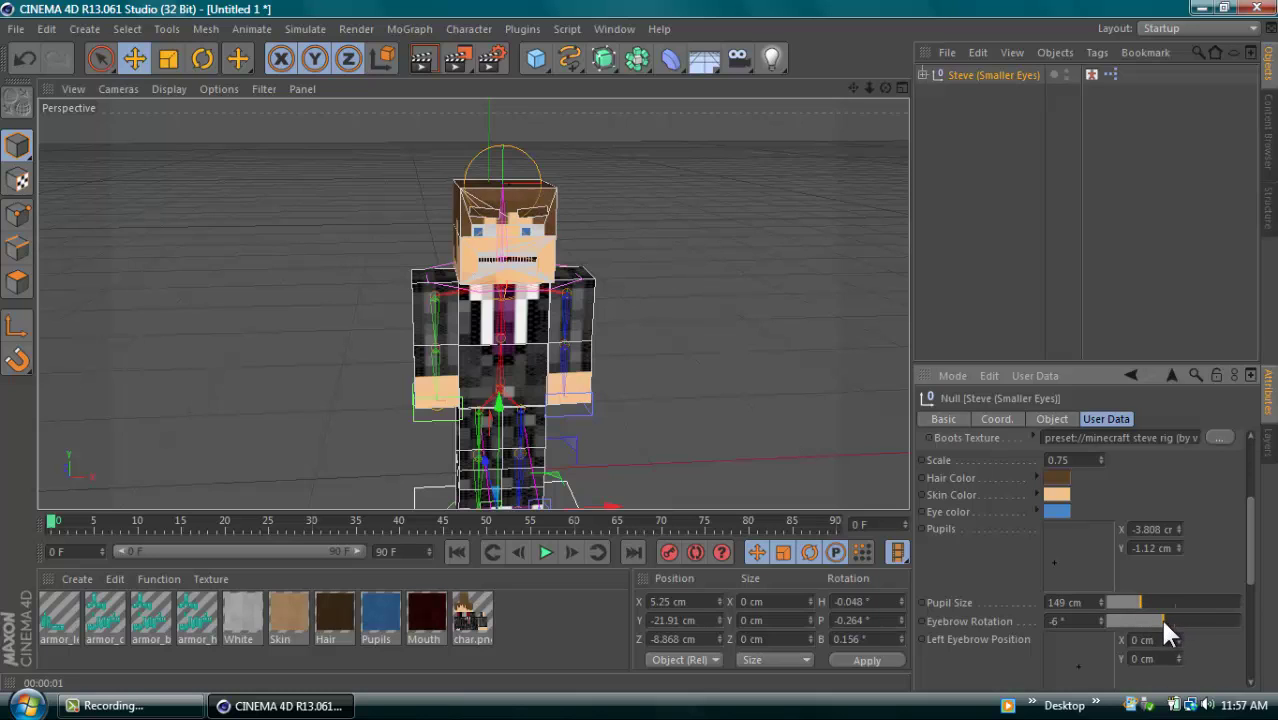
Set the Eyebrow Rotation to -14° and the Left Eyebrow Position to X -1.8, Y -5 cm
drag(1247, 522, 1230, 550)
mouse_move(1149, 578)
mouse_down()
mouse_move(1120, 583)
mouse_move(1240, 580)
mouse_move(1143, 588)
mouse_up()
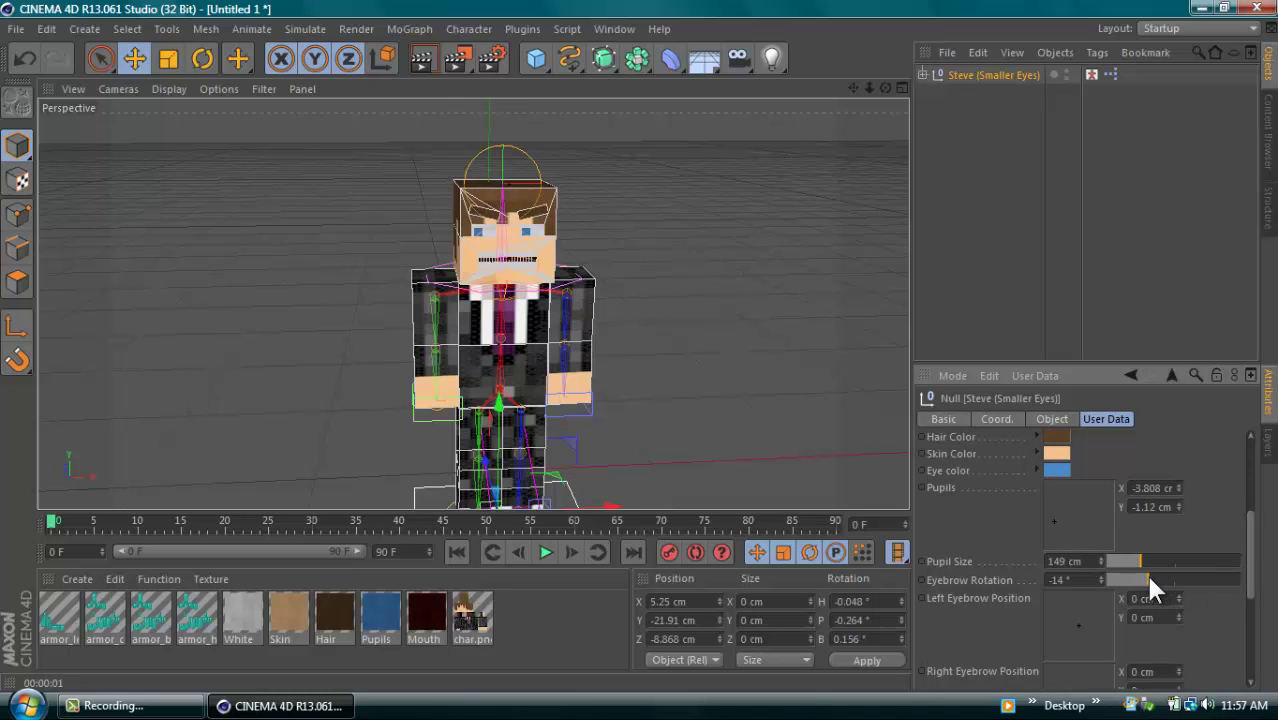
drag(1252, 550, 1254, 559)
drag(1076, 613, 1067, 638)
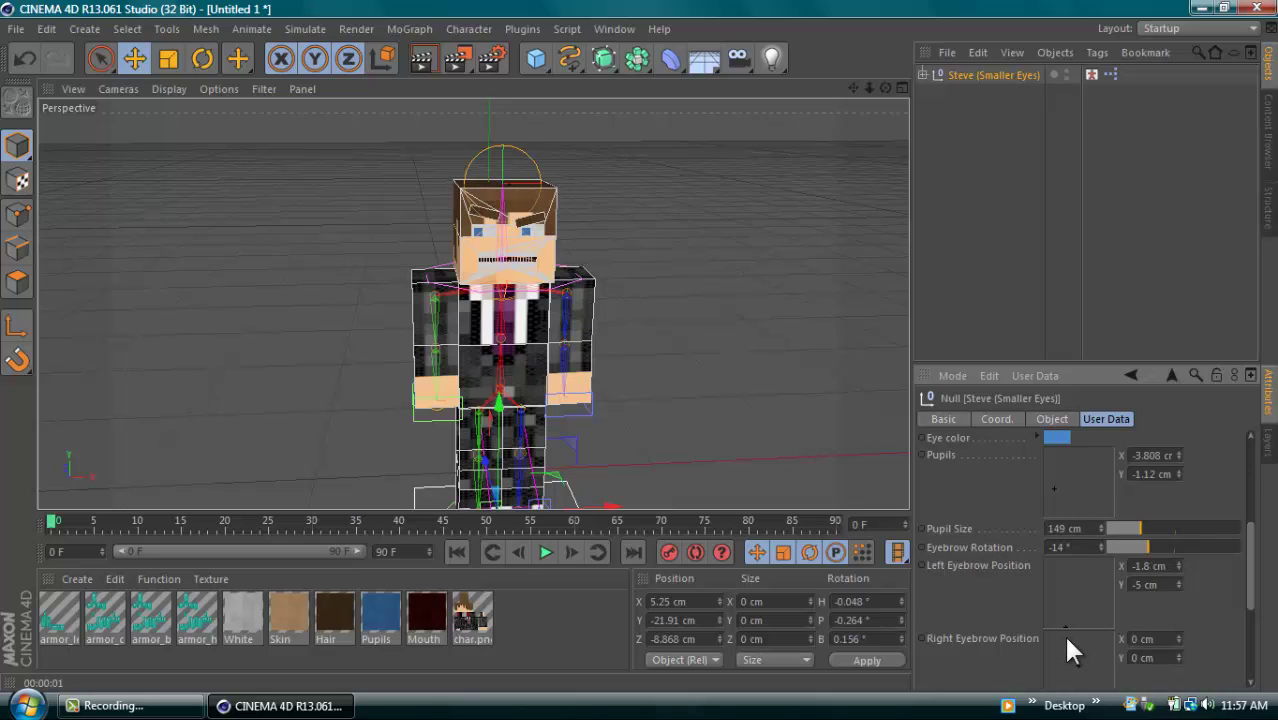
Set the Right Eyebrow Position to X 0.733, Y -4.867 cm and the Eyelids to 317 cm, and render the view
drag(1250, 580, 1250, 635)
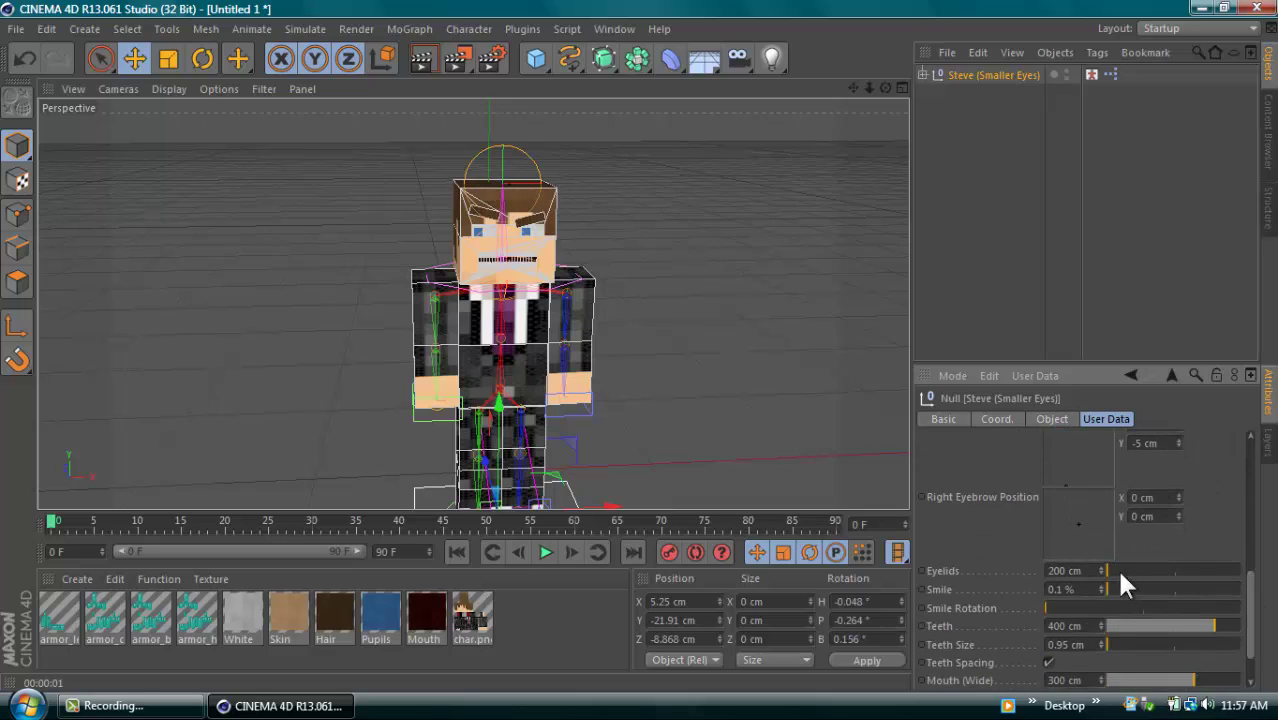
drag(1068, 516, 1160, 572)
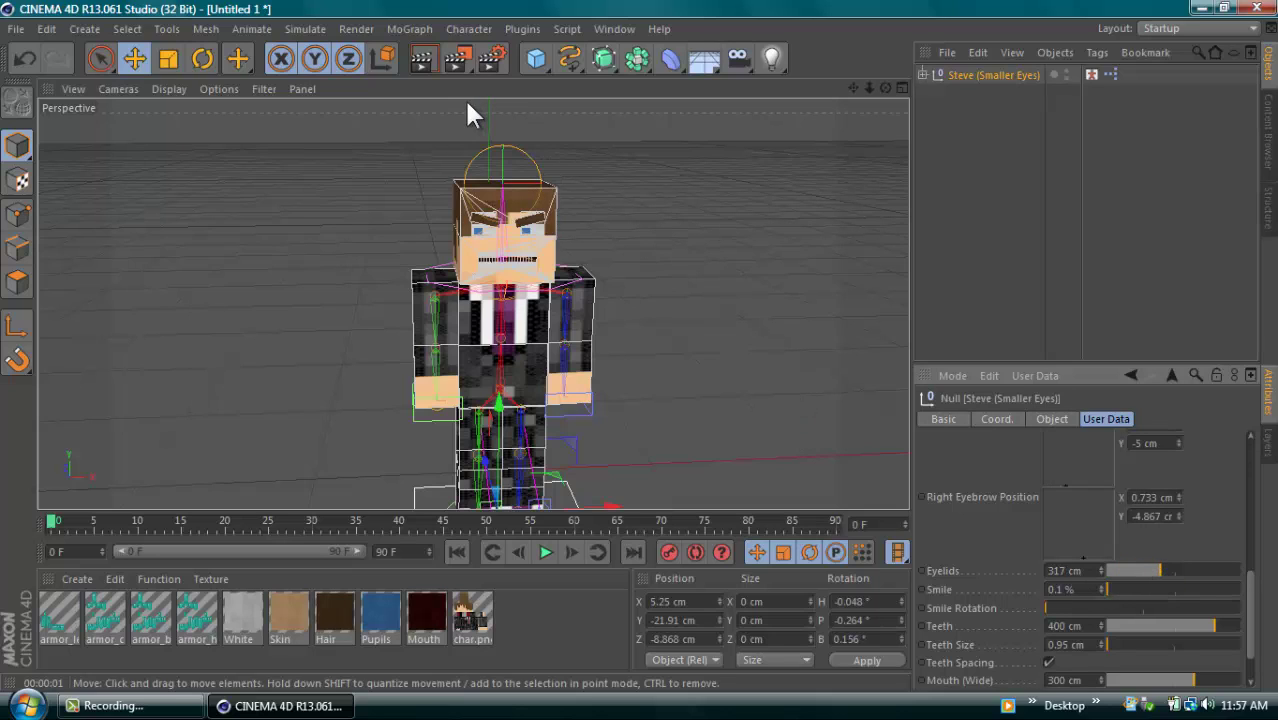
click(424, 60)
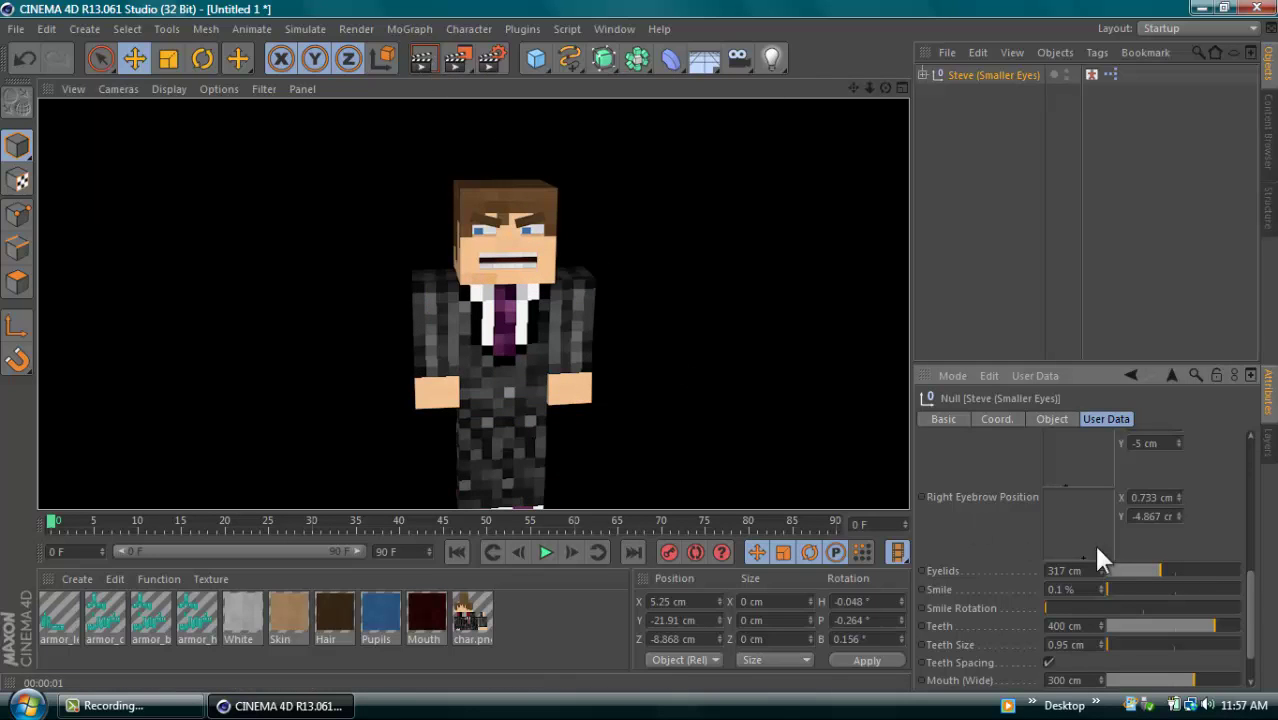
Set the Smile to 20% and the Smile Rotation to its maximum, rendering the view after each change
drag(1127, 588, 1164, 588)
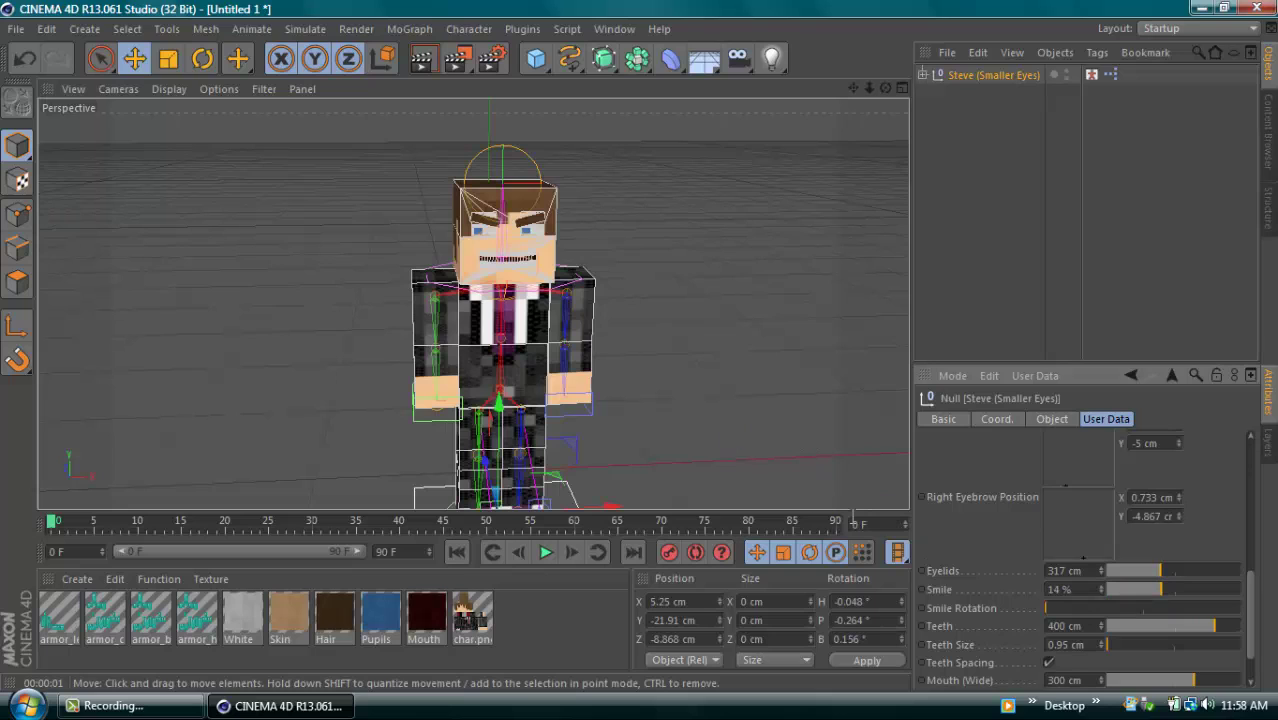
click(1186, 590)
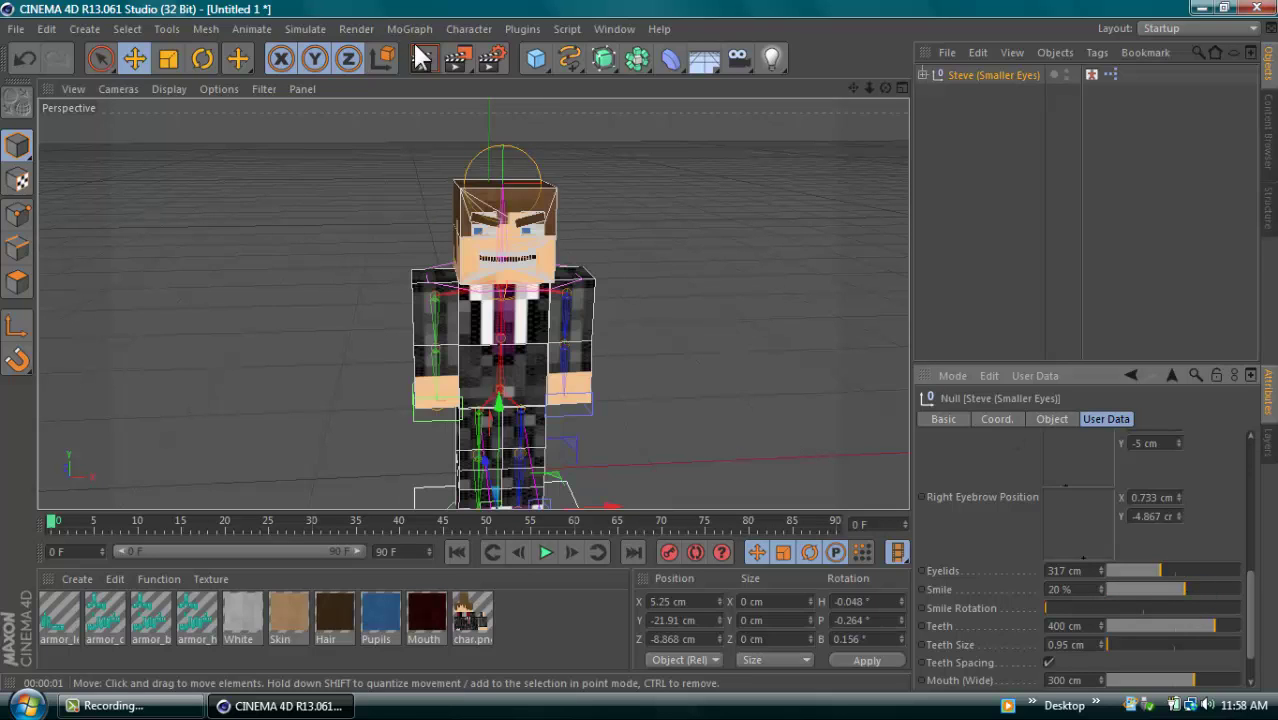
click(434, 58)
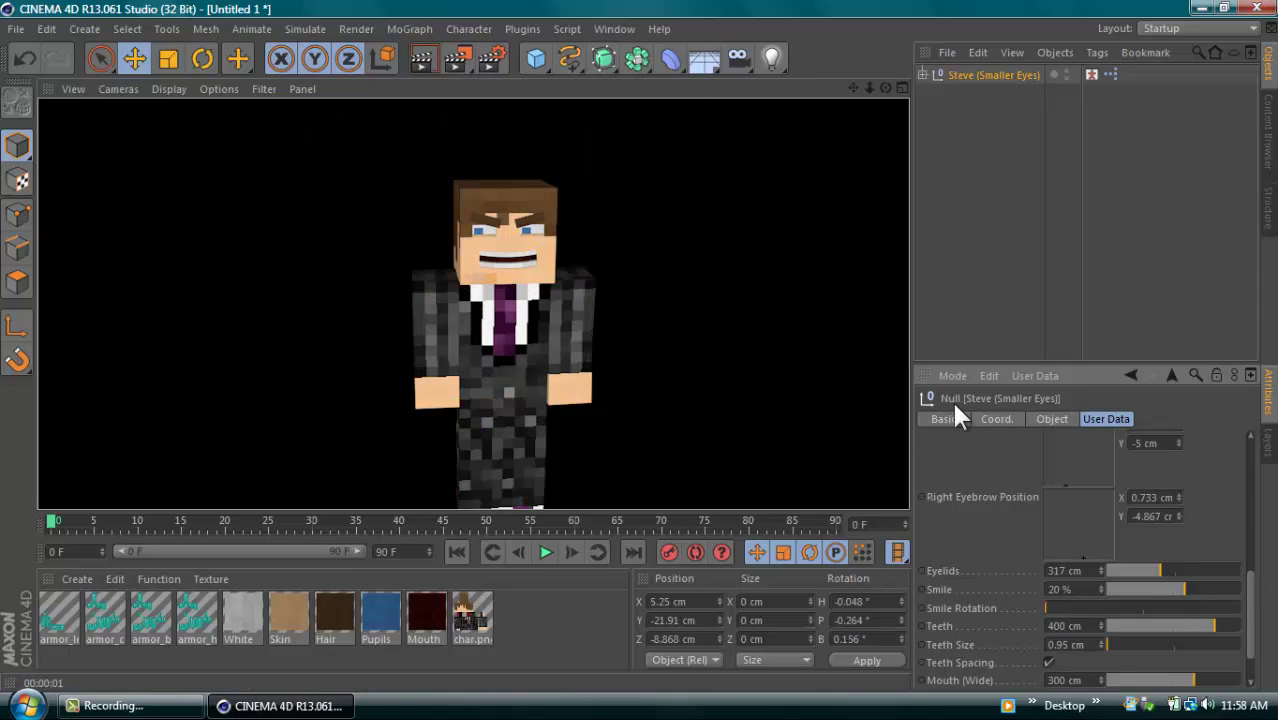
click(1240, 607)
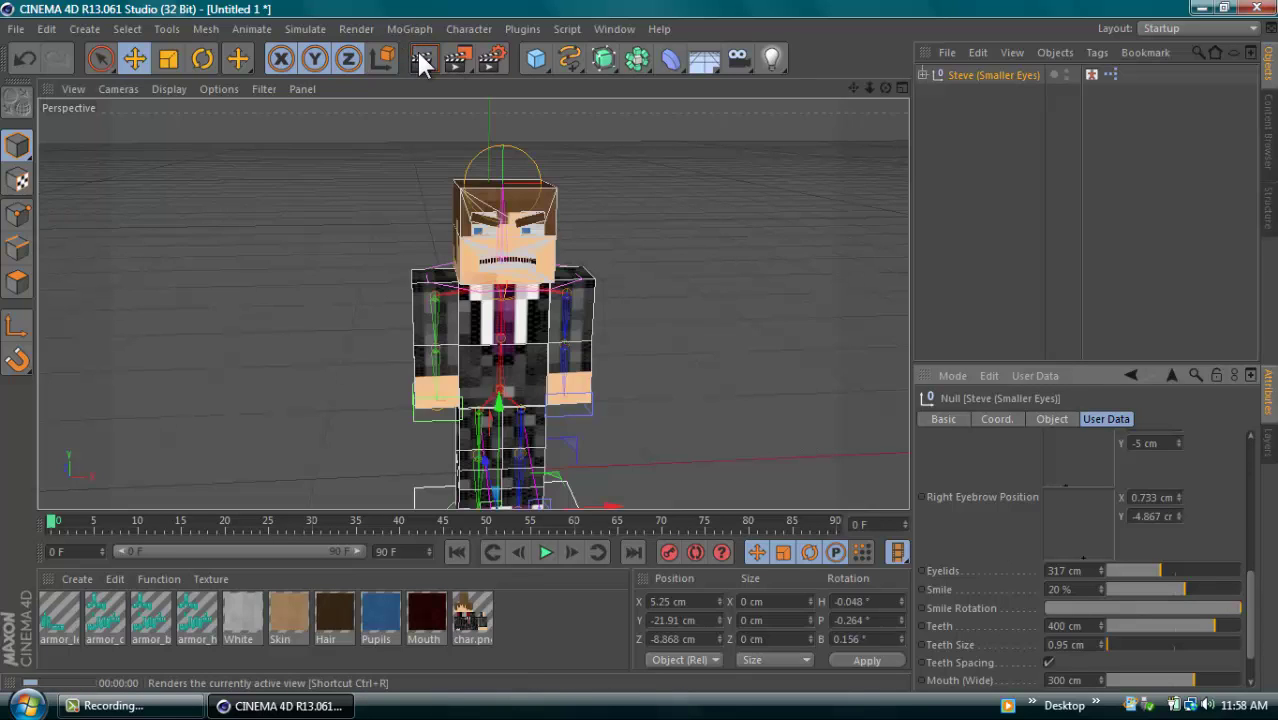
click(421, 60)
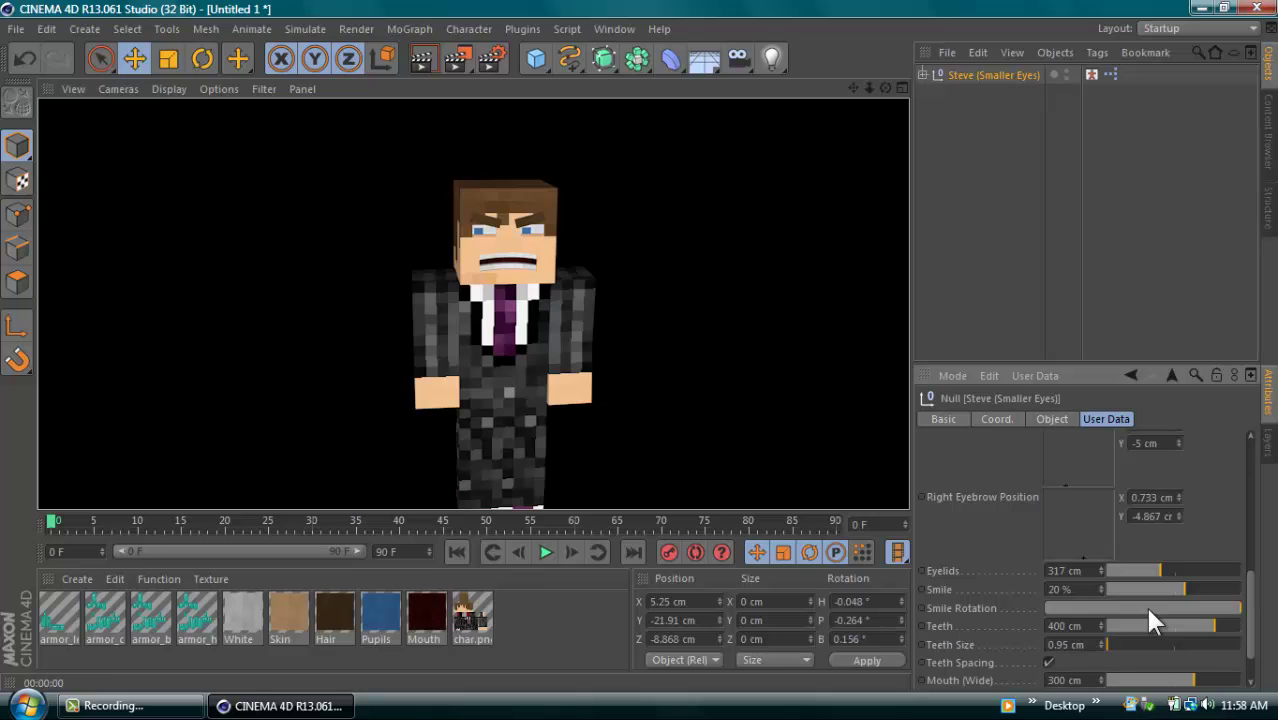
Render the view with Teeth at 505 cm and at 19 cm, and set Teeth back to 505 cm
drag(1214, 626, 1262, 628)
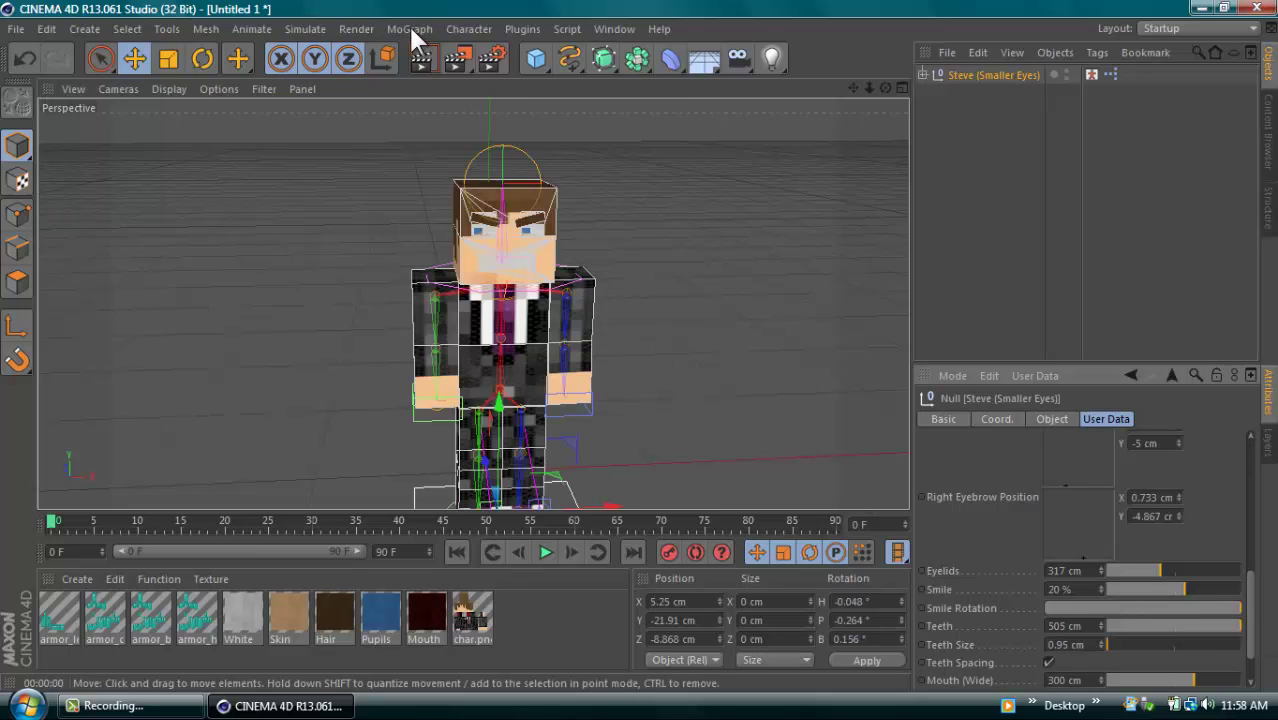
click(422, 62)
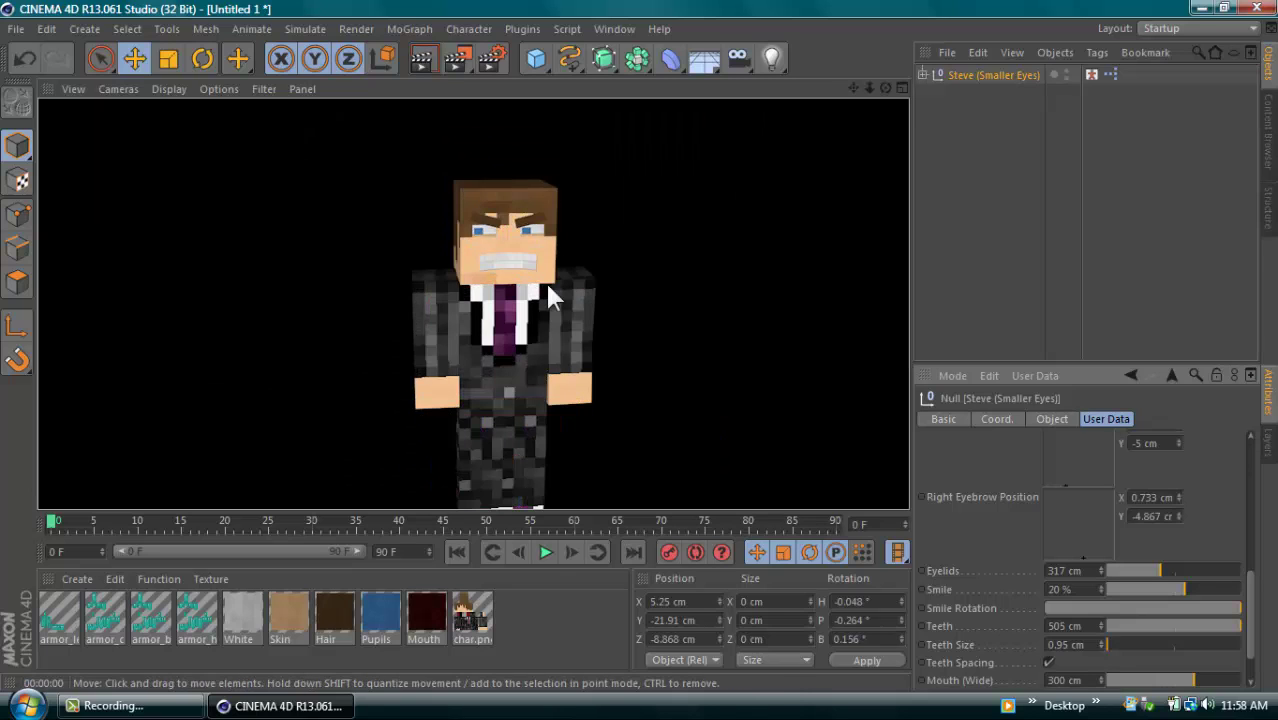
drag(1118, 627, 1109, 627)
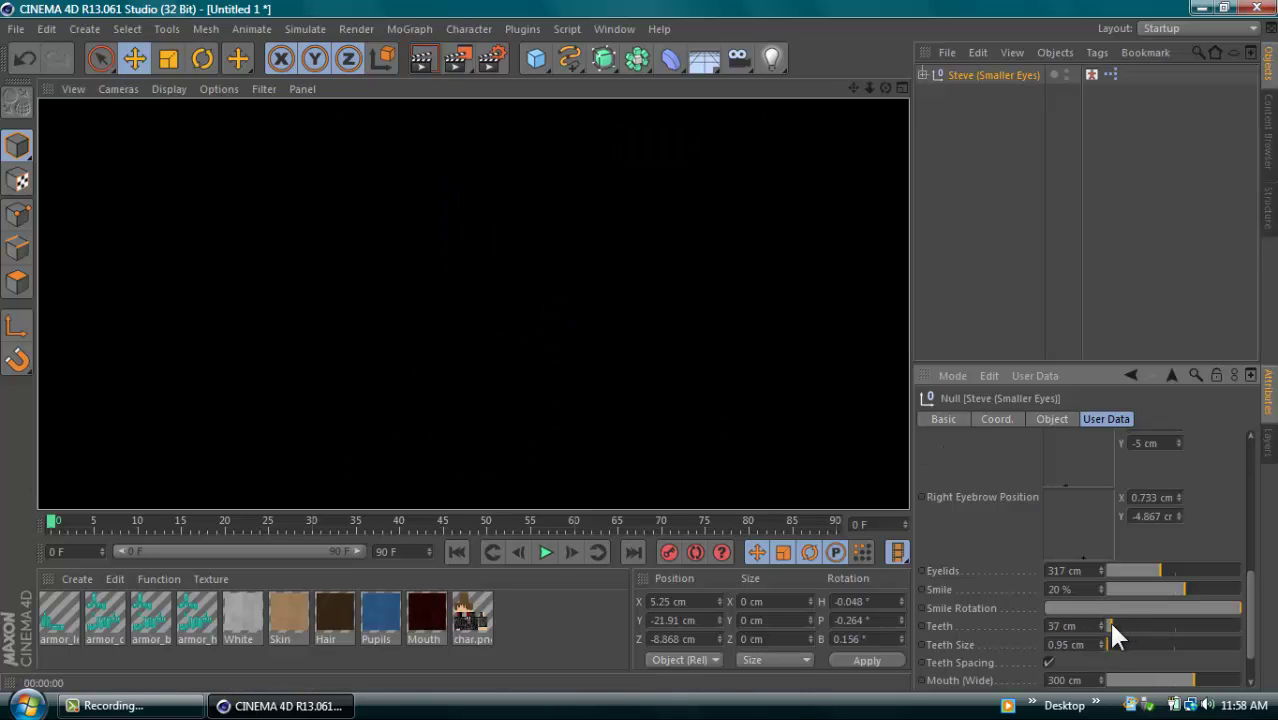
click(425, 62)
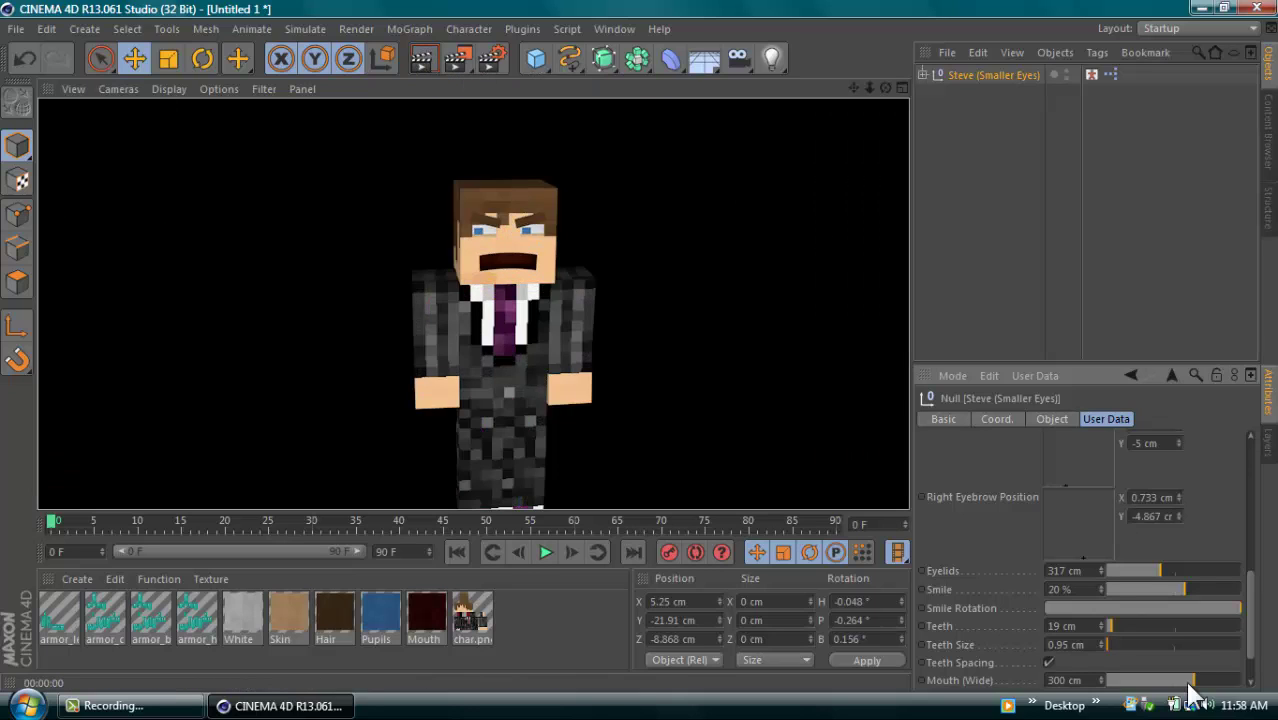
drag(1215, 626, 1265, 638)
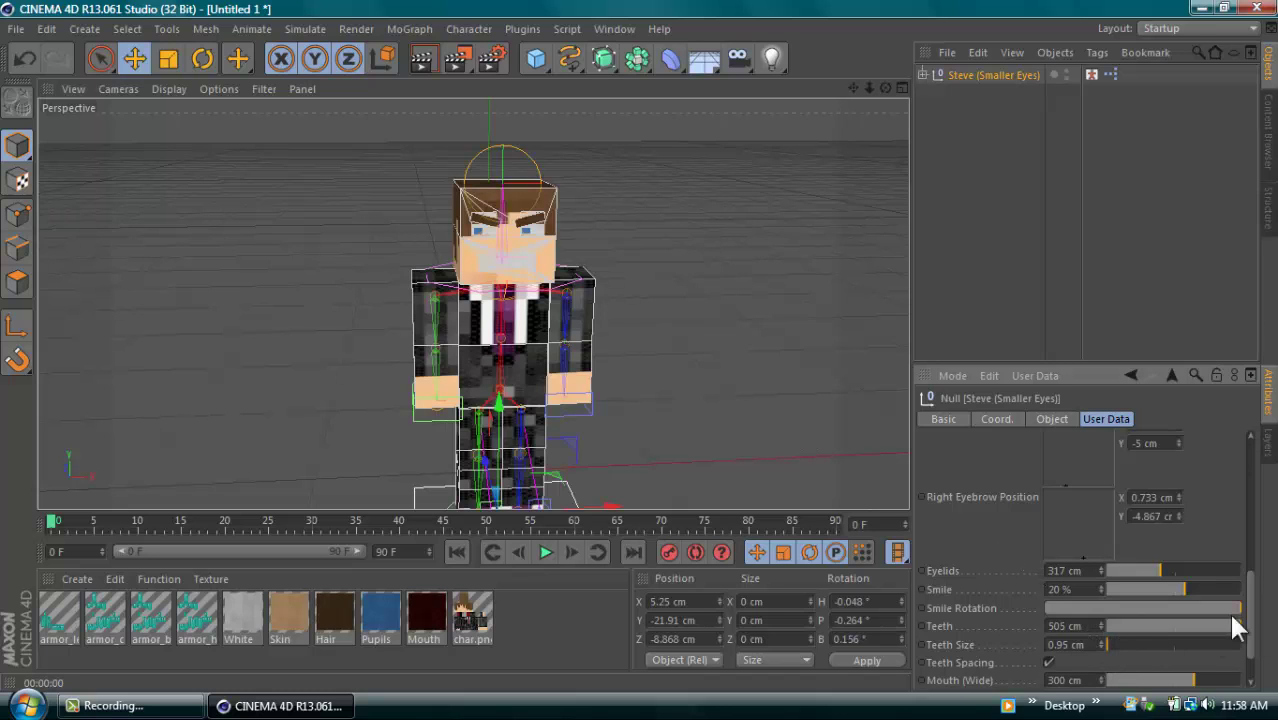
Render the view with Teeth Spacing turned off, and turn the spacing back on
scroll(1240, 630, down, 3)
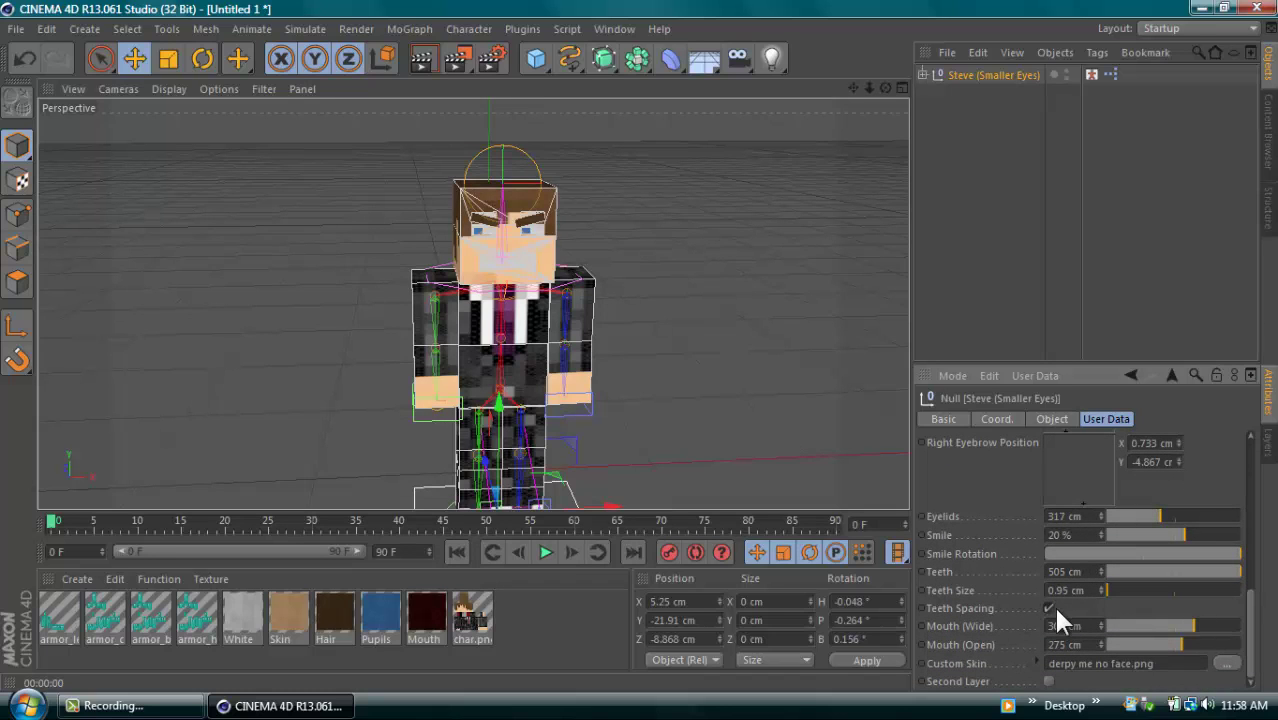
click(424, 60)
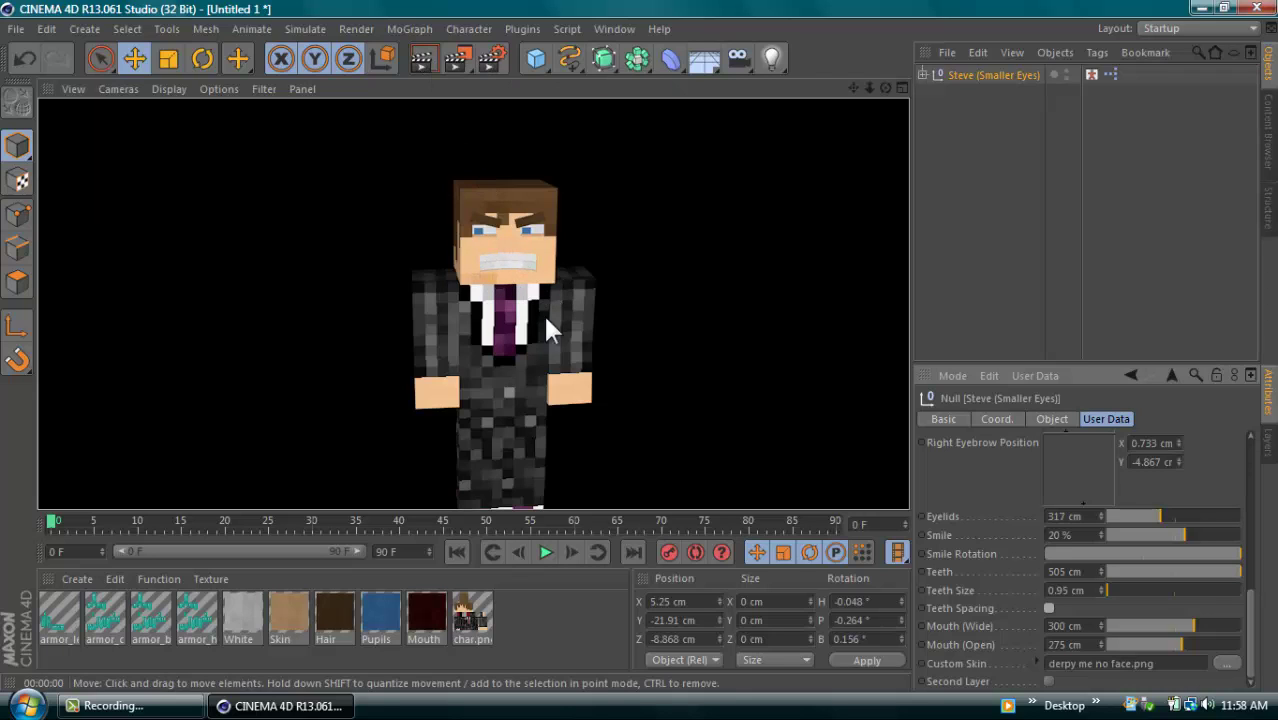
click(1048, 608)
Try a Mouth (Wide) value of 63 cm and set it to 455 cm, rendering the view at each width
drag(1190, 628, 1121, 626)
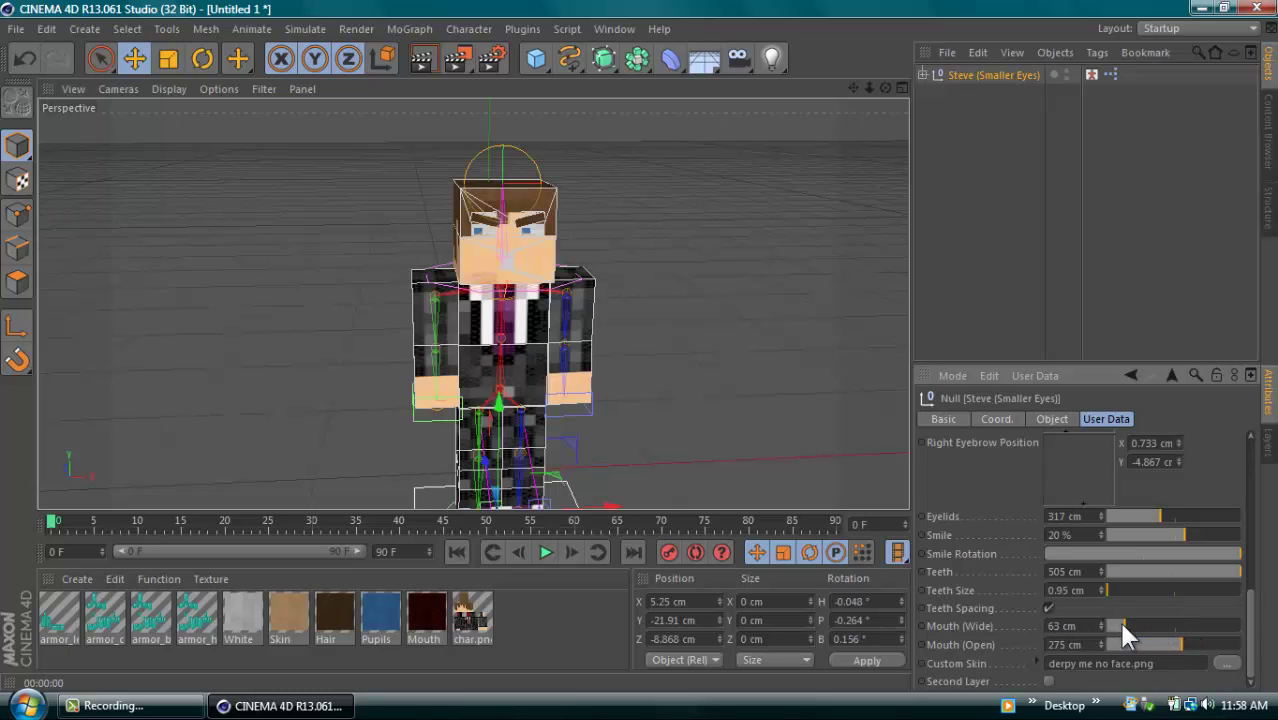
click(426, 58)
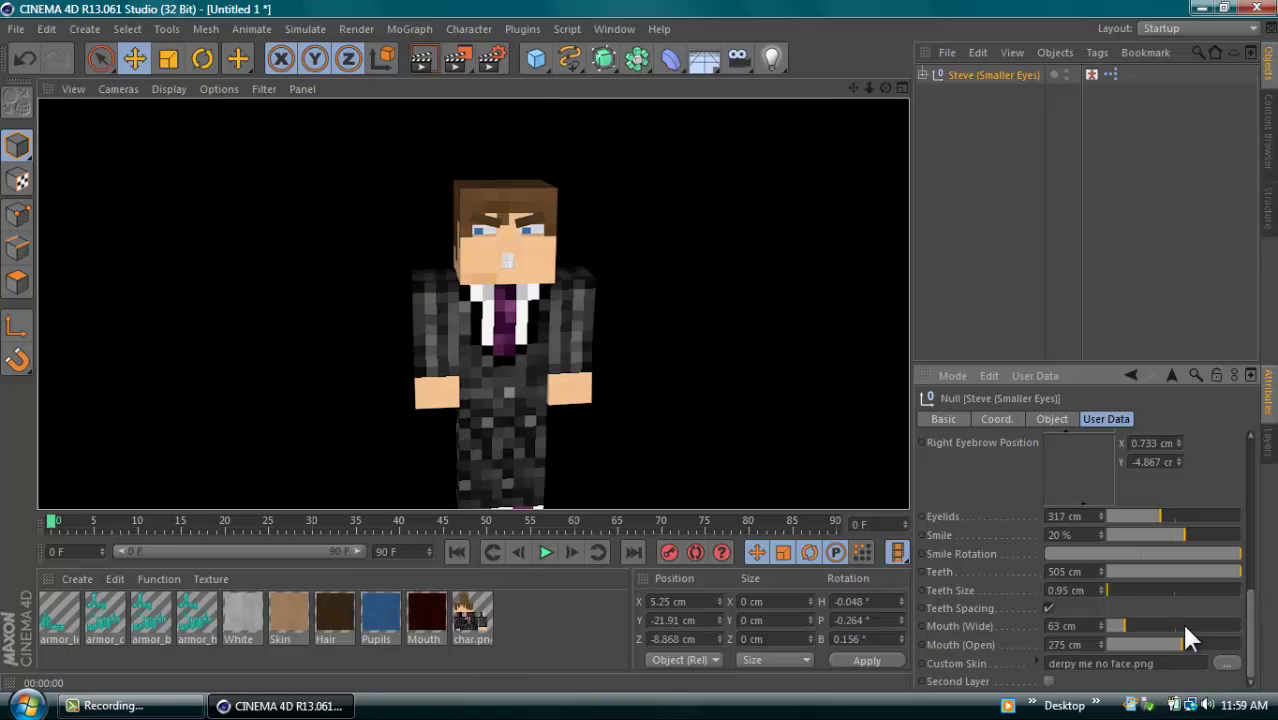
drag(1183, 626, 1247, 633)
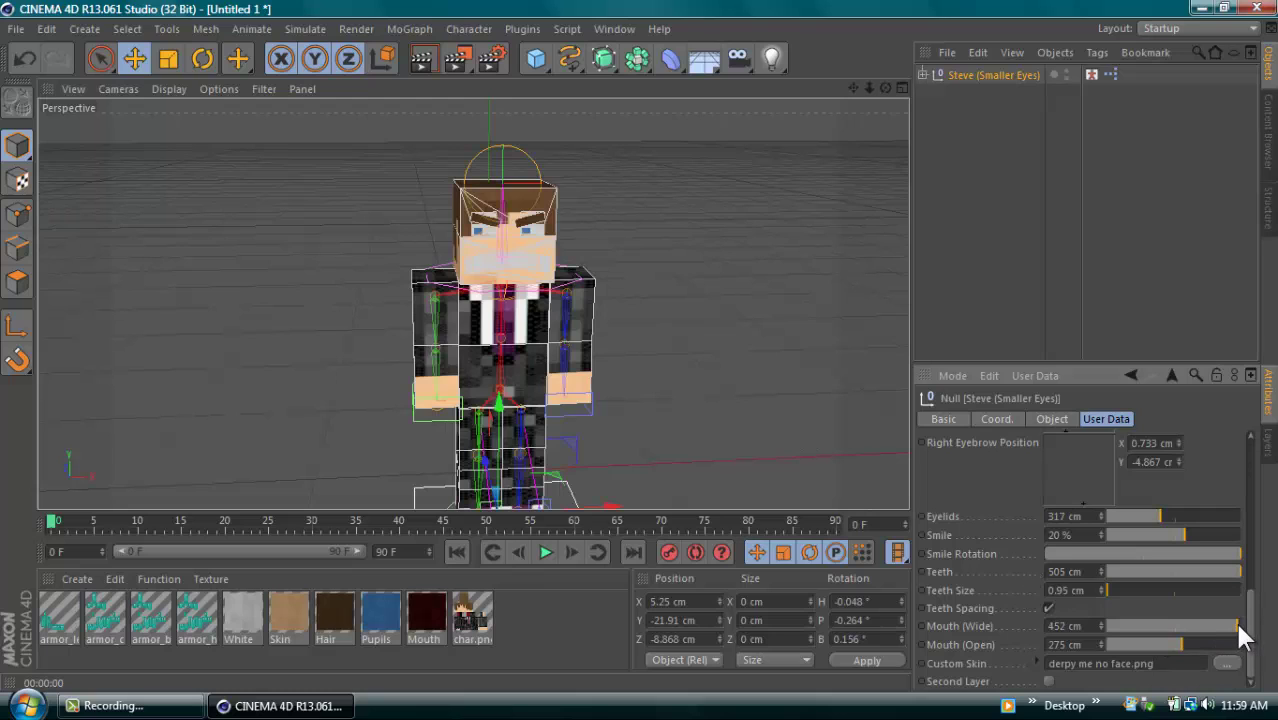
click(431, 52)
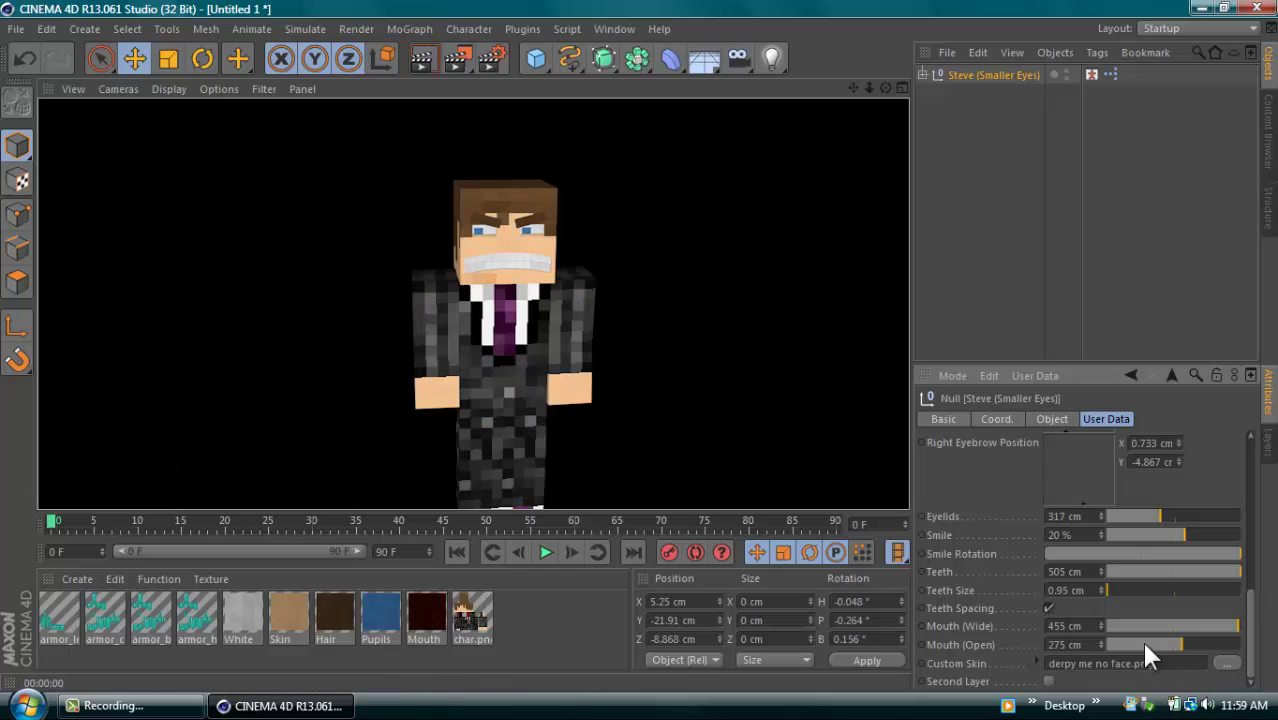
Set Mouth (Open) to 500 cm and render the view
drag(1180, 644, 1262, 650)
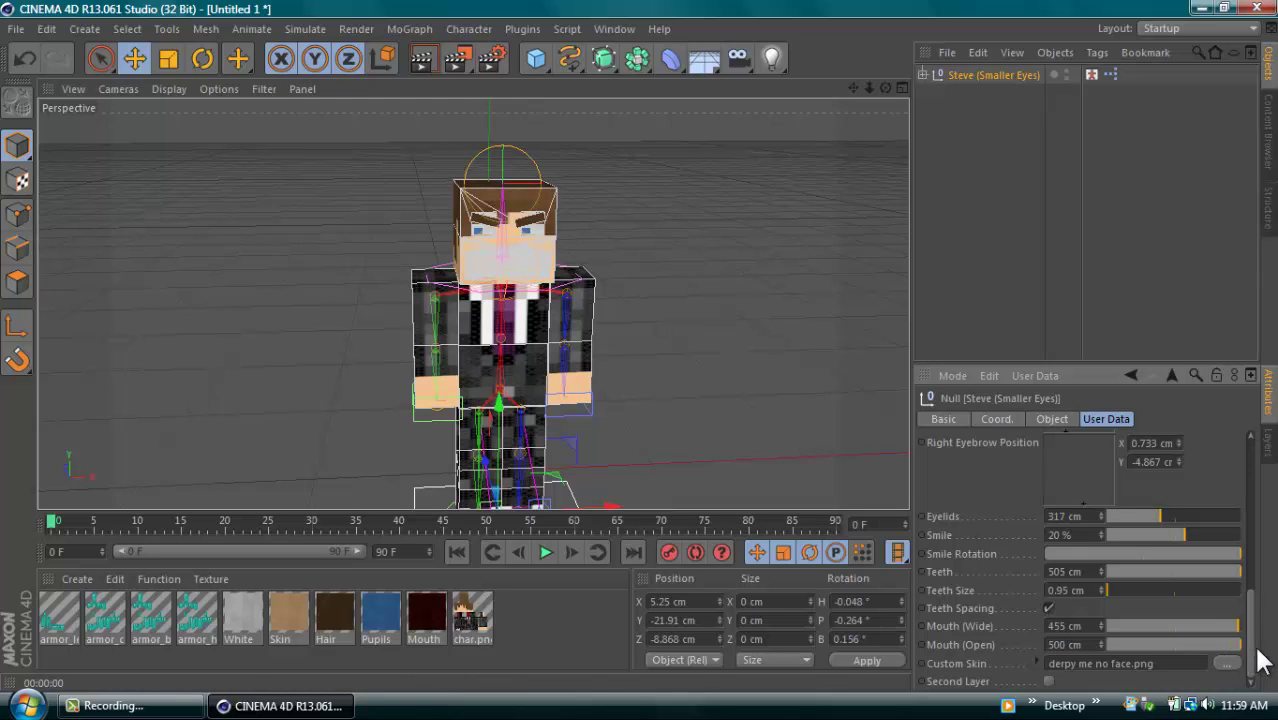
click(425, 58)
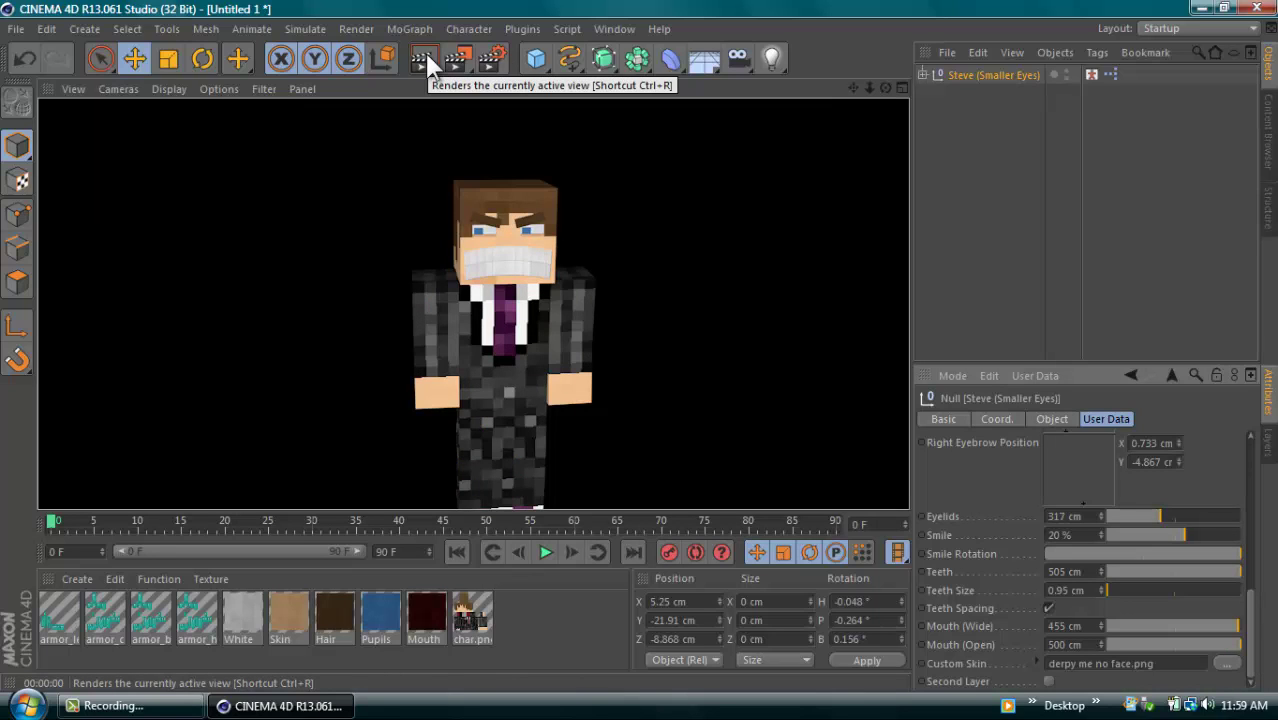
click(425, 60)
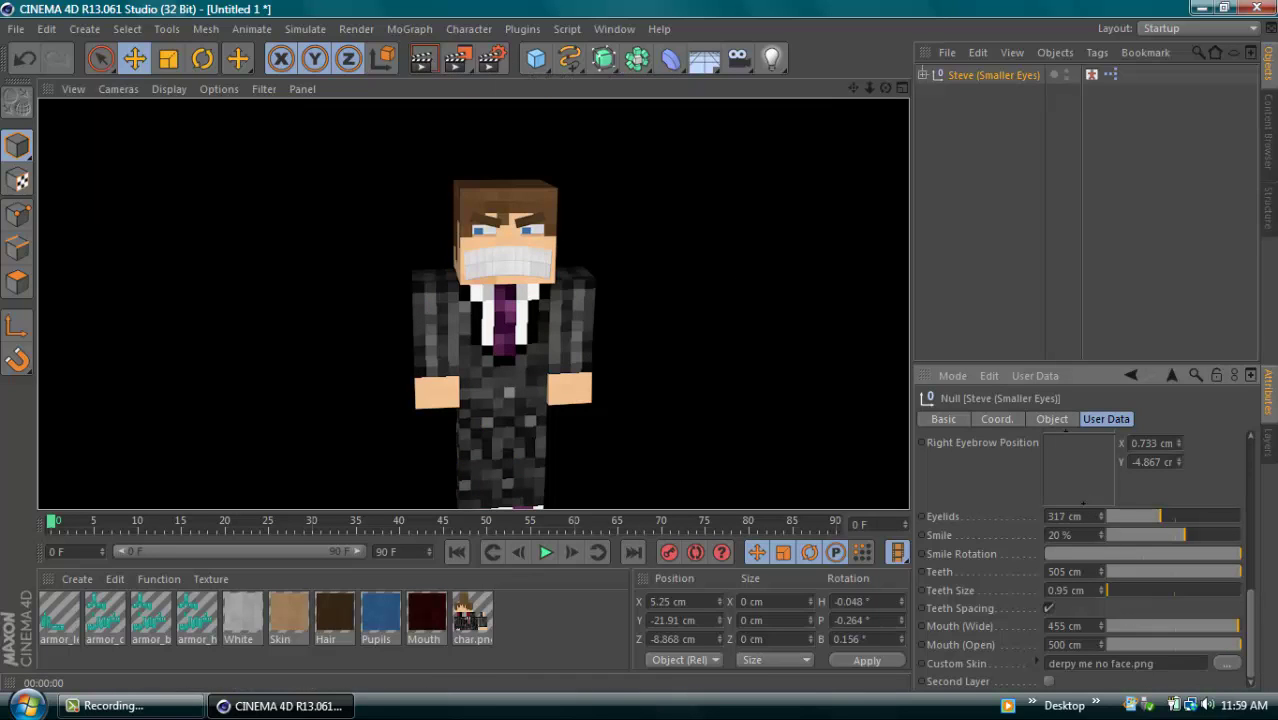
Dismiss the Windows color scheme prompt, and render the view with the rig's Helmet on before turning it off again
drag(1255, 608, 1236, 404)
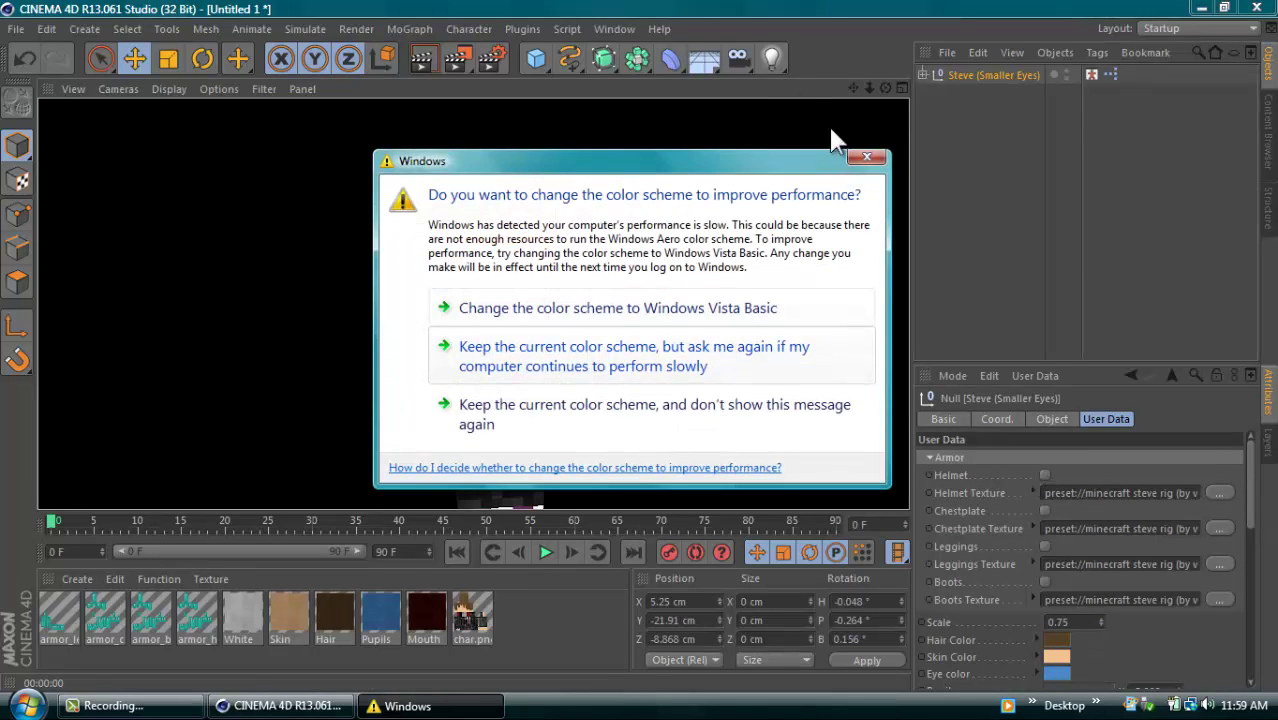
click(866, 159)
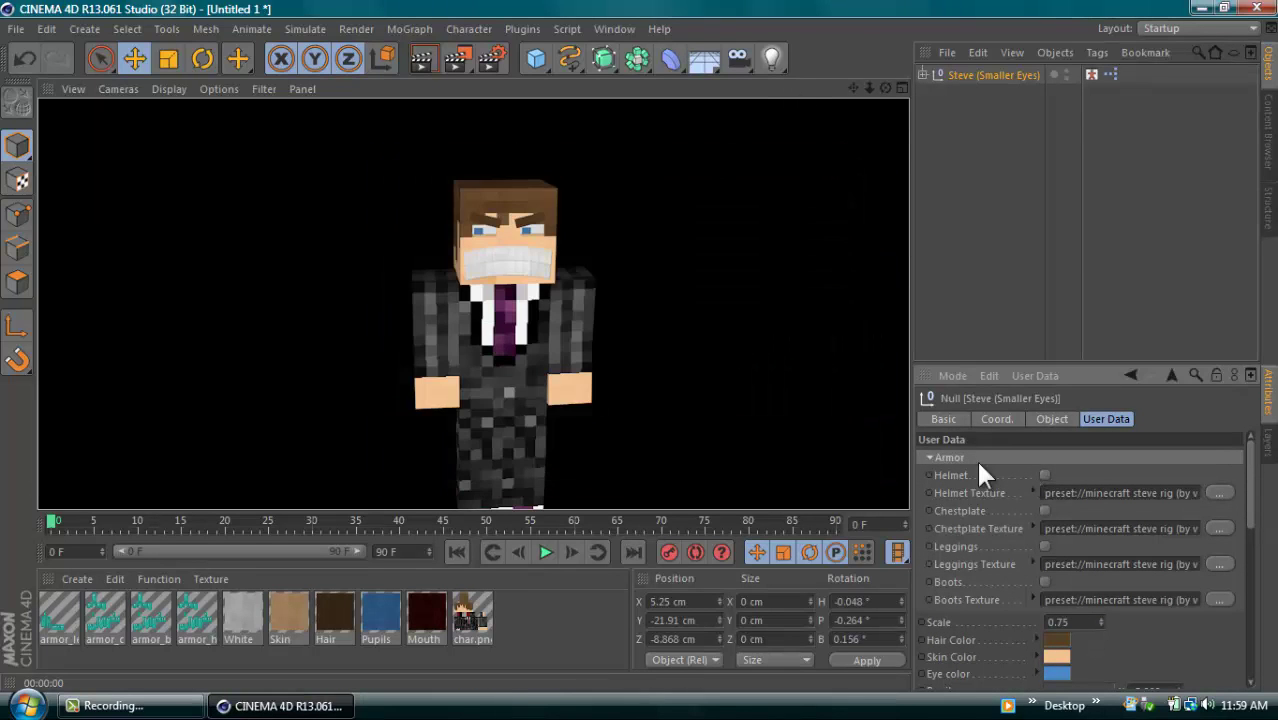
click(1045, 475)
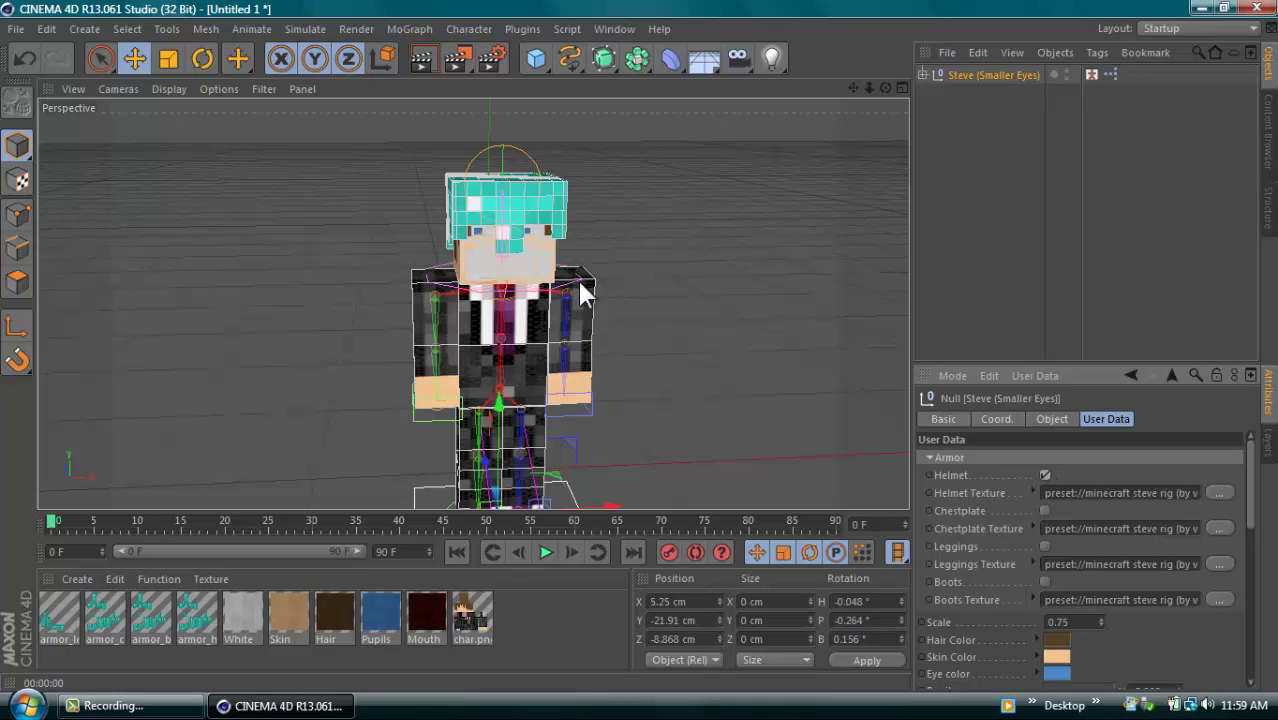
click(423, 59)
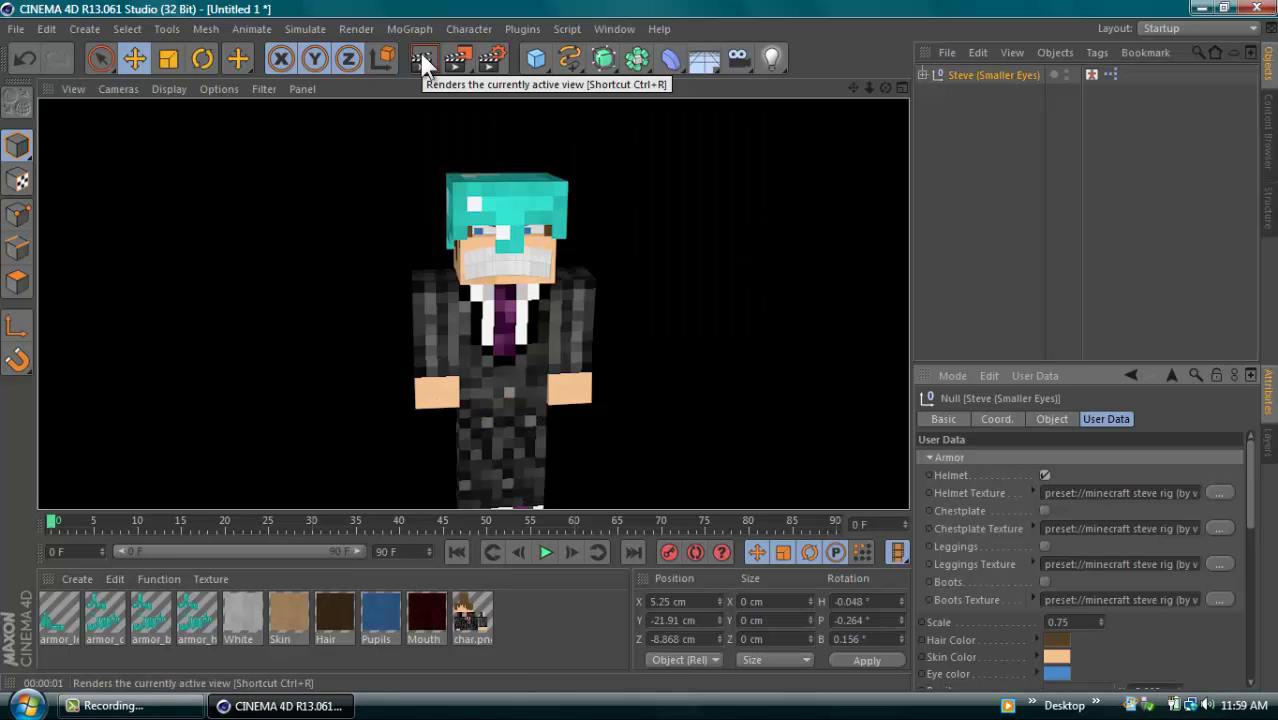
click(1044, 475)
Turn on the rig's Chestplate, Leggings, Boots and Helmet
click(1045, 510)
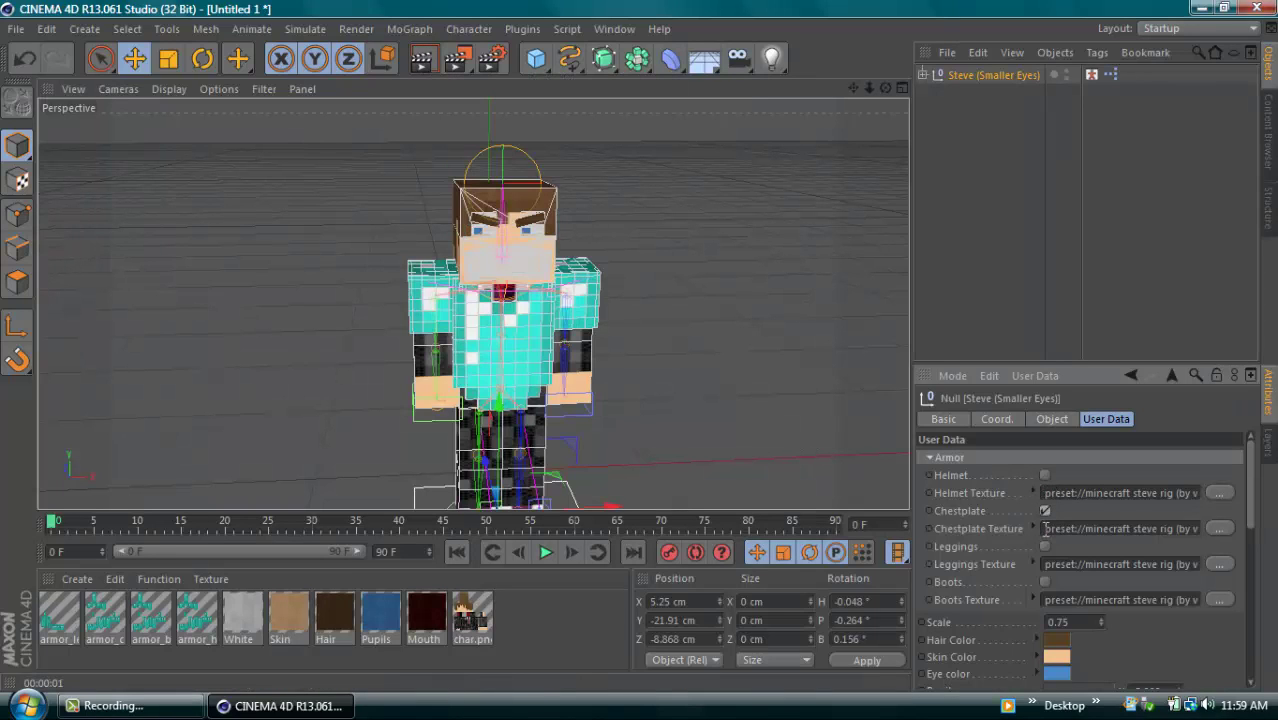
click(1045, 546)
click(1044, 582)
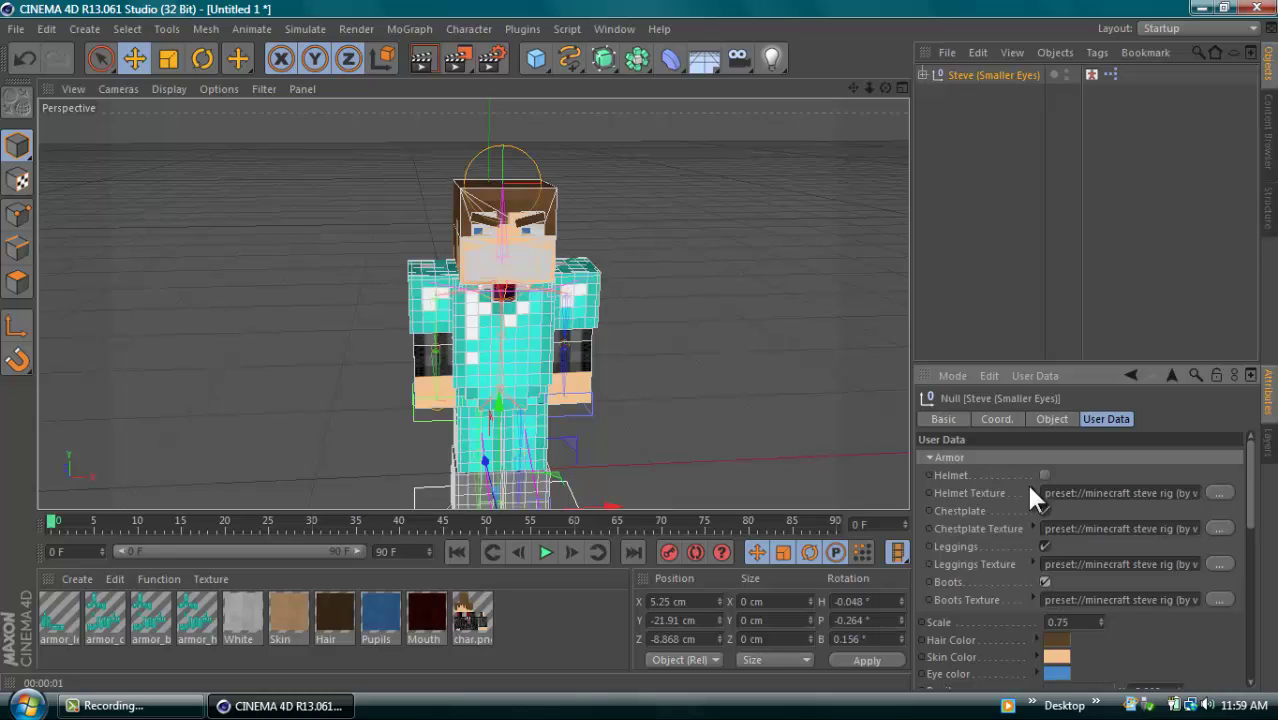
click(1044, 475)
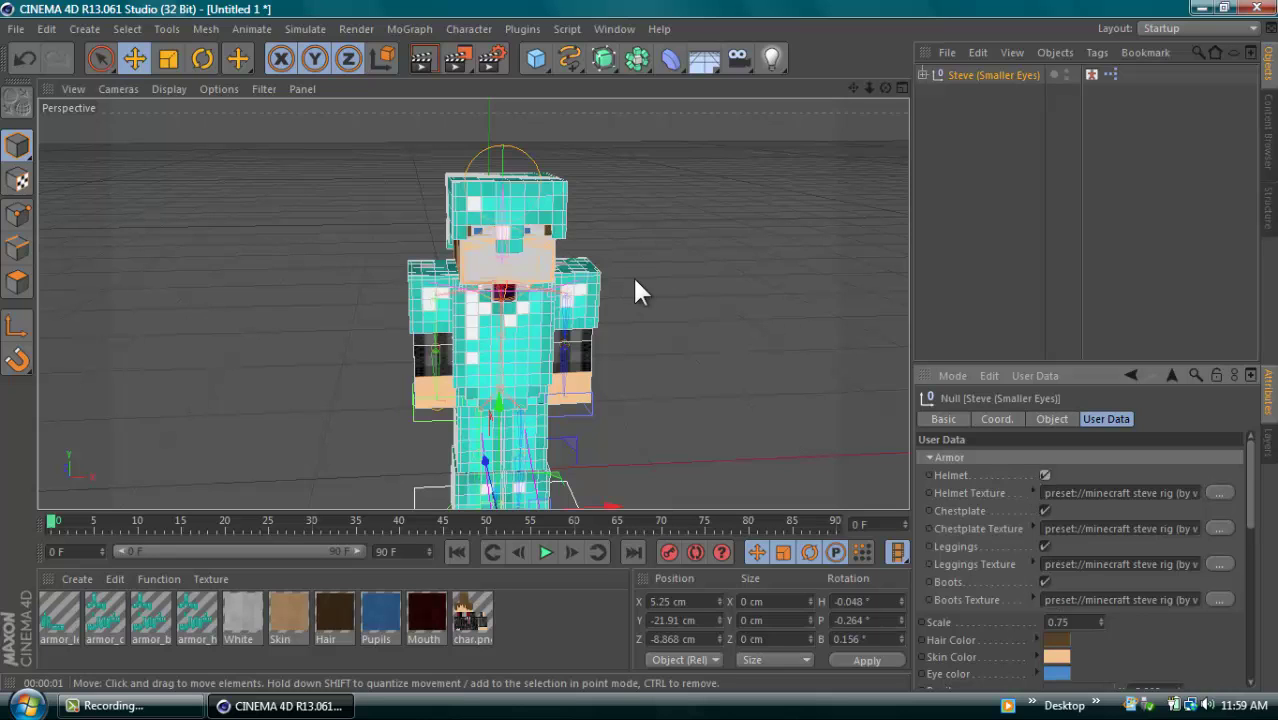
Render the view with the full armor on, and turn off the rig's Helmet, Chestplate, Leggings and Boots
click(433, 58)
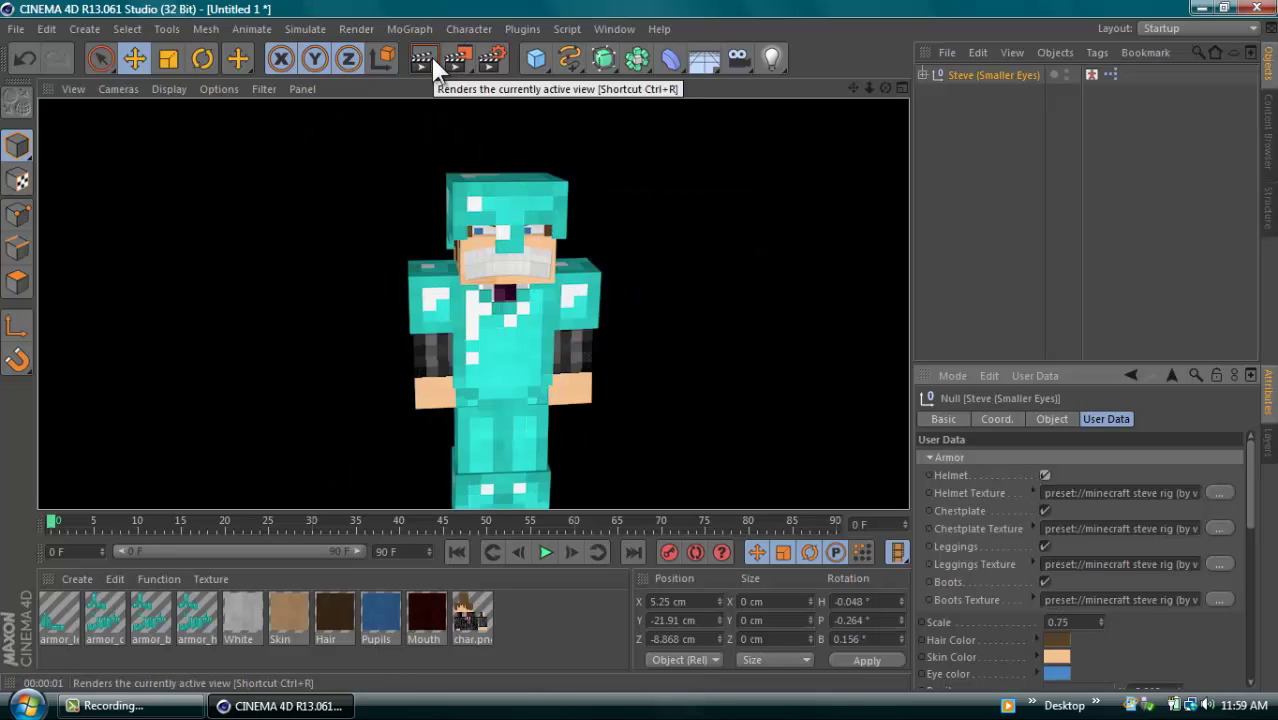
click(1045, 475)
click(1045, 511)
click(1045, 546)
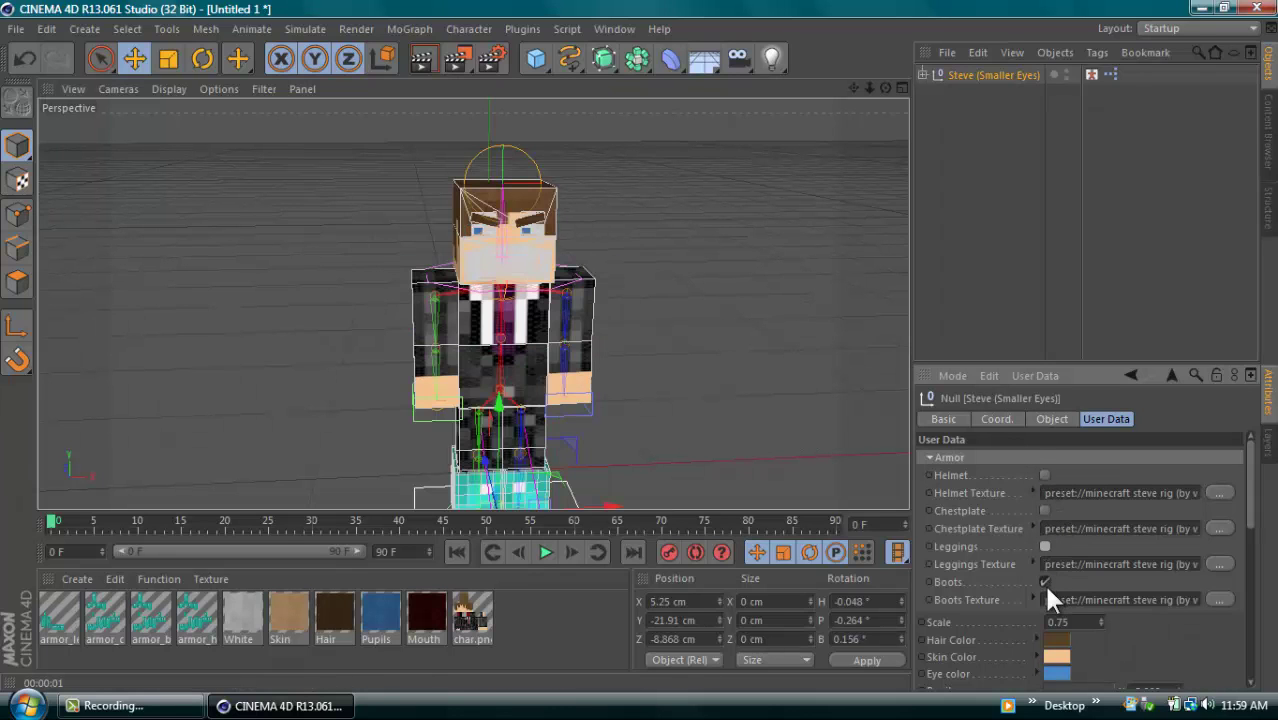
click(1045, 582)
Open the file chooser for the Helmet Texture, dismiss it without choosing a file, and deselect the rig
click(1219, 493)
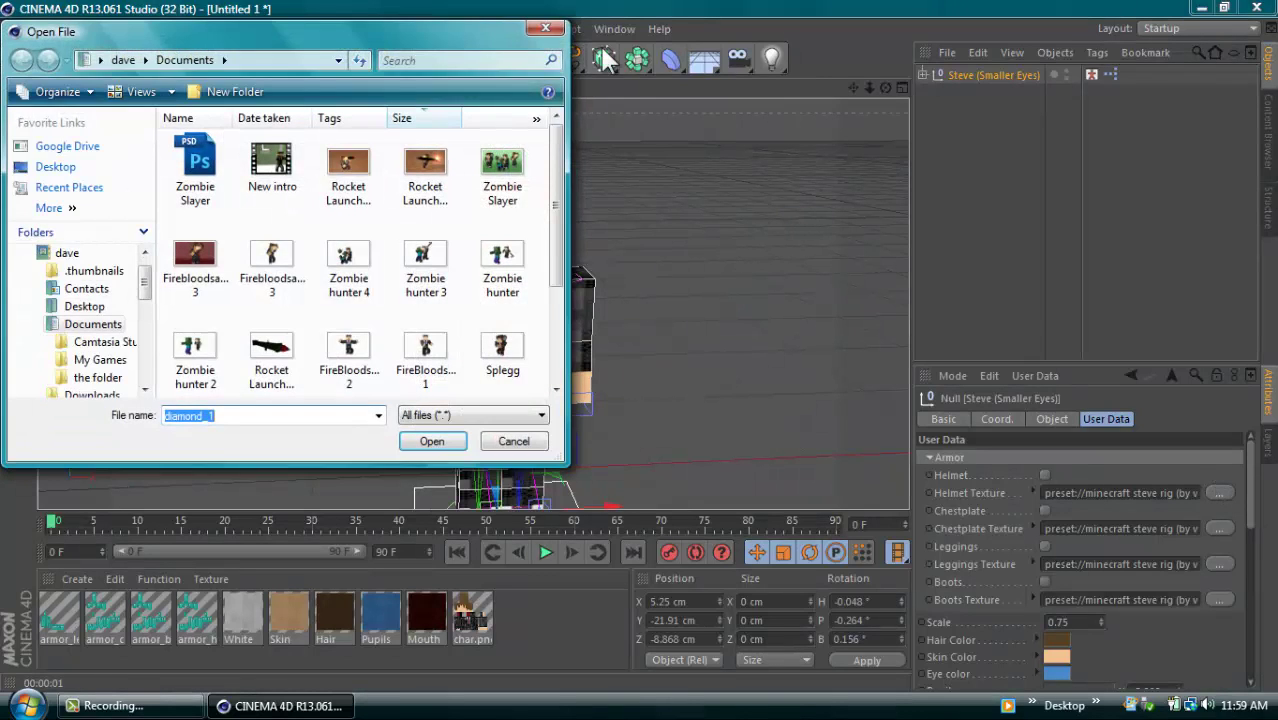
click(546, 27)
click(720, 287)
Expand the Steve rig and its IK Chains (Feet) group, and select the Right Foot control
drag(879, 94, 650, 355)
click(922, 74)
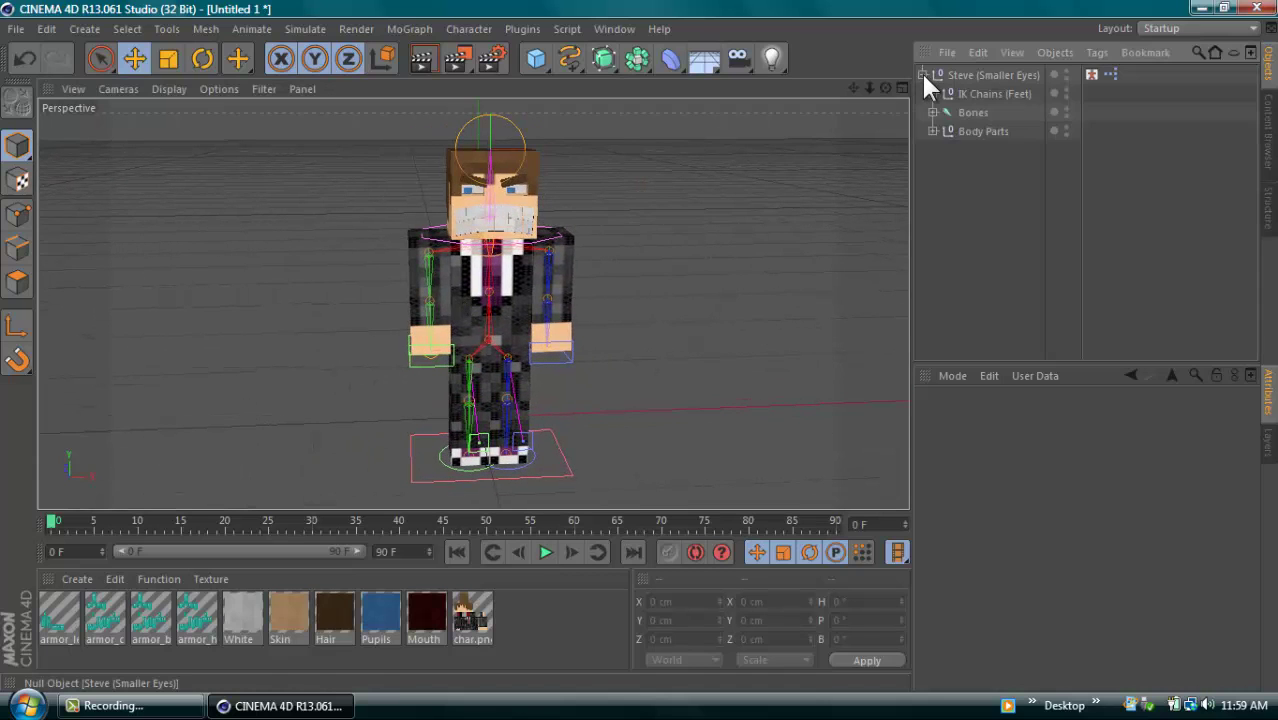
click(922, 74)
click(922, 74)
click(925, 90)
click(932, 93)
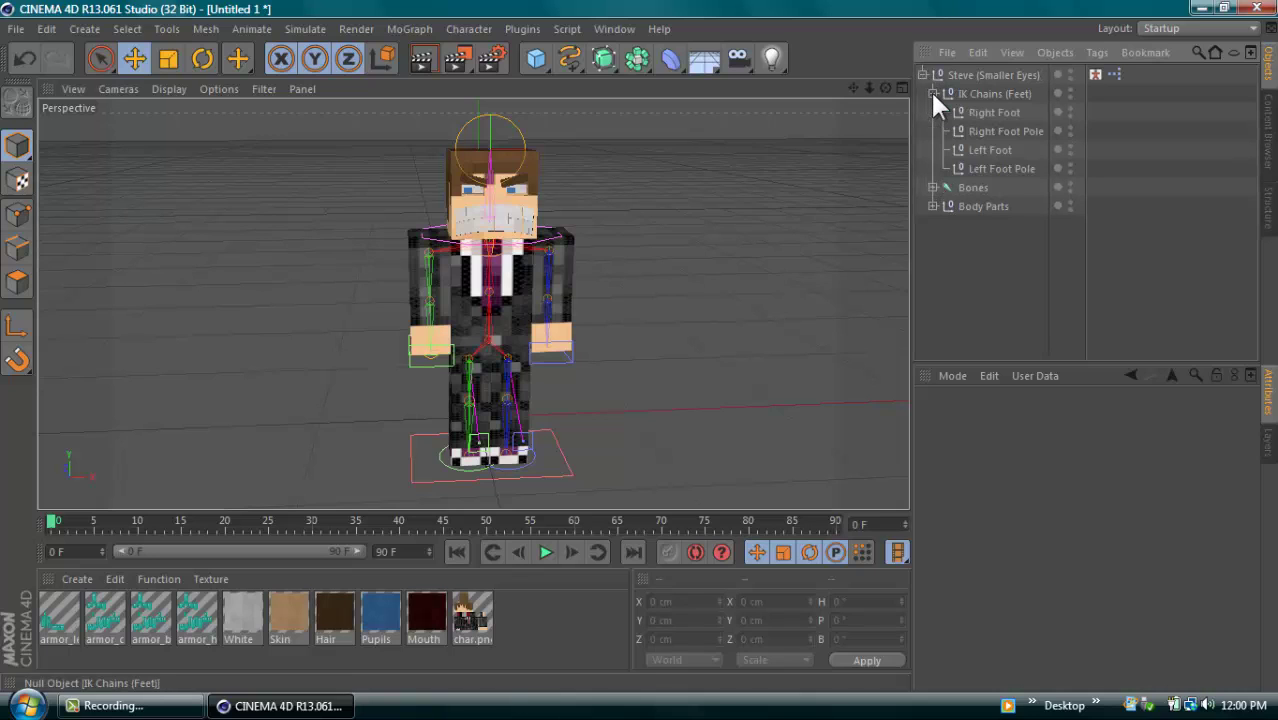
click(988, 112)
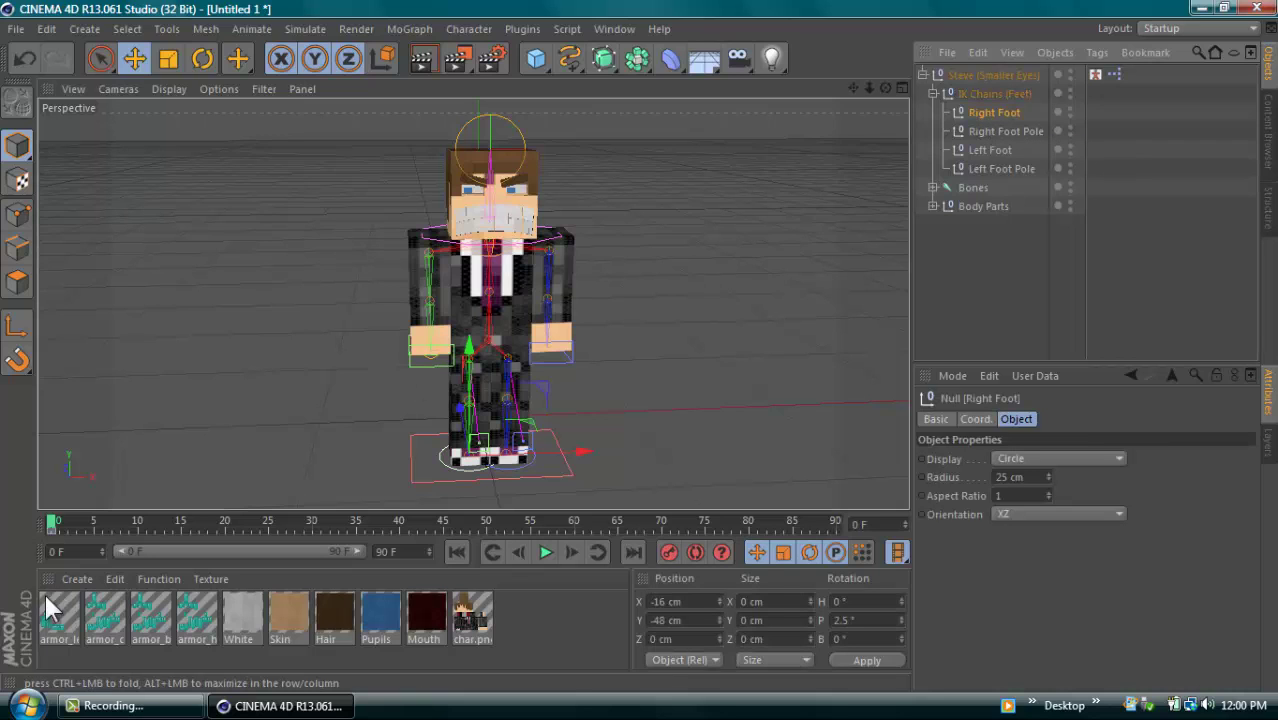
Inspect the Right Foot's keyframe at frame 0 and clear the key selection, keeping the playhead at frame 0
click(51, 530)
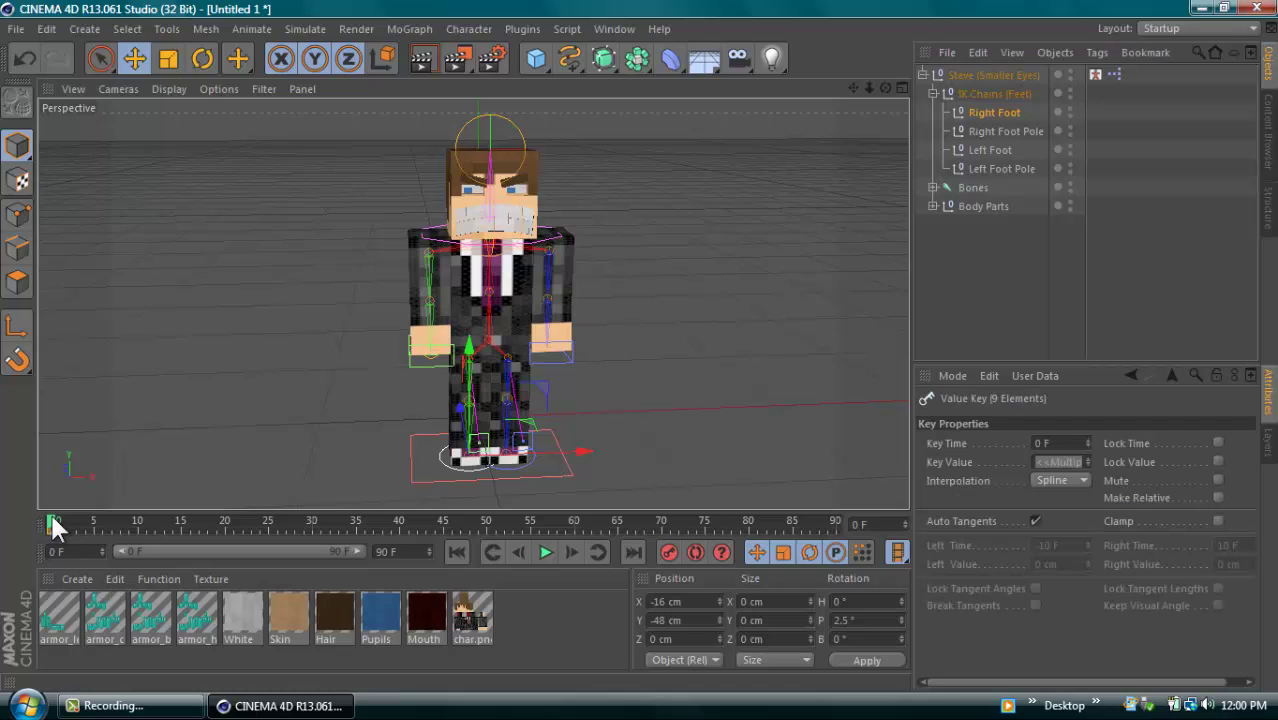
click(101, 547)
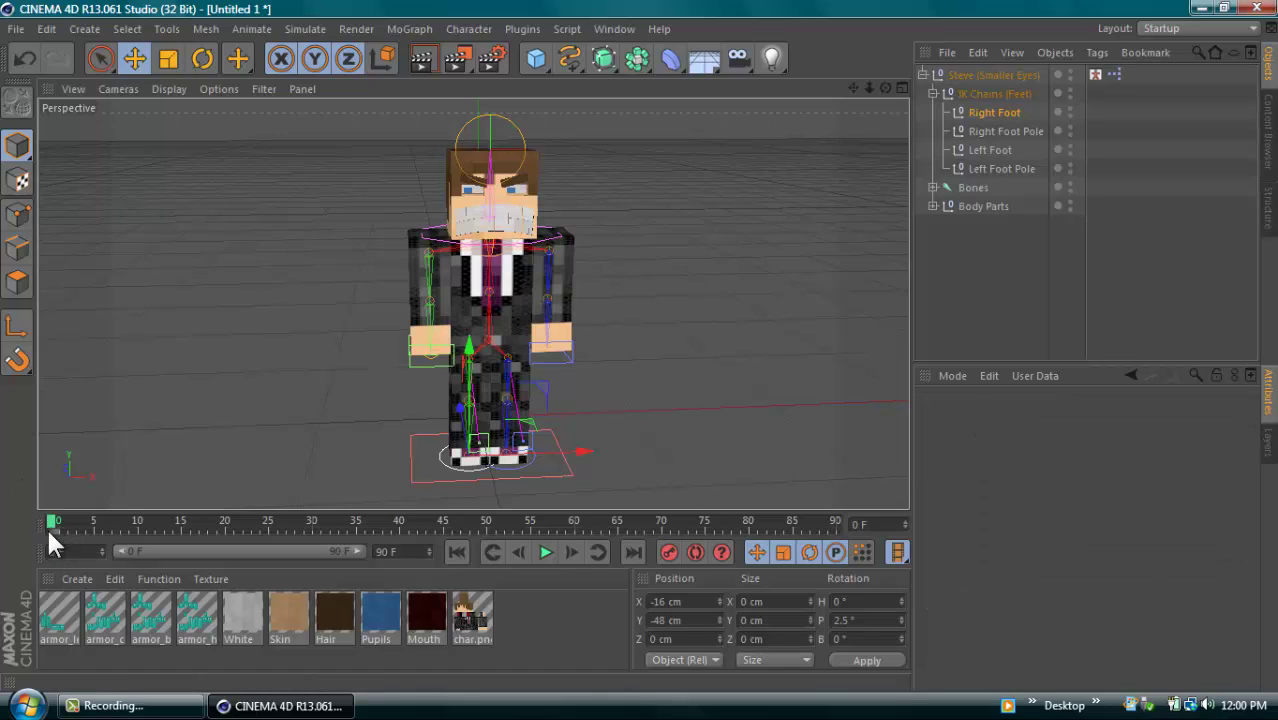
drag(80, 524, 31, 521)
Move the Right Foot control up, forward and outward to about X -39, Y -22, Z -36 cm
alt+drag(667, 352, 642, 350)
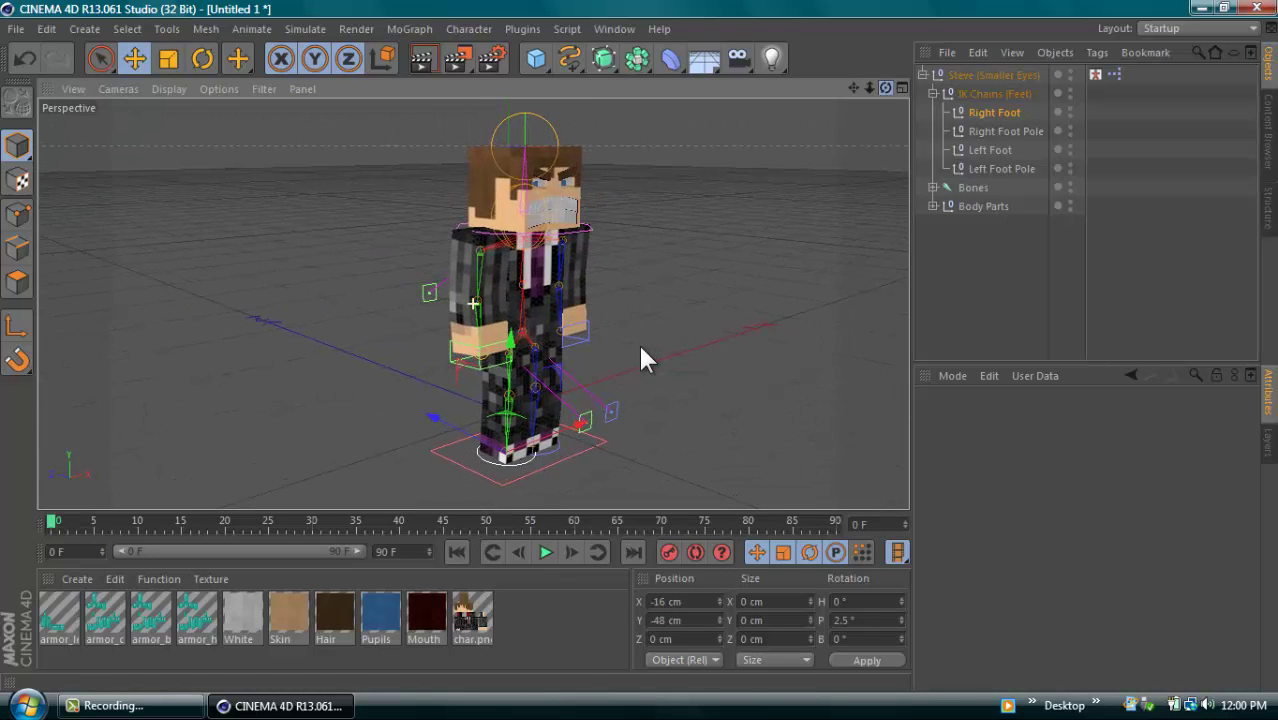
click(990, 112)
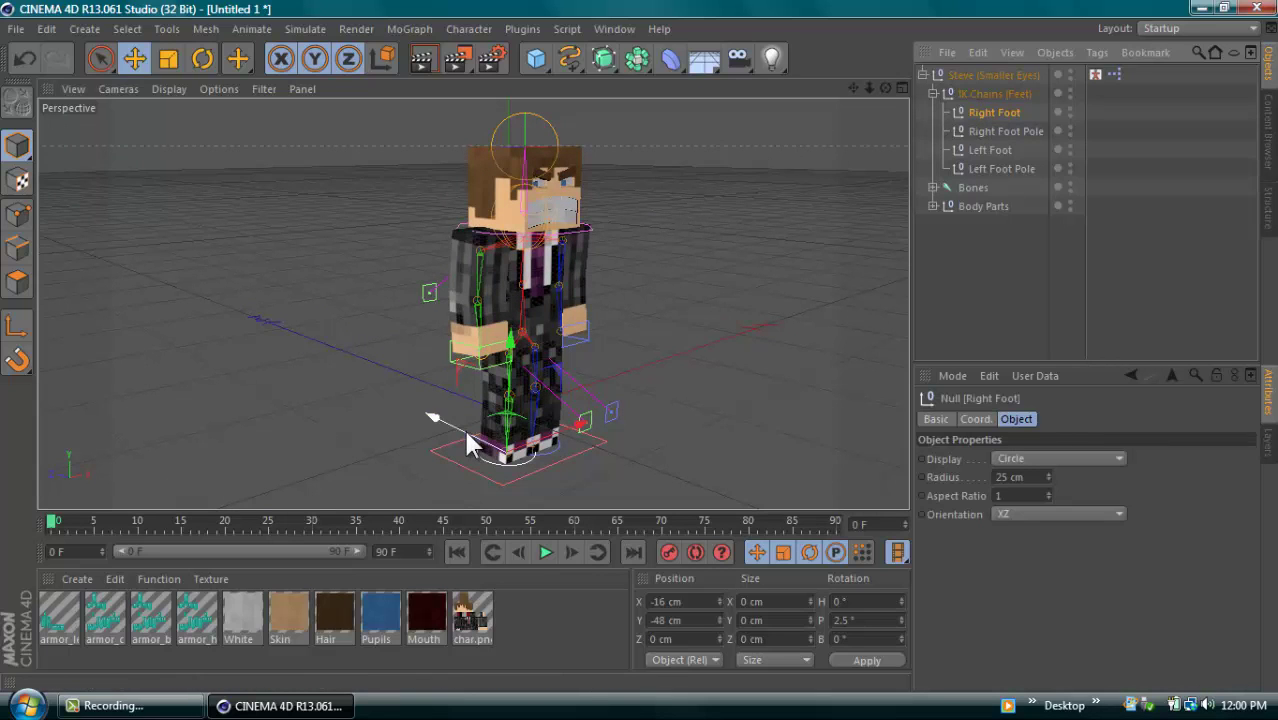
drag(442, 424, 540, 368)
drag(881, 88, 645, 360)
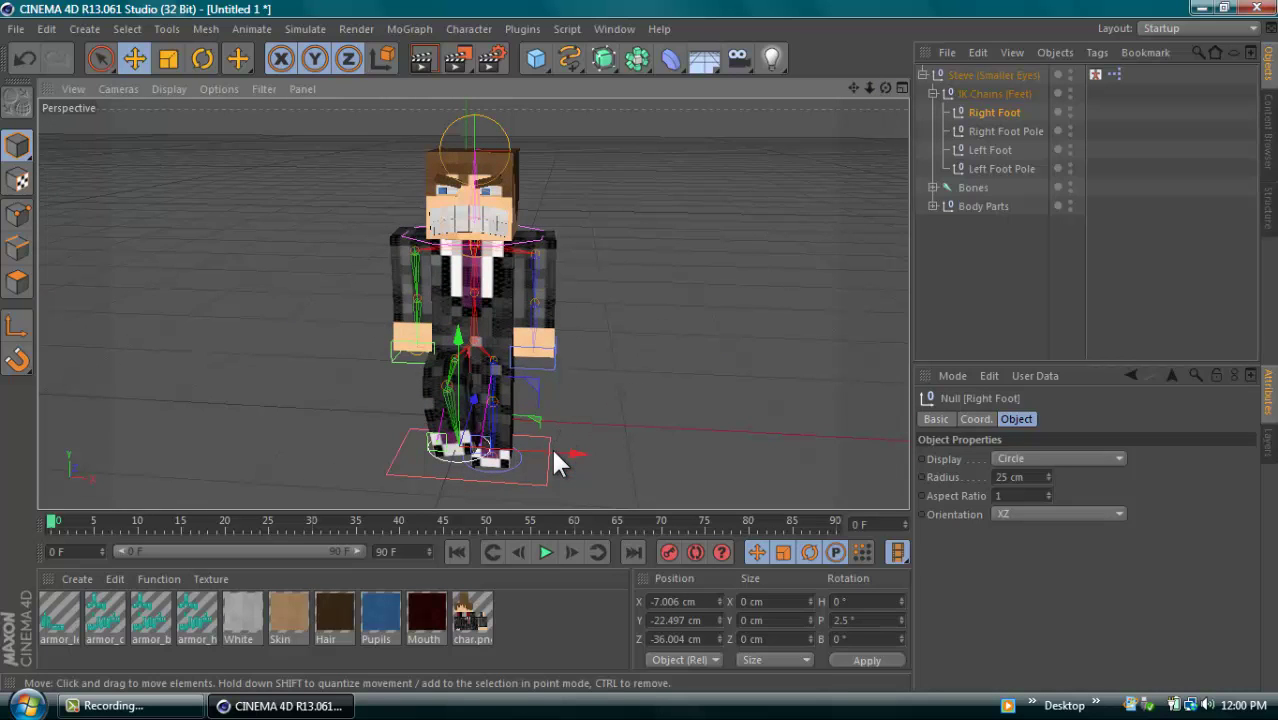
drag(554, 452, 514, 445)
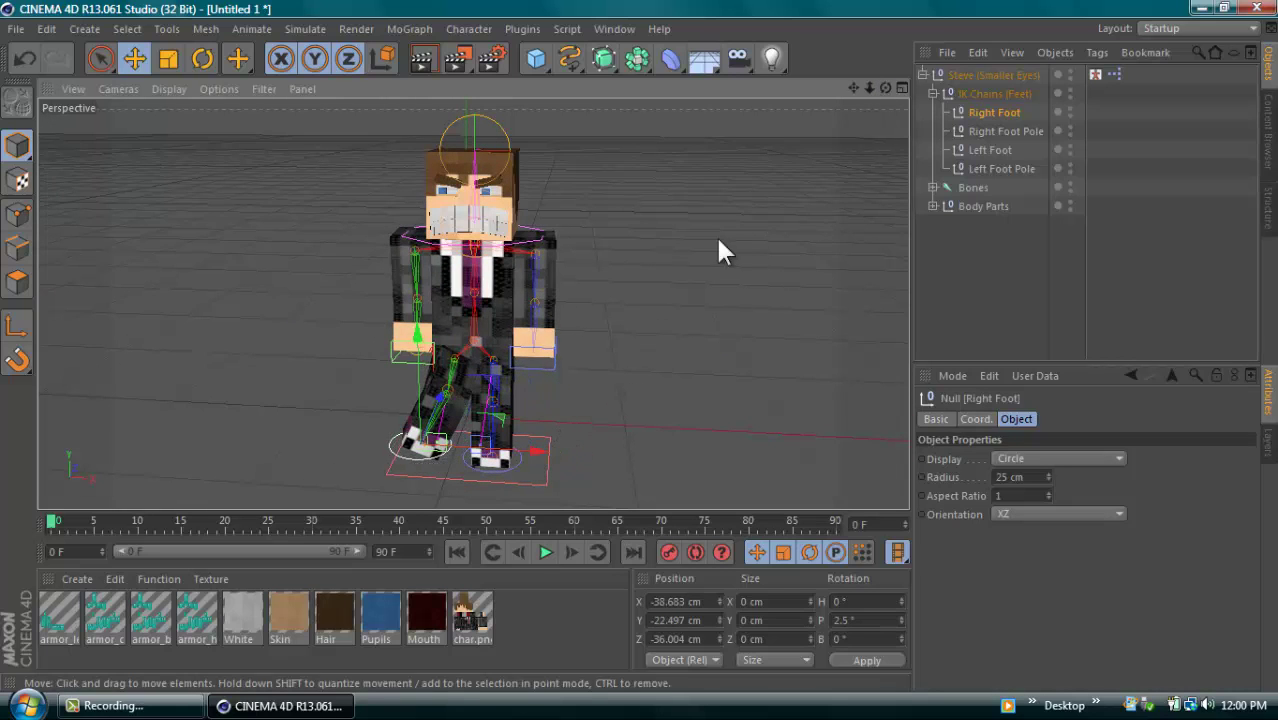
Move the Right Foot Pole outward along X to about -77 cm to turn the right knee
click(1000, 131)
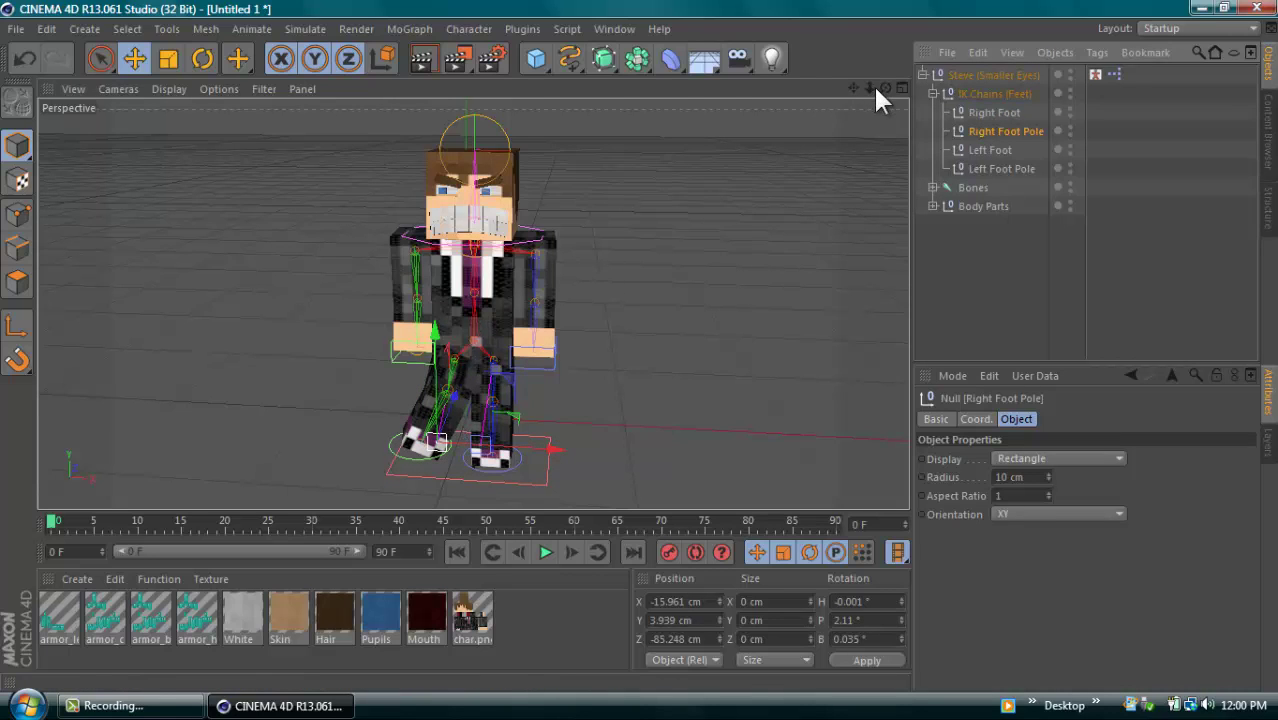
drag(869, 88, 860, 113)
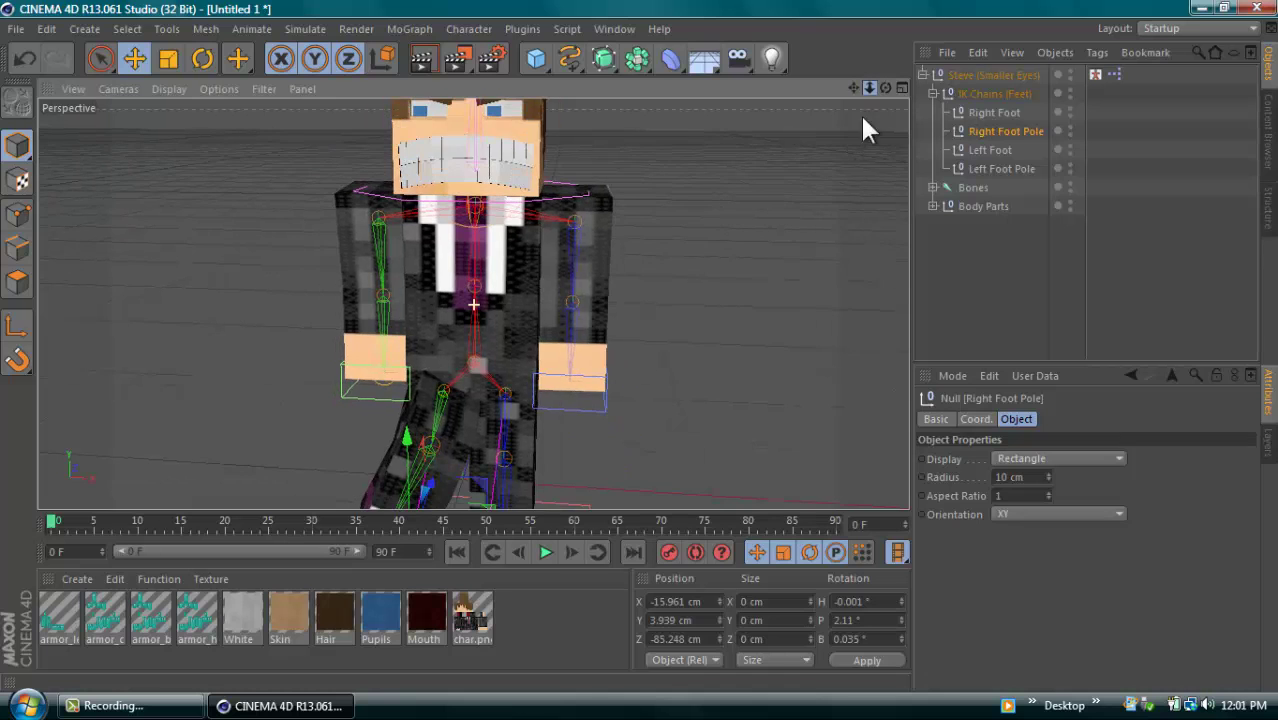
mouse_move(643, 347)
mouse_down()
mouse_move(667, 349)
mouse_move(448, 385)
mouse_move(648, 340)
mouse_up()
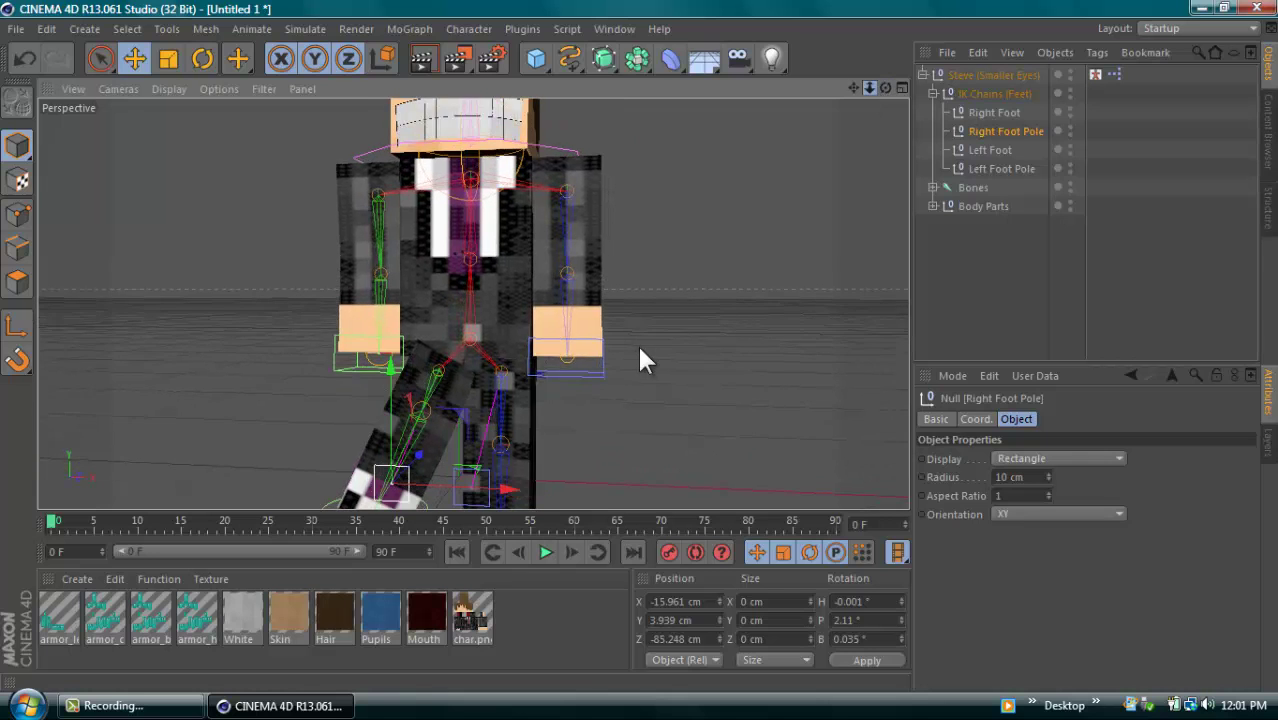
scroll(640, 358, down, 3)
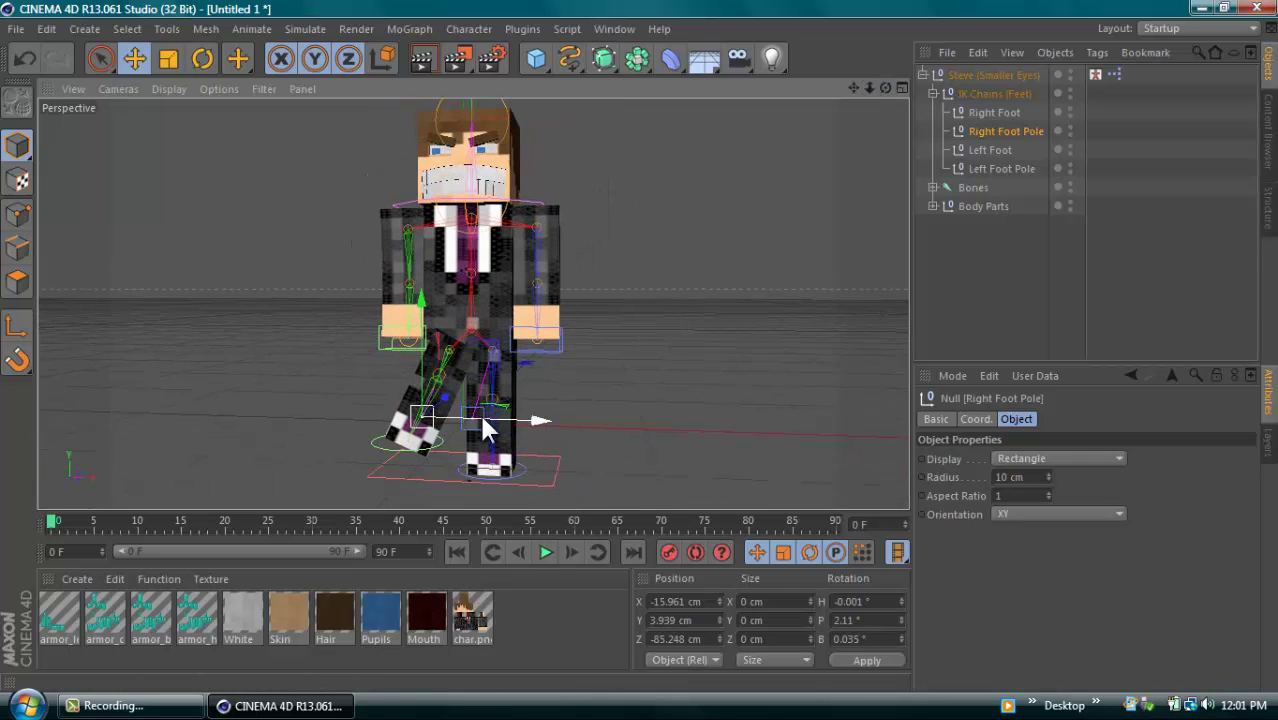
drag(483, 423, 391, 414)
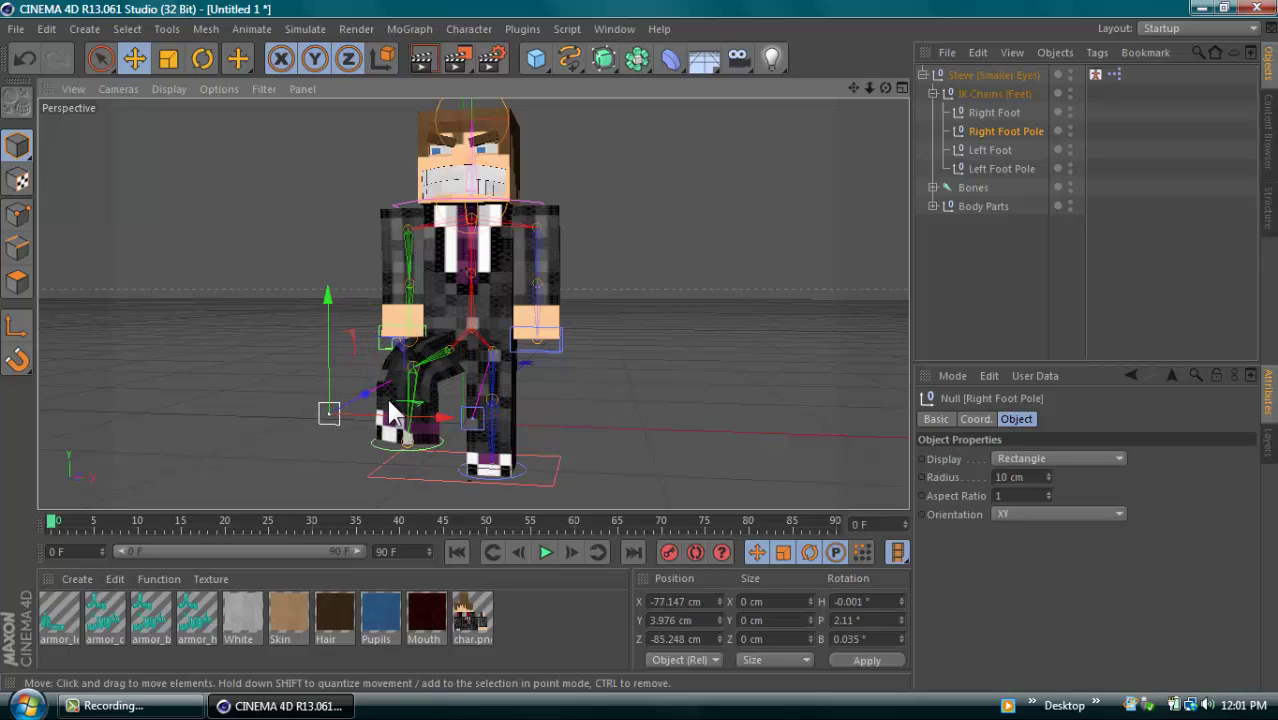
Move the Left Foot control up, back and outward to about X 35, Y -11, Z 46 cm
click(988, 150)
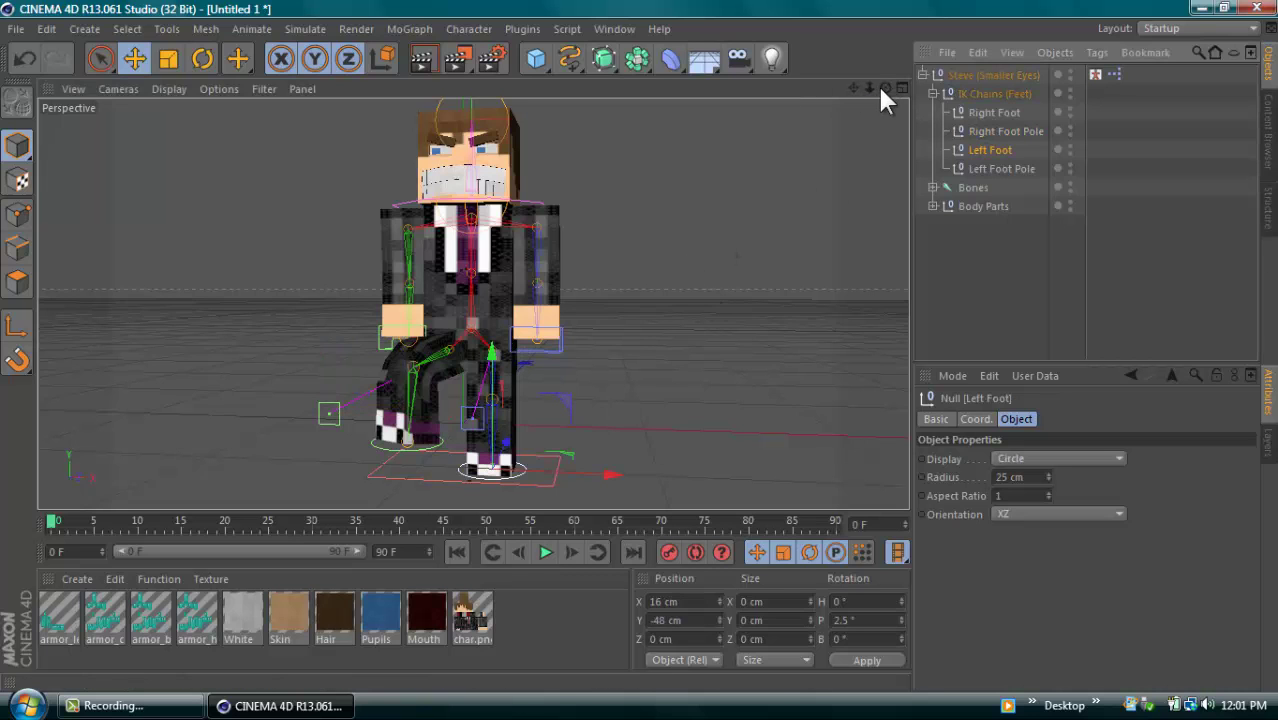
alt+drag(634, 345, 583, 320)
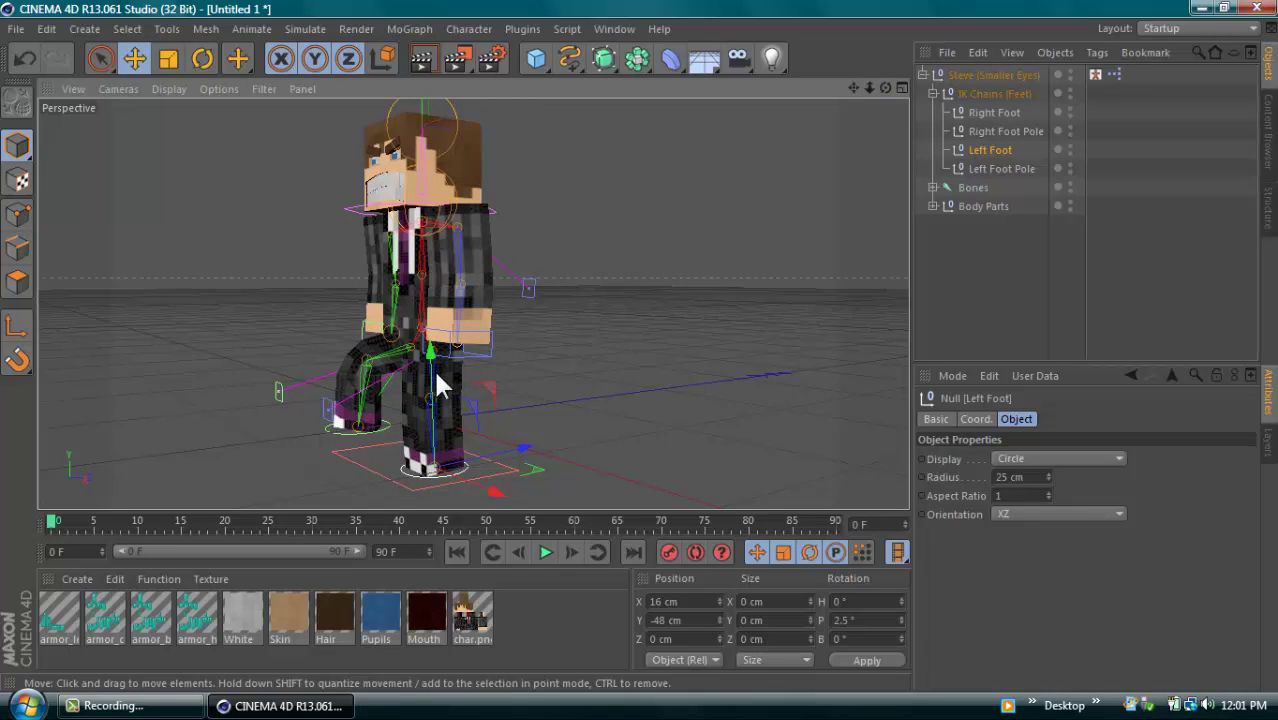
drag(426, 359, 574, 440)
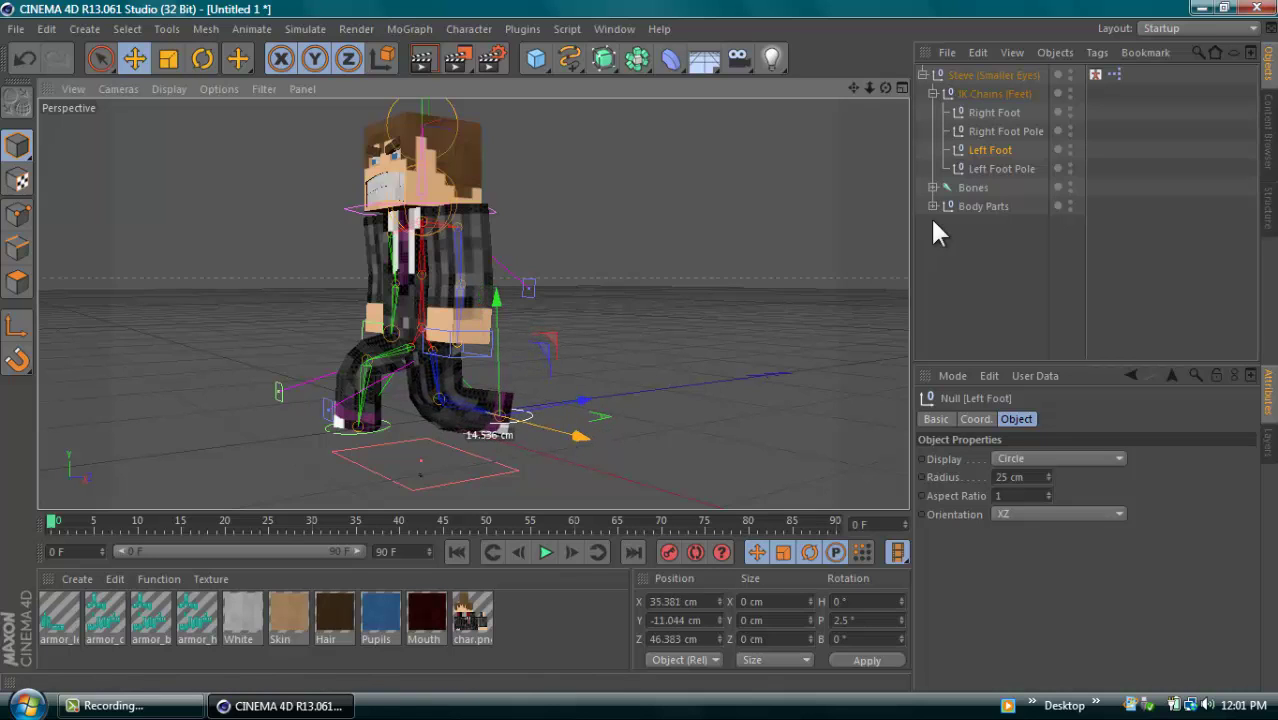
Move the Left Foot Pole back to about Y 7, Z -4 cm, and deselect it
click(990, 169)
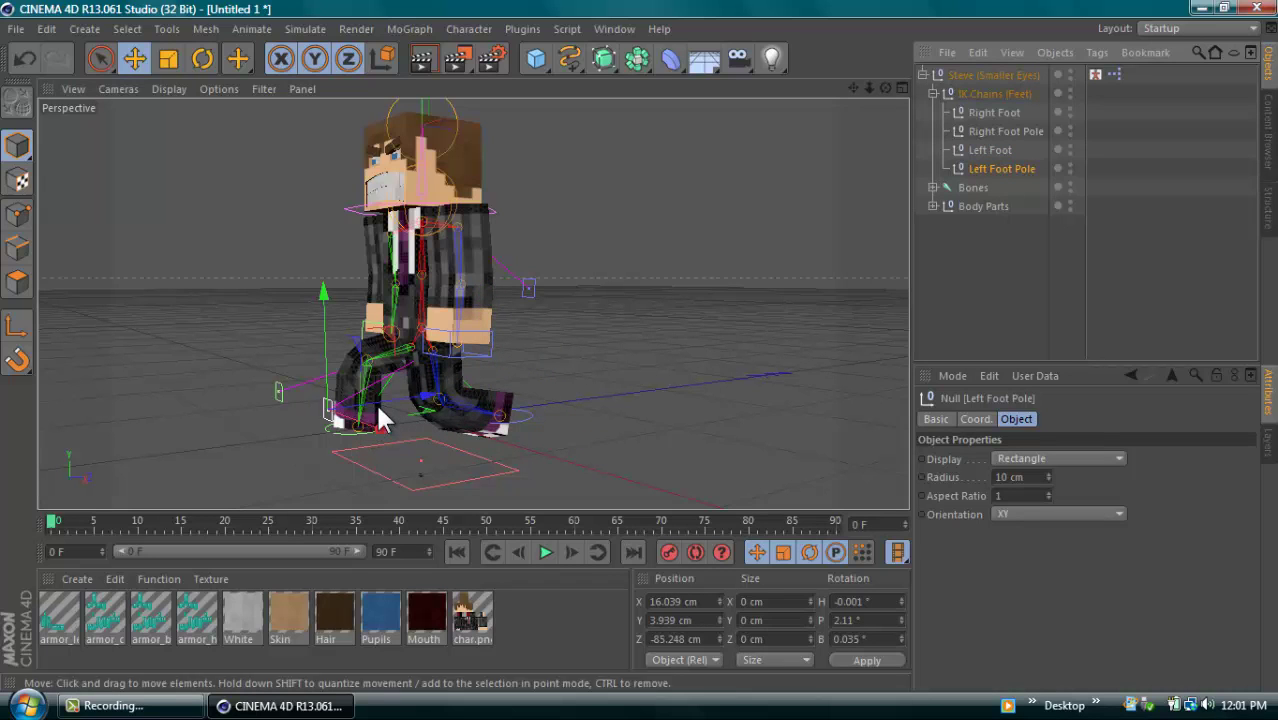
drag(377, 405, 478, 375)
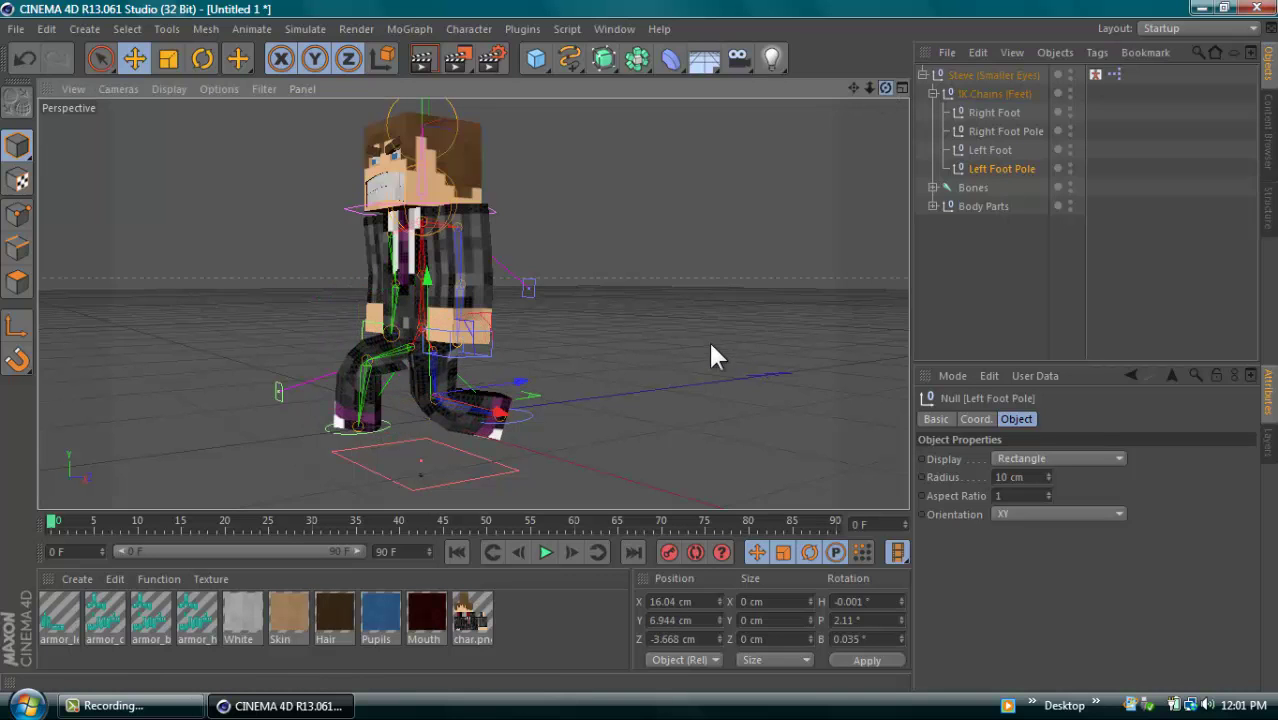
alt+drag(710, 355, 640, 357)
scroll(640, 358, up, 2)
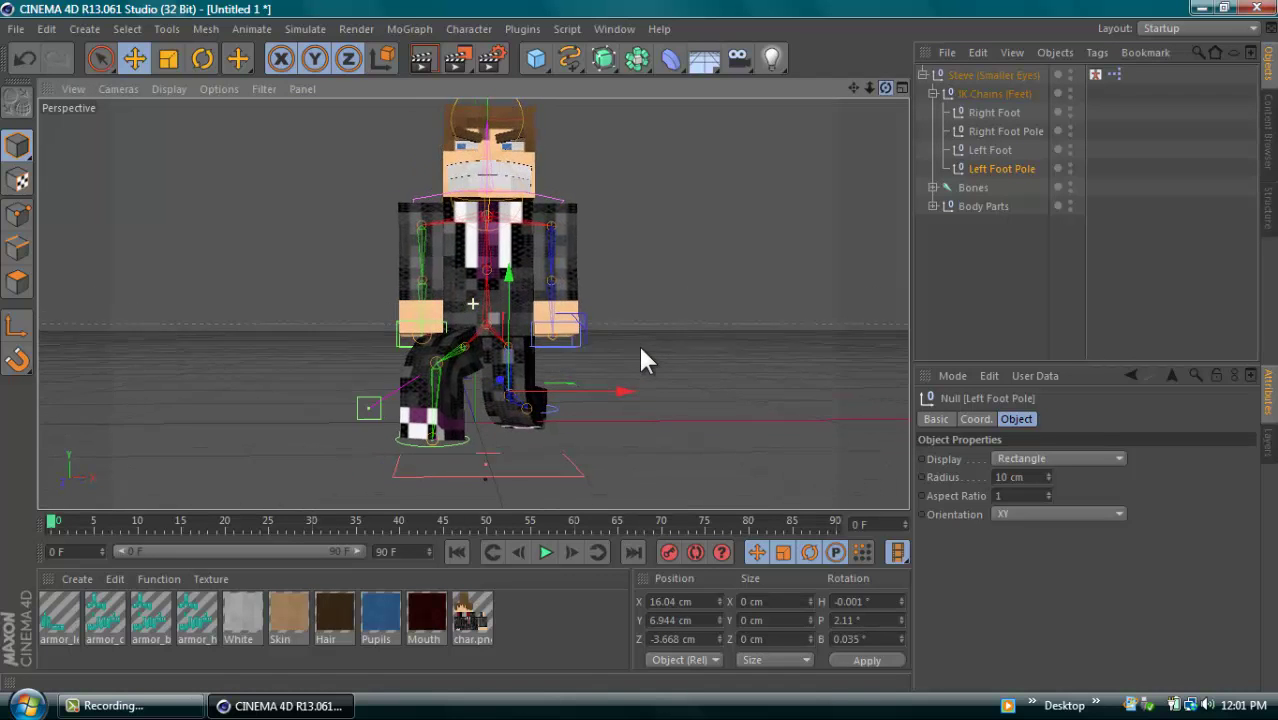
scroll(640, 358, up, 1)
click(993, 268)
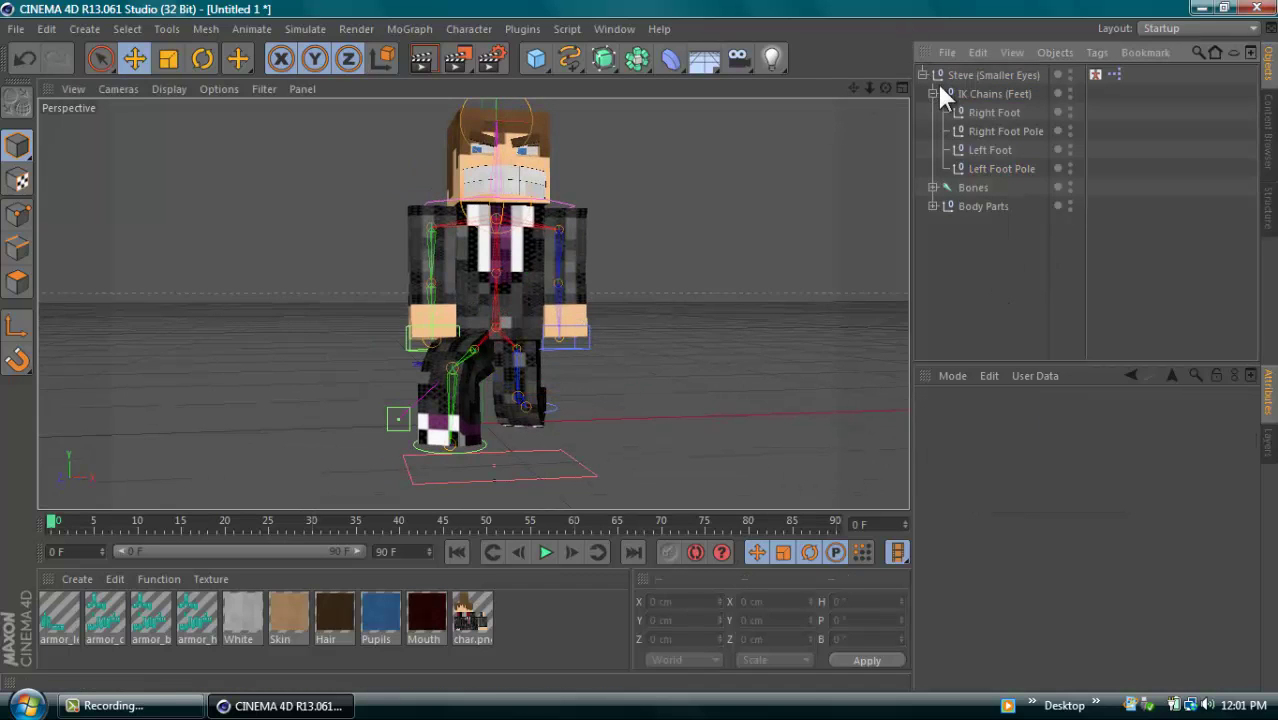
Under Bones, expand IK Chains (Arms), raise the Right Hand to about Y 31 cm, and pull it outward from the body
click(932, 93)
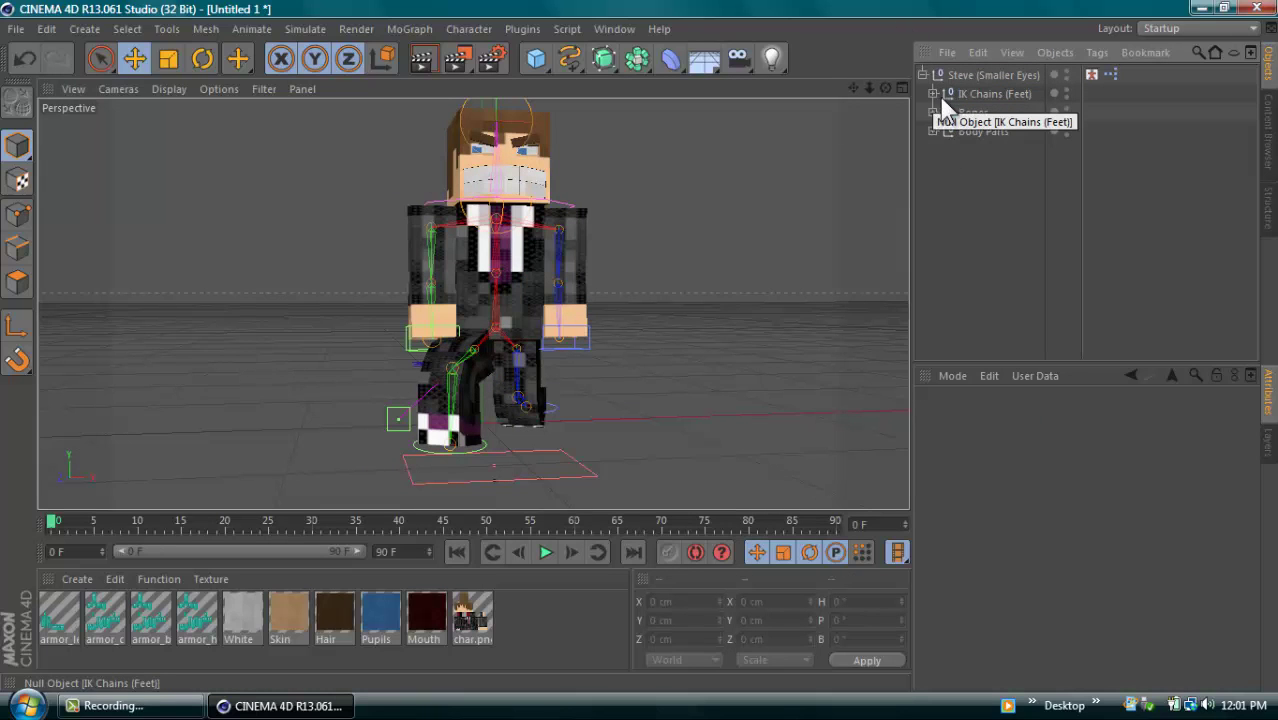
click(932, 112)
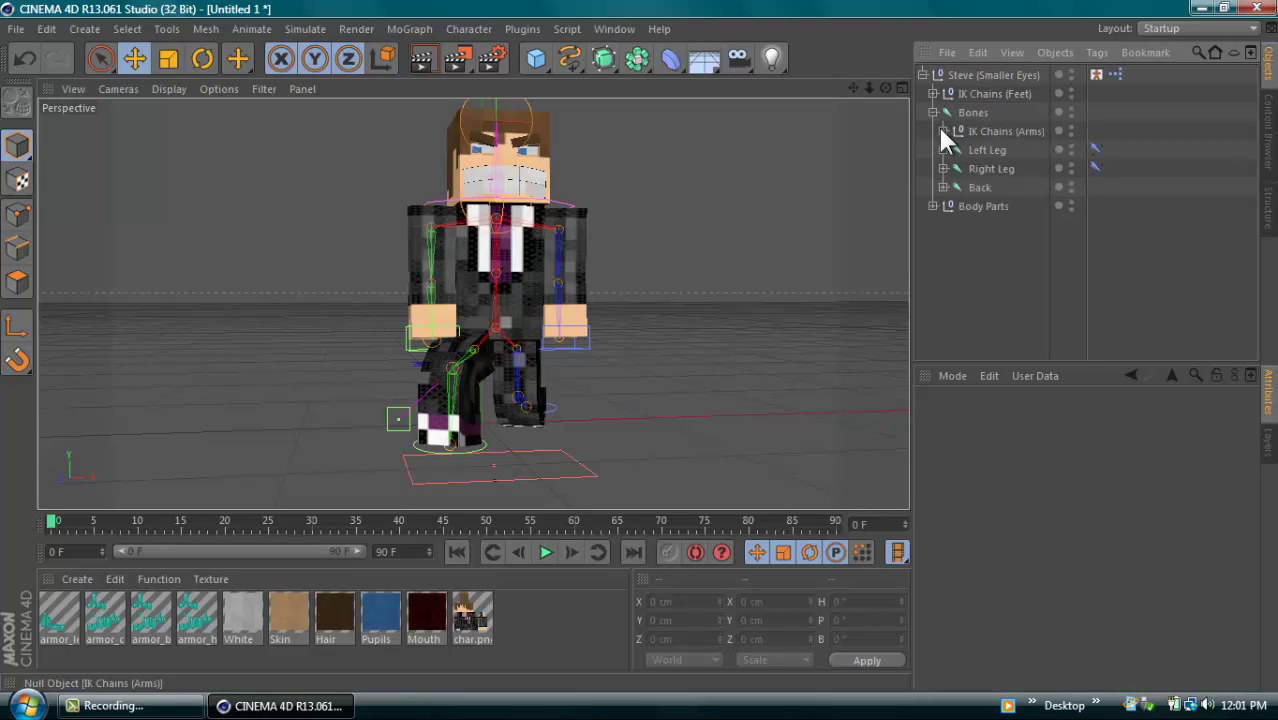
click(941, 130)
click(990, 150)
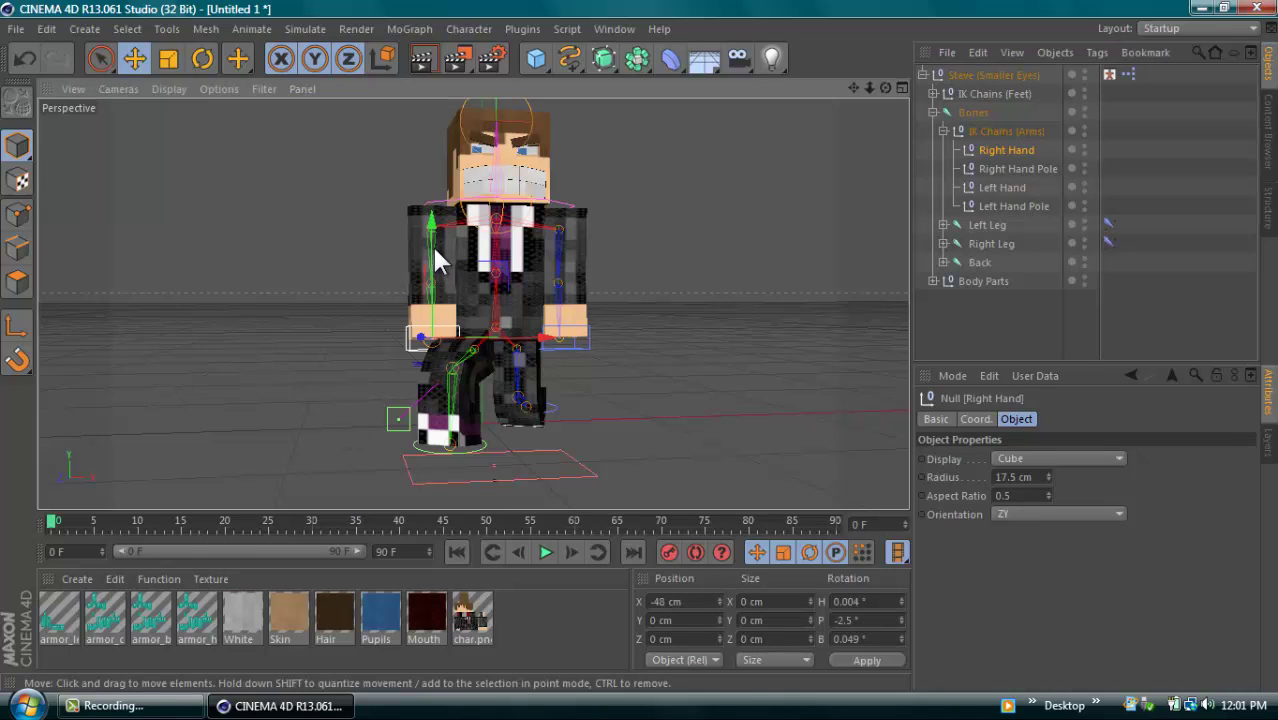
drag(435, 252, 427, 217)
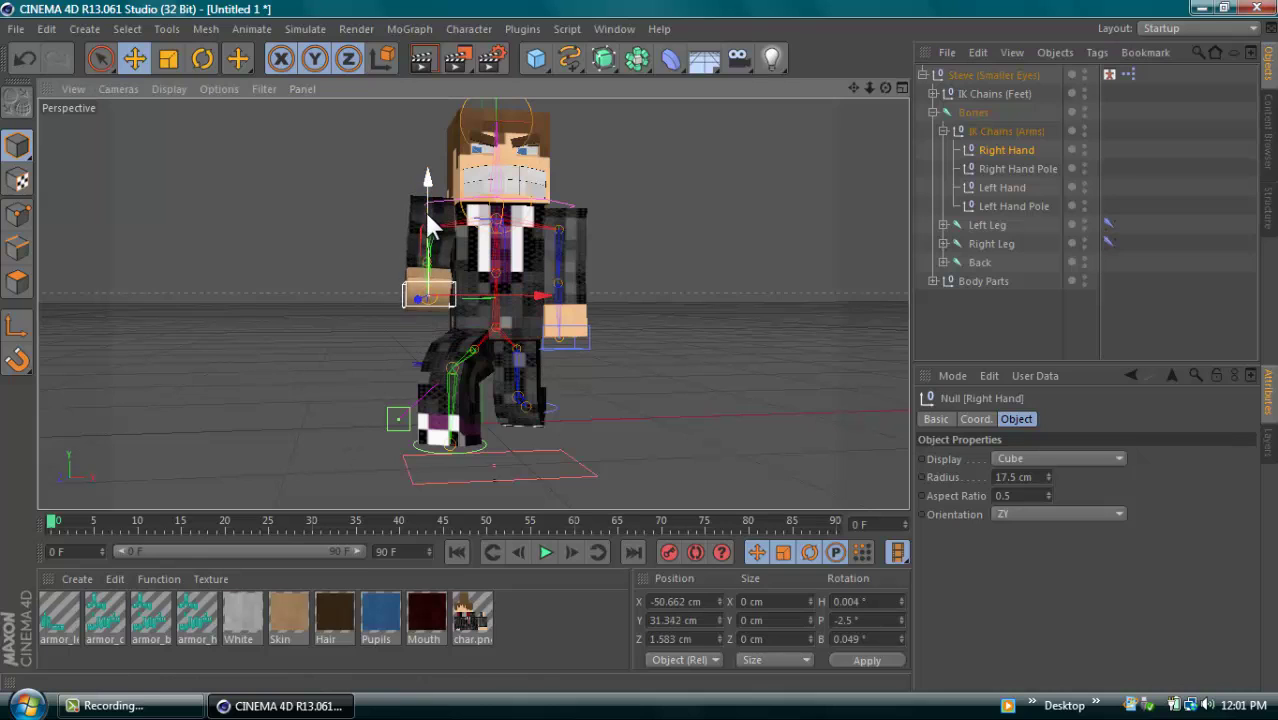
drag(489, 294, 434, 290)
Raise the Left Hand and pull it outward to about X 78, Y 17 cm, and deselect it
click(995, 187)
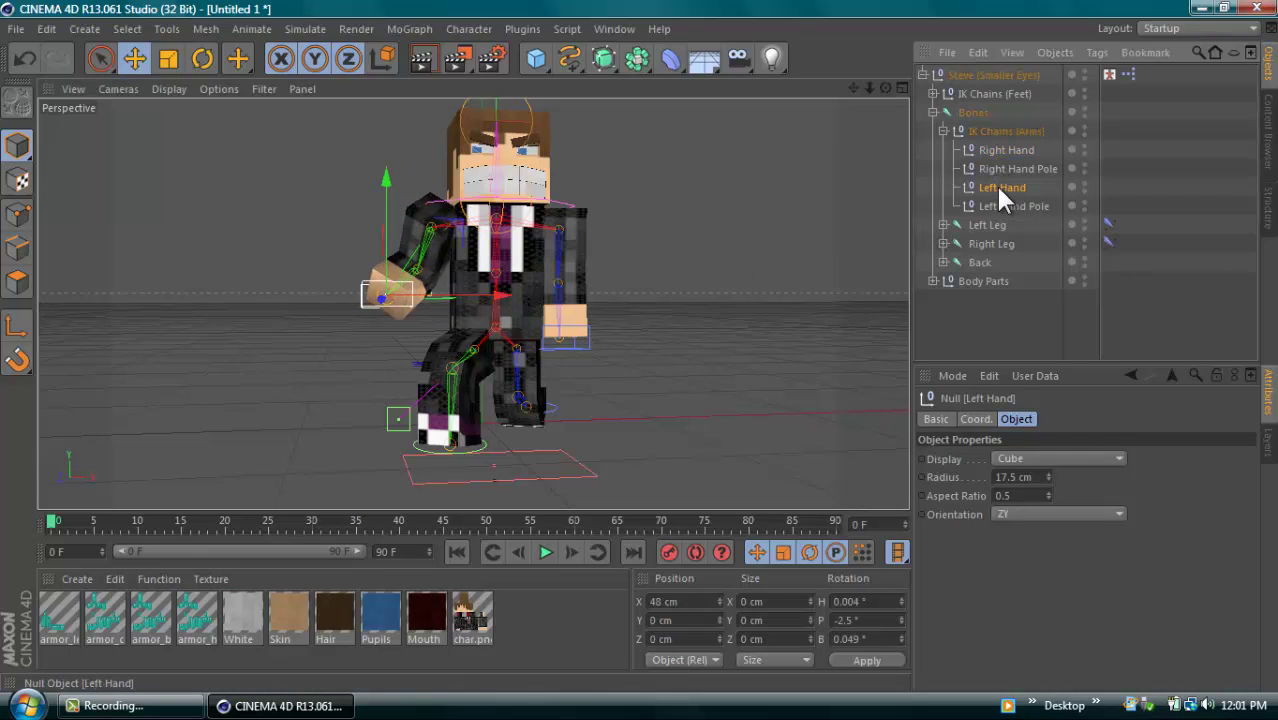
mouse_move(560, 249)
mouse_down()
mouse_move(564, 214)
mouse_move(580, 240)
mouse_up()
drag(663, 313, 690, 318)
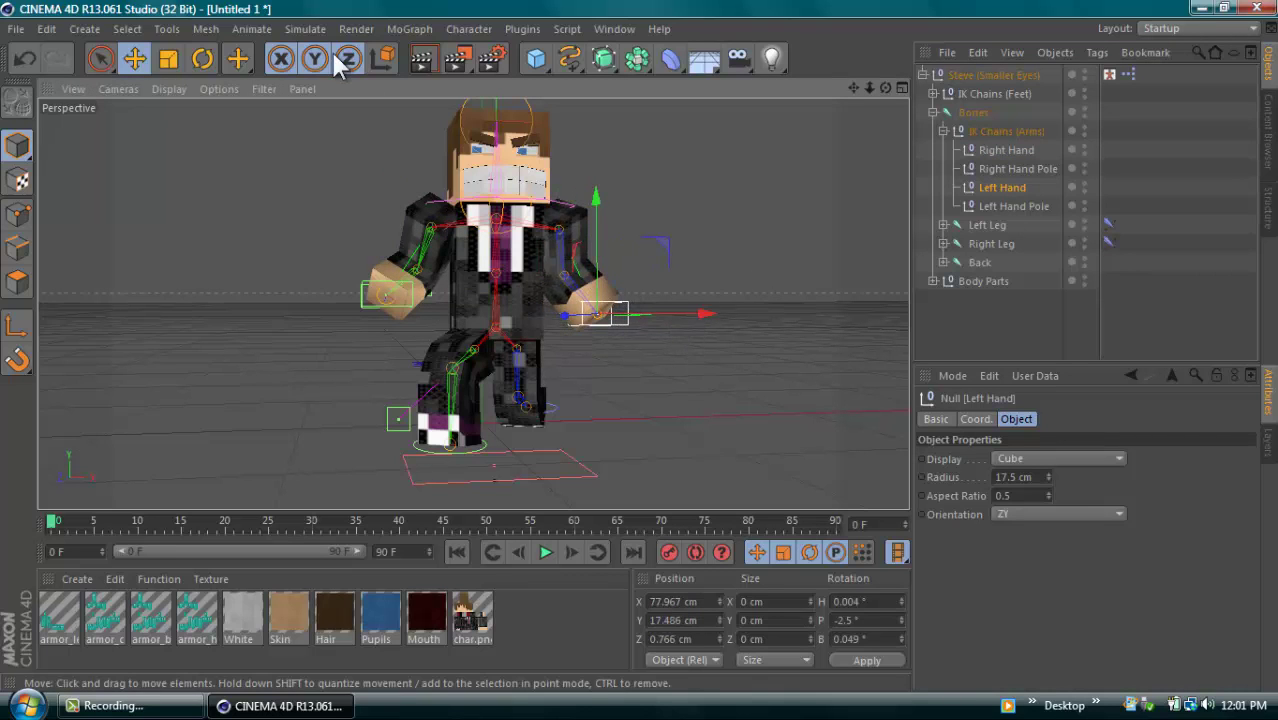
key(ctrl+shift+a)
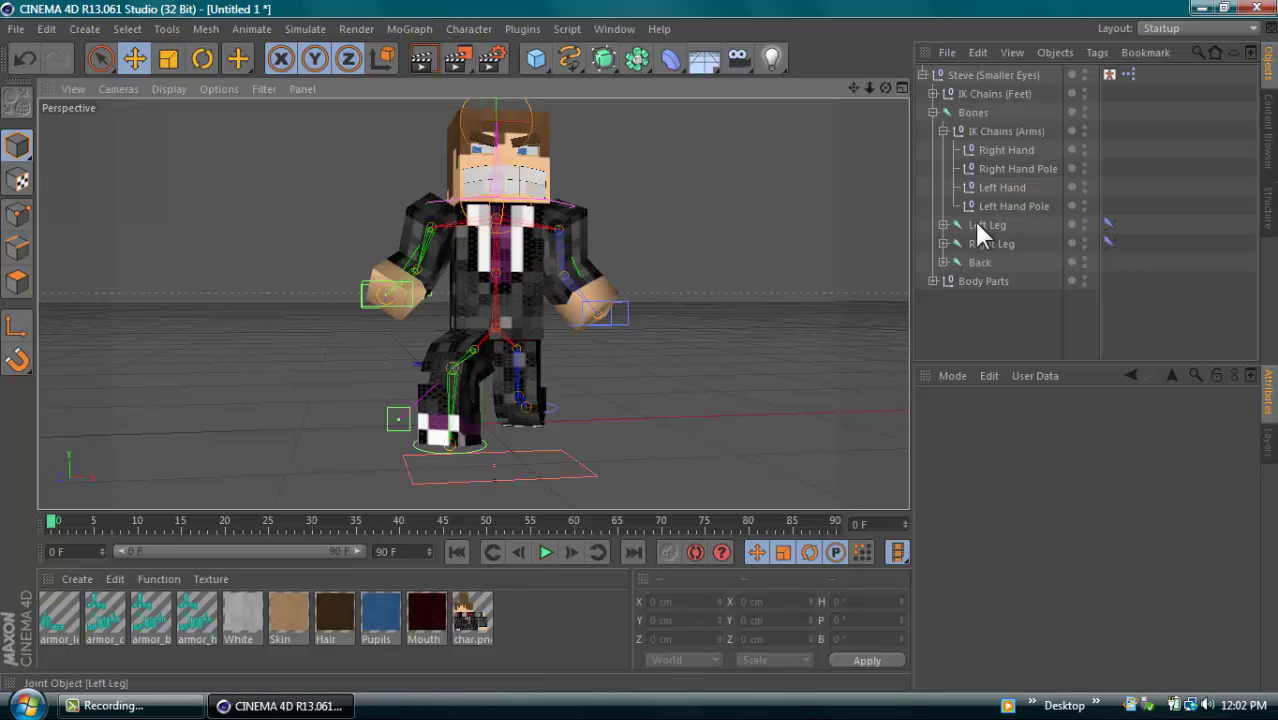
Stretch the torso by moving the Top Back joint under Back to about Z 459 cm, and render the view
click(942, 131)
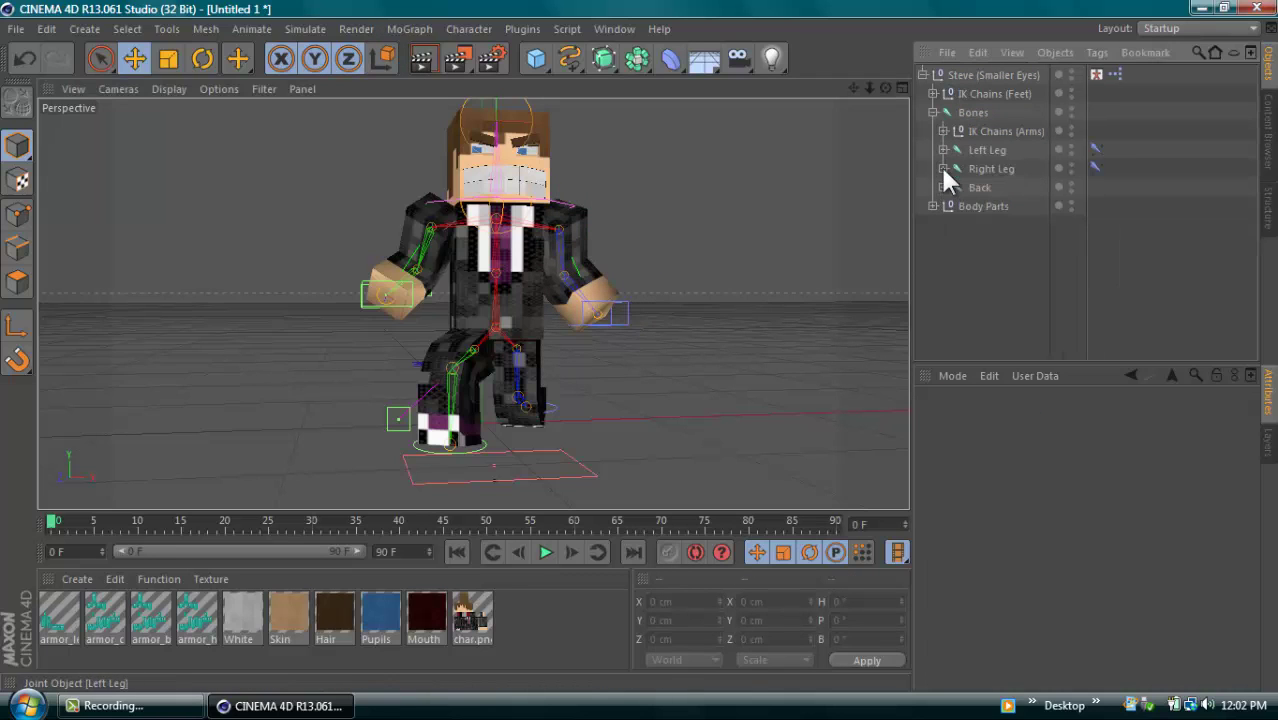
click(943, 188)
click(999, 206)
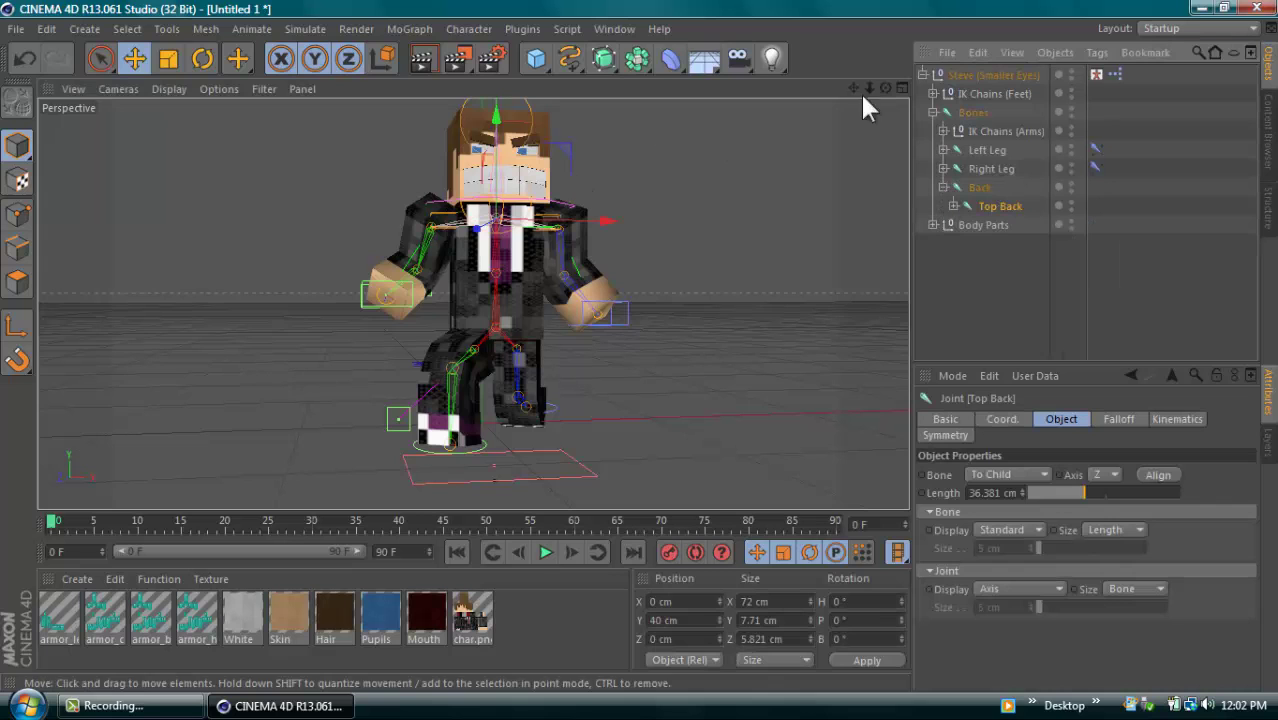
alt+drag(648, 325, 639, 365)
drag(513, 233, 360, 105)
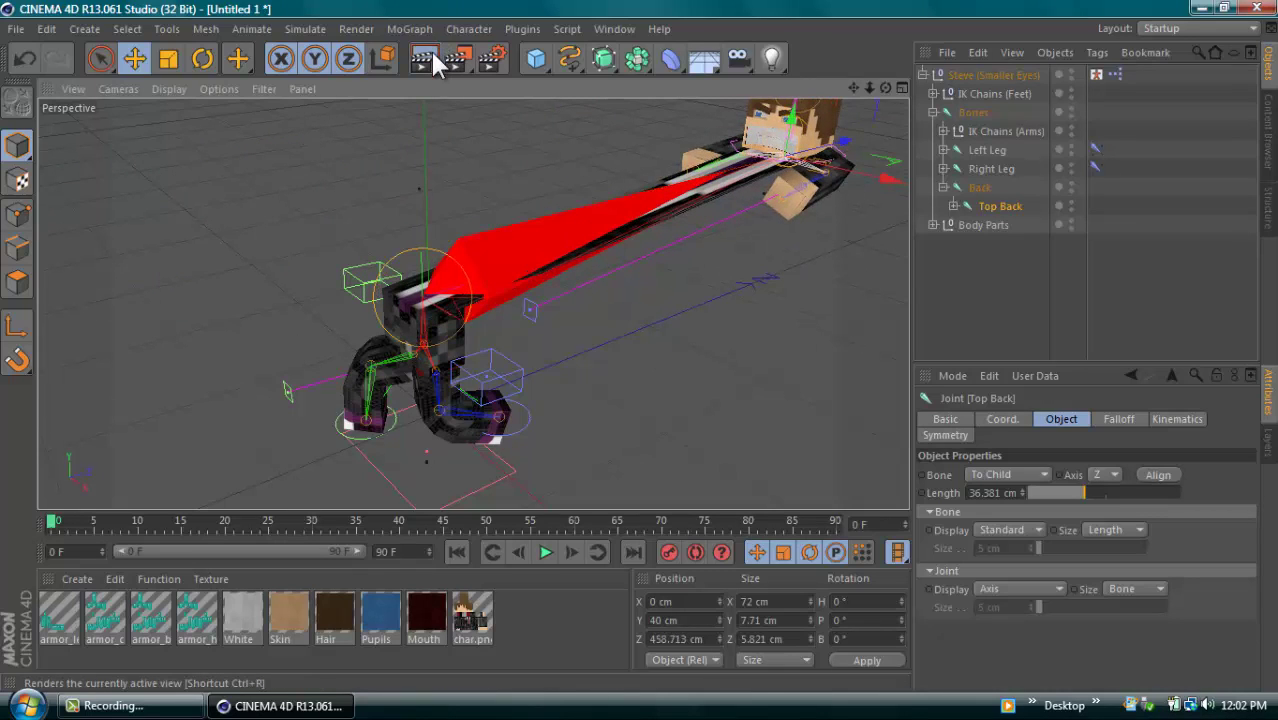
click(433, 57)
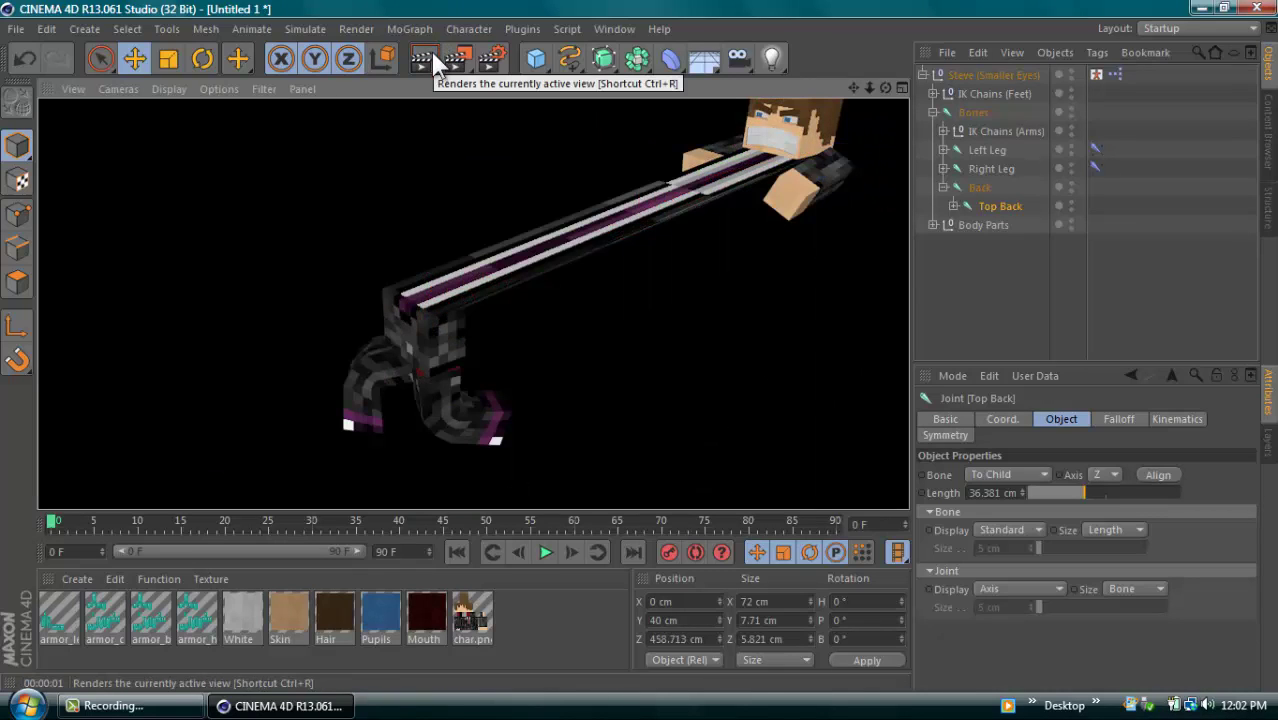
Shift the Back joint slightly and move the Top Back joint back to about Z -5.5 cm to undo the torso stretch
click(736, 256)
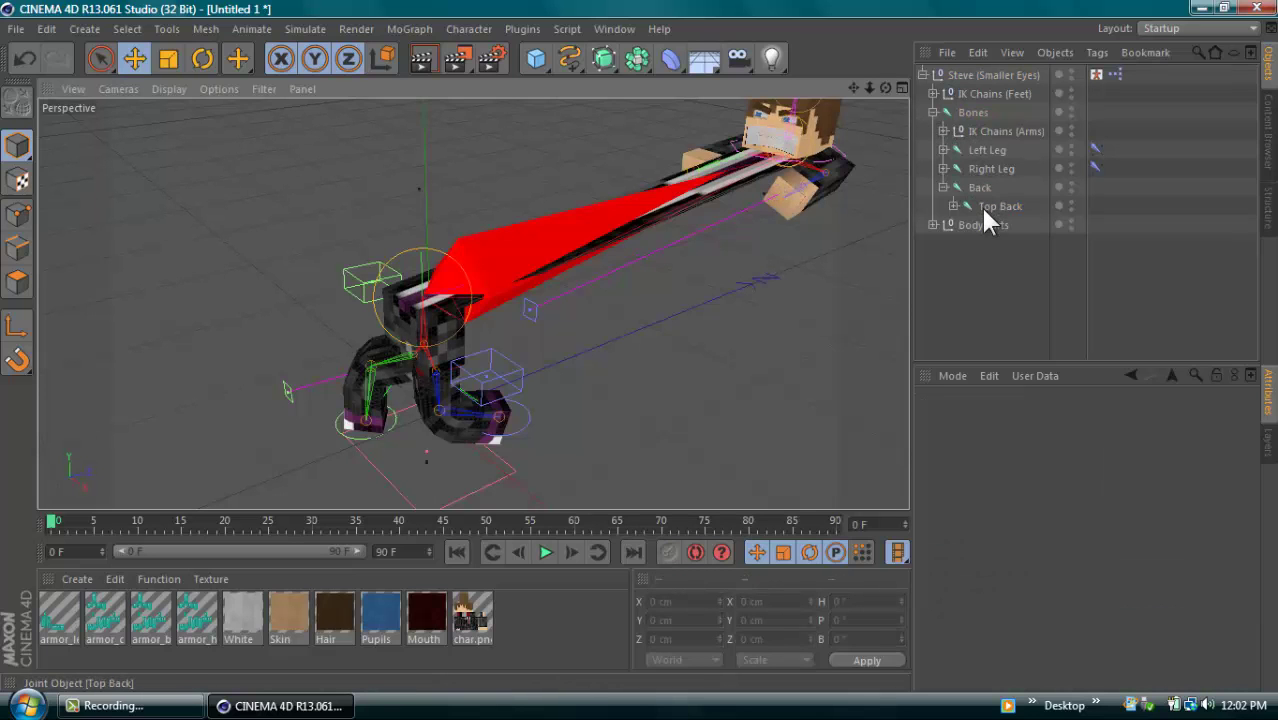
click(977, 188)
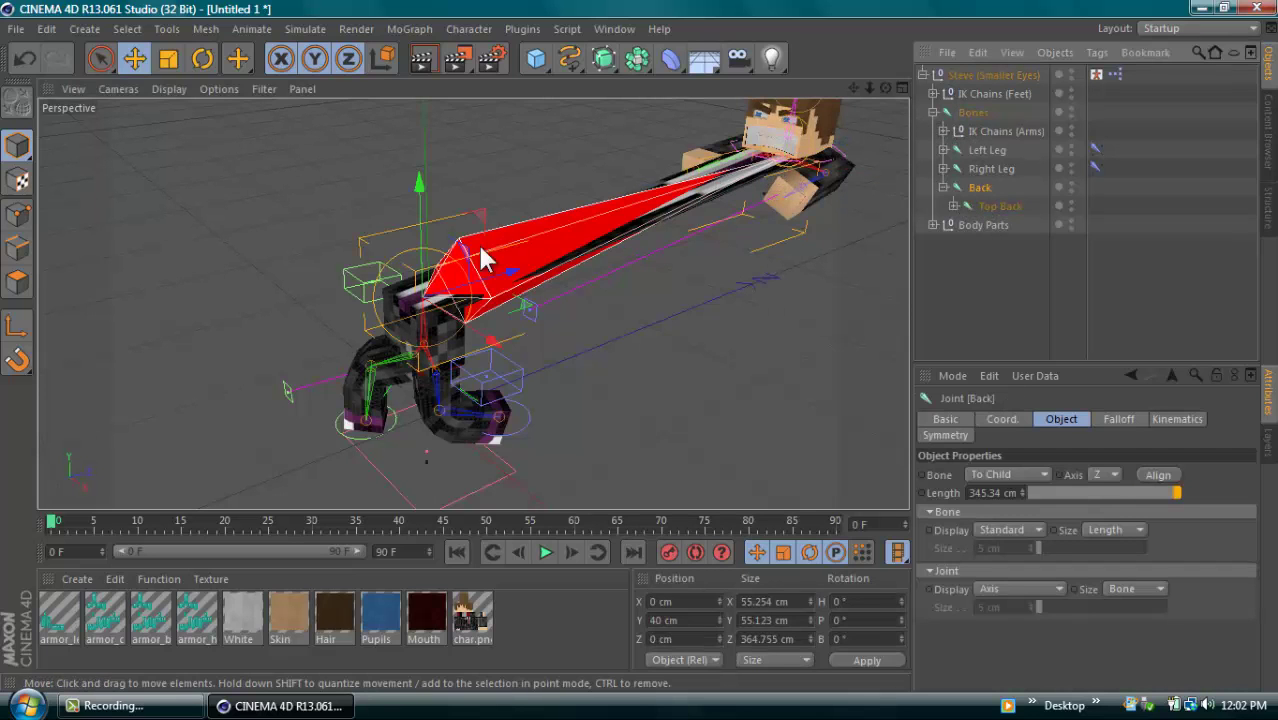
mouse_move(491, 283)
mouse_down()
mouse_move(428, 294)
mouse_move(371, 322)
mouse_move(367, 340)
mouse_move(254, 369)
mouse_move(416, 322)
mouse_move(464, 278)
mouse_move(475, 288)
mouse_up()
click(995, 205)
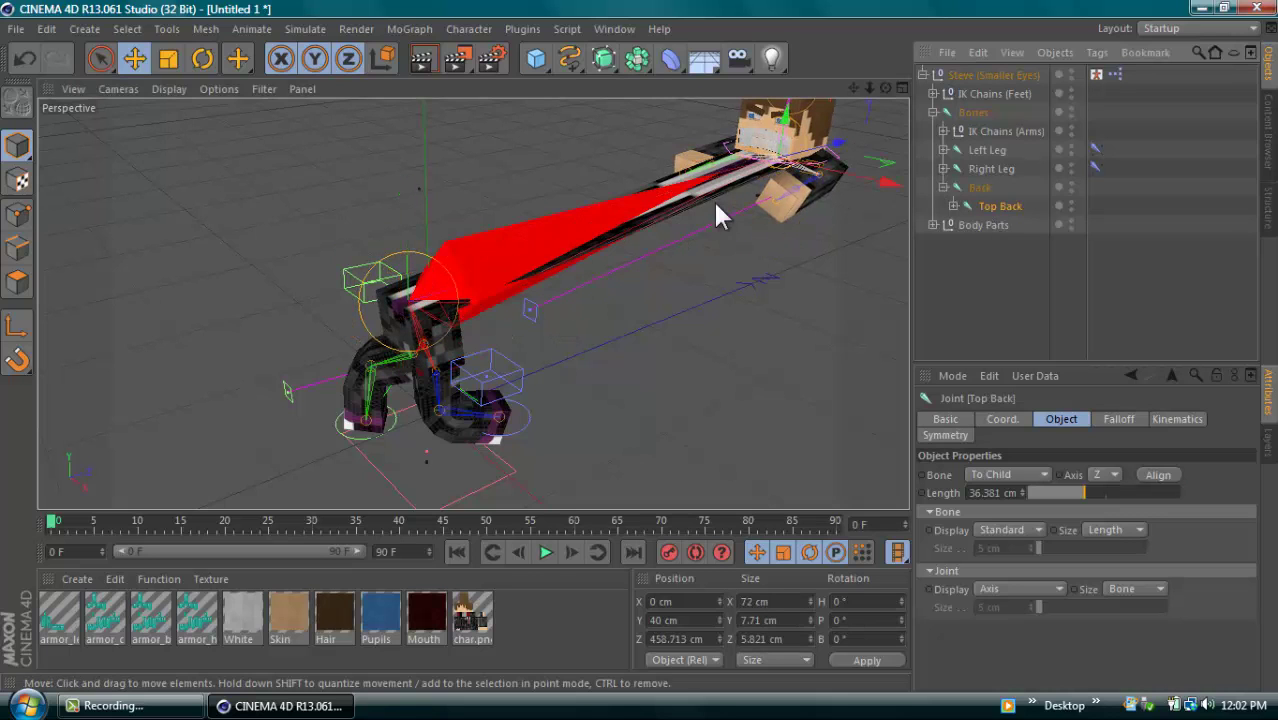
drag(813, 157, 463, 264)
Select the Neck under Top Back, try moving it to about X -559 cm, and undo the move
click(954, 206)
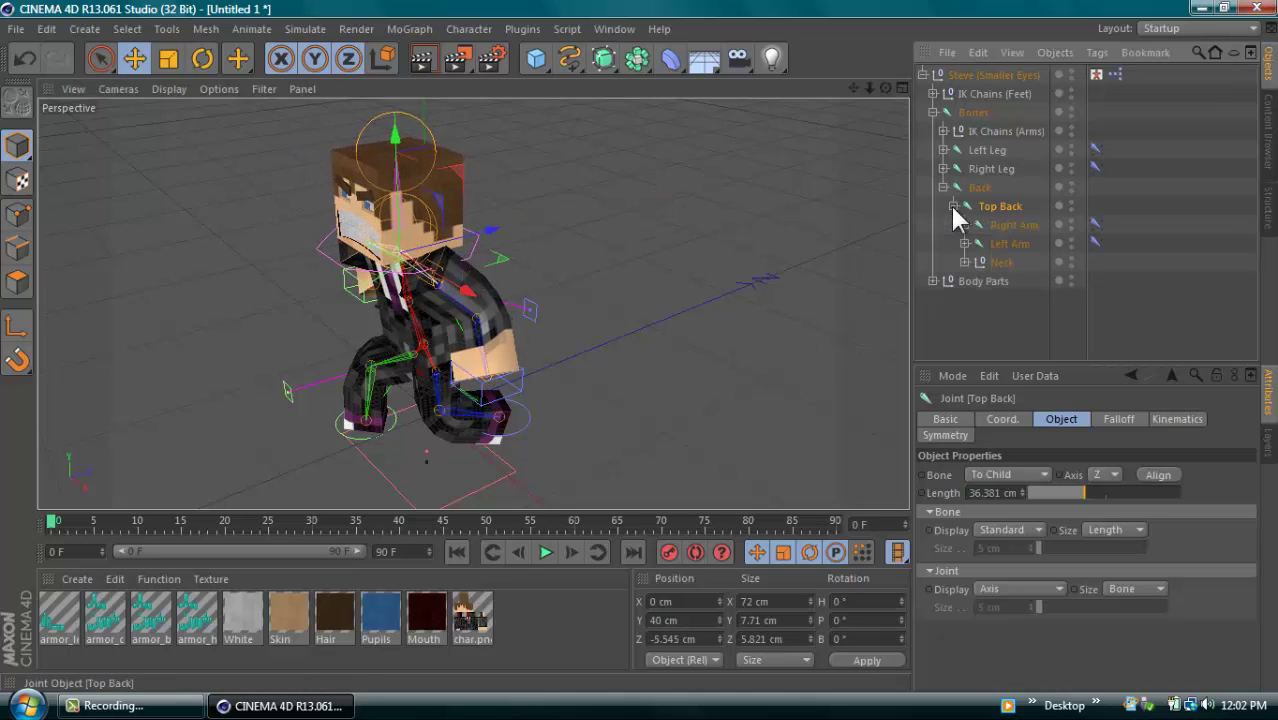
click(980, 261)
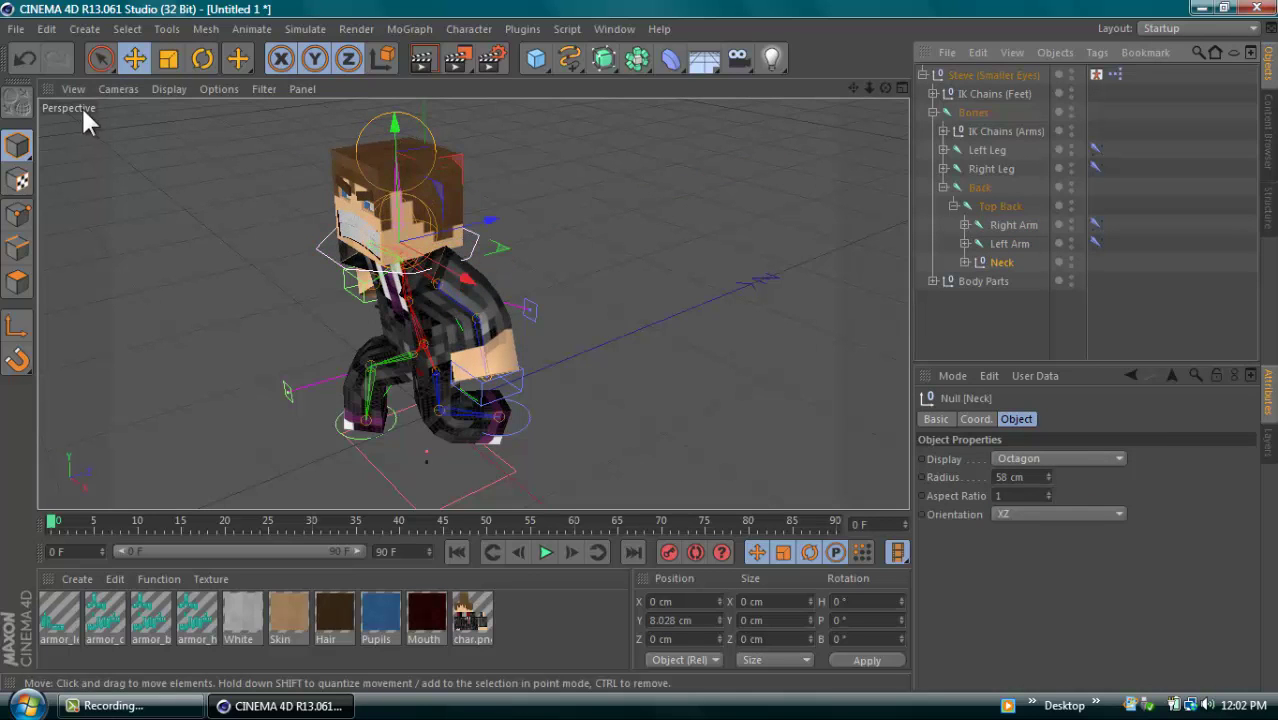
drag(260, 140, 160, 89)
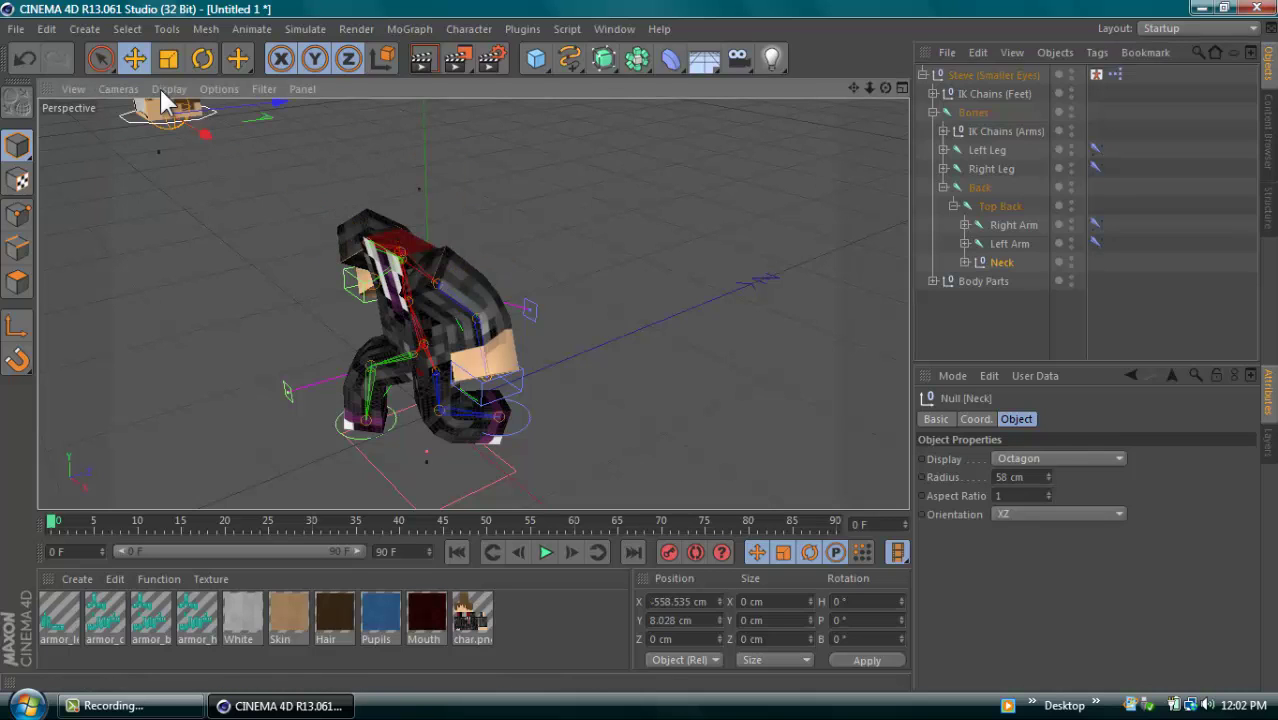
key(ctrl+z)
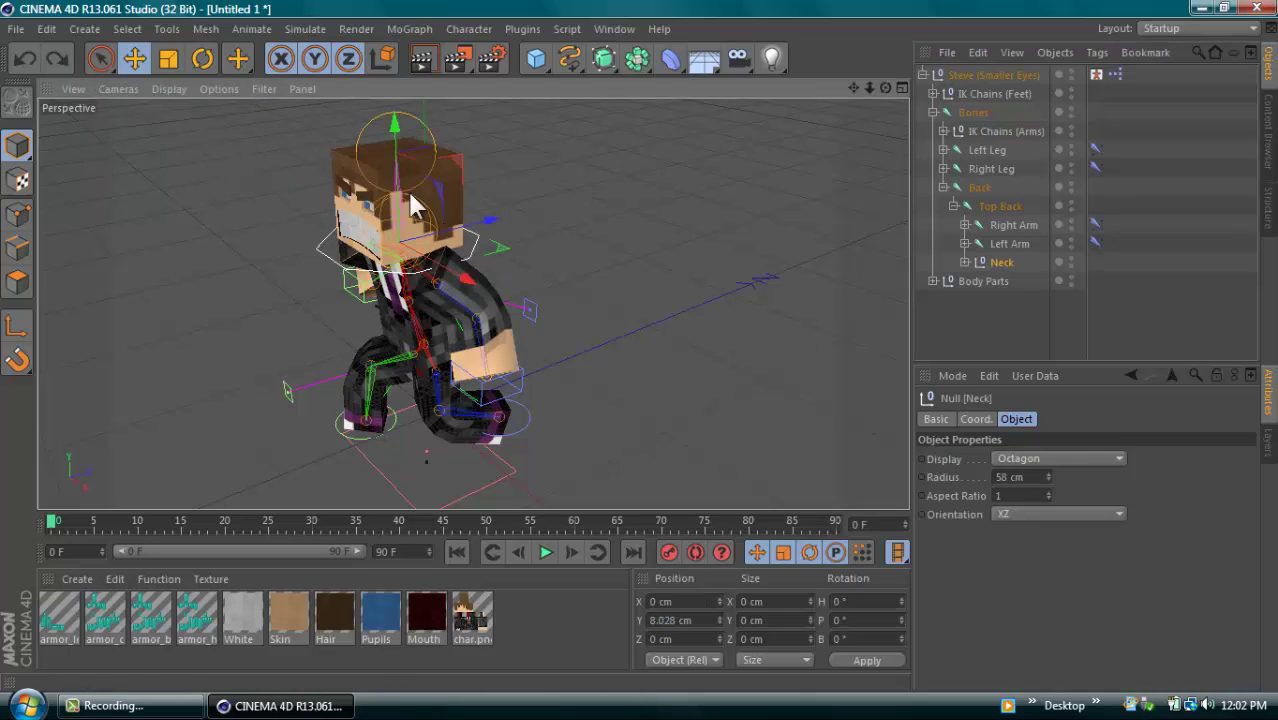
Rotate the Neck to about H -26°, P 12°, B 9°, and deselect it
key(r)
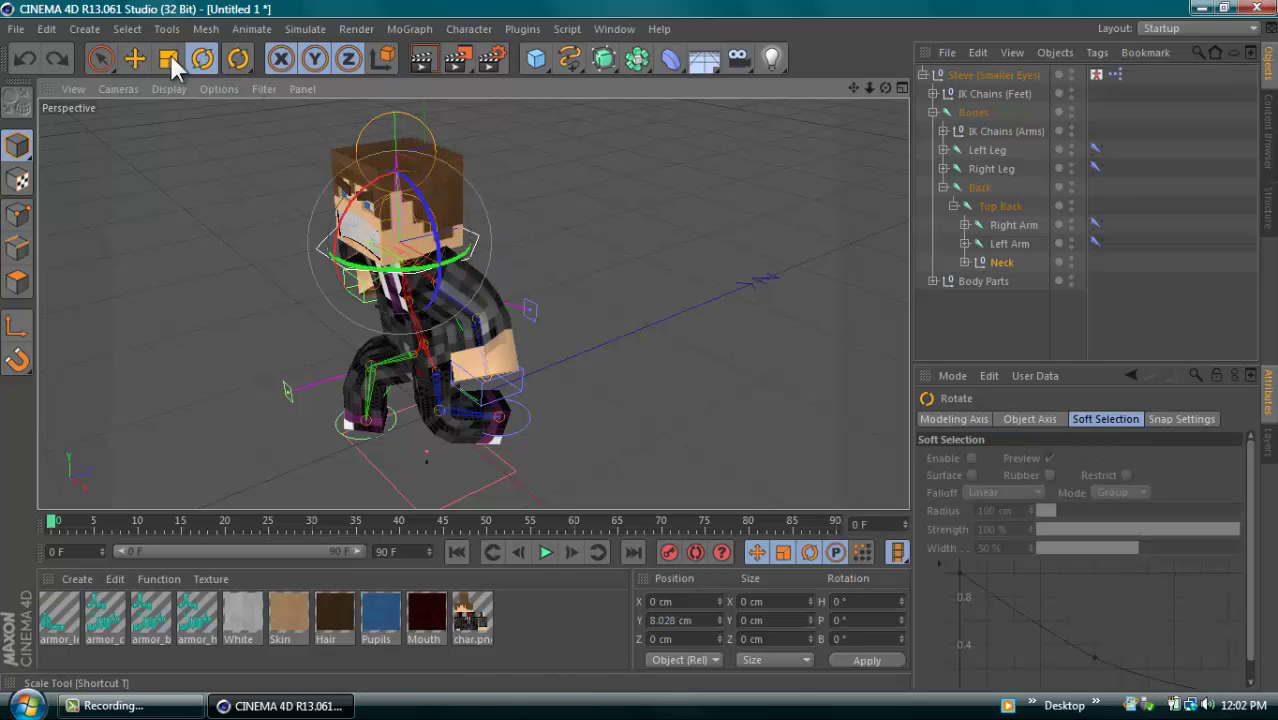
drag(451, 212, 400, 248)
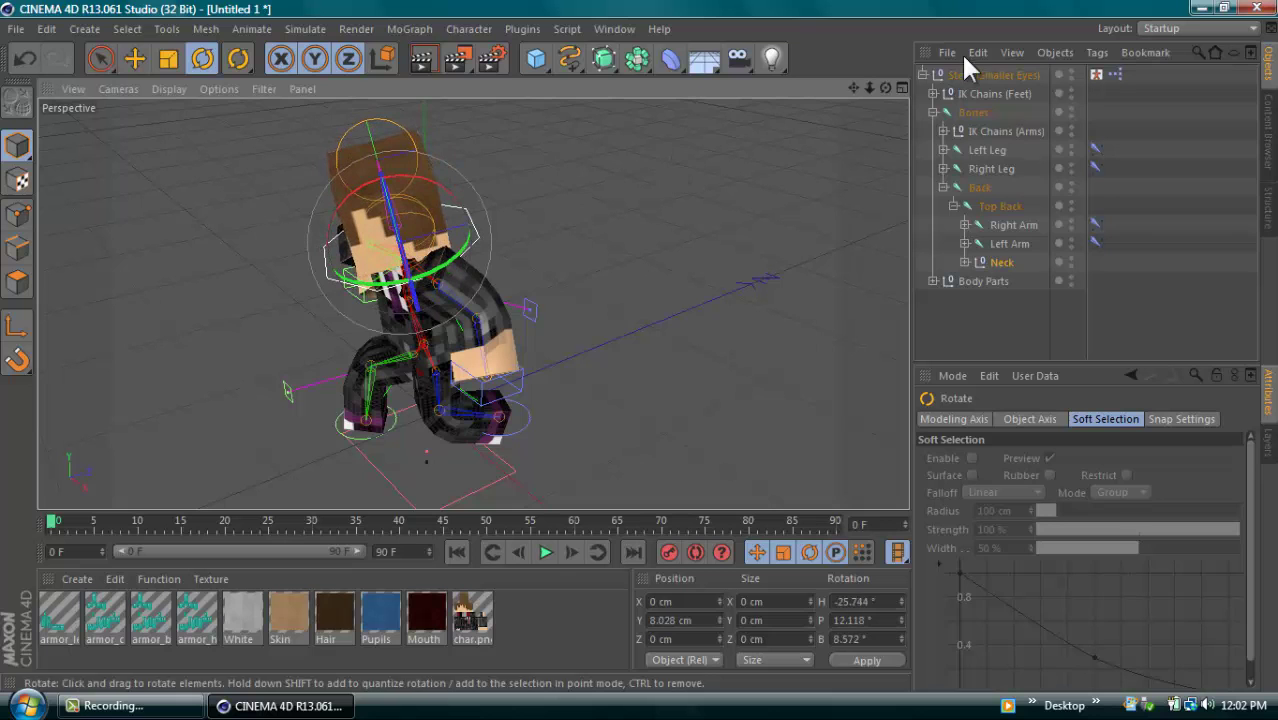
alt+drag(781, 370, 641, 349)
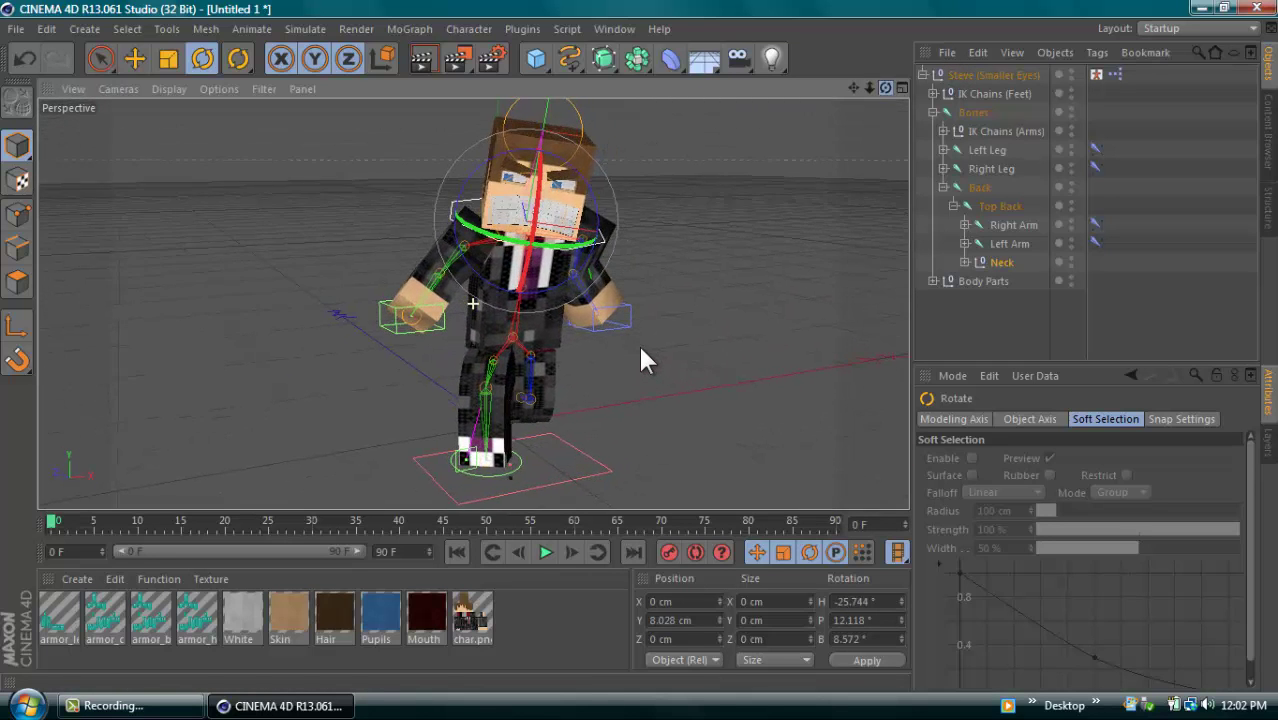
click(996, 303)
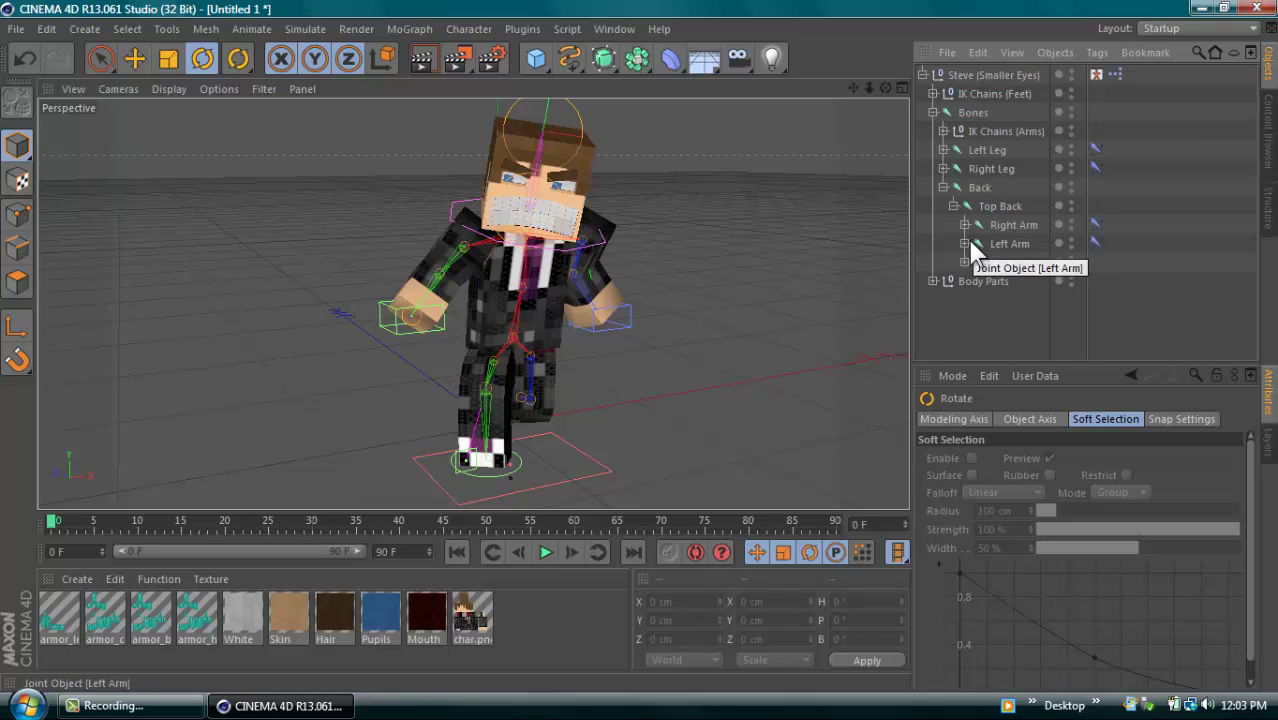
Check inside the Left Arm joint, and collapse the Bones hierarchy while leaving Steve (Smaller Eyes) expanded
click(965, 244)
click(965, 244)
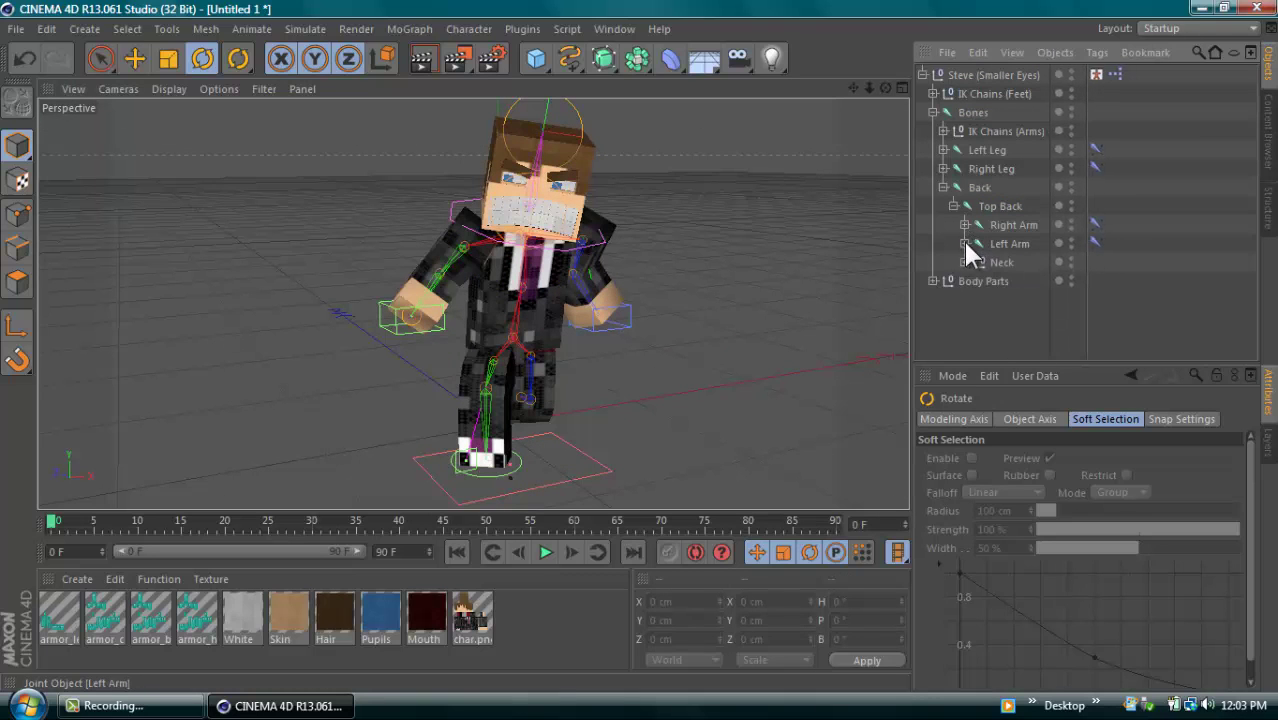
click(933, 112)
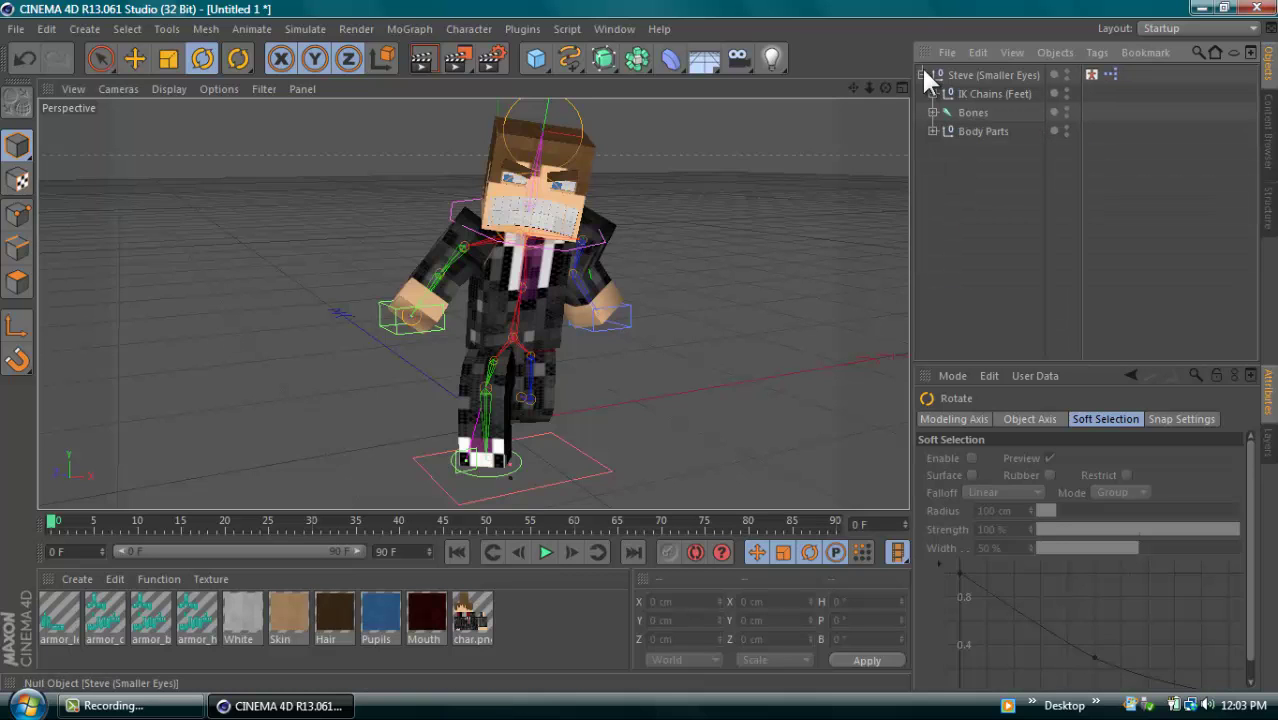
click(921, 74)
click(921, 74)
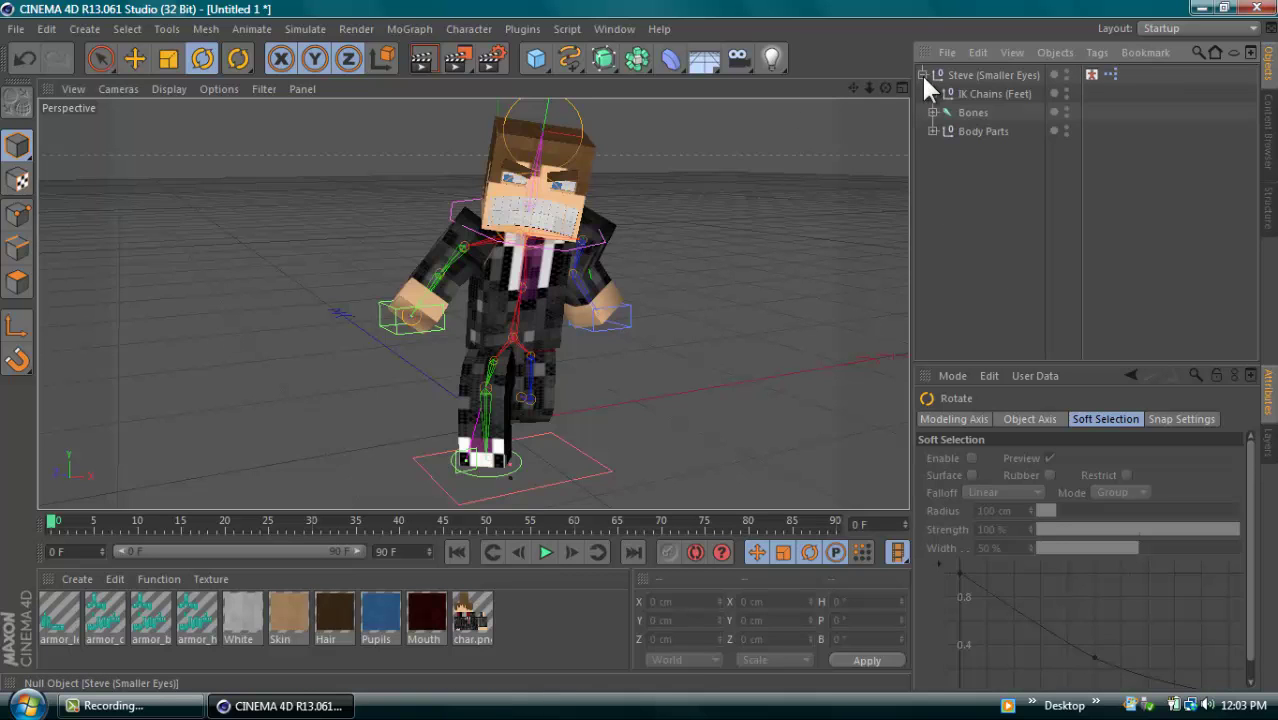
Render the posed character to the Picture Viewer and inspect the image at 51 % zoom
click(452, 60)
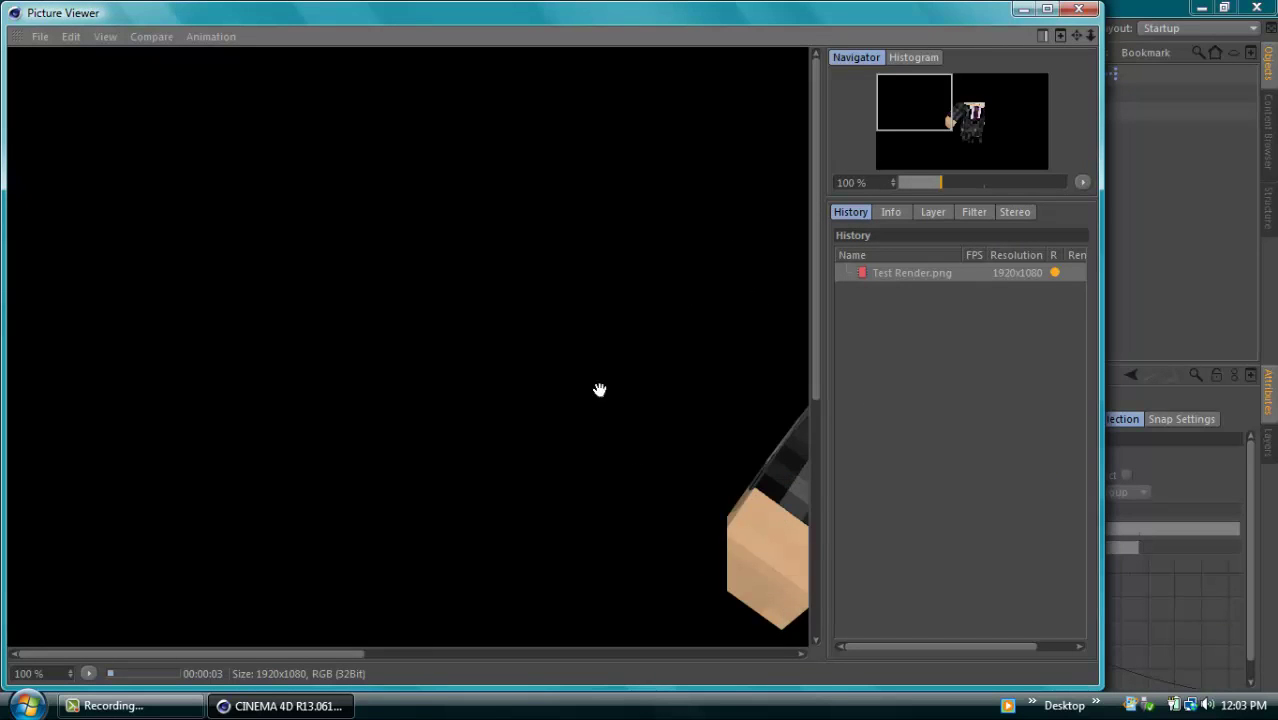
drag(468, 424, 395, 408)
click(921, 182)
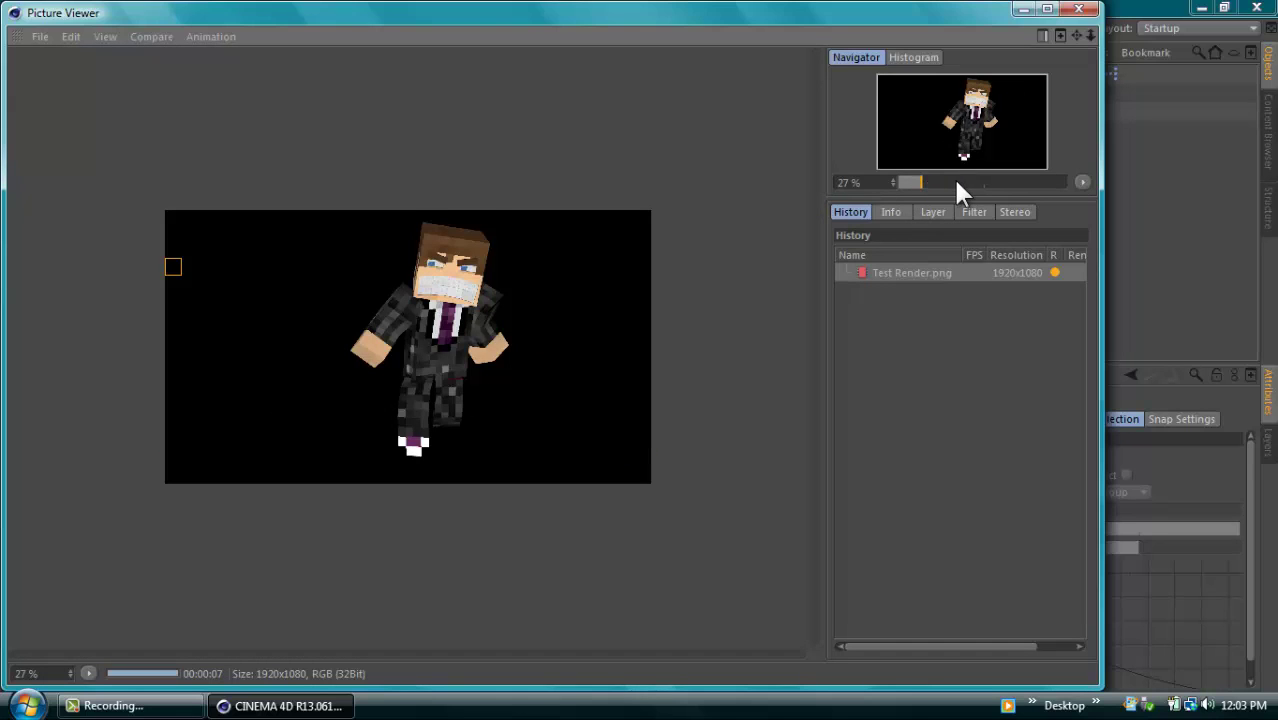
drag(949, 183, 927, 181)
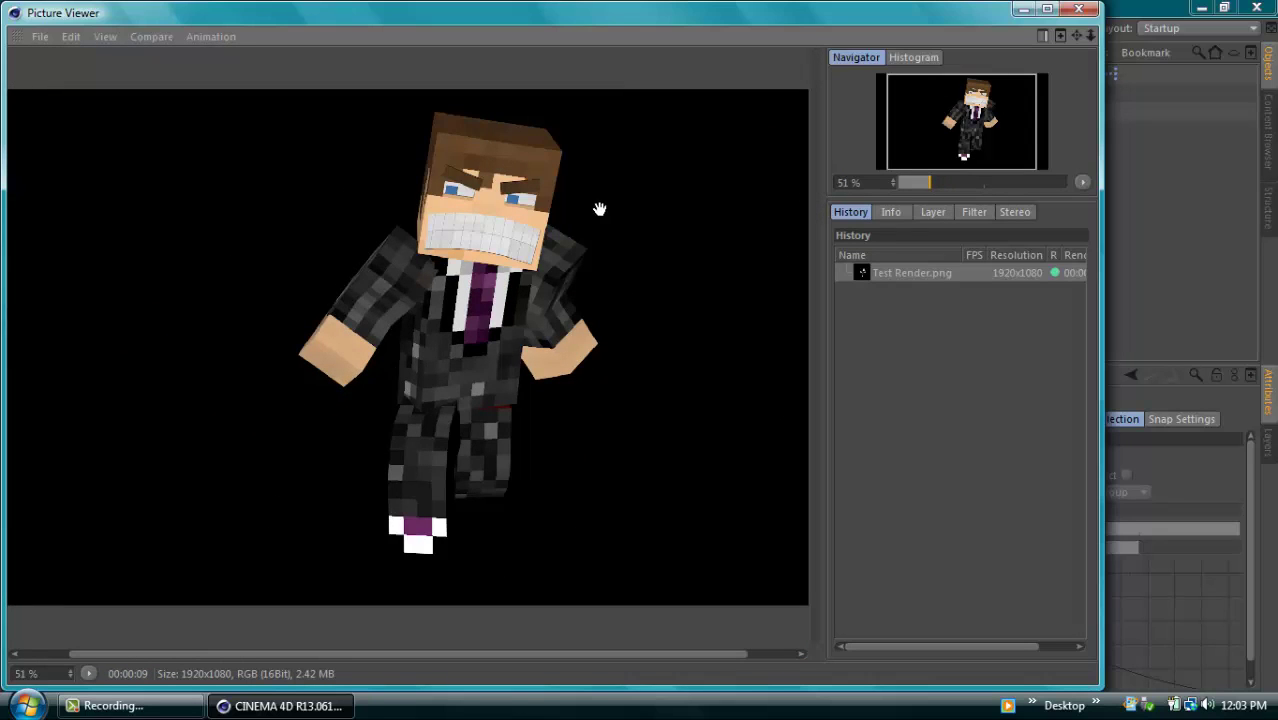
drag(599, 209, 560, 235)
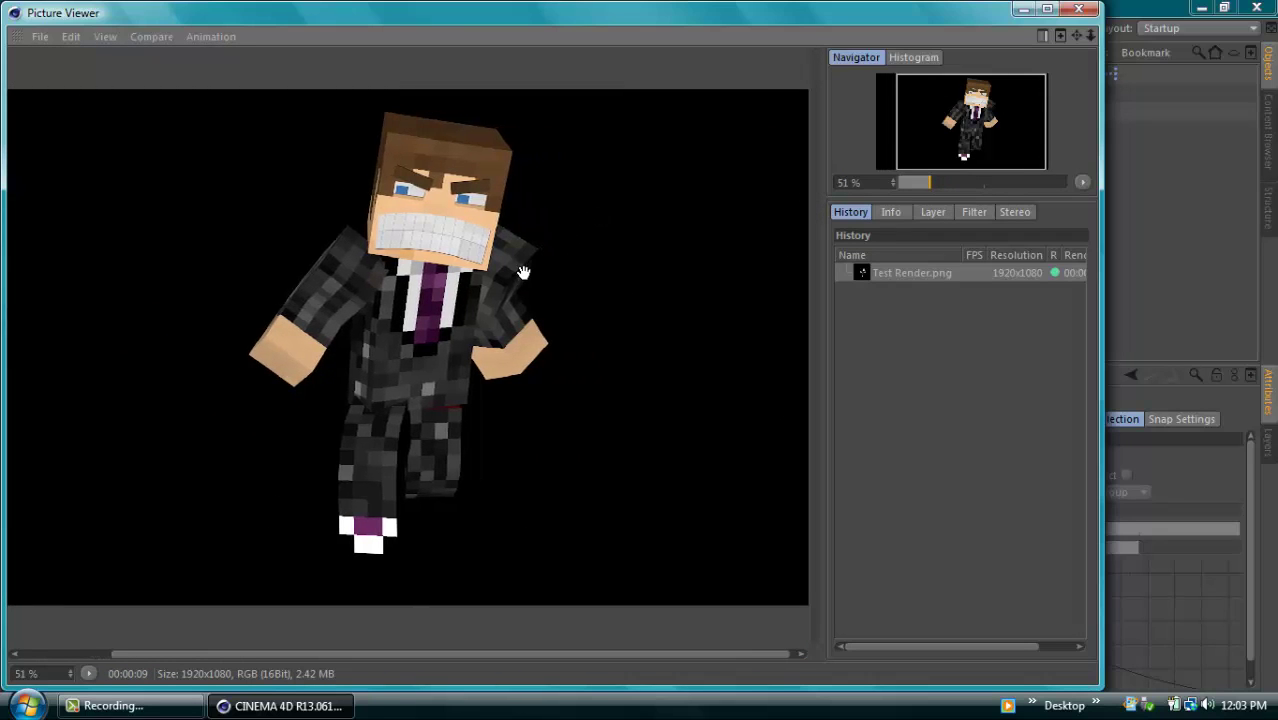
Minimize the render window, view the saved Test Render image from the Documents folder, and close it
click(1199, 7)
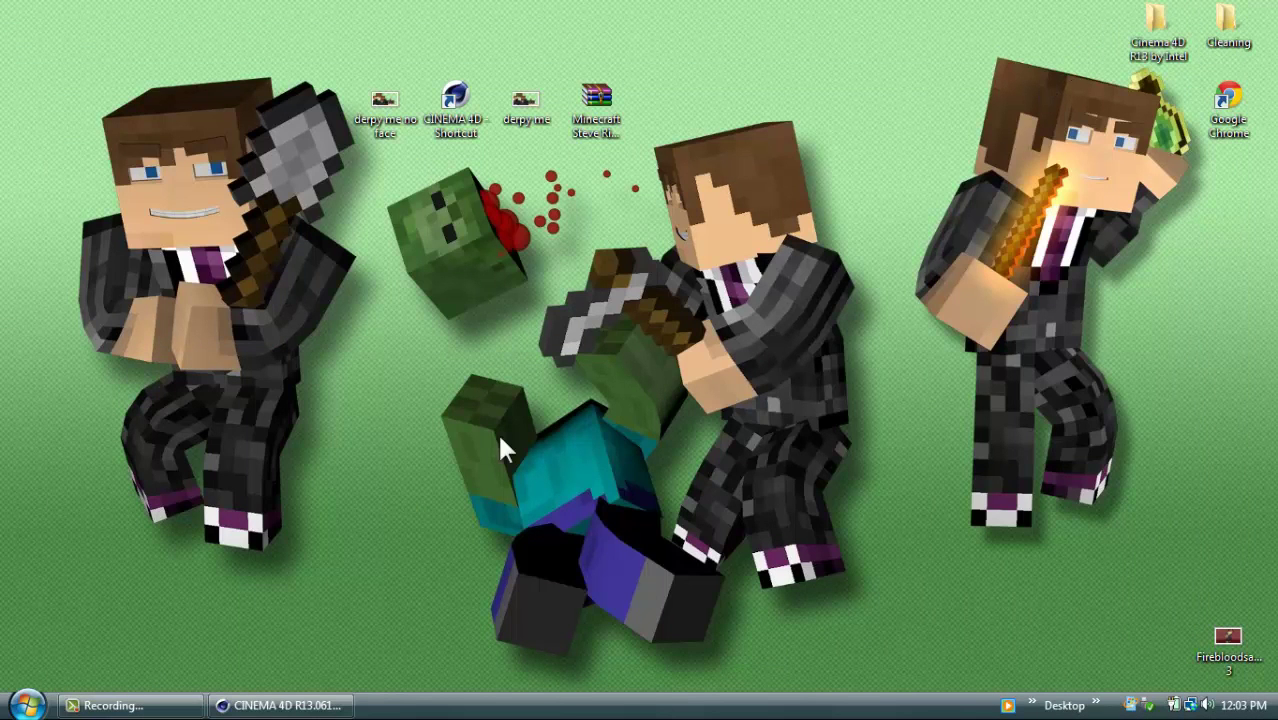
key(super)
mouse_move(305, 110)
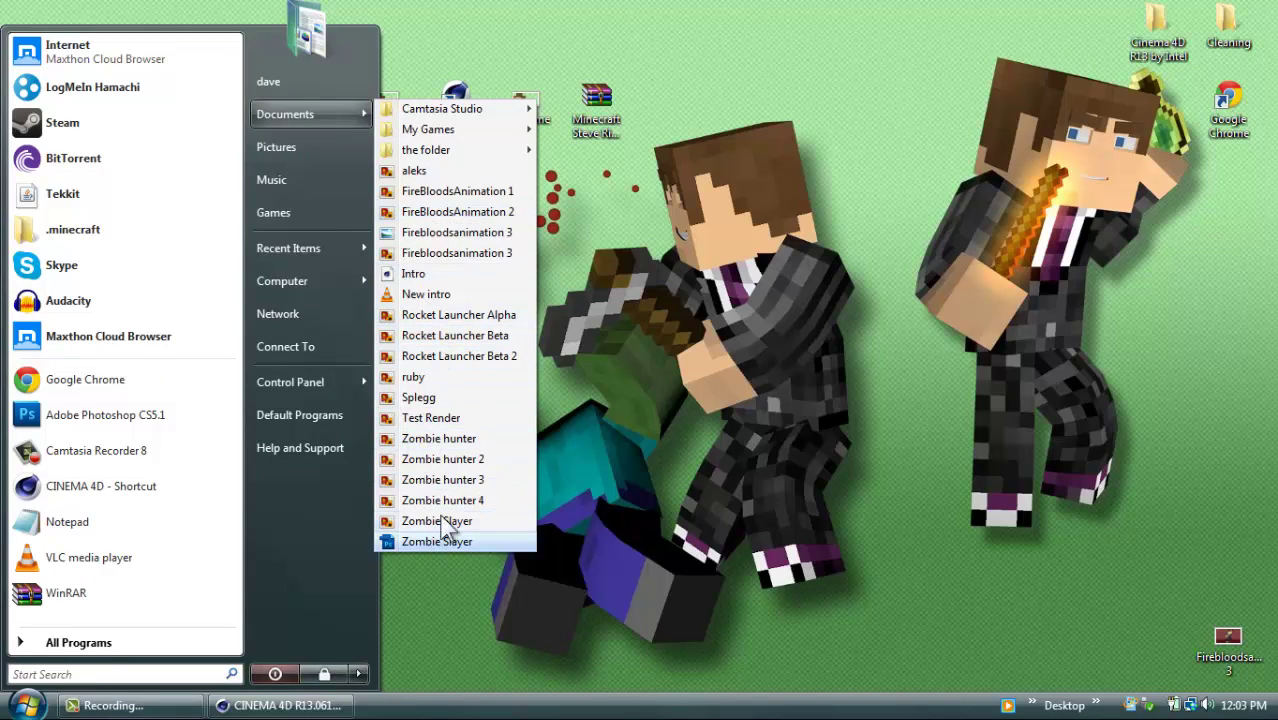
click(440, 421)
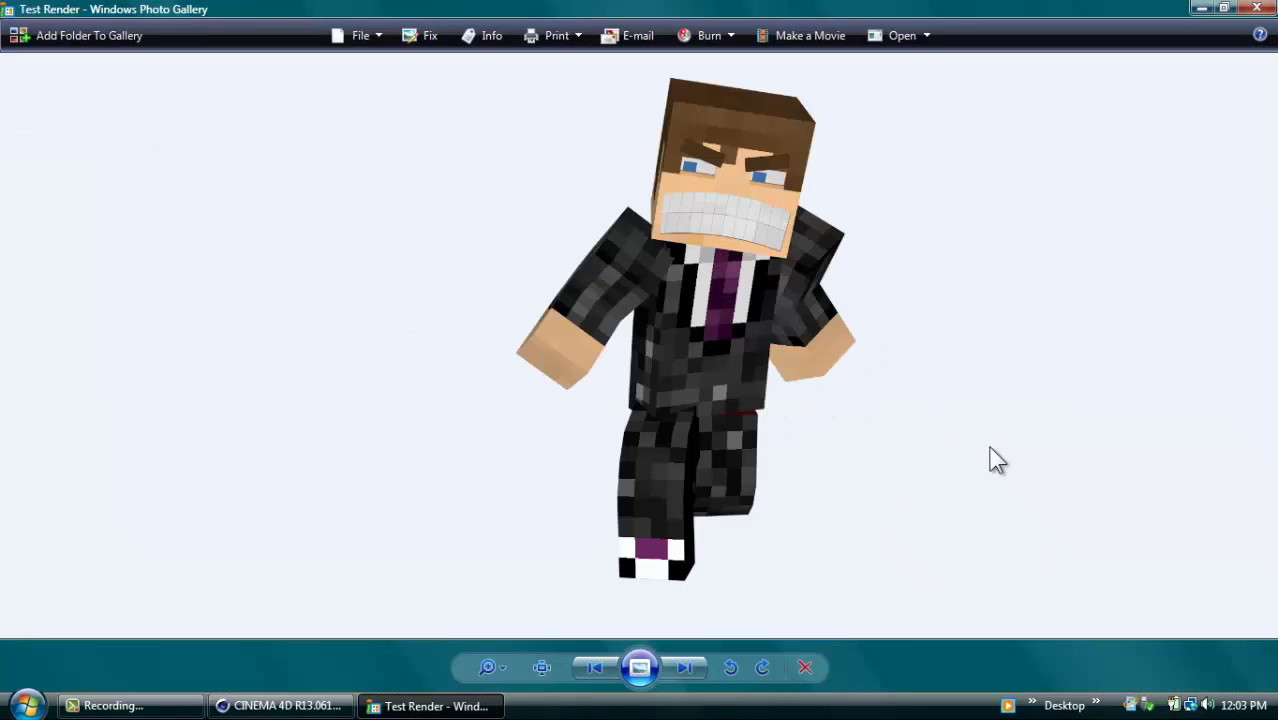
click(1260, 8)
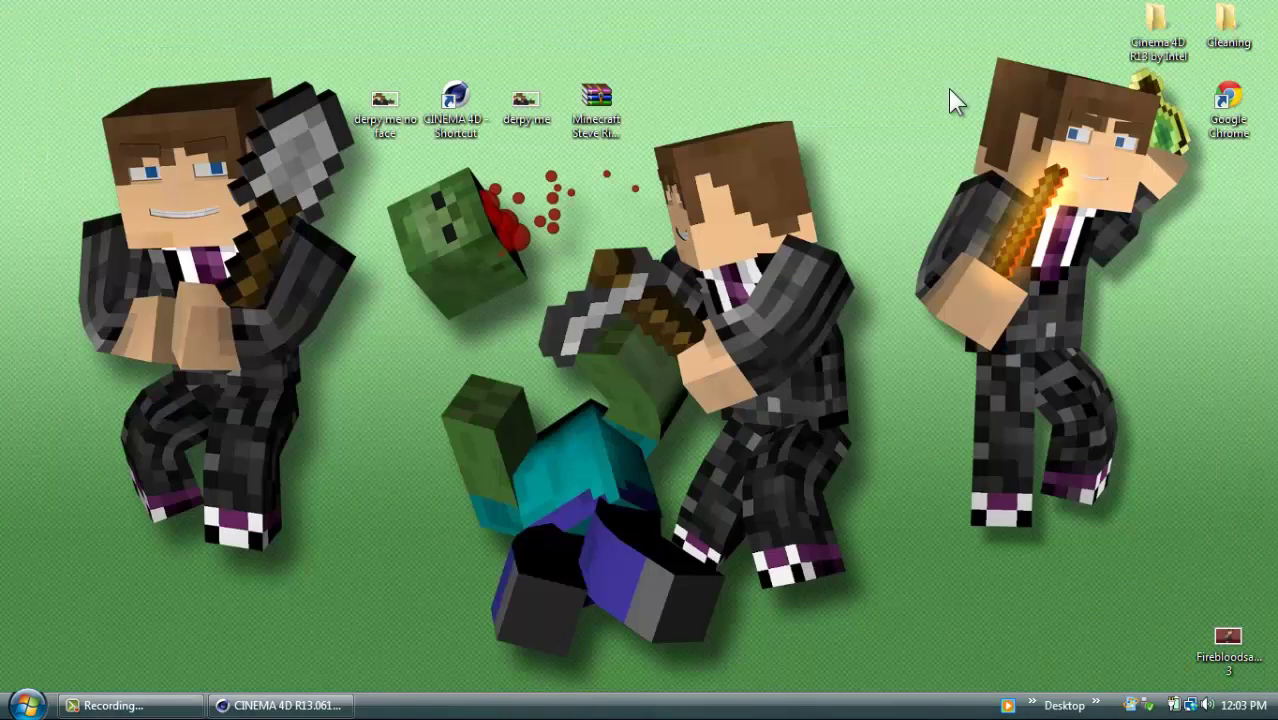
Switch back to Cinema 4D and look through the Minecraft model packs in the Content Browser
click(290, 706)
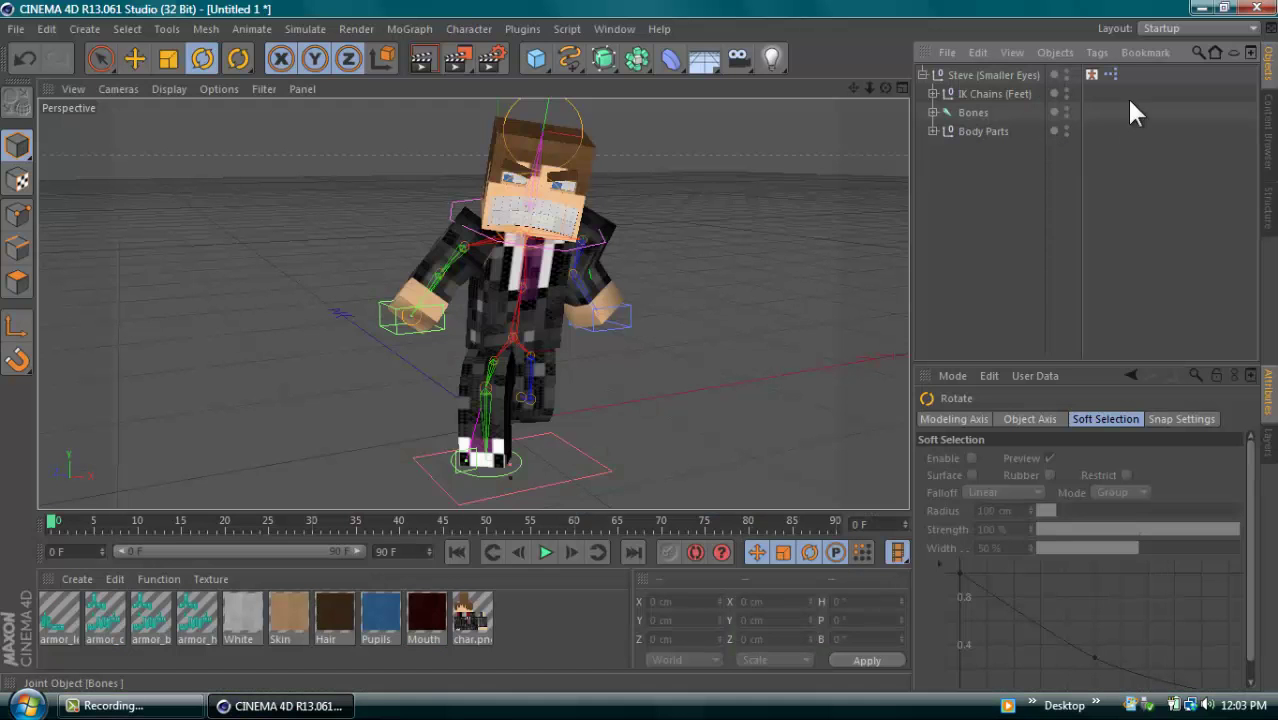
click(1268, 118)
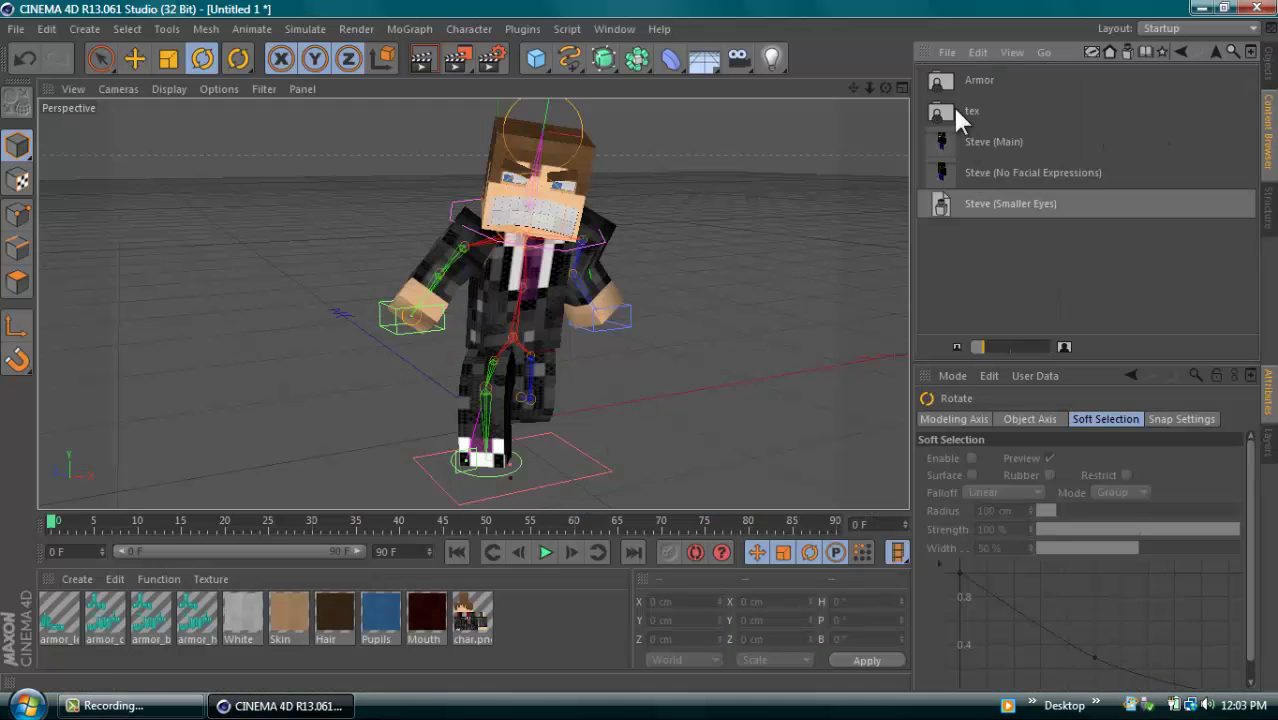
click(1180, 55)
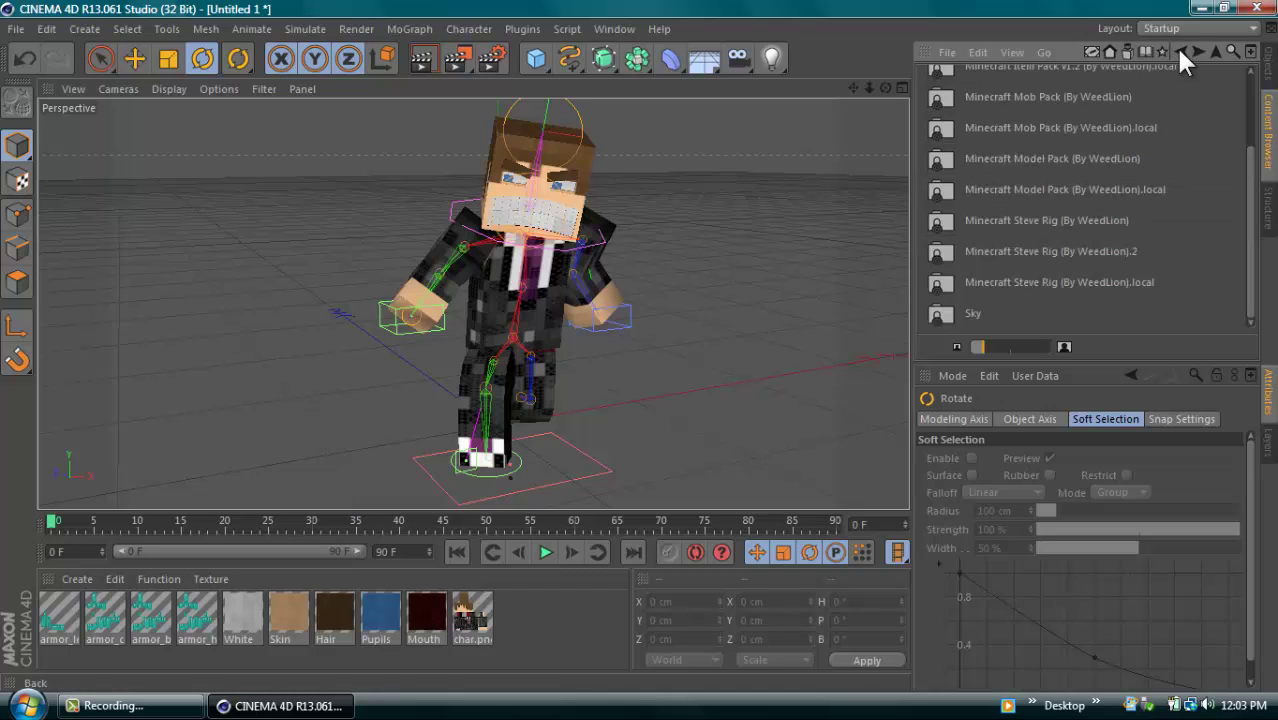
scroll(1252, 145, up, 1)
scroll(1254, 143, up, 3)
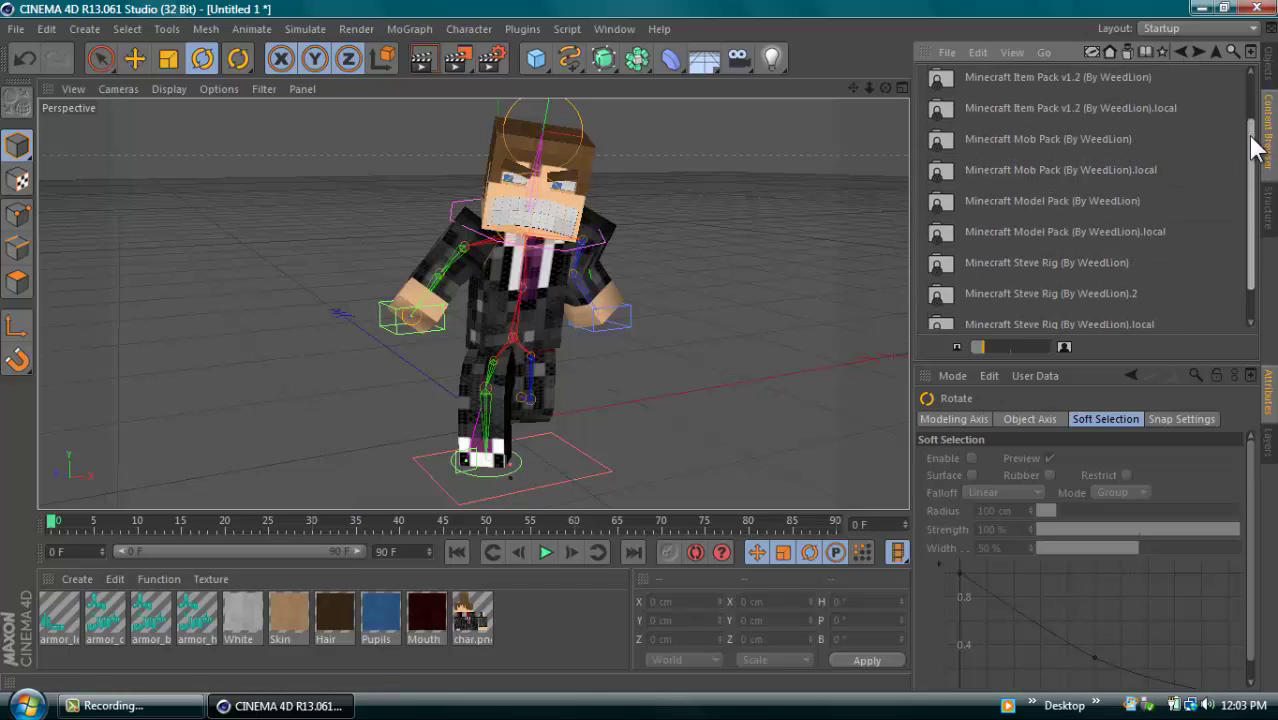
double_click(1019, 162)
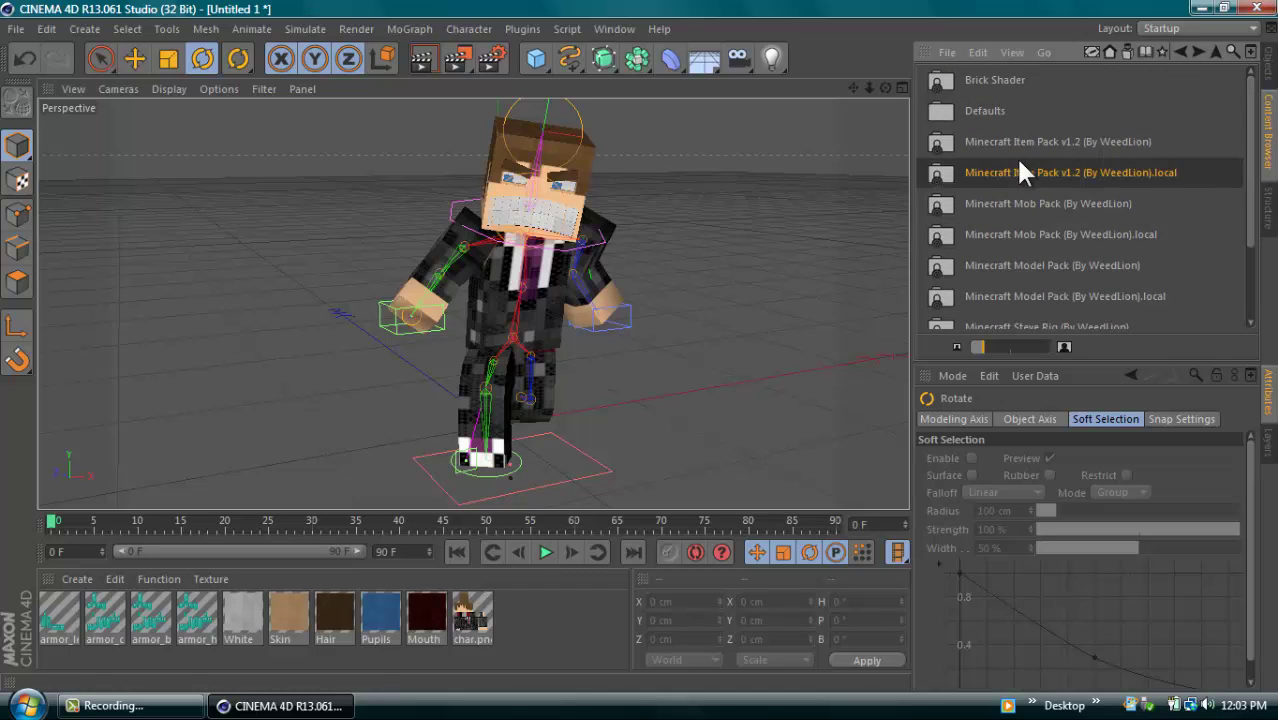
click(1176, 50)
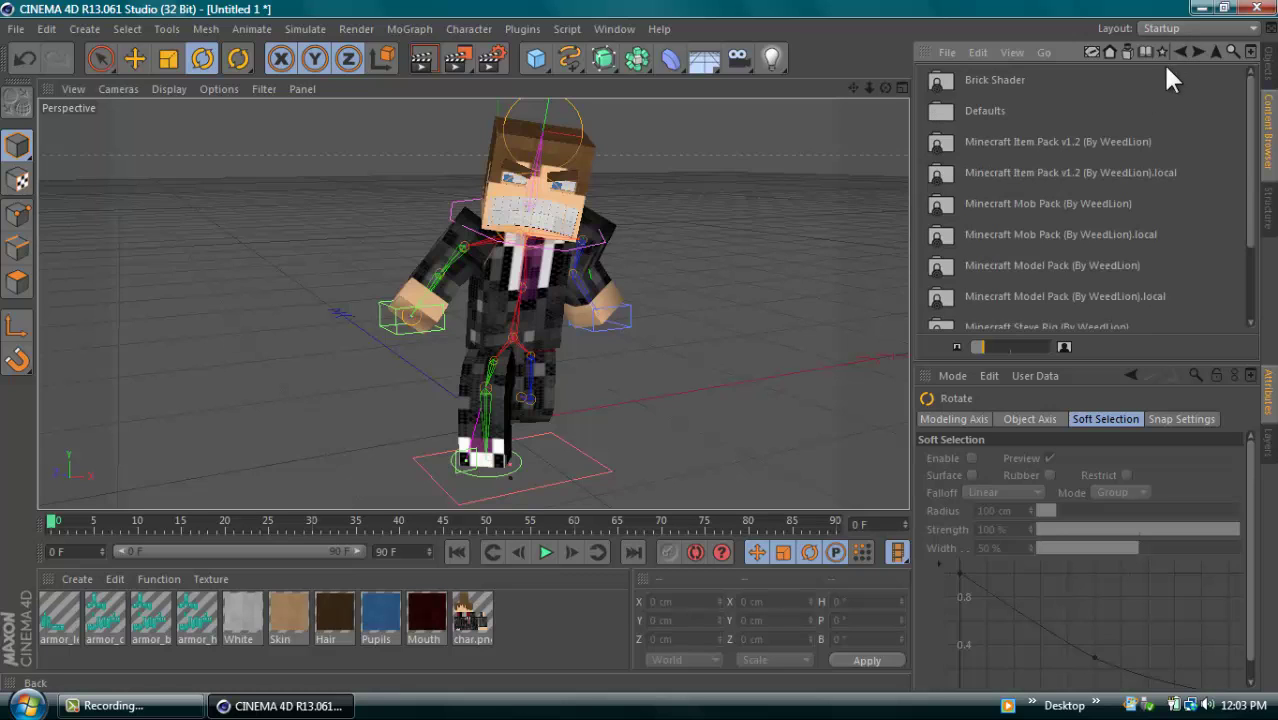
Open the Minecraft Item Pack v1.2 (By WeedLion) and look into its Material folder
drag(1252, 183, 1242, 250)
scroll(1242, 248, up, 4)
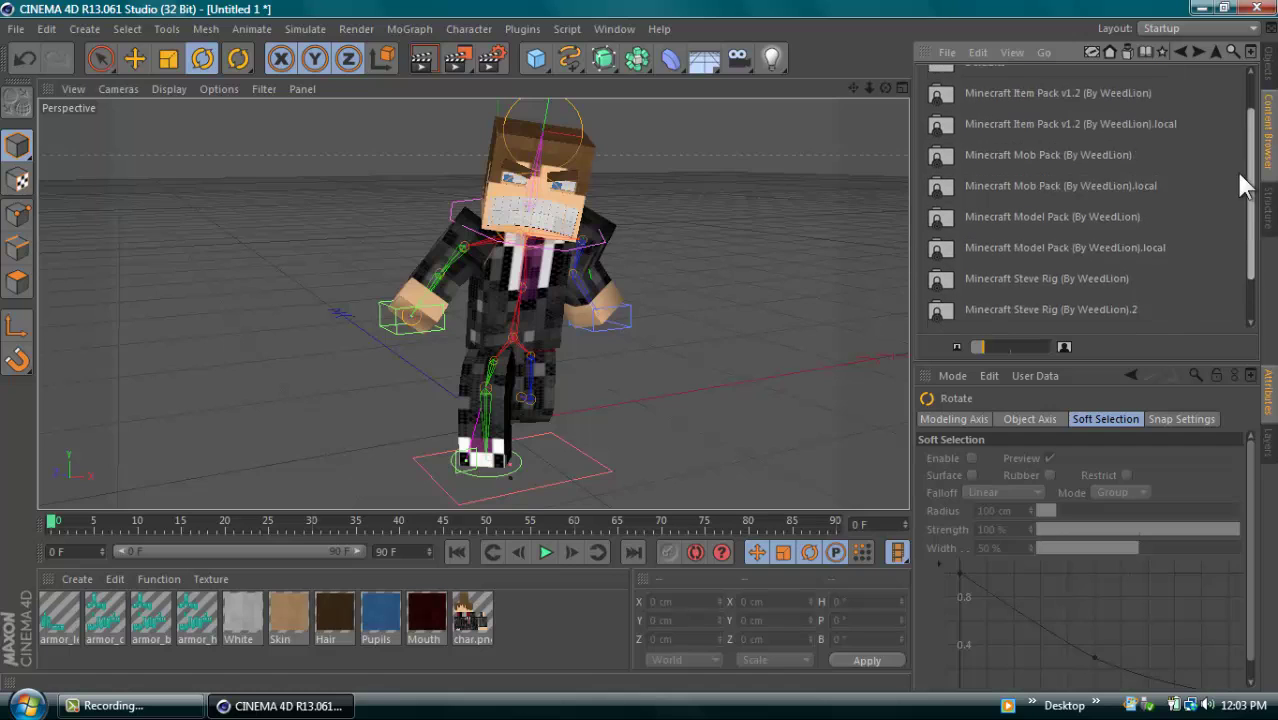
double_click(1060, 158)
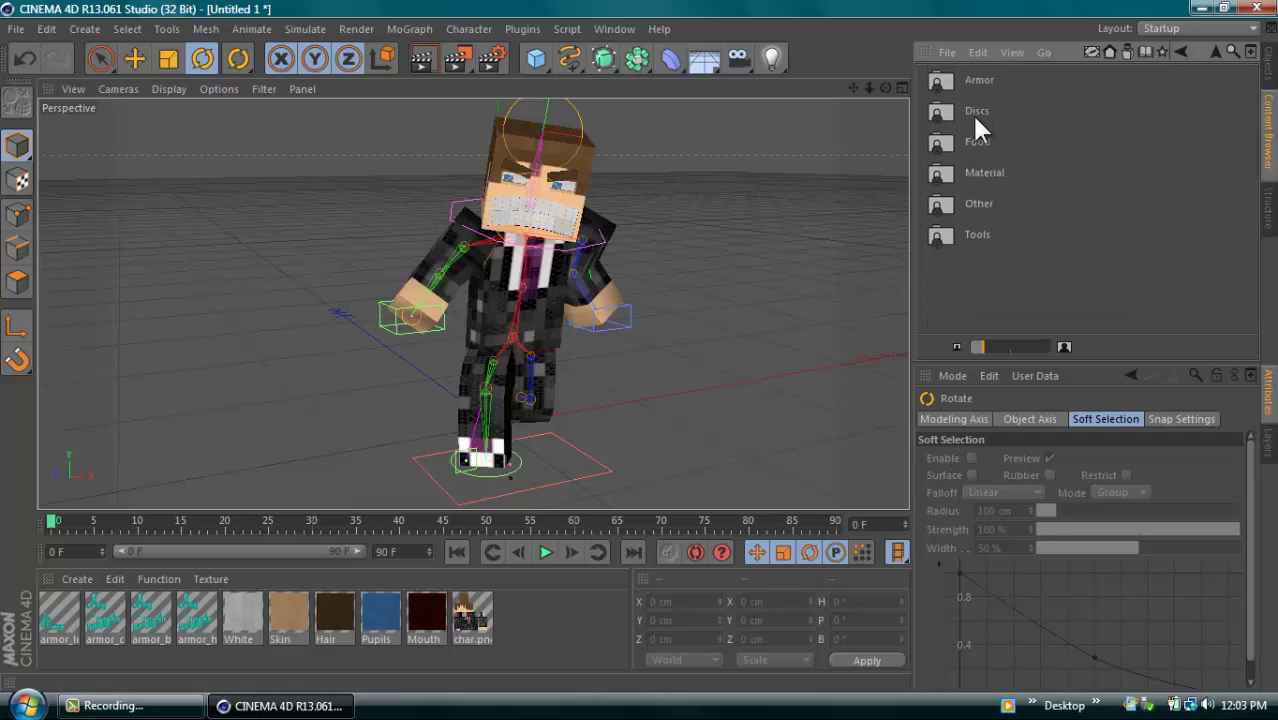
double_click(980, 170)
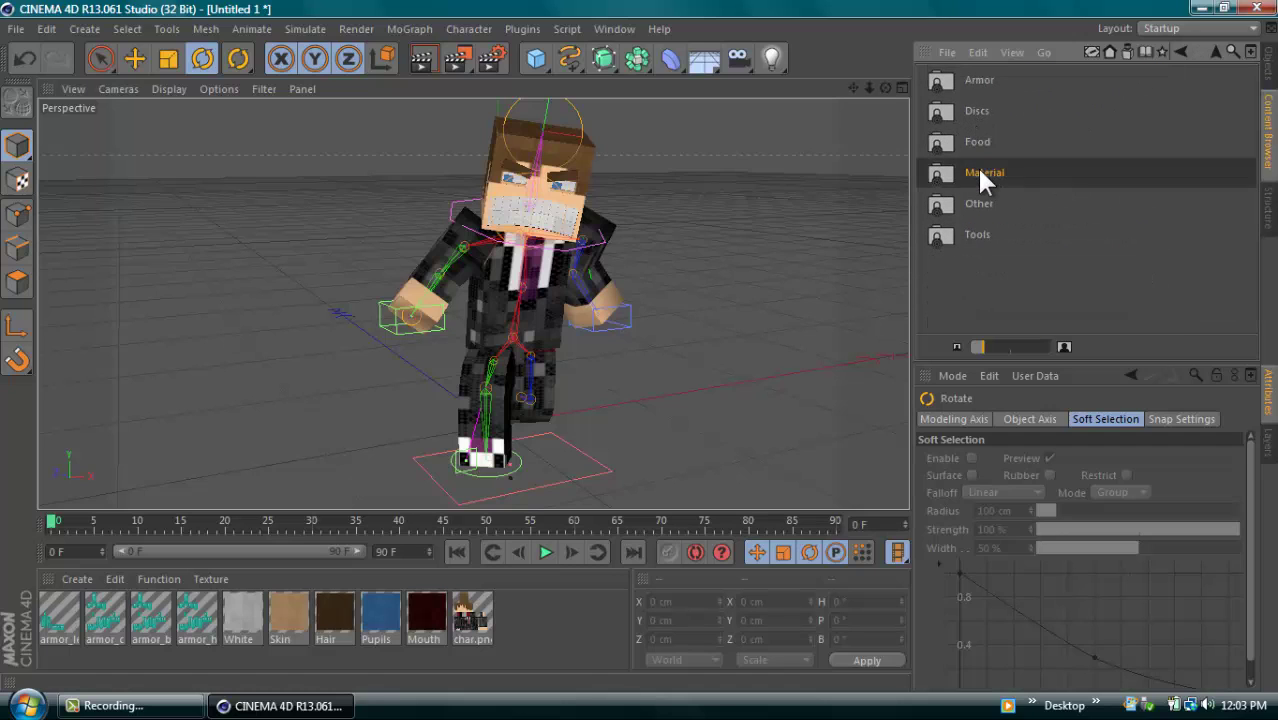
click(1182, 53)
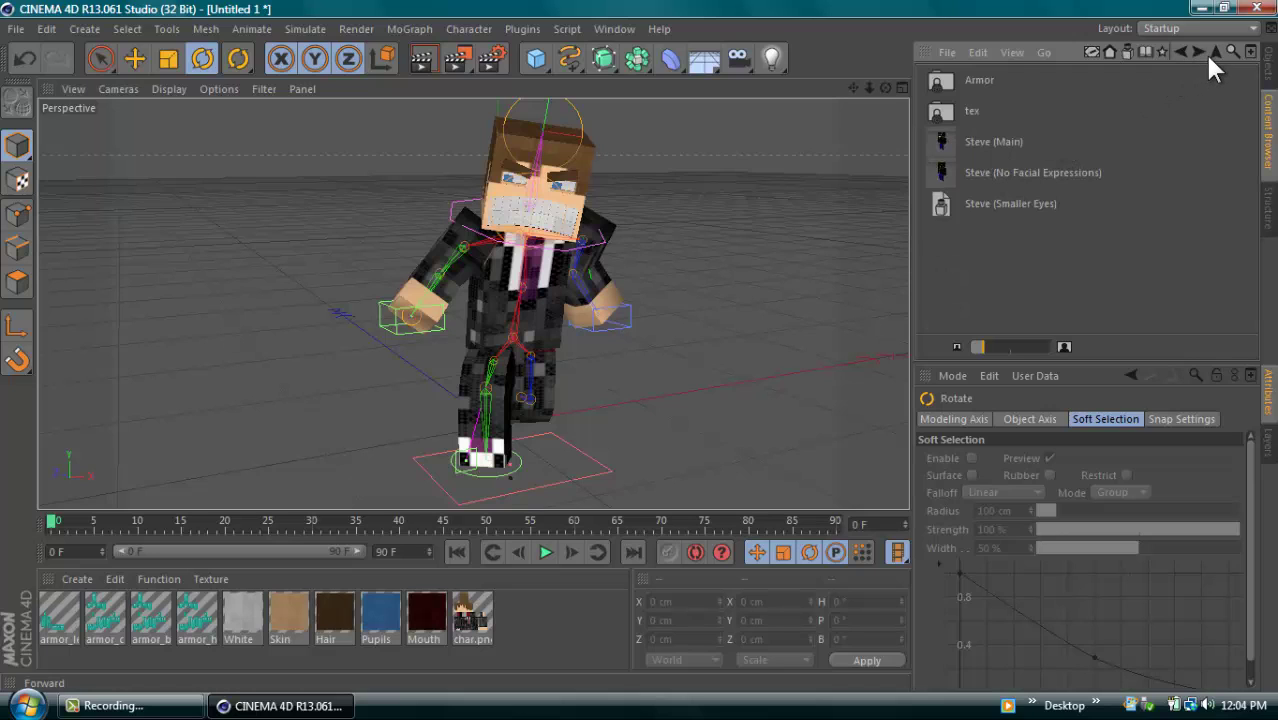
Open the Other folder in Minecraft Item Pack v1.2 (By WeedLion).local and browse its items
click(1212, 54)
double_click(995, 169)
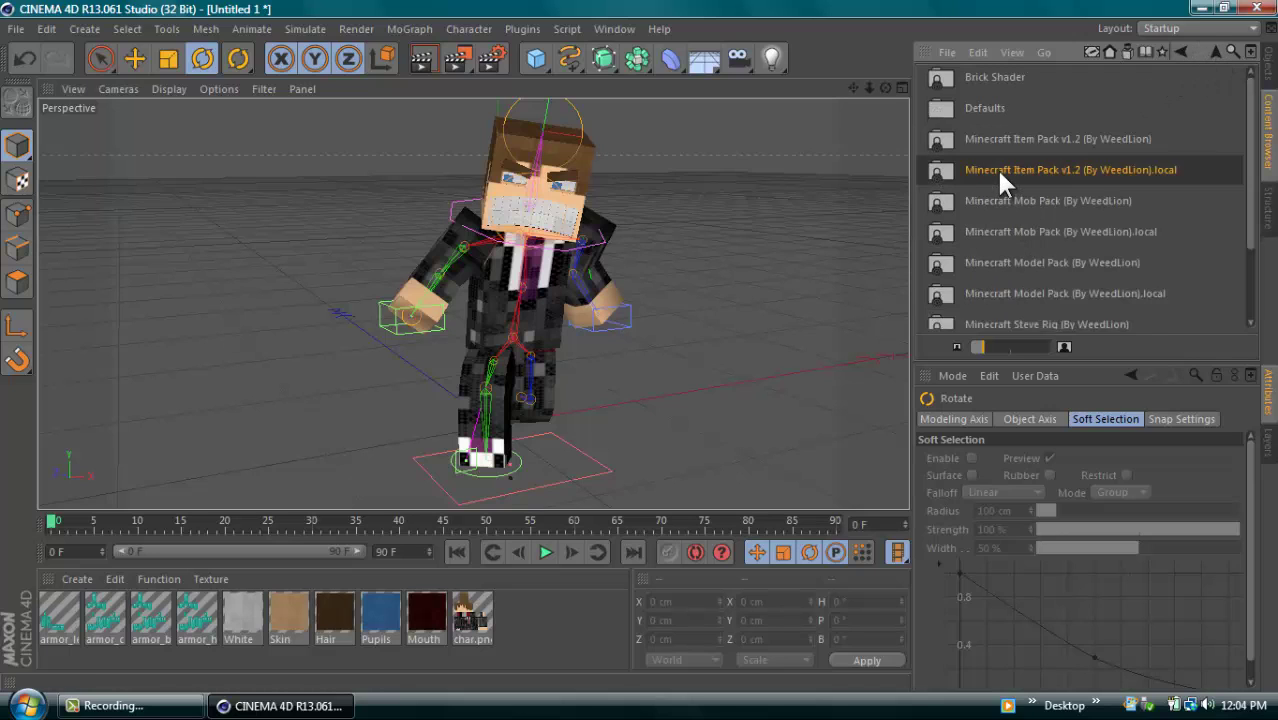
double_click(970, 200)
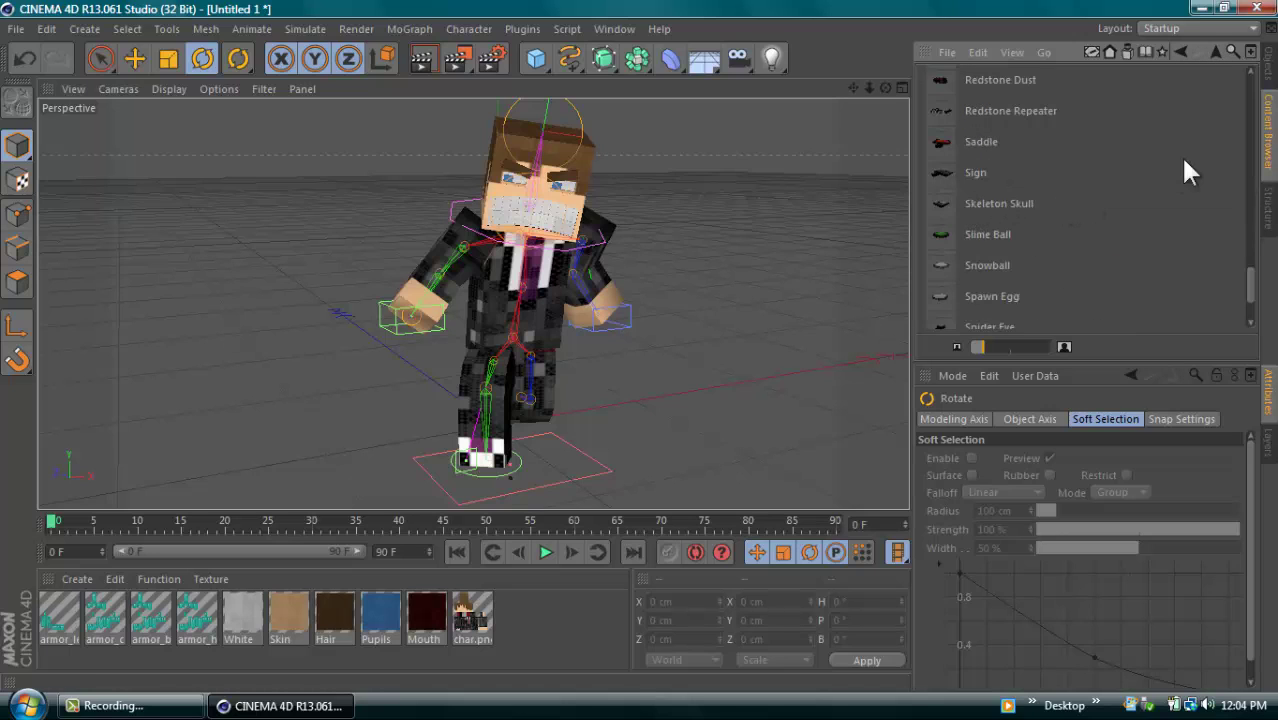
drag(1258, 295, 1257, 137)
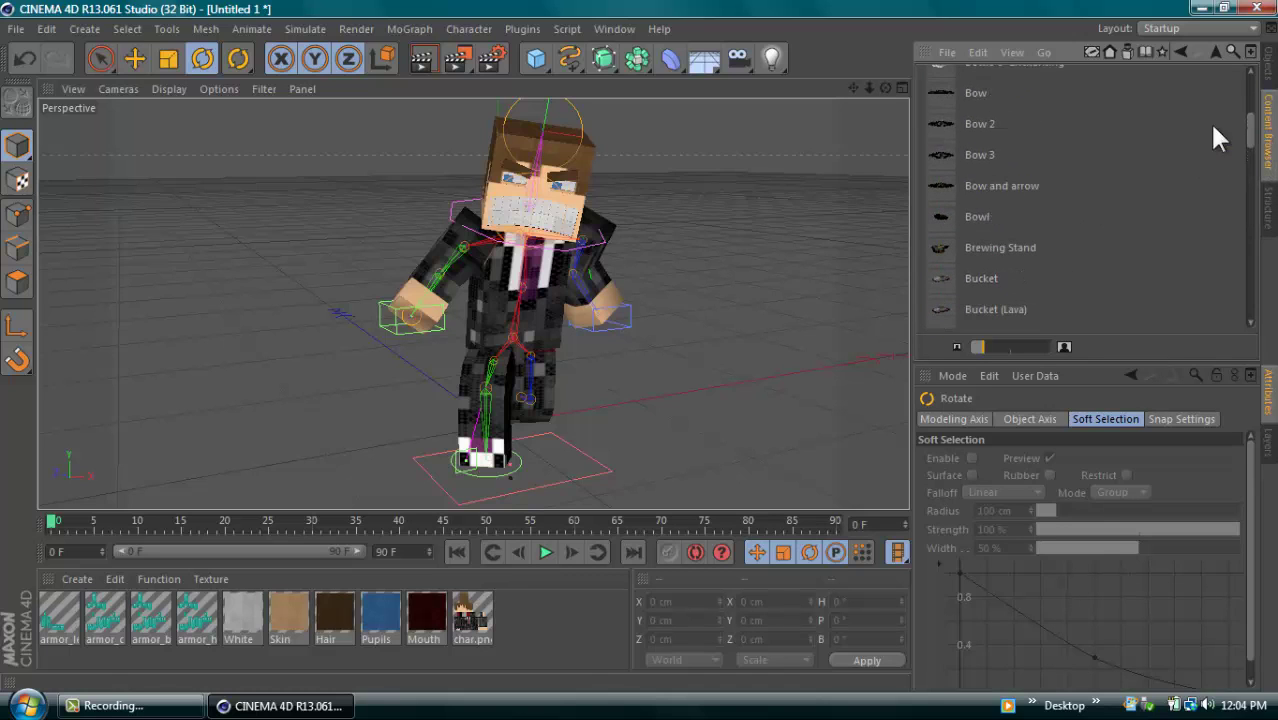
Load the Bow 3 model into the scene and move it beside the character to about X 164 cm, Y 69 cm
double_click(979, 160)
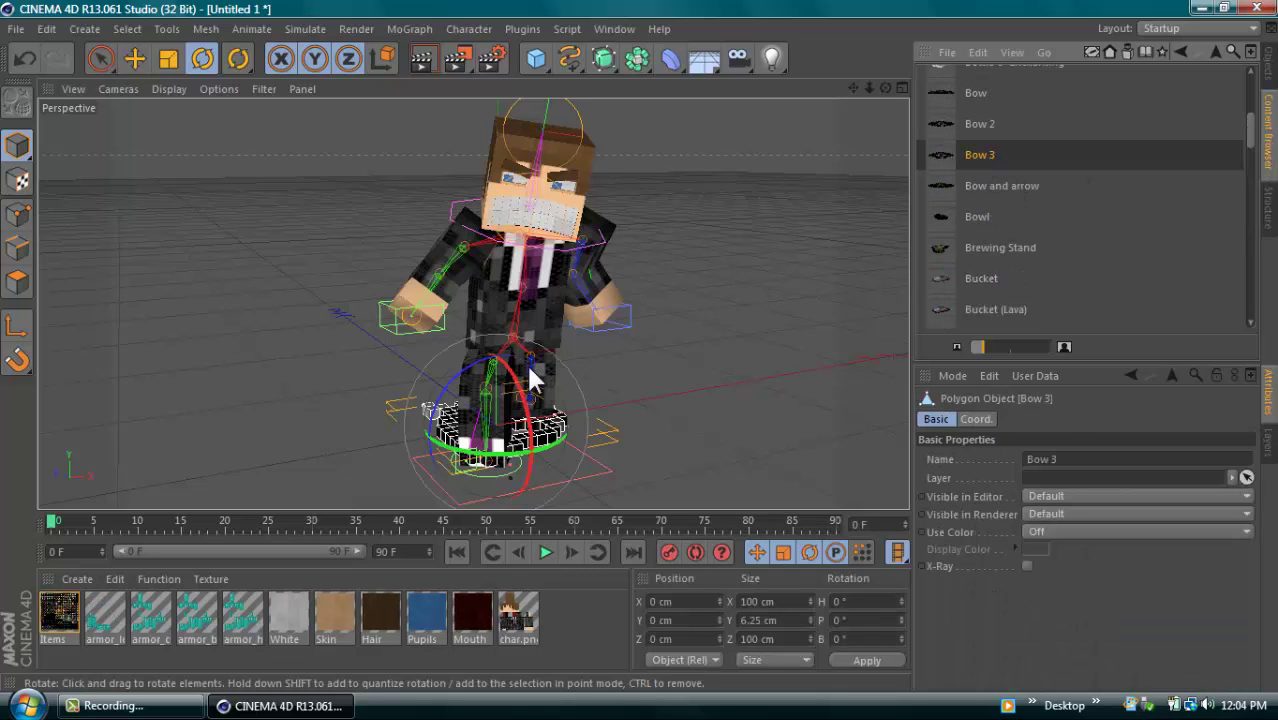
click(132, 57)
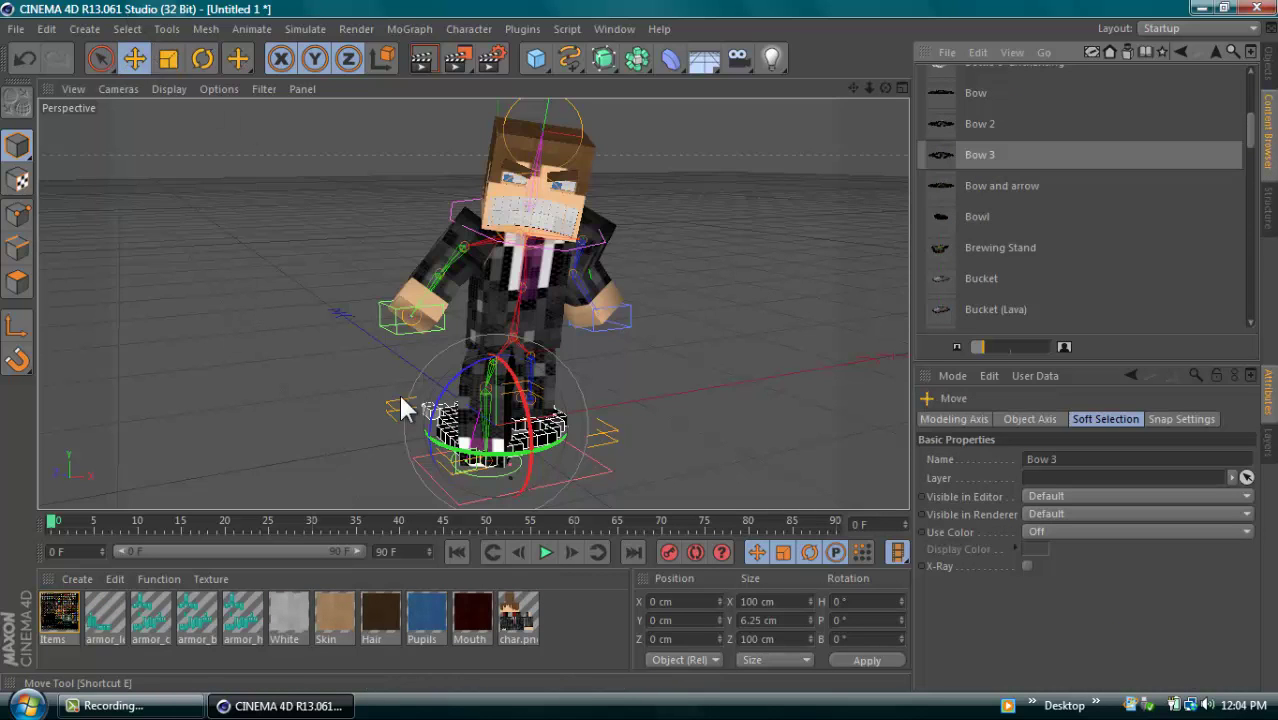
drag(497, 366, 558, 318)
drag(649, 305, 813, 223)
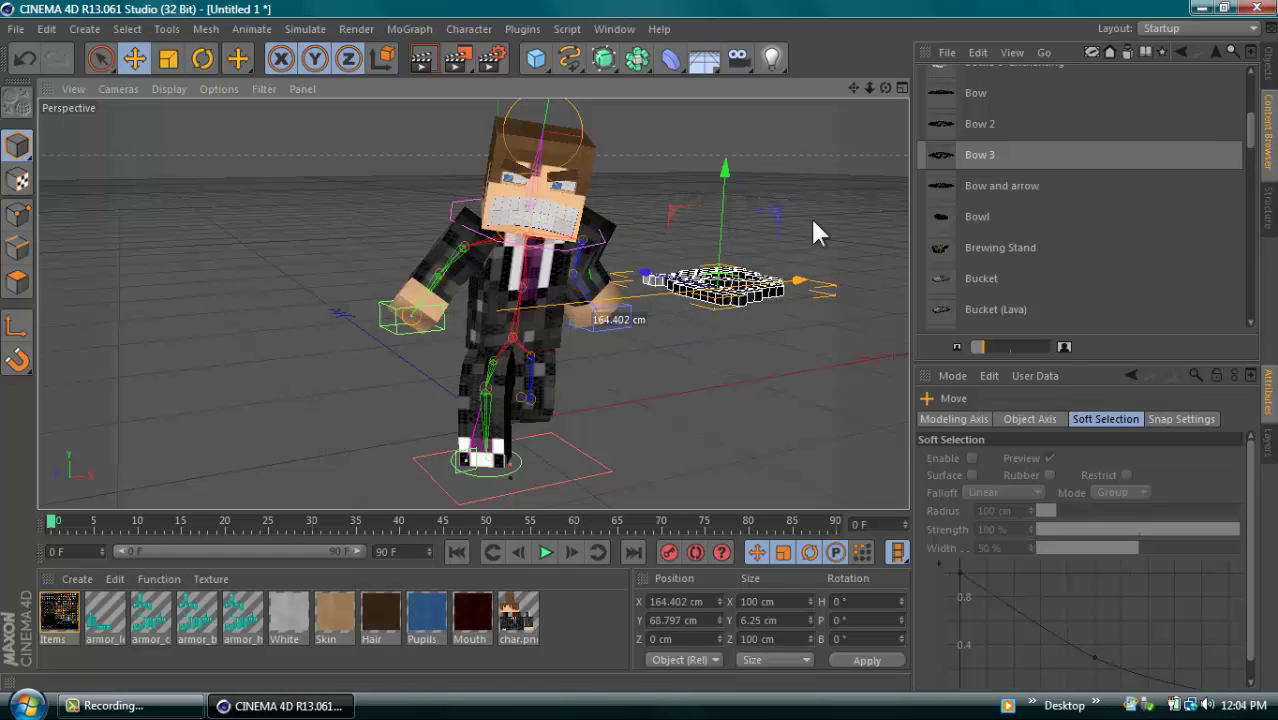
Render the active view from above to preview the character and the bow
alt+drag(645, 350, 878, 100)
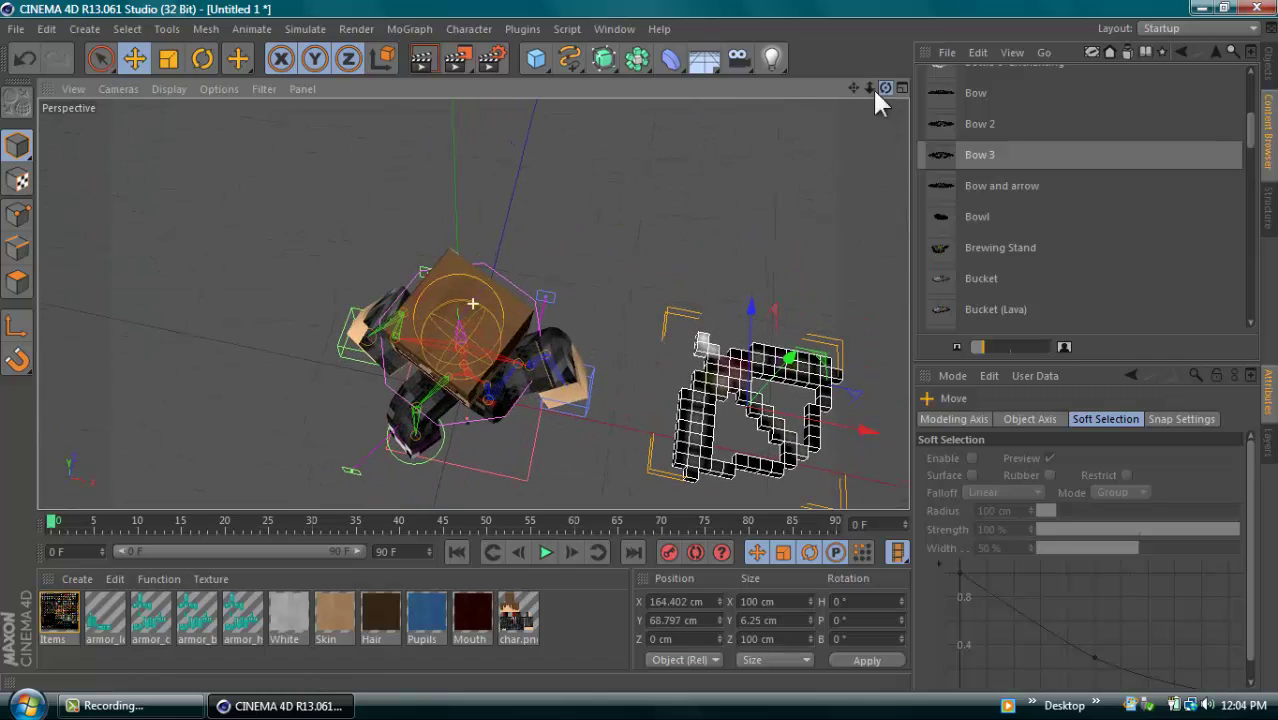
click(421, 60)
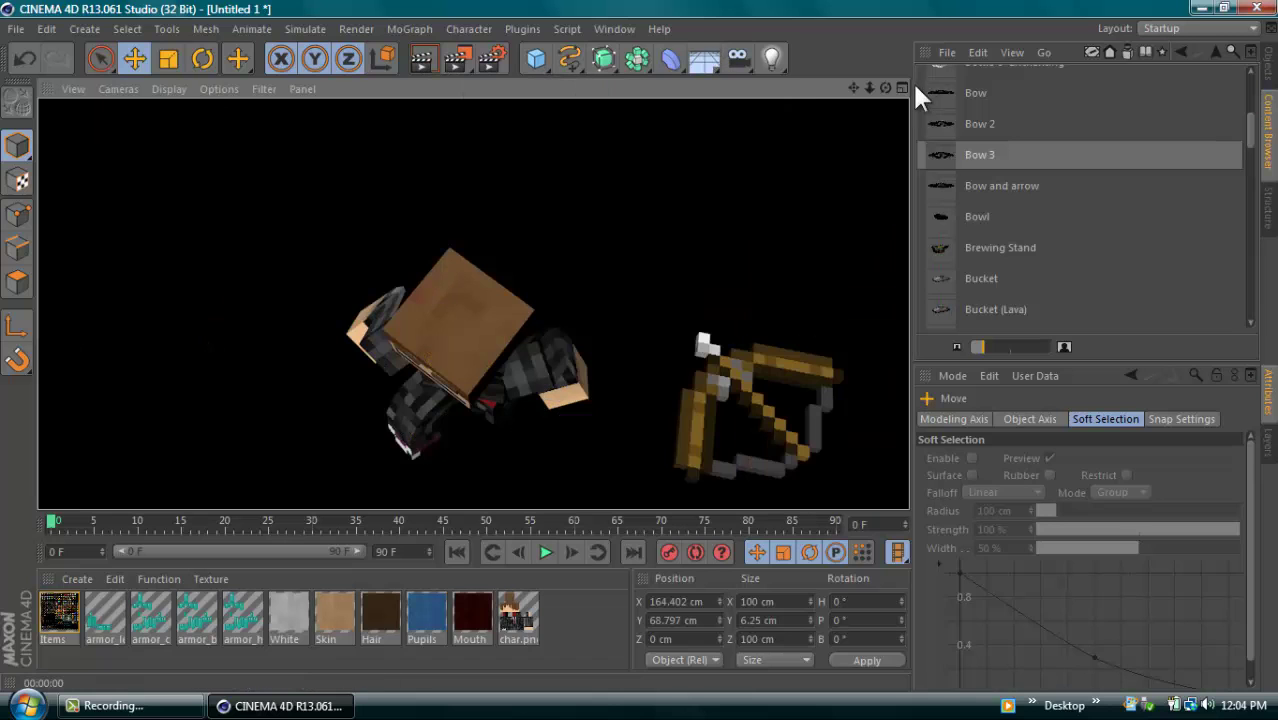
click(641, 350)
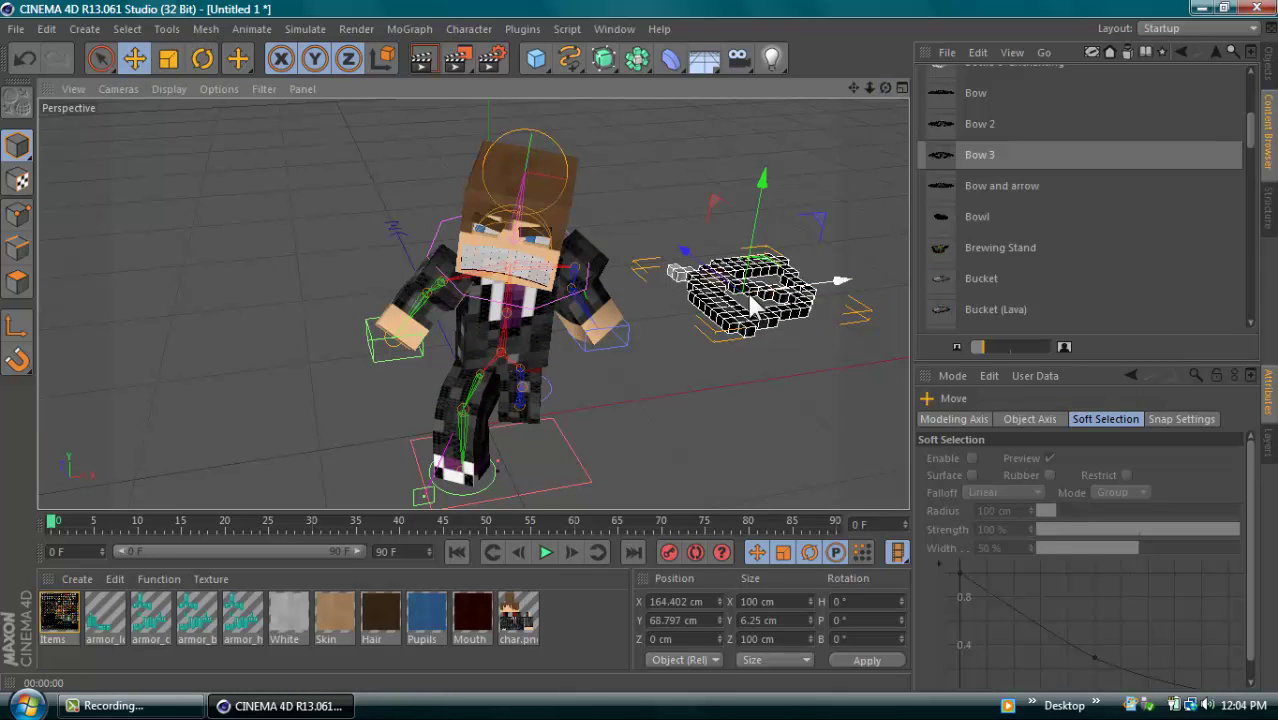
Move the bow to about X -45, Y 68, Z -62 cm beside the character's right hand and rotate it upright
drag(750, 291, 412, 389)
click(203, 59)
drag(443, 450, 481, 373)
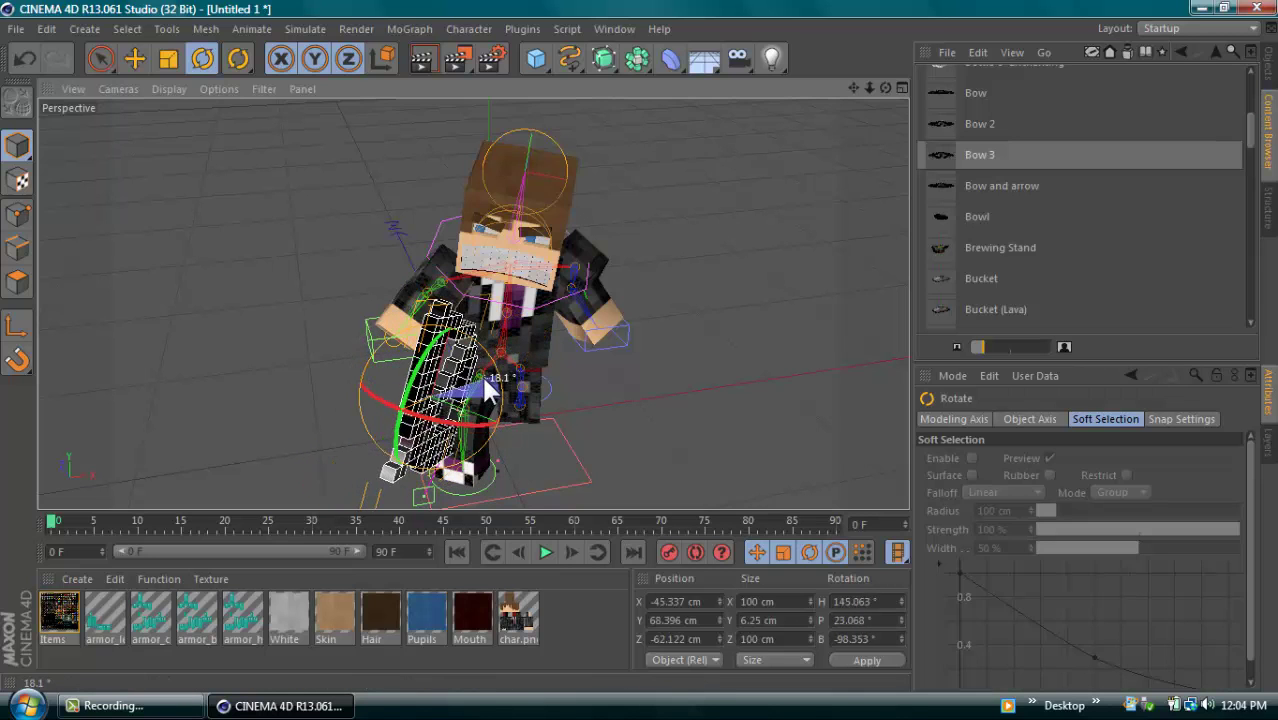
key(Delete)
drag(885, 89, 641, 349)
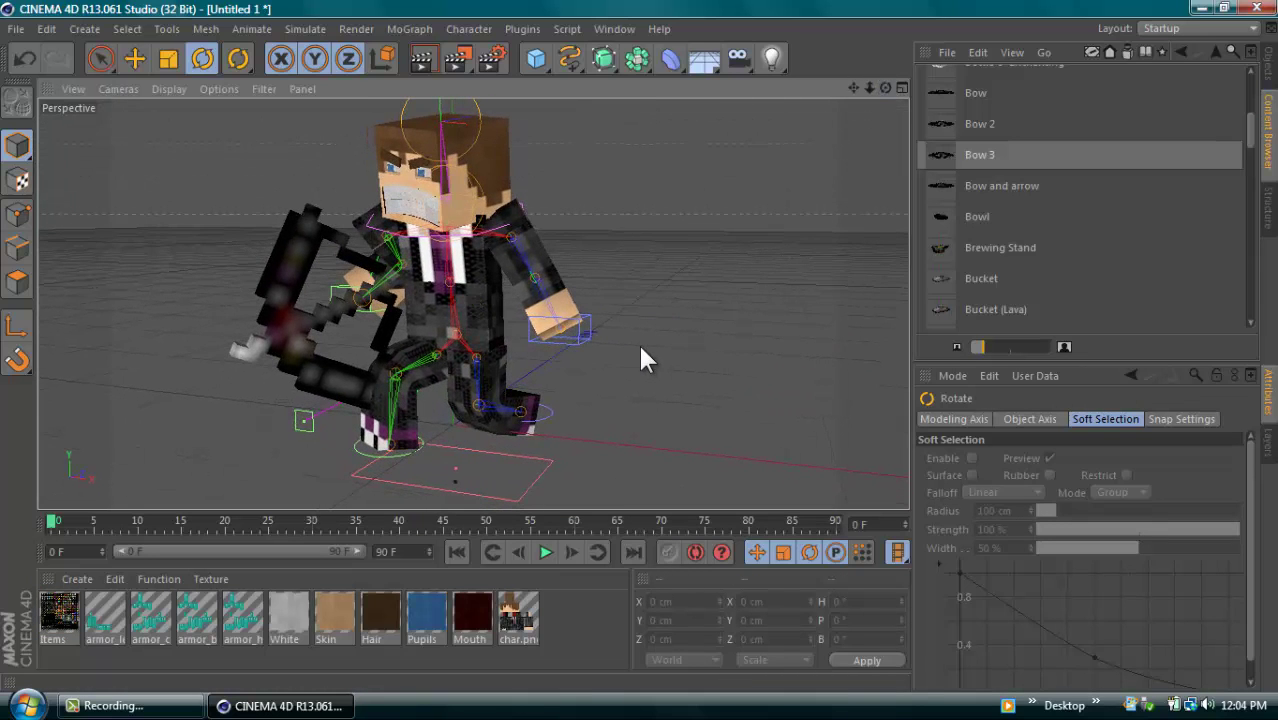
Tilt Bow 3 to a pitch of about 39° and move it in front of the body to about X -16, Y 79, Z -51 cm
click(1268, 70)
click(962, 75)
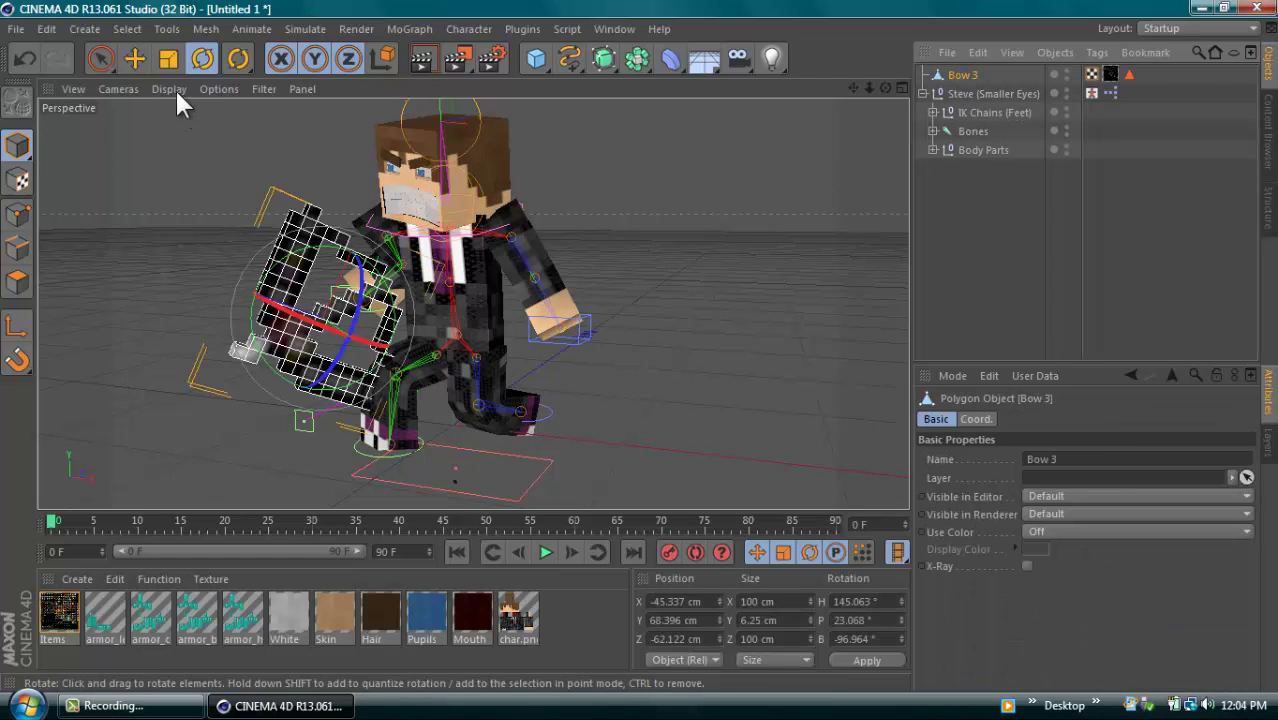
drag(303, 257, 141, 104)
click(135, 58)
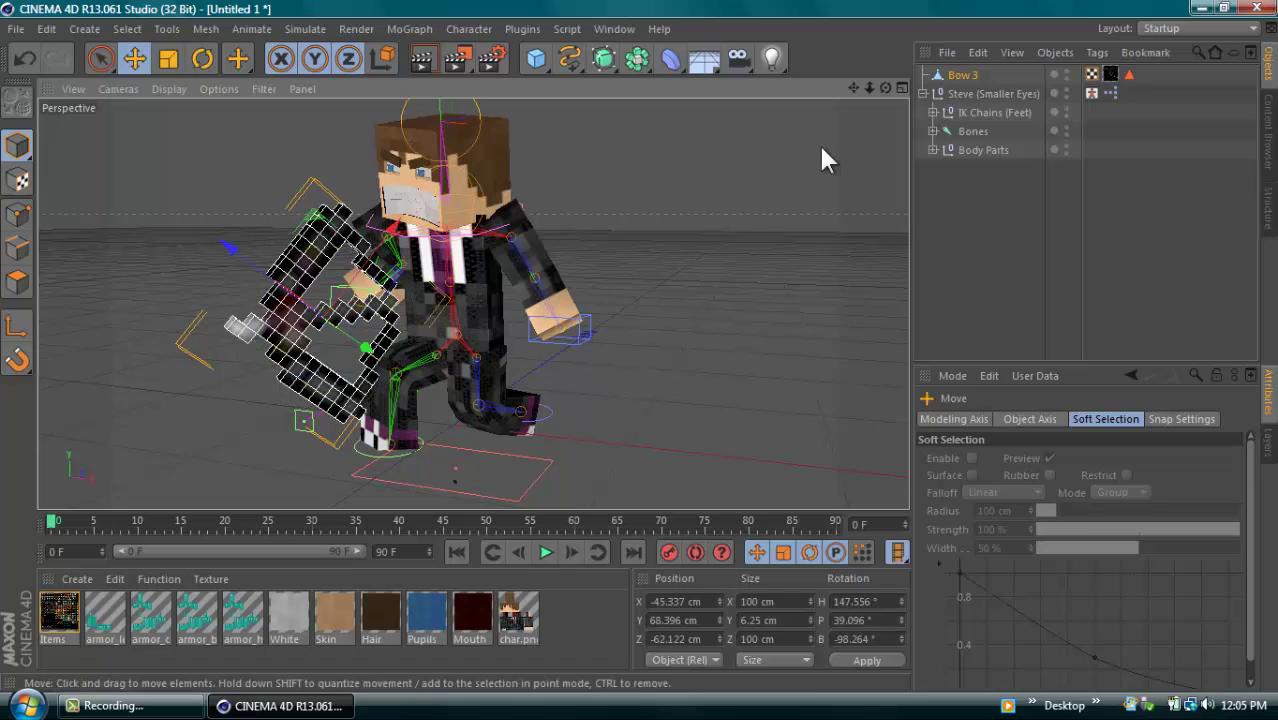
mouse_move(637, 342)
alt+mouse_down()
mouse_move(639, 354)
mouse_move(624, 351)
alt+mouse_up()
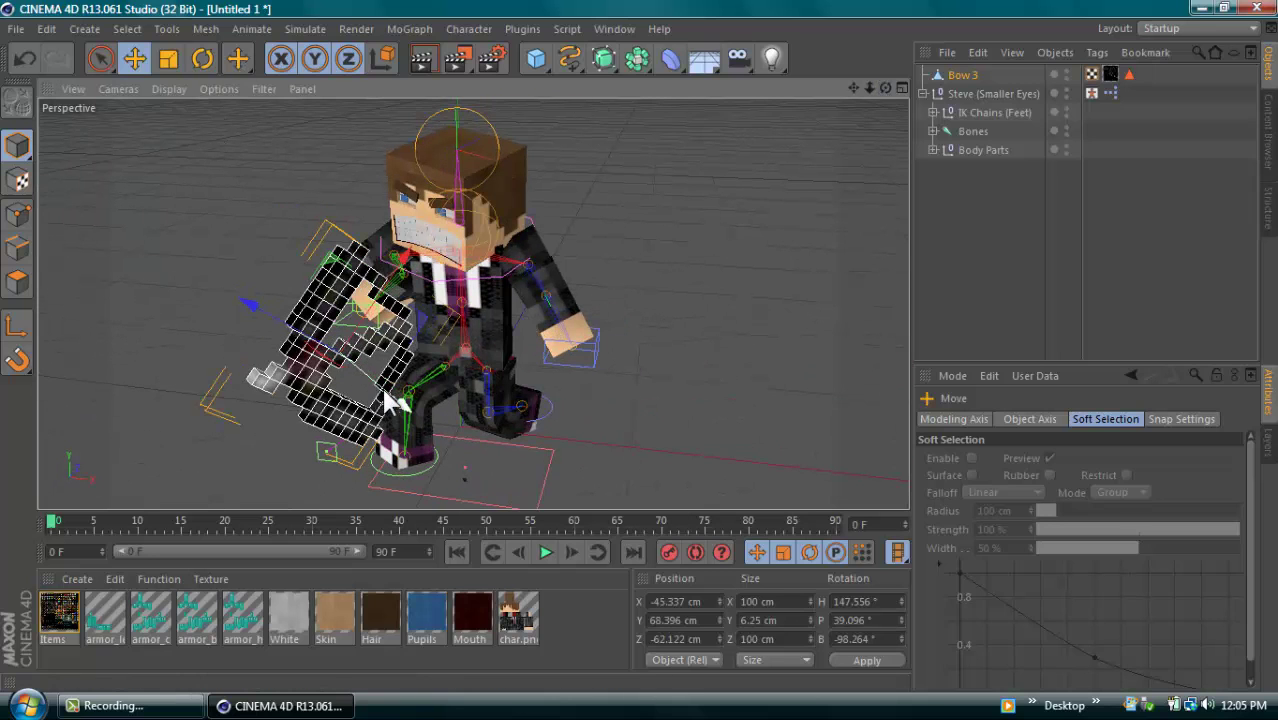
drag(391, 405, 440, 288)
Move the Right Hand arm control forward onto the bow grip, to about X -62, Y 35, Z -85 cm
click(966, 208)
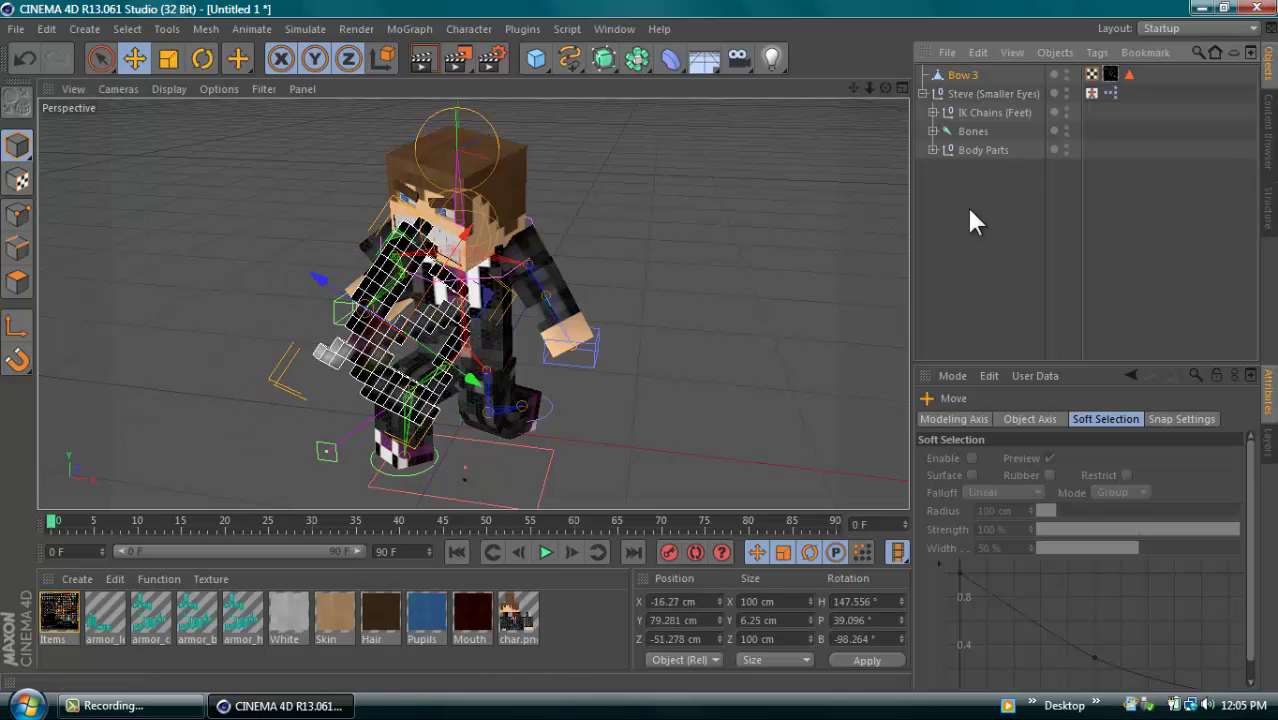
click(932, 131)
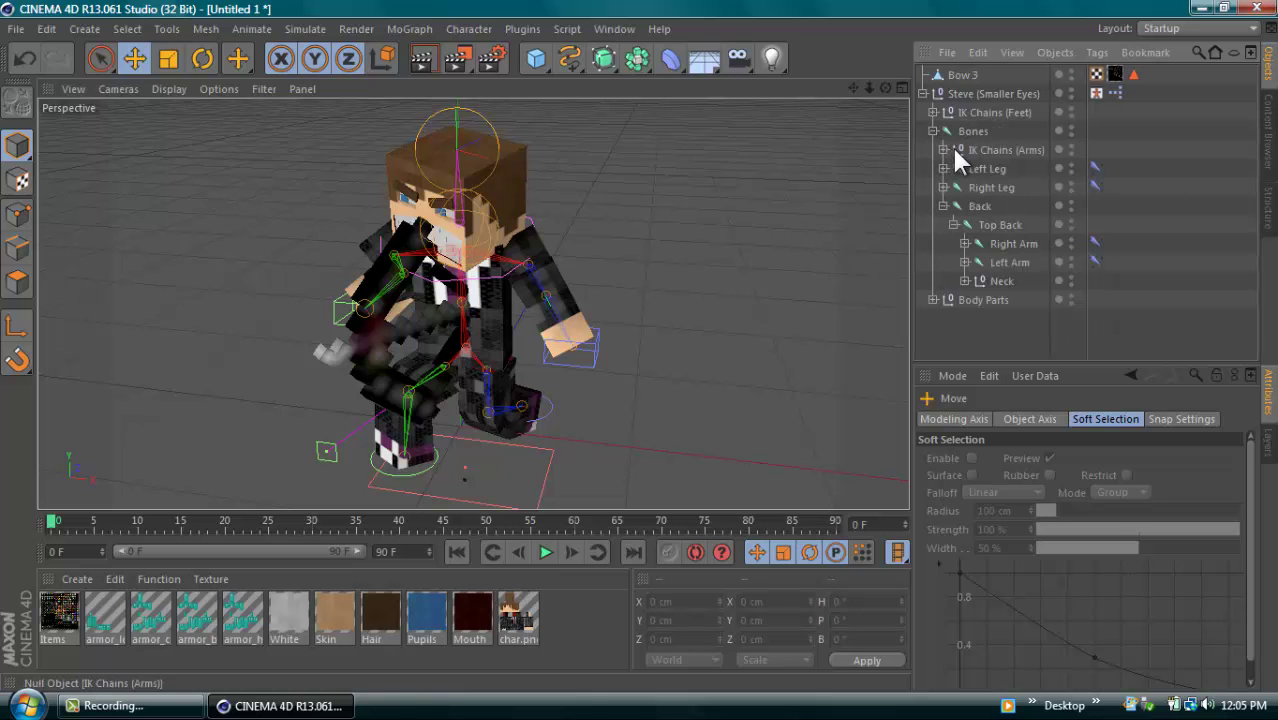
click(943, 150)
click(990, 169)
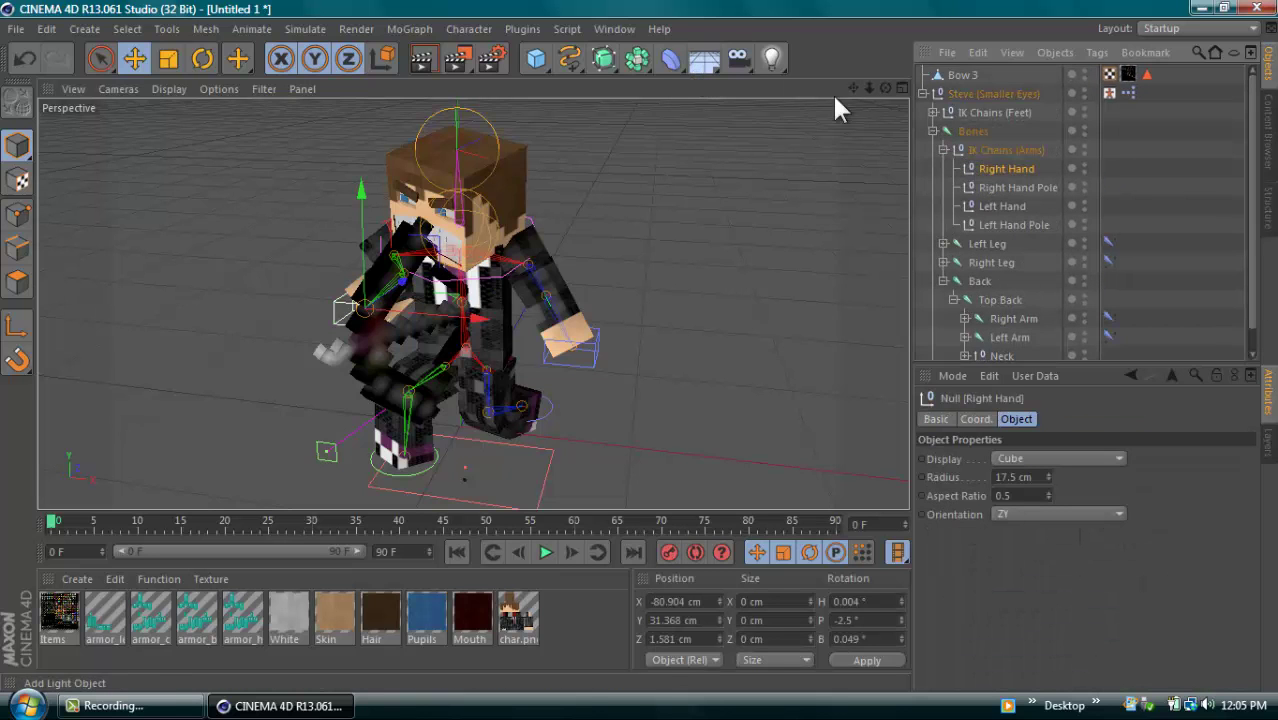
drag(881, 94, 640, 345)
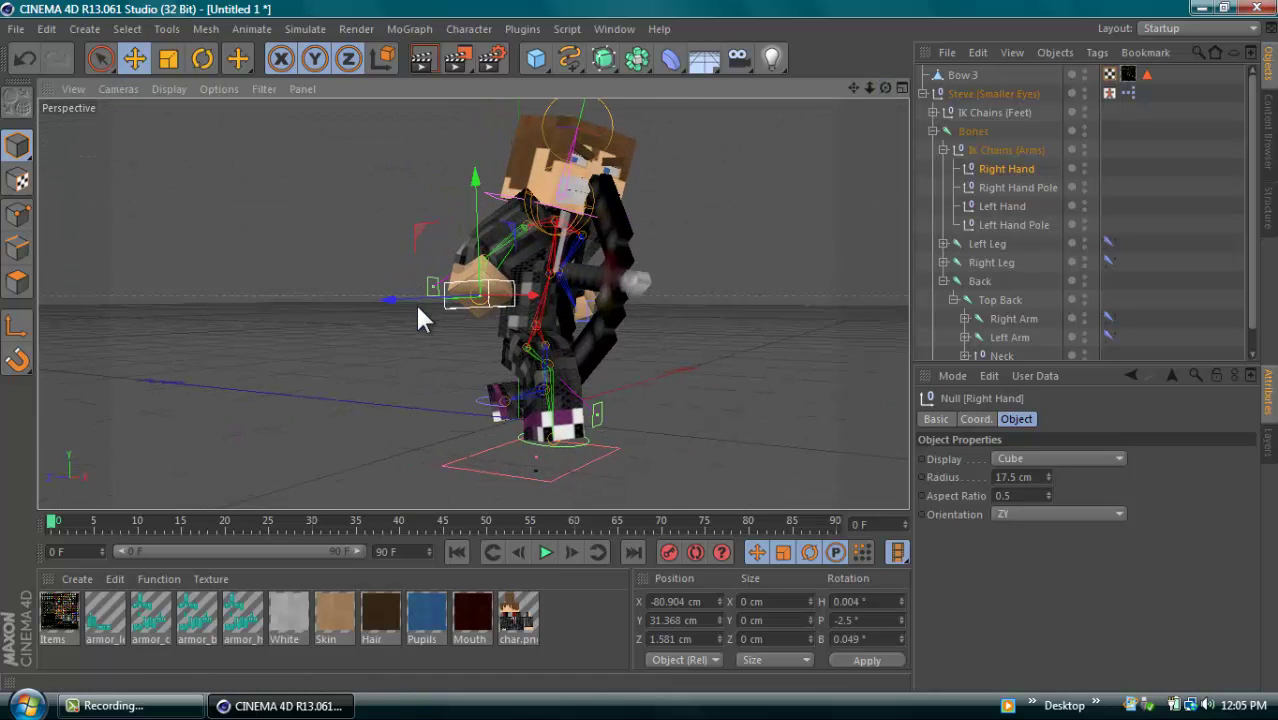
drag(475, 295, 530, 313)
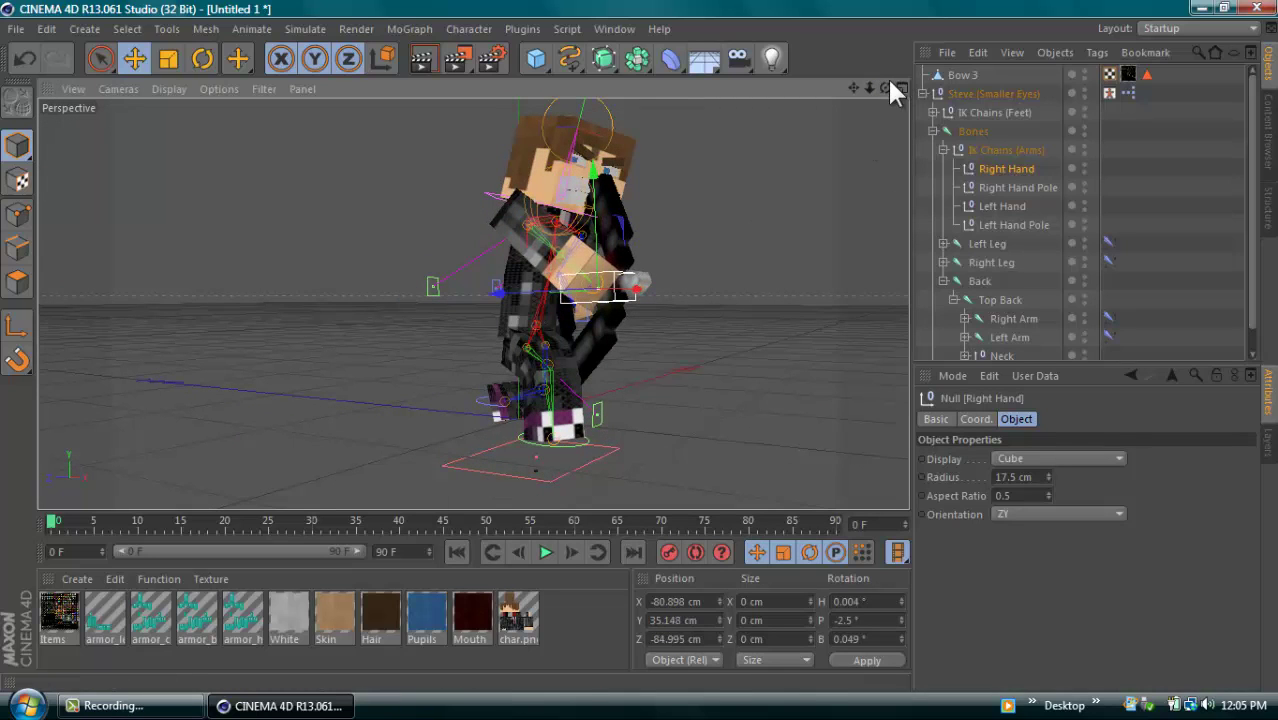
drag(885, 88, 642, 360)
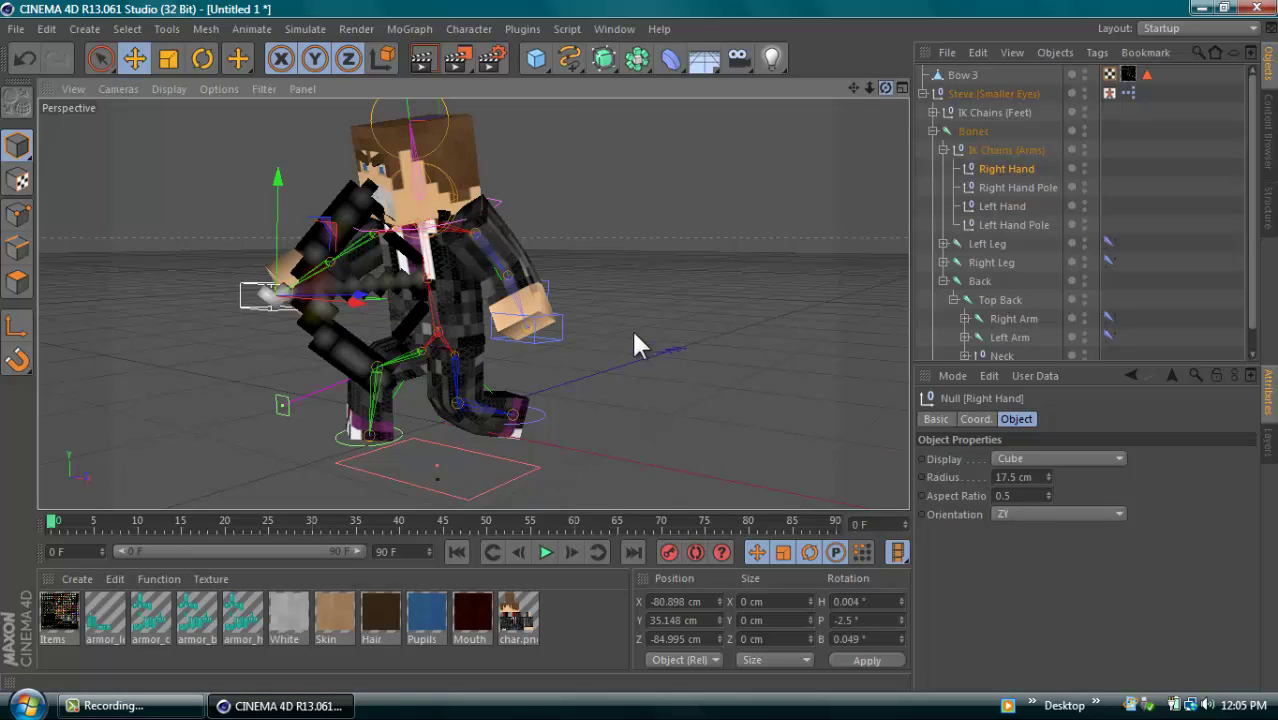
drag(634, 334, 693, 362)
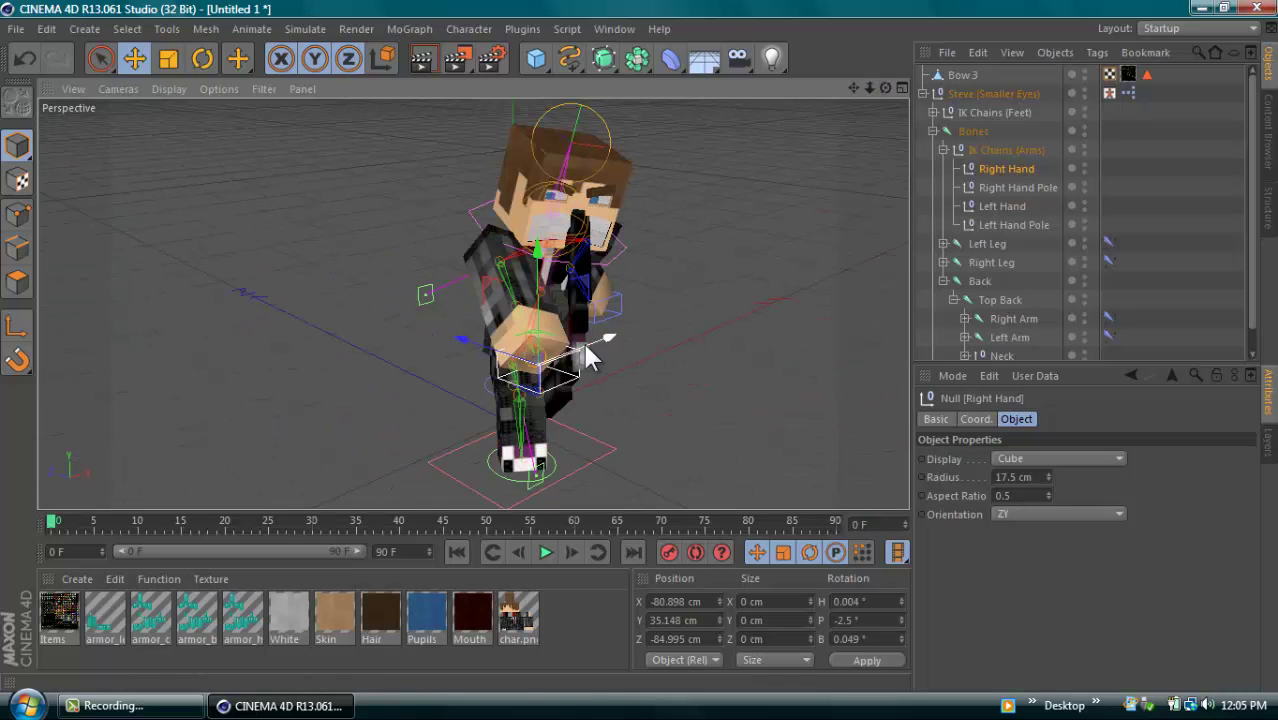
mouse_move(585, 346)
mouse_down()
mouse_move(609, 334)
mouse_move(642, 357)
mouse_move(600, 355)
mouse_up()
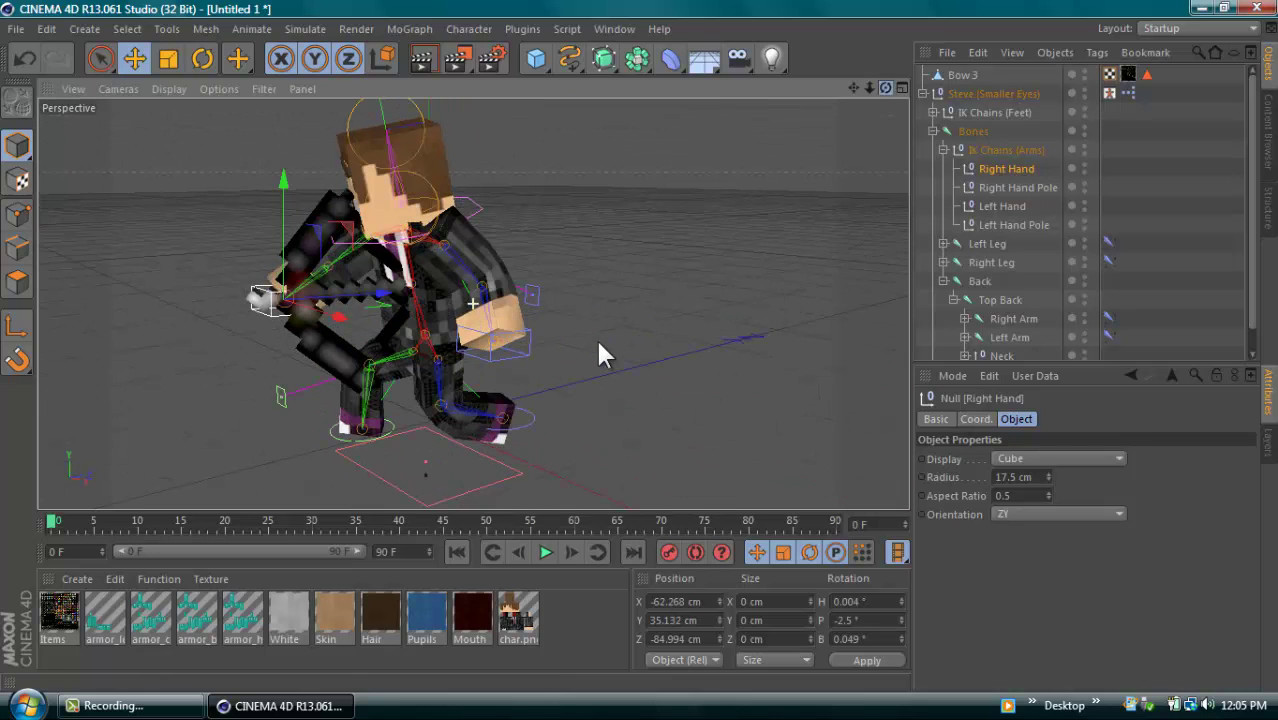
Rotate Bow 3 to a heading of about 129° and shift it to about X -12, Y 78, Z -59 cm to fit the right hand
click(962, 77)
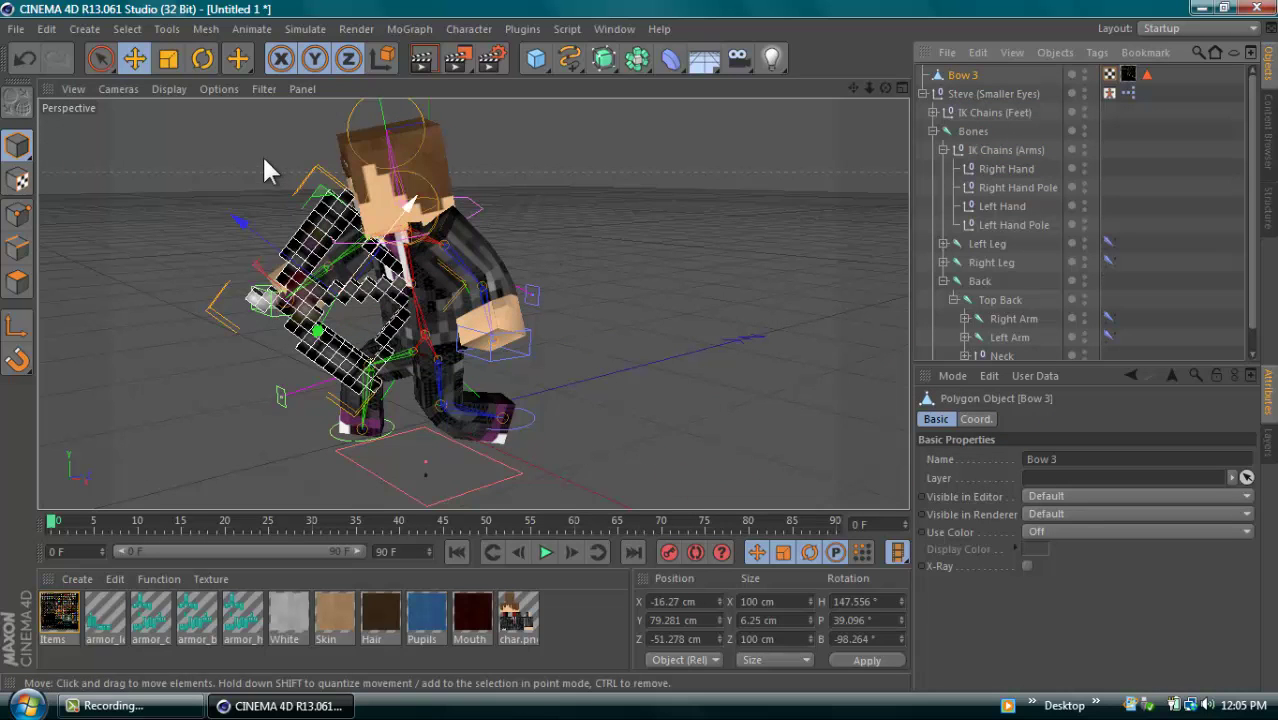
click(202, 58)
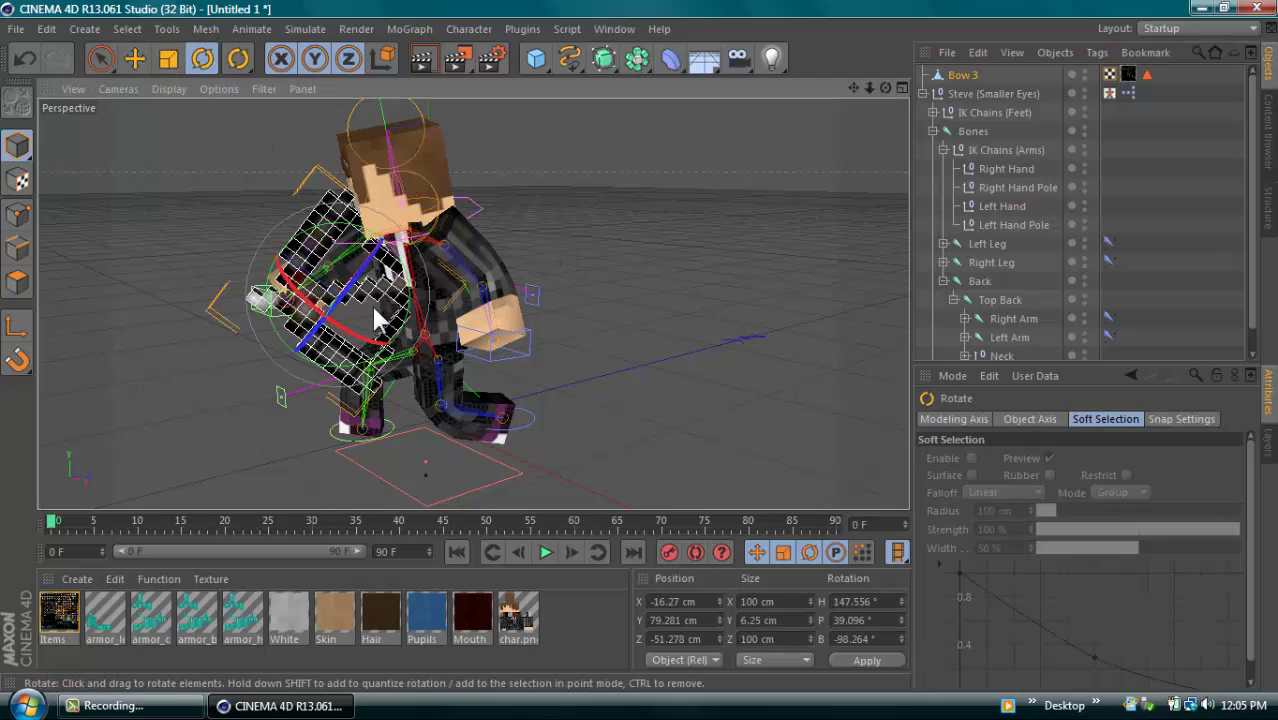
drag(374, 317, 341, 316)
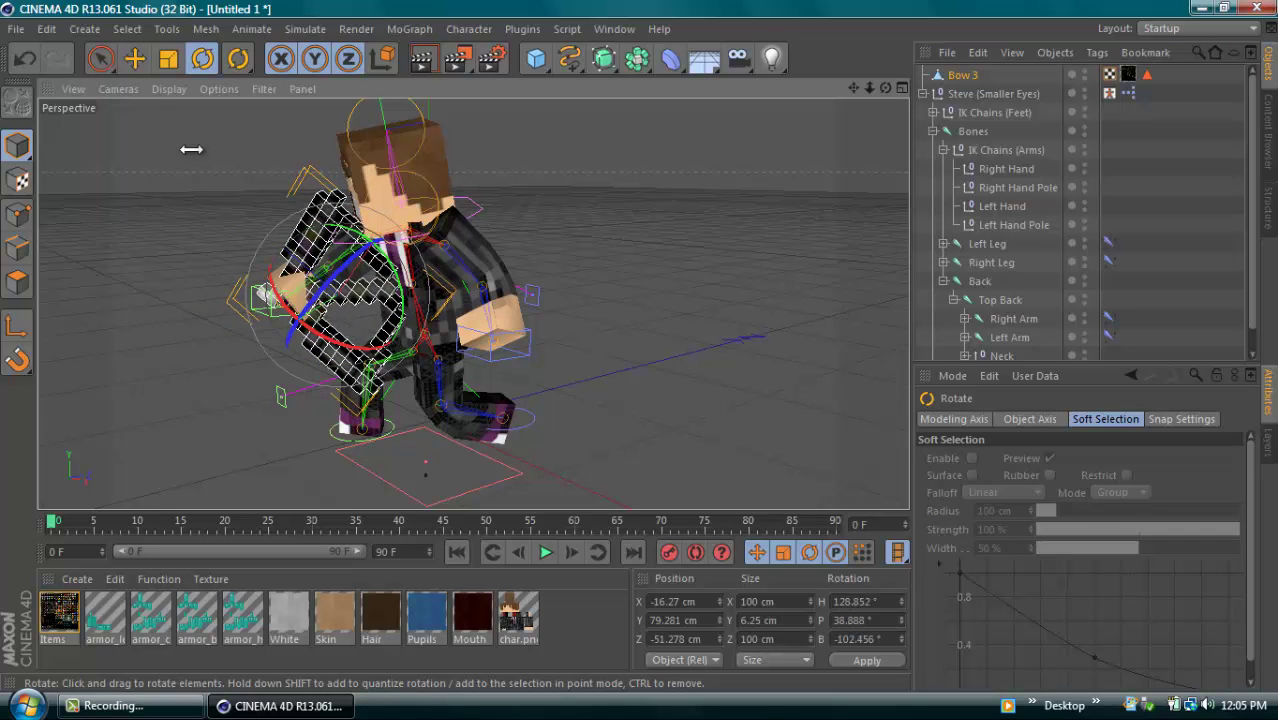
key(e)
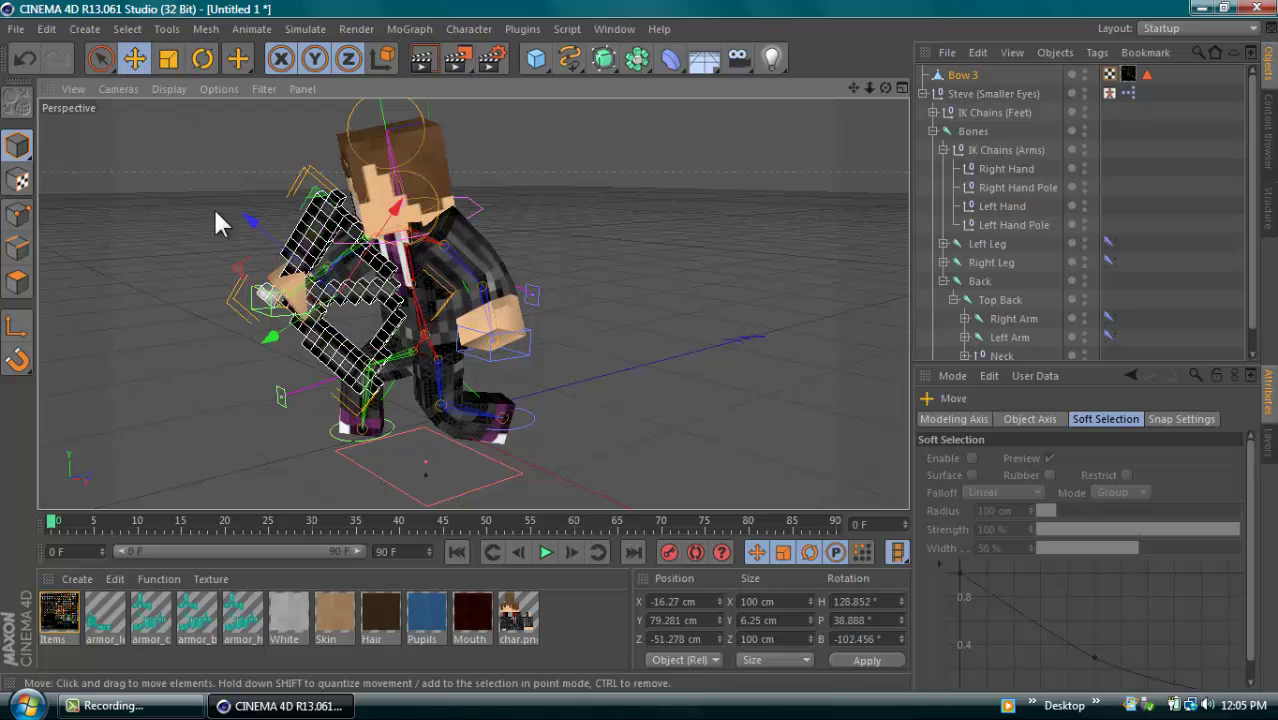
drag(277, 331, 276, 334)
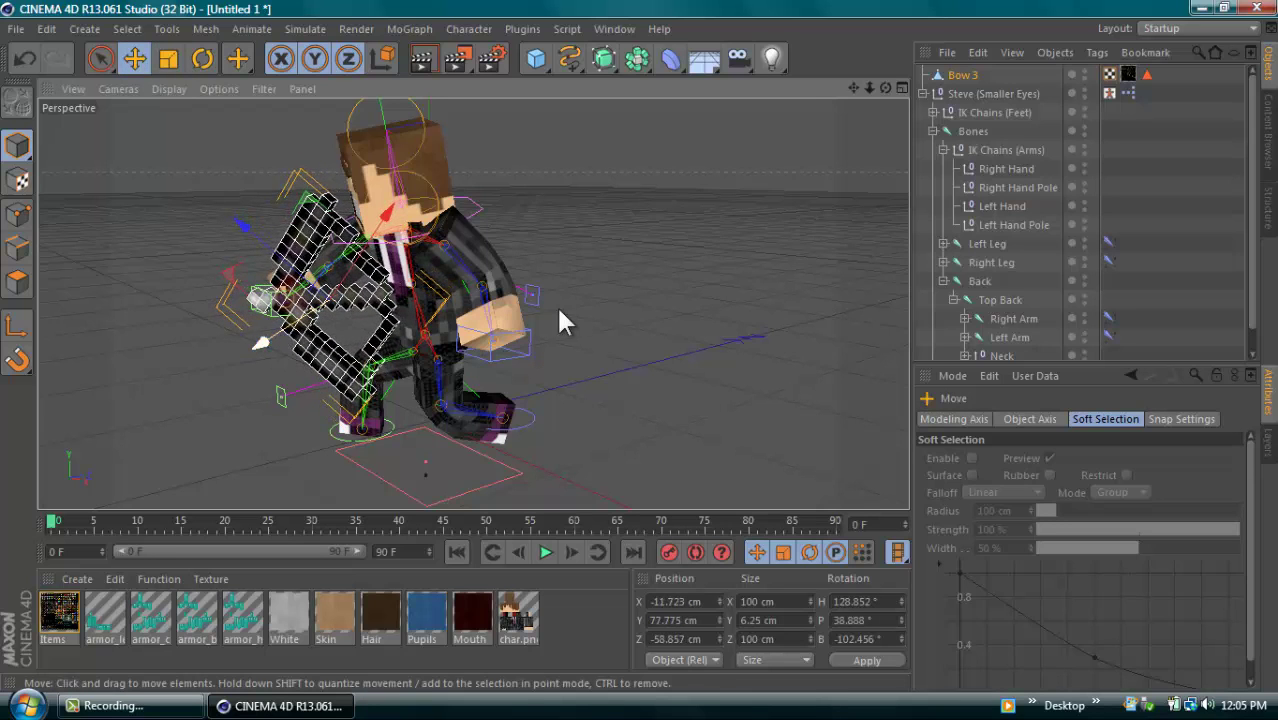
Move the Left Hand arm control inward to the rear end of the arrow and clear the selection
click(981, 210)
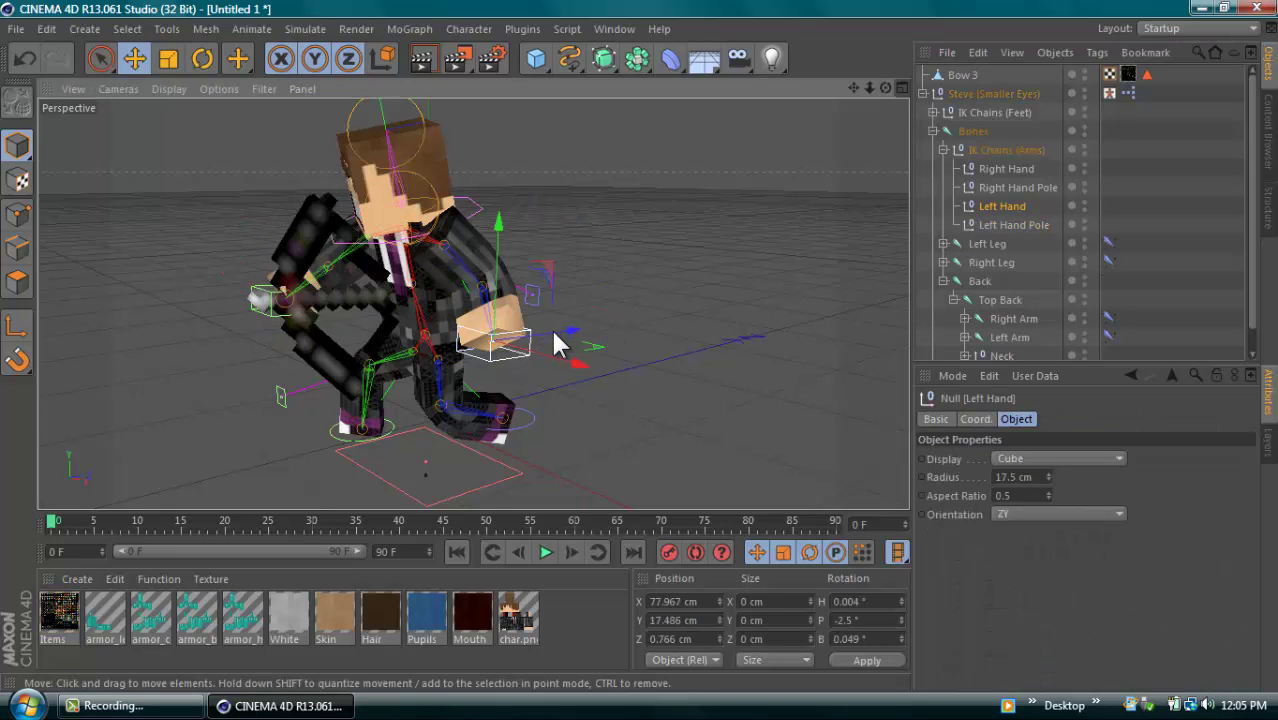
click(554, 334)
drag(473, 350, 382, 314)
click(530, 305)
click(838, 145)
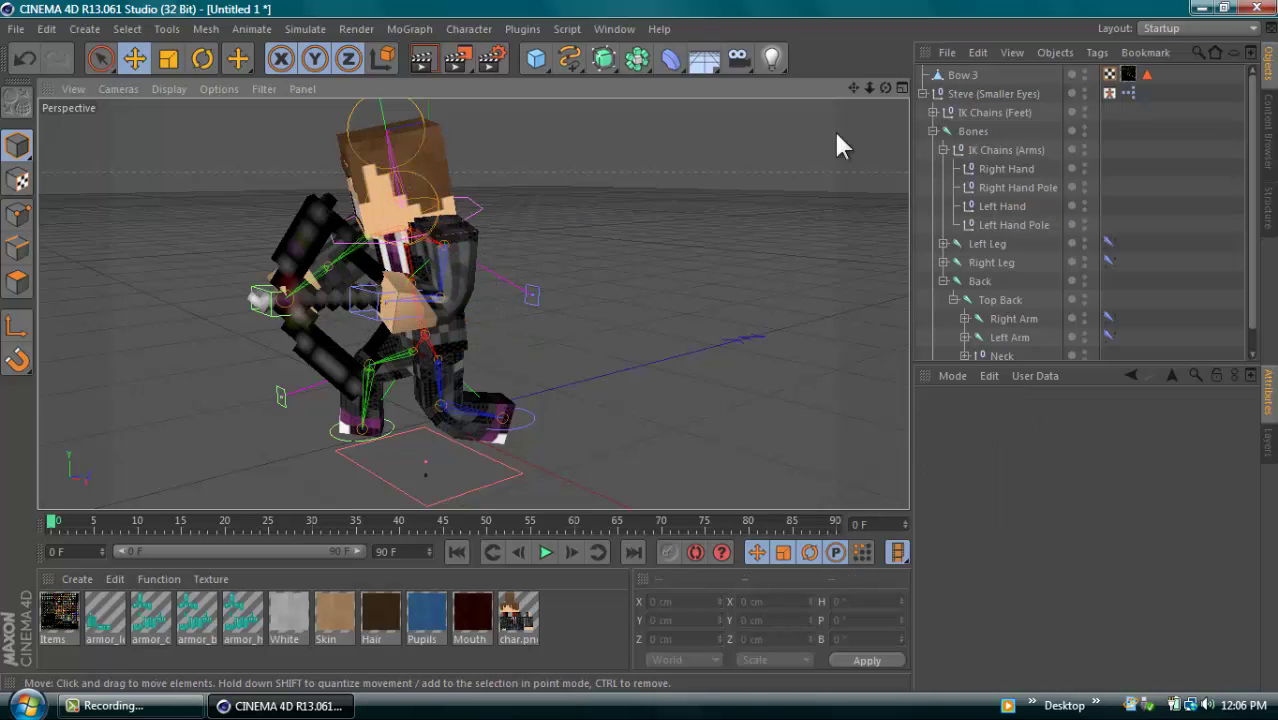
Render the active view from the front to preview the character holding the bow
drag(888, 88, 622, 354)
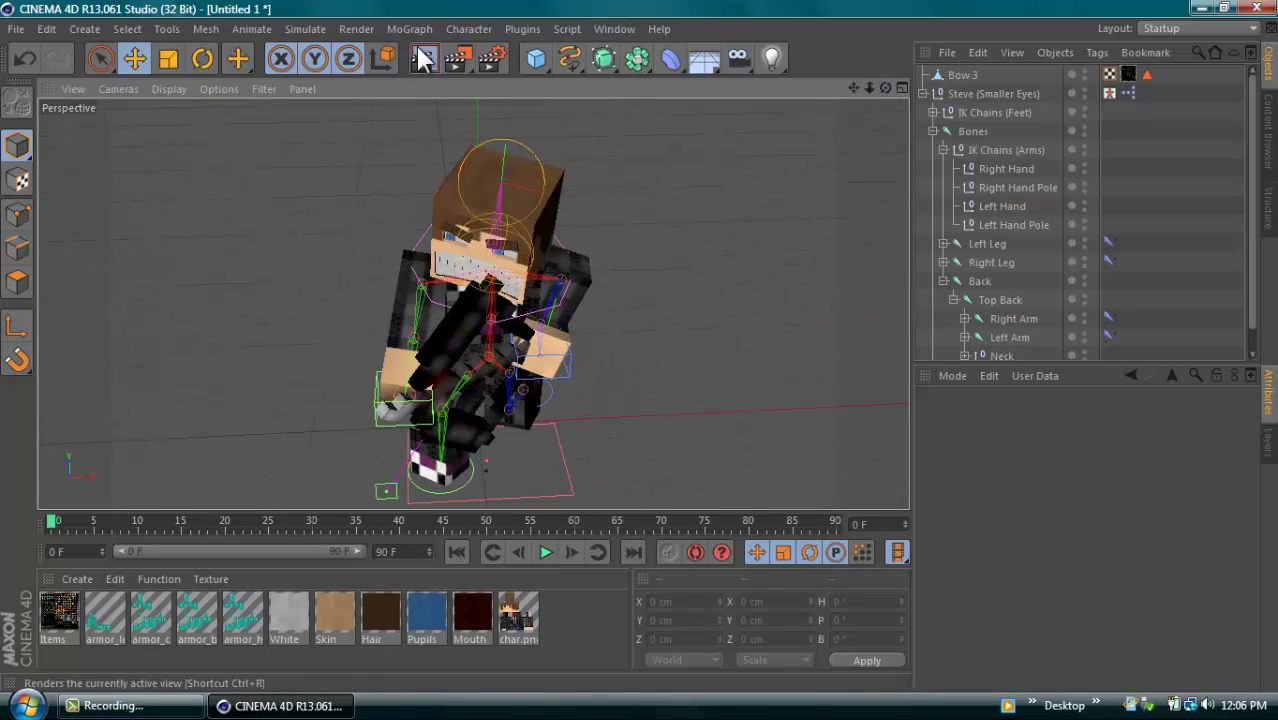
key(ctrl+r)
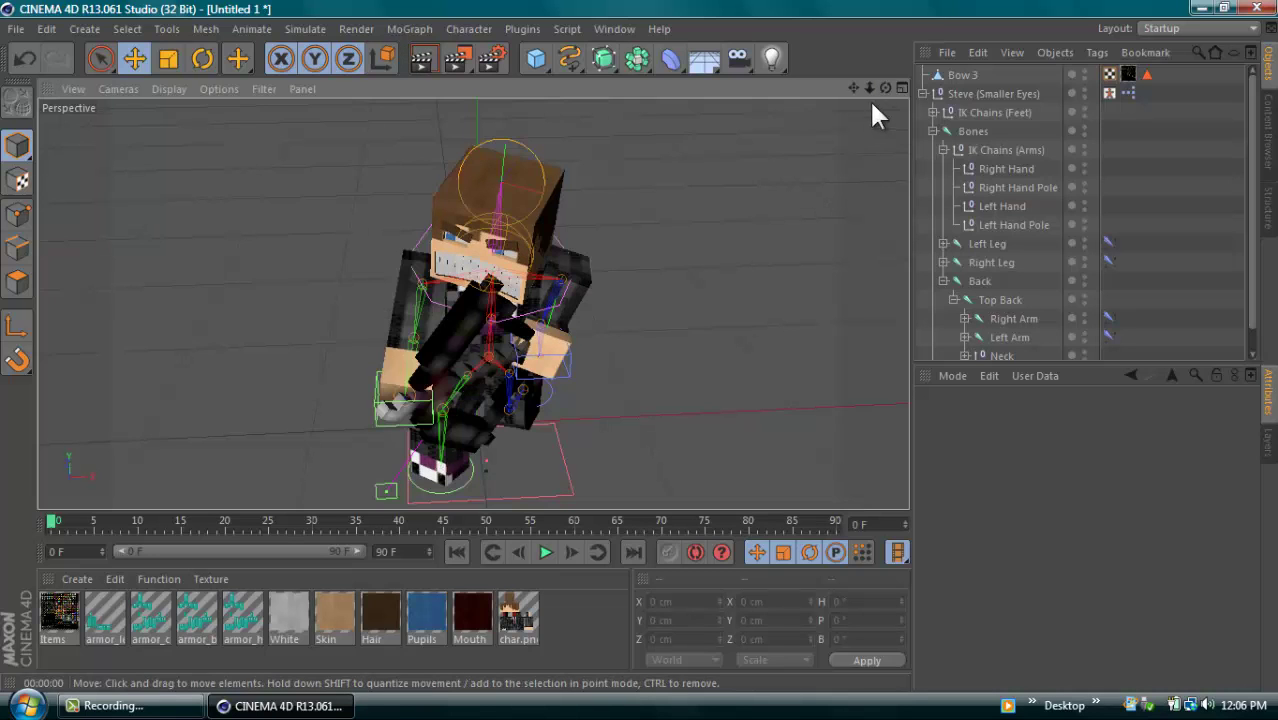
alt+drag(628, 391, 640, 345)
drag(866, 88, 667, 100)
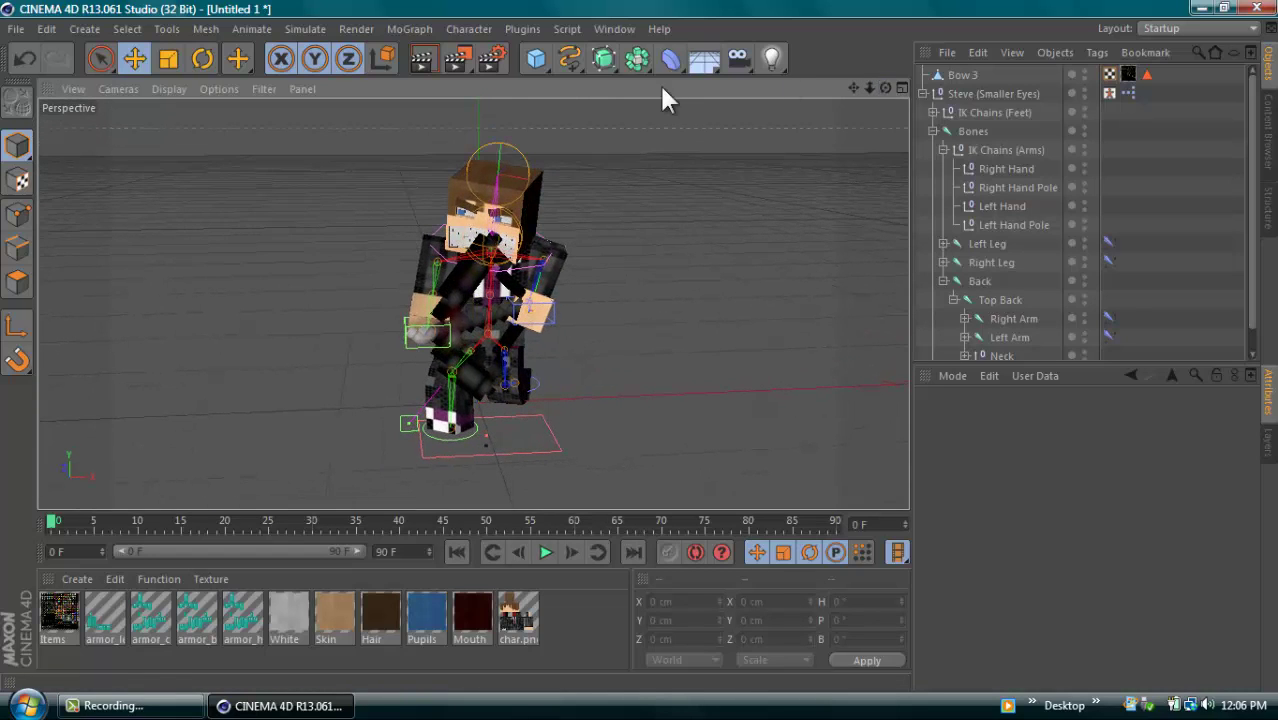
click(424, 60)
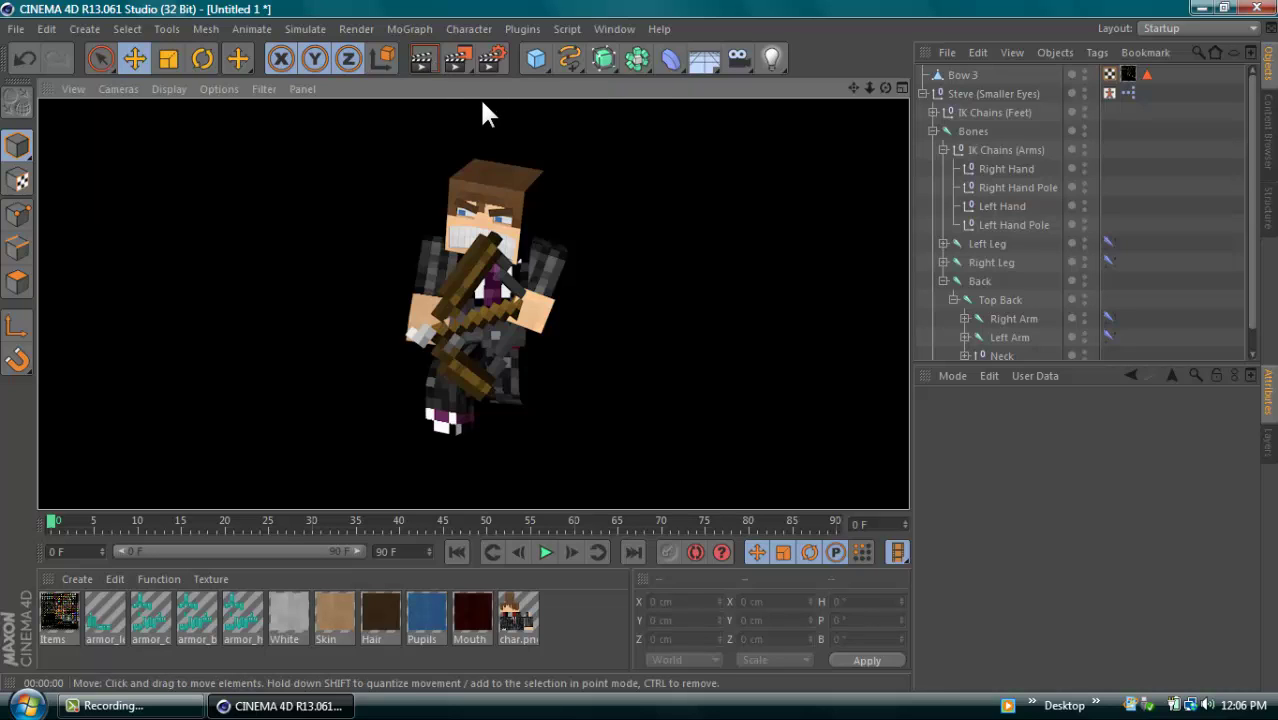
Render the bow pose from the side to the Picture Viewer, overwriting Test Render.png, and close the viewer
drag(884, 90, 645, 357)
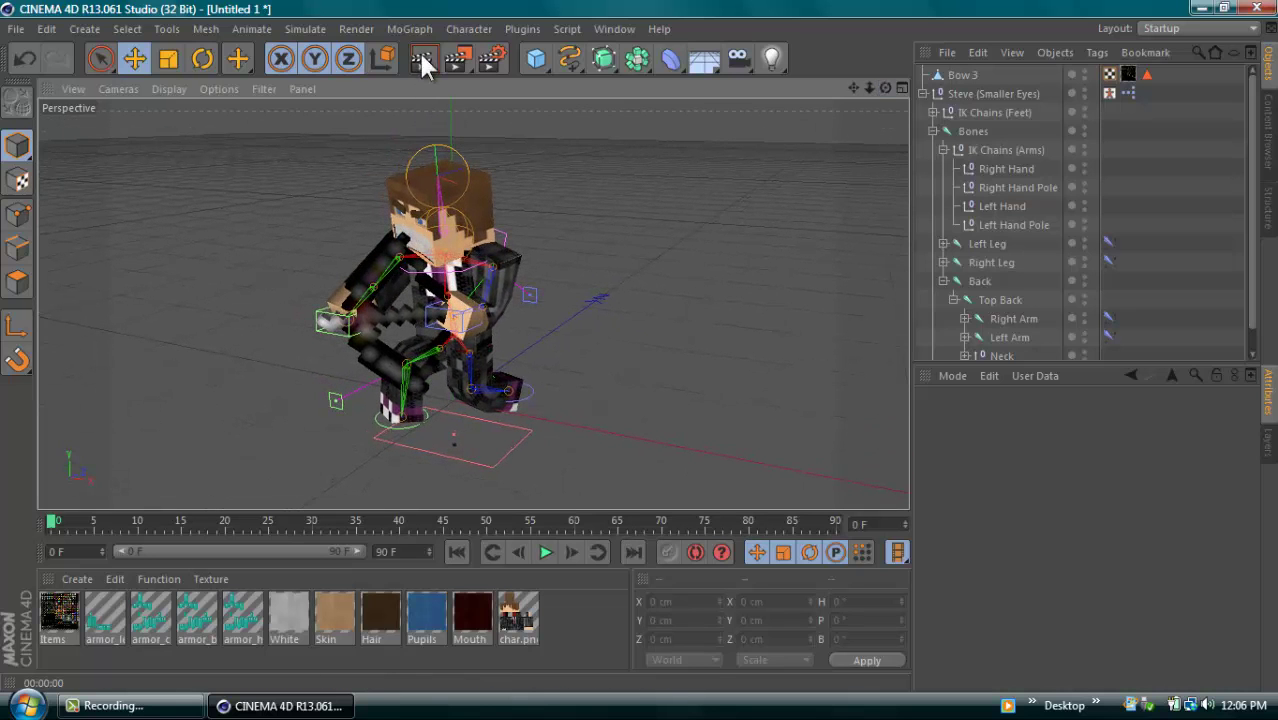
click(462, 58)
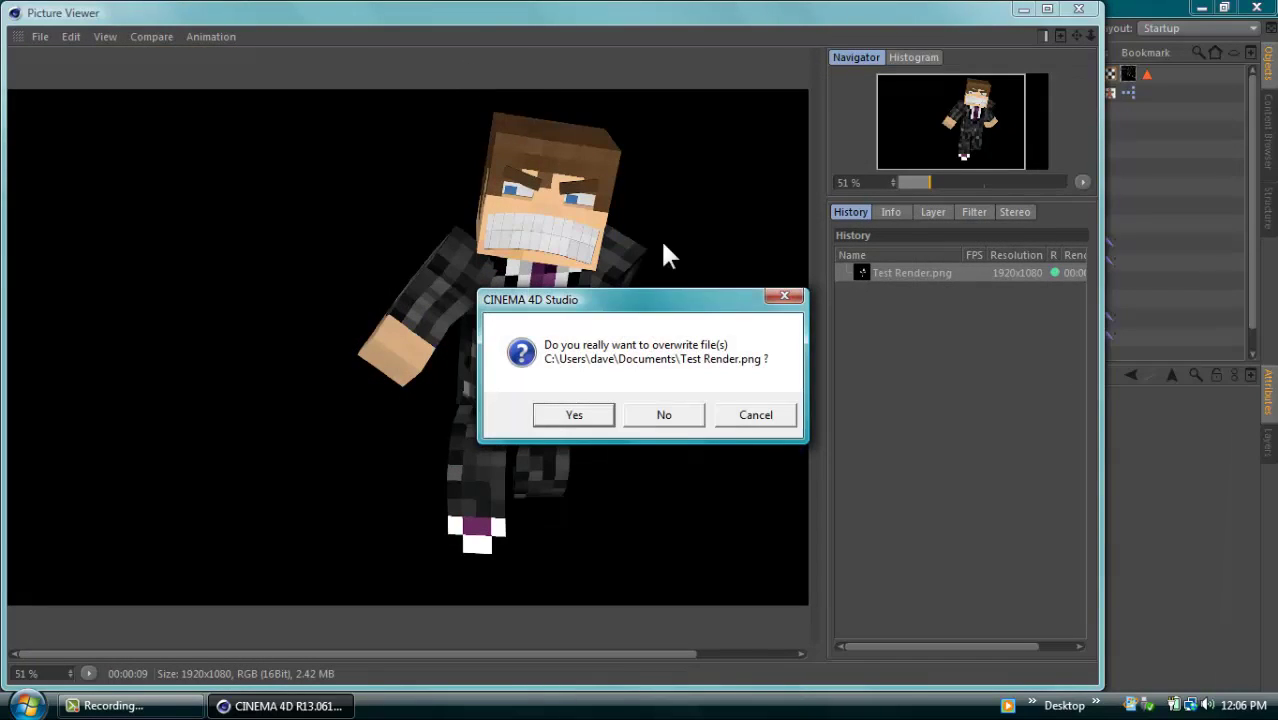
click(574, 414)
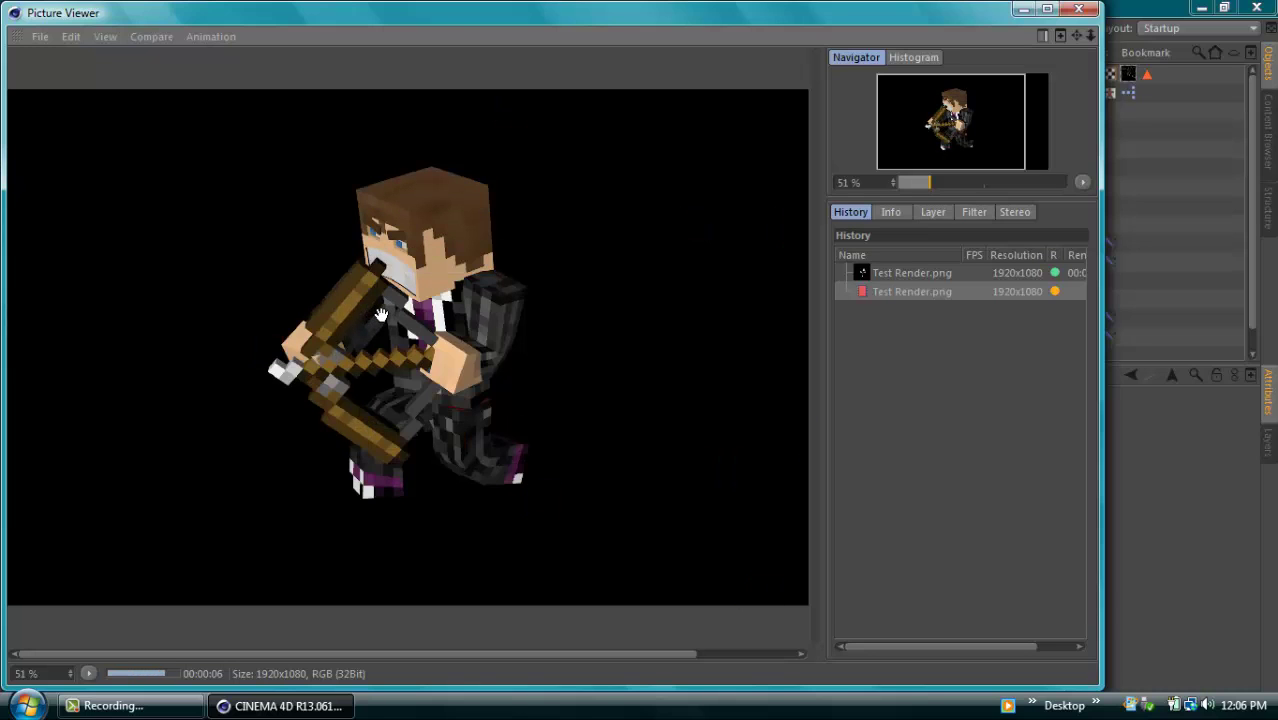
click(1093, 12)
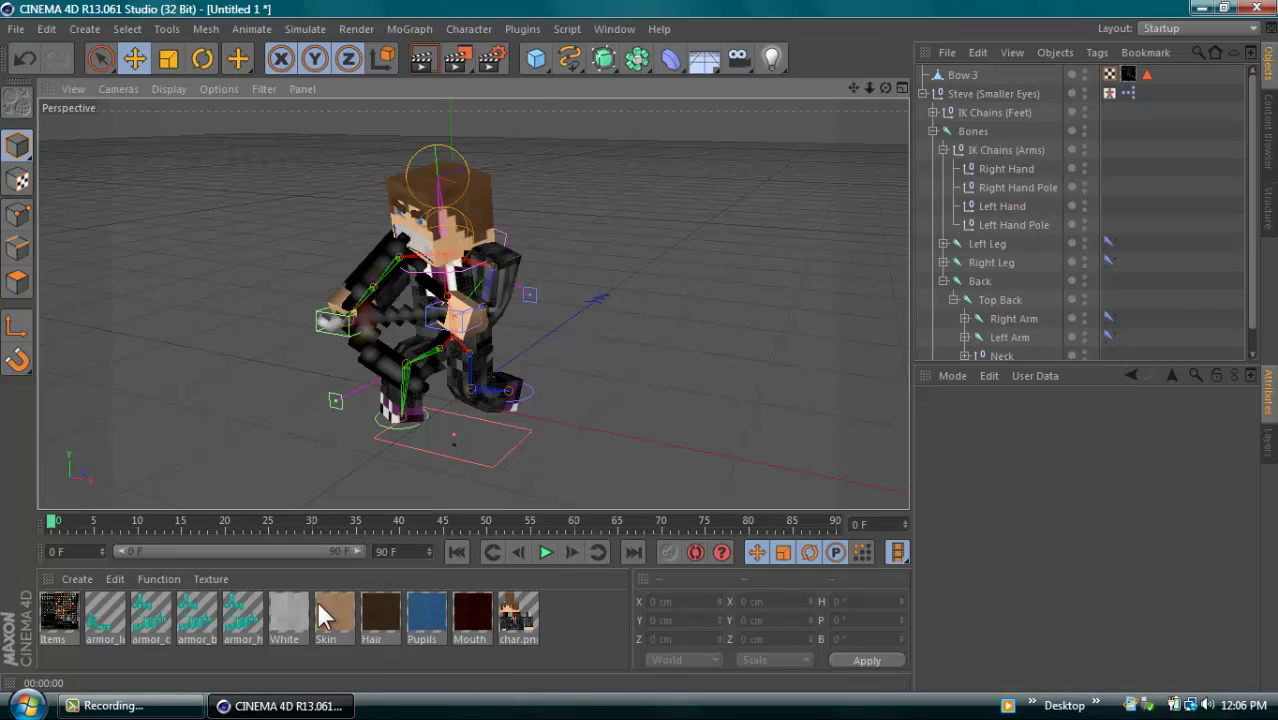
click(61, 608)
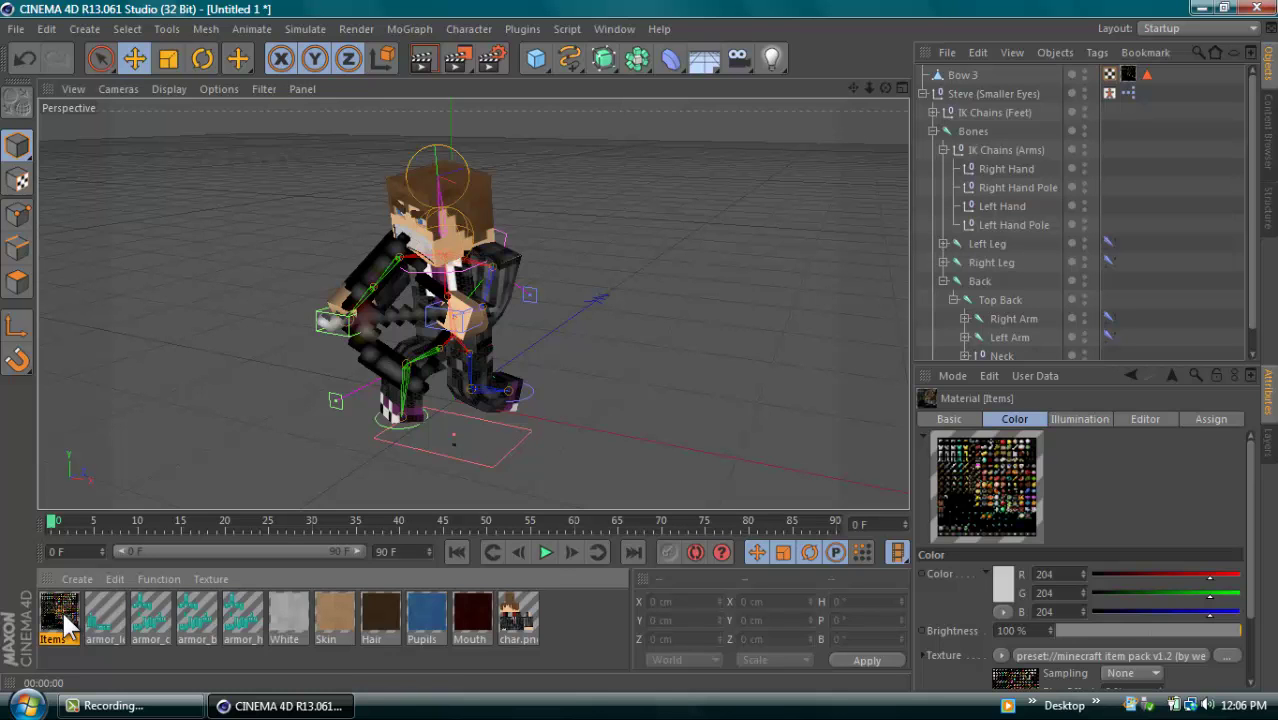
click(1203, 9)
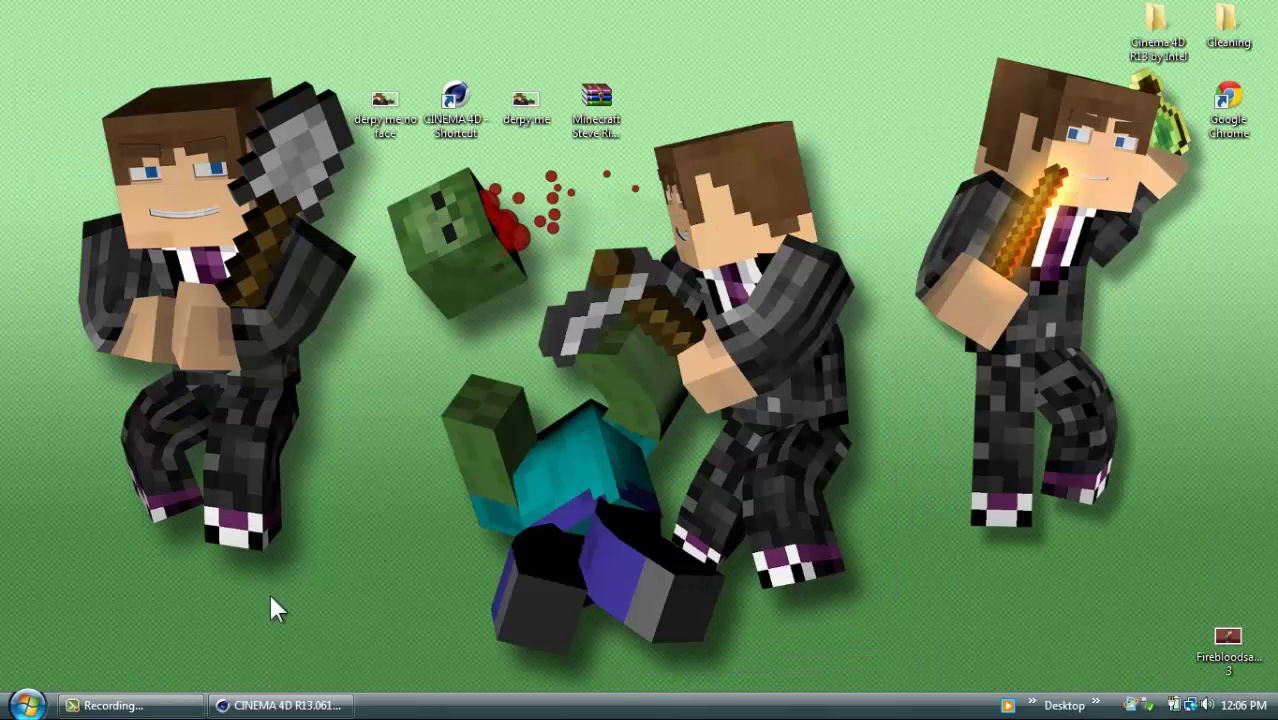
click(280, 705)
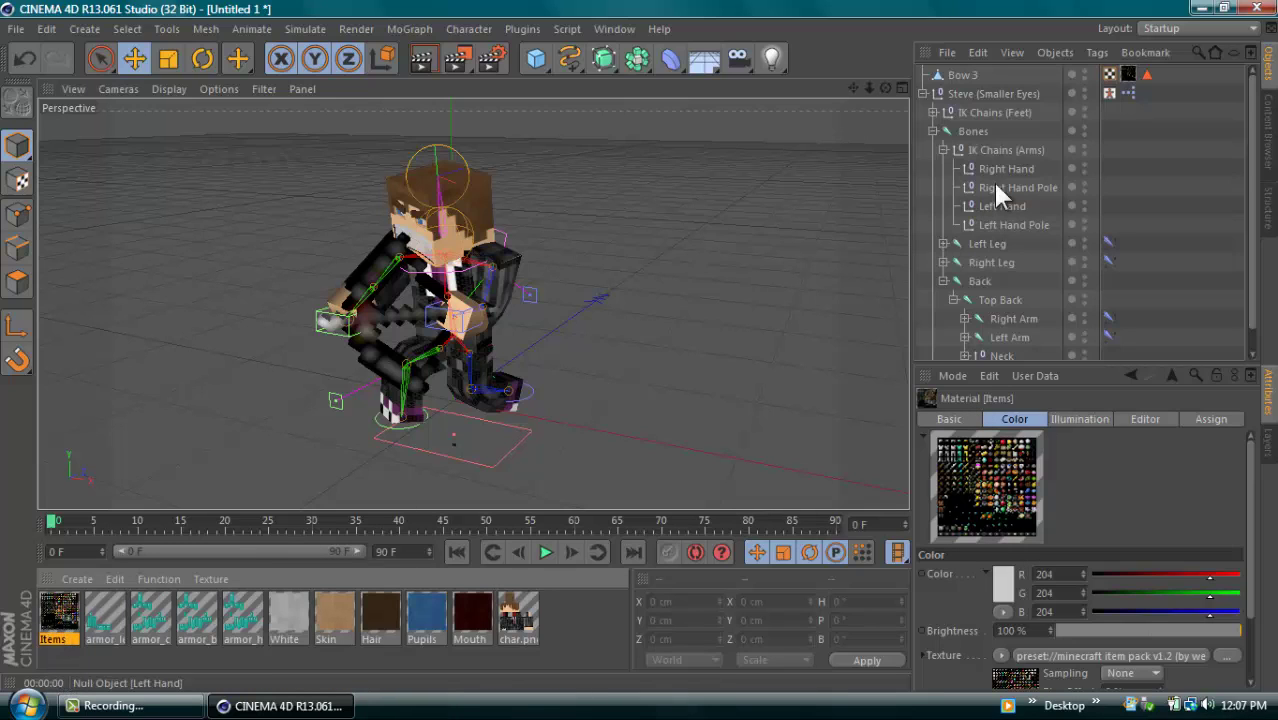
Enable the Glow channel on Bow 3's Items material and render the active view to preview it
click(1128, 75)
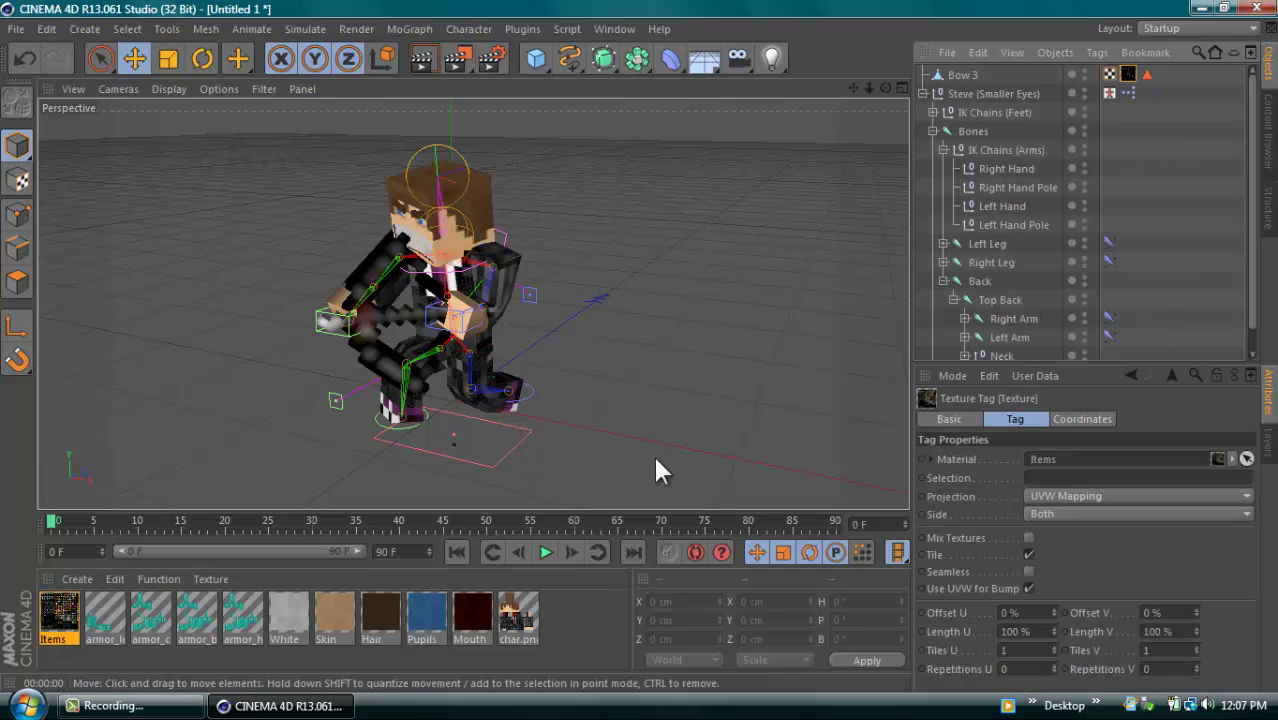
click(58, 612)
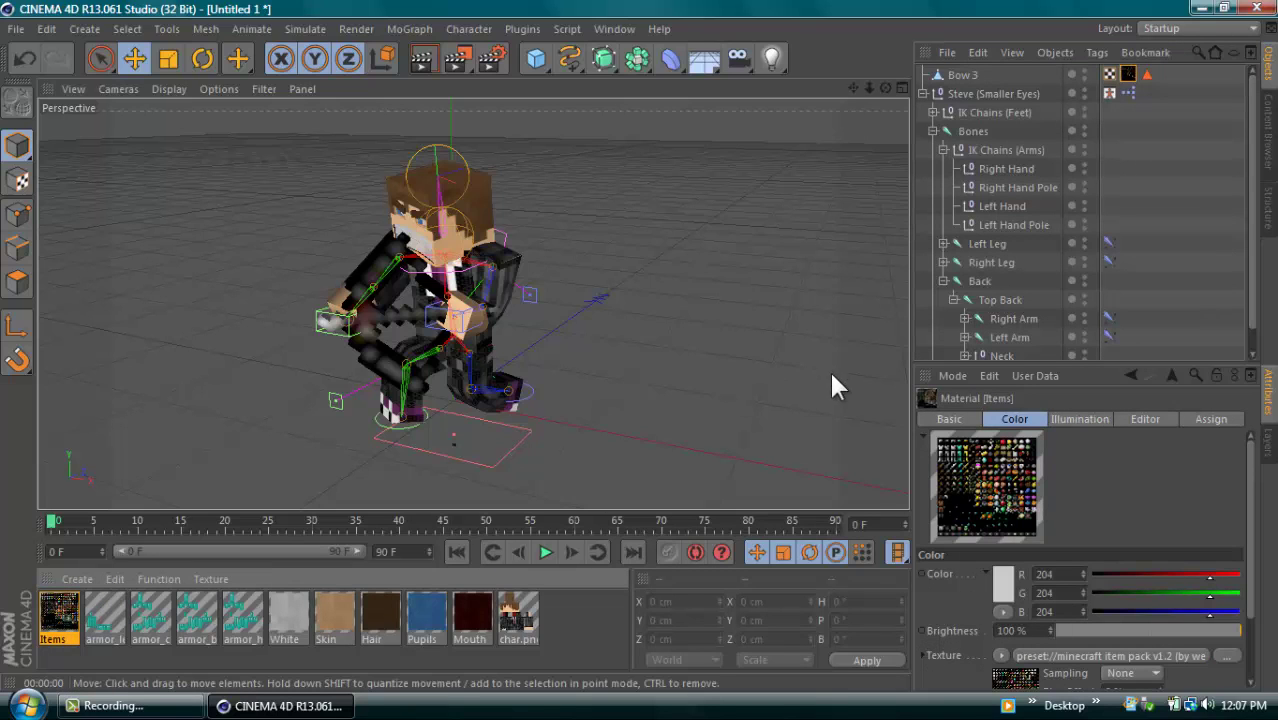
click(960, 421)
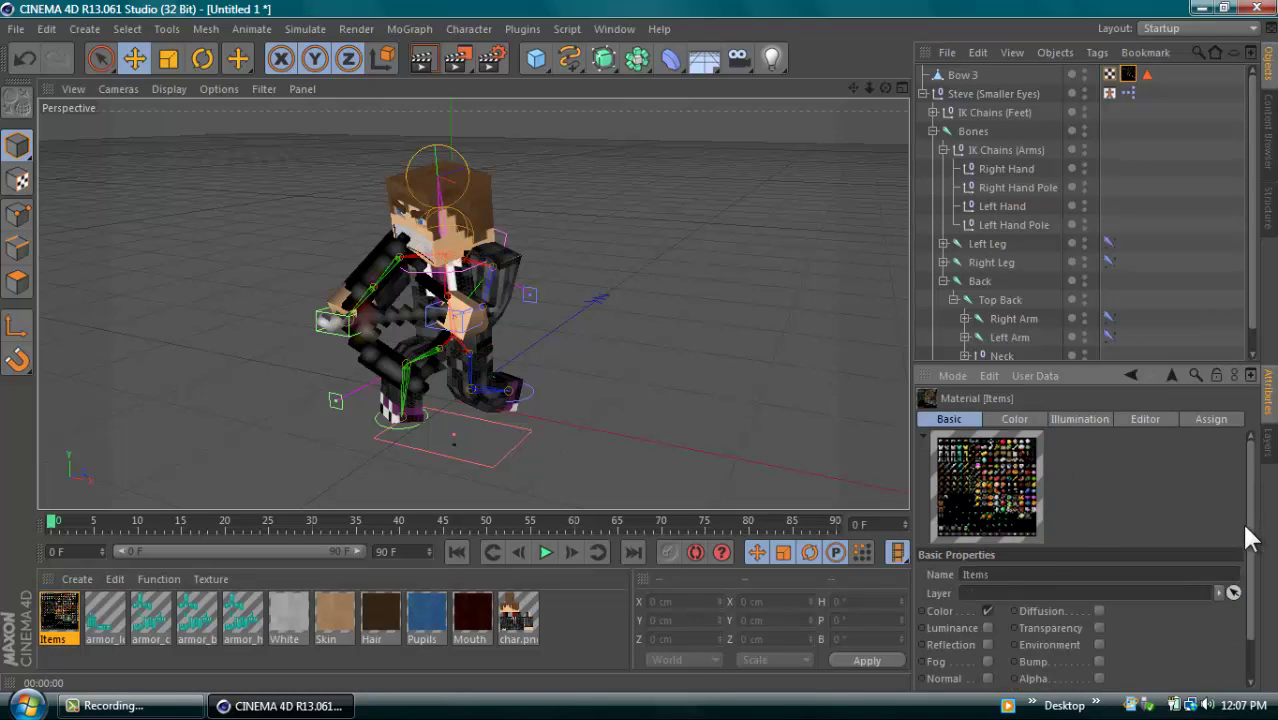
scroll(1250, 612, down, 2)
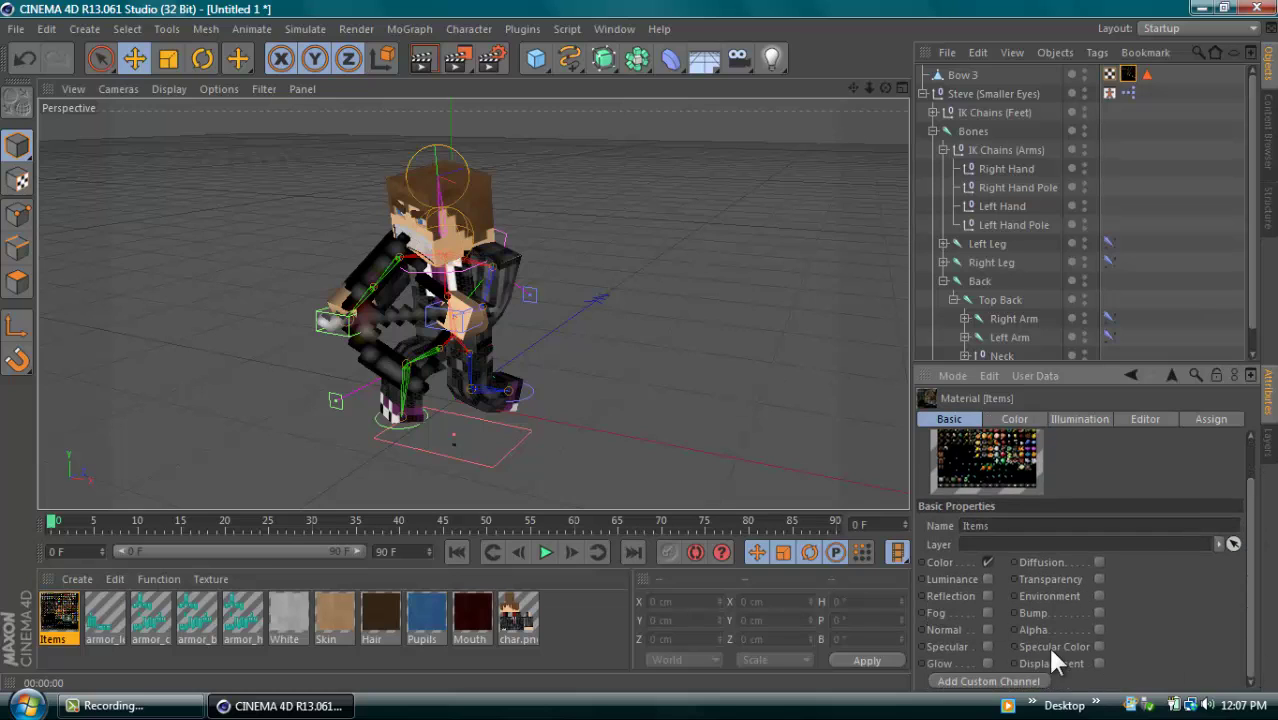
click(988, 663)
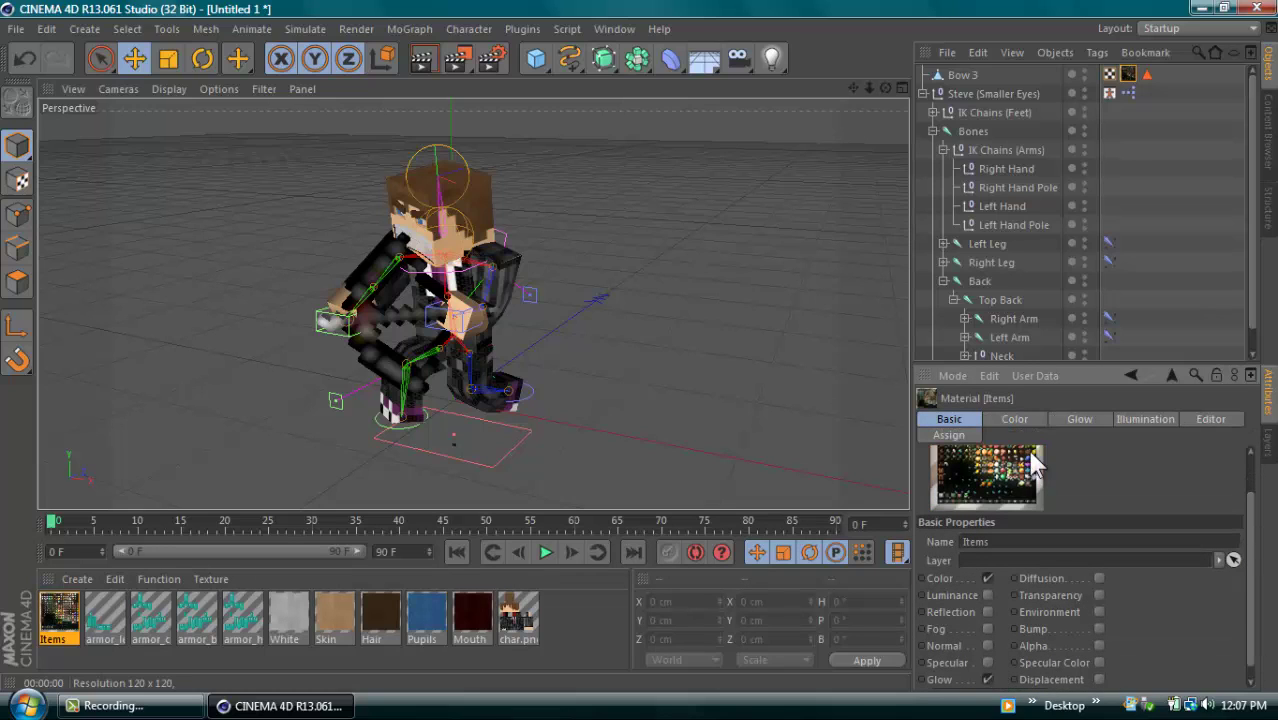
click(426, 58)
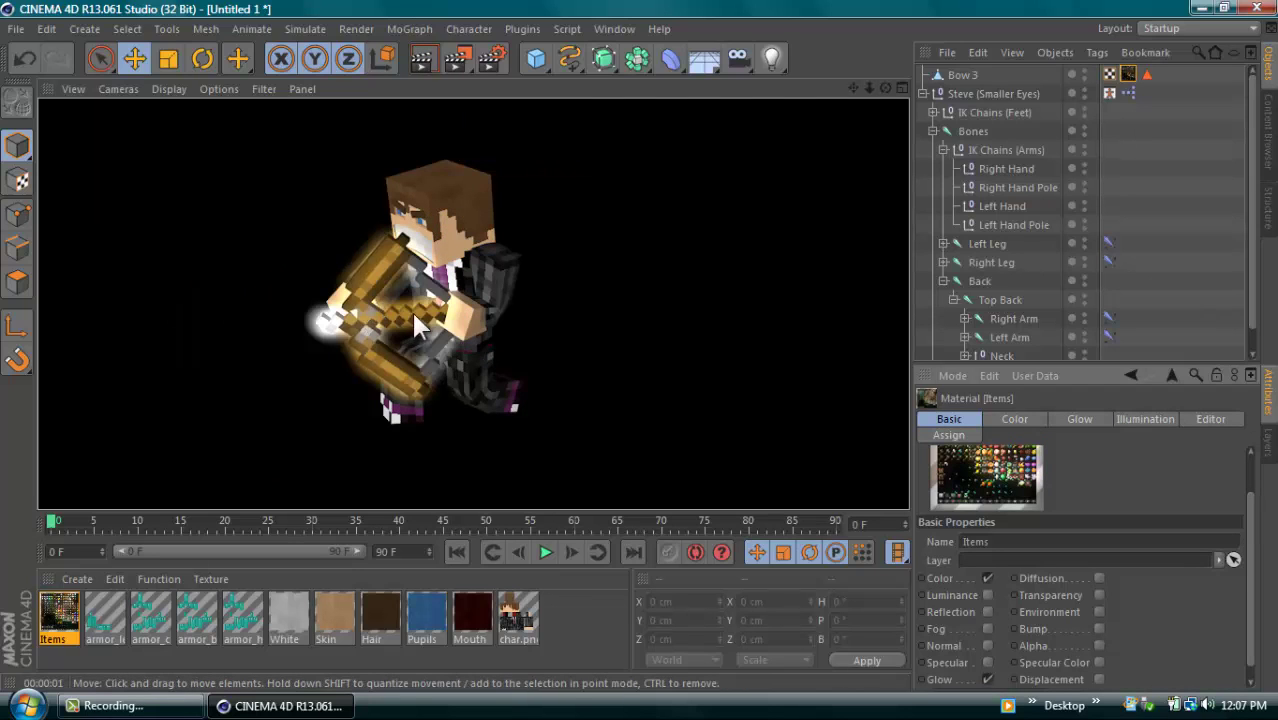
Set the Items material's glow to 329 % inner and 270 % outer strength, and preview it with view renders from two angles
click(1077, 420)
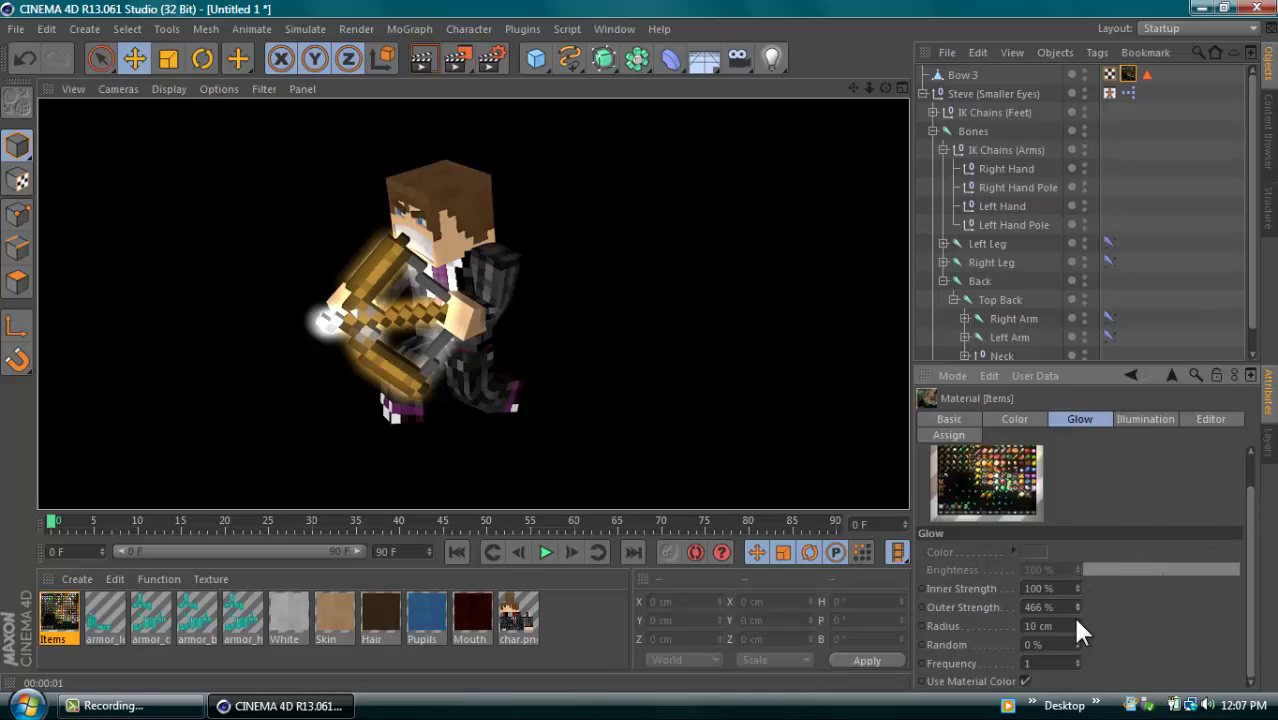
drag(1068, 616, 1107, 448)
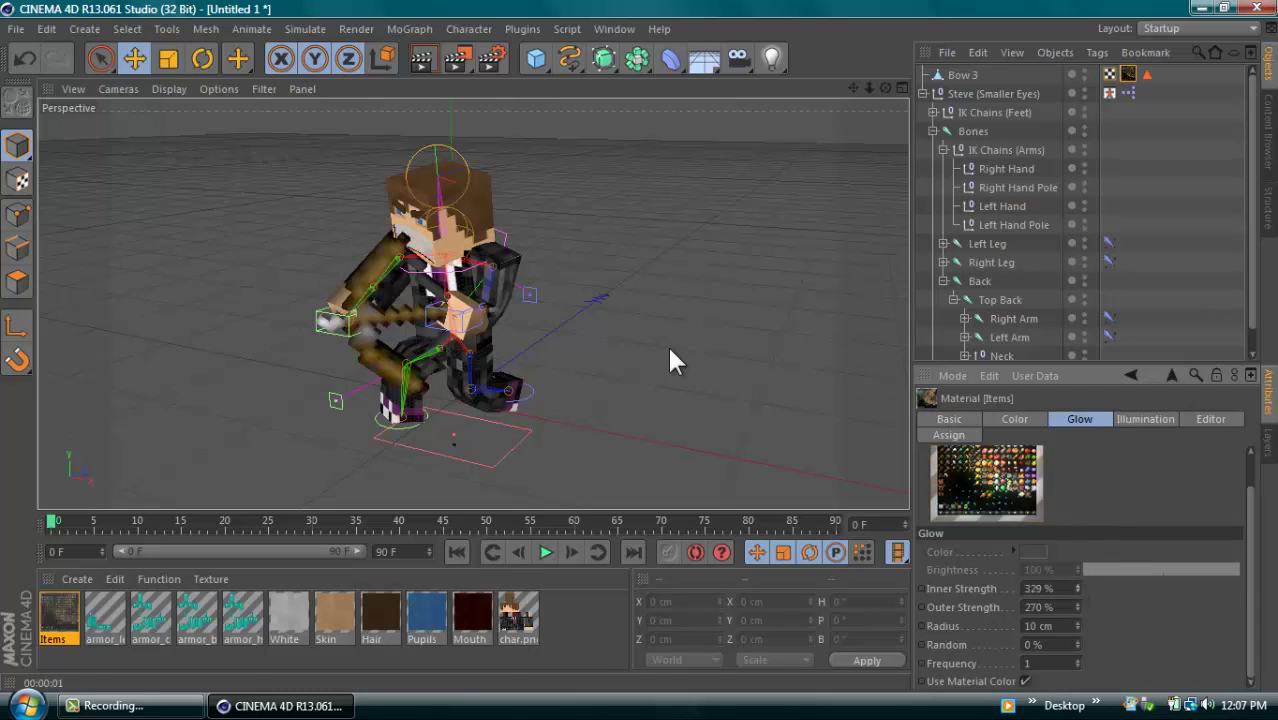
click(425, 74)
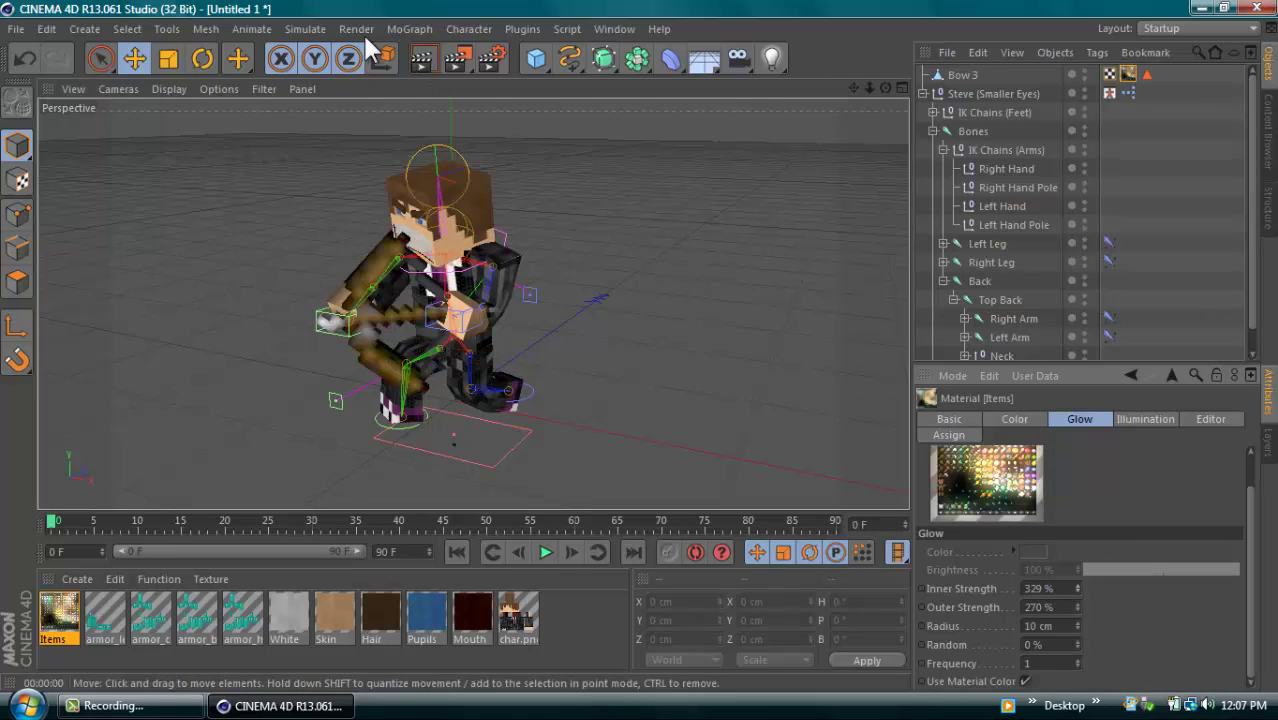
click(415, 58)
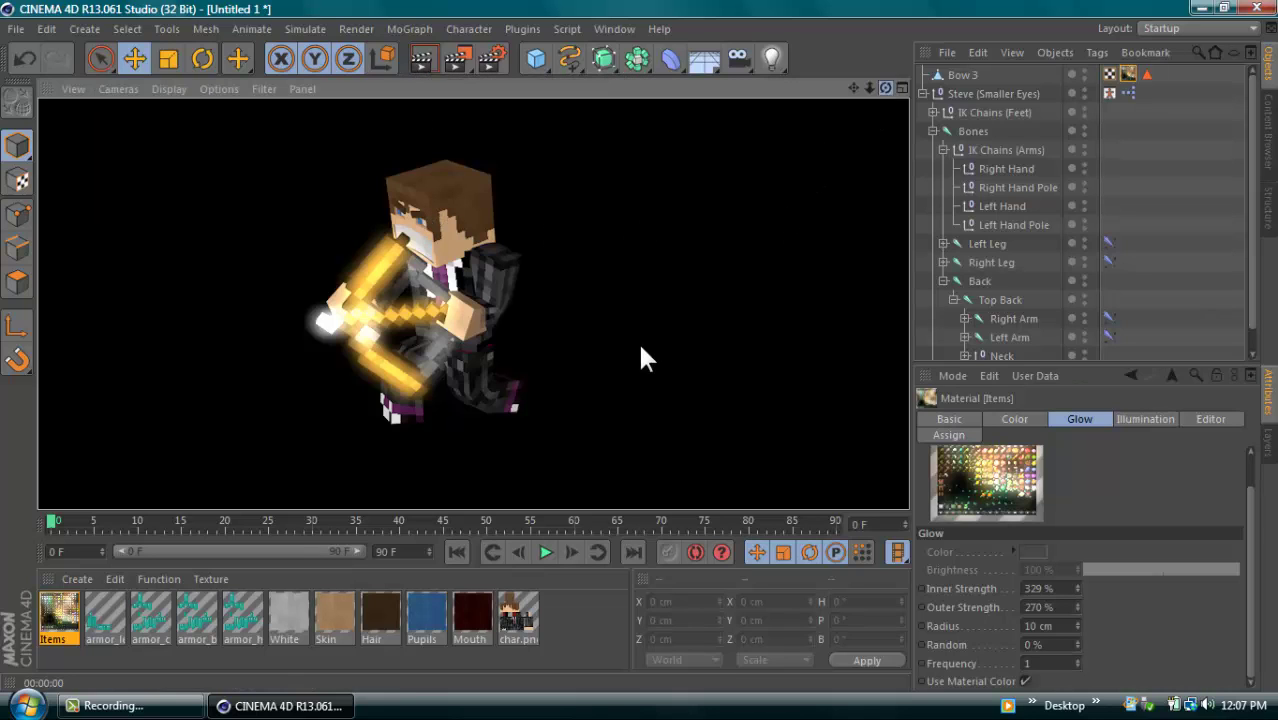
mouse_move(642, 357)
alt+mouse_down()
mouse_move(847, 357)
mouse_move(642, 357)
mouse_move(650, 340)
alt+mouse_up()
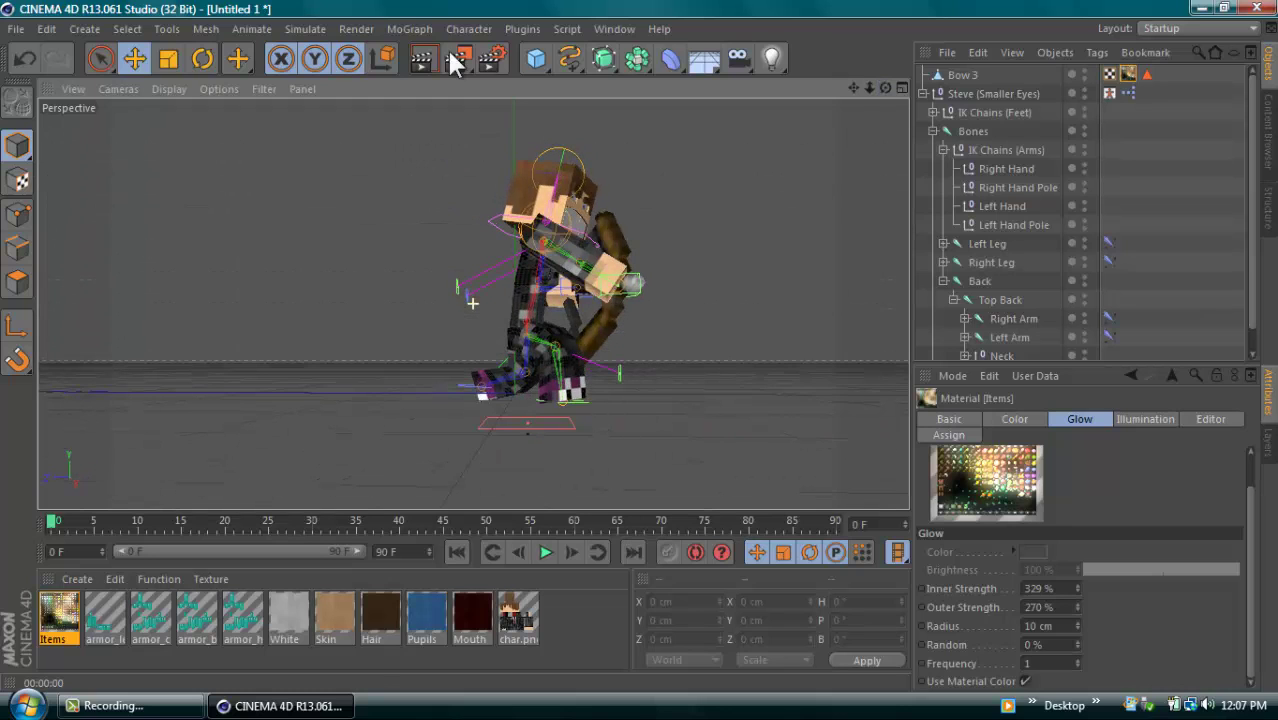
click(424, 58)
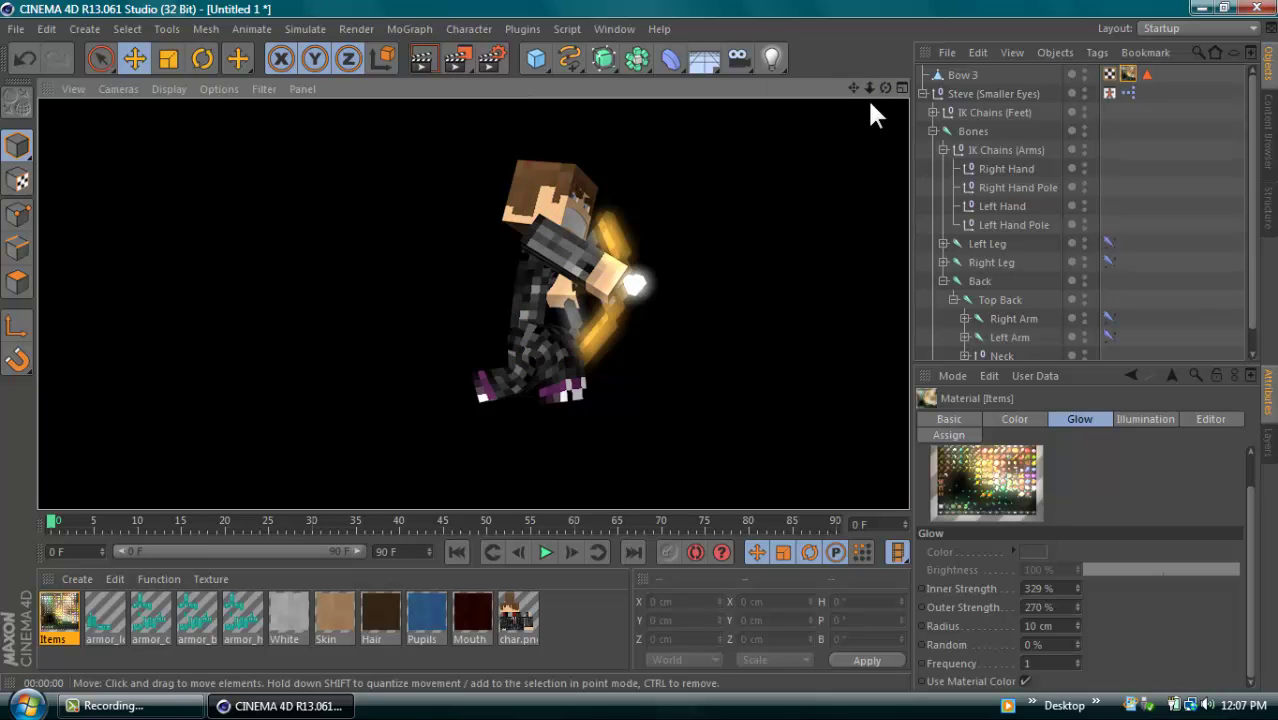
Change the render output file to Test Render 2 and render the glowing bow pose from a raised front angle to the Picture Viewer
drag(885, 88, 542, 17)
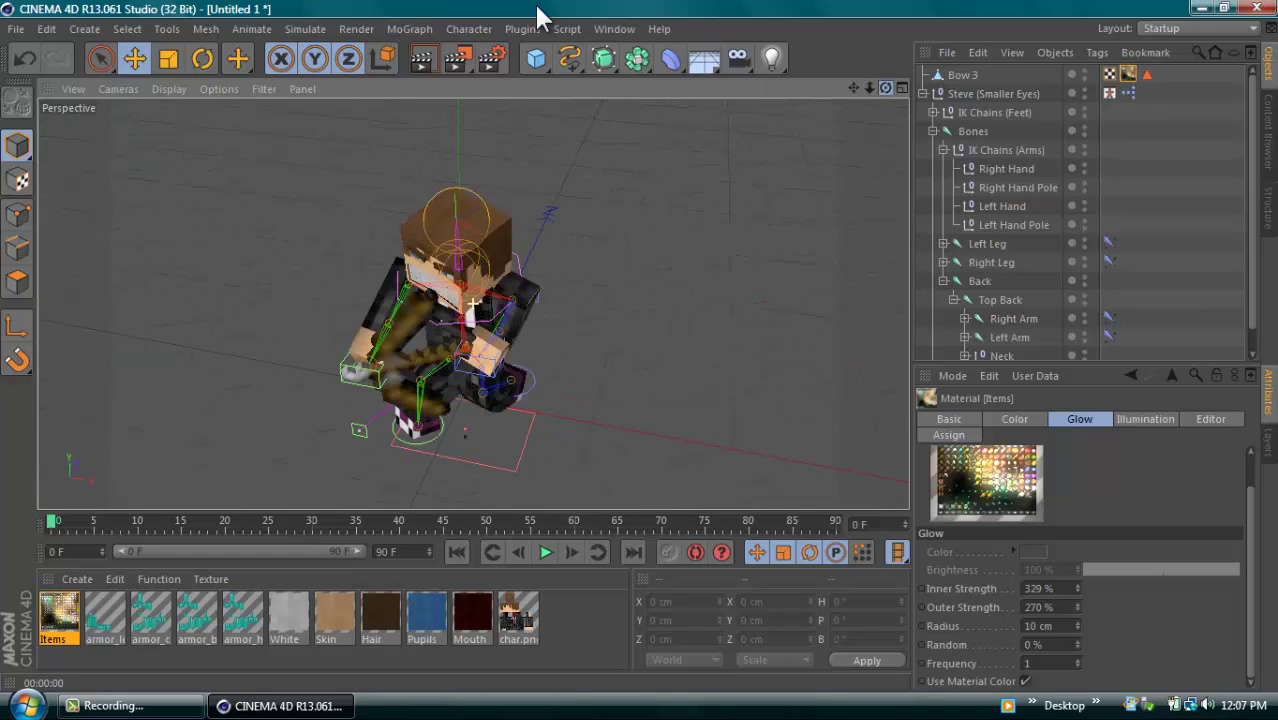
click(491, 58)
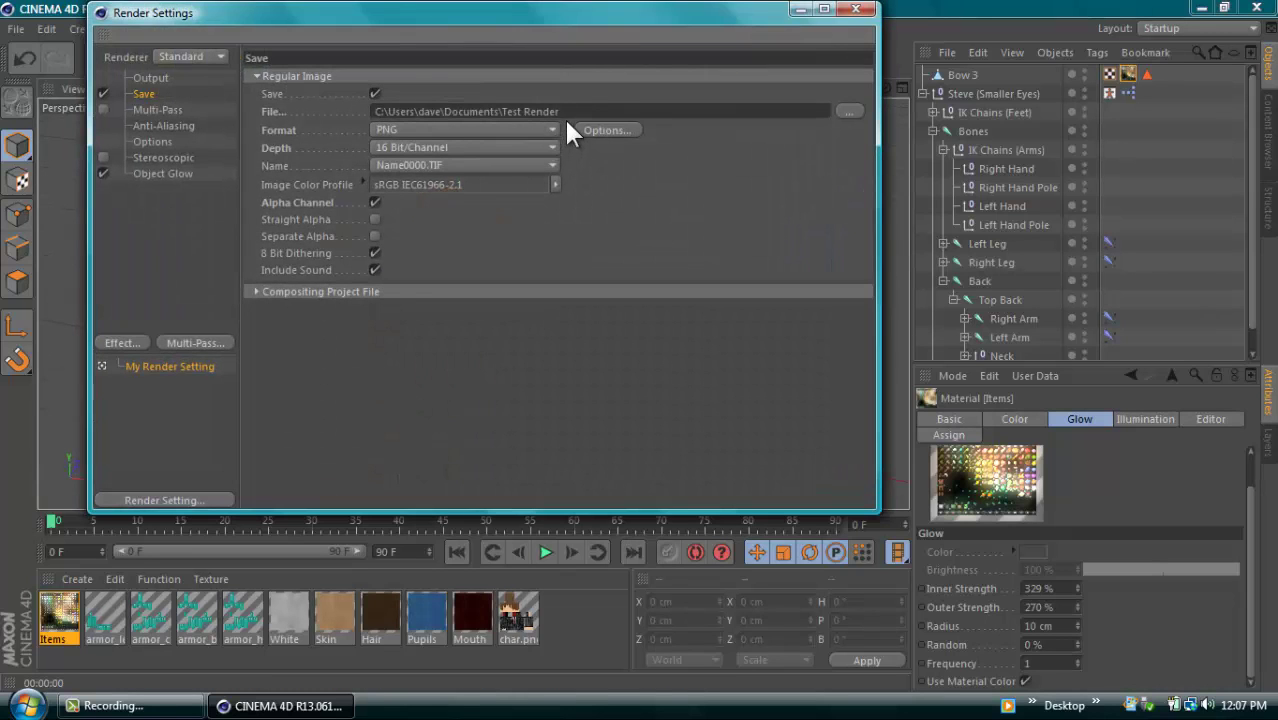
text(2)
click(856, 11)
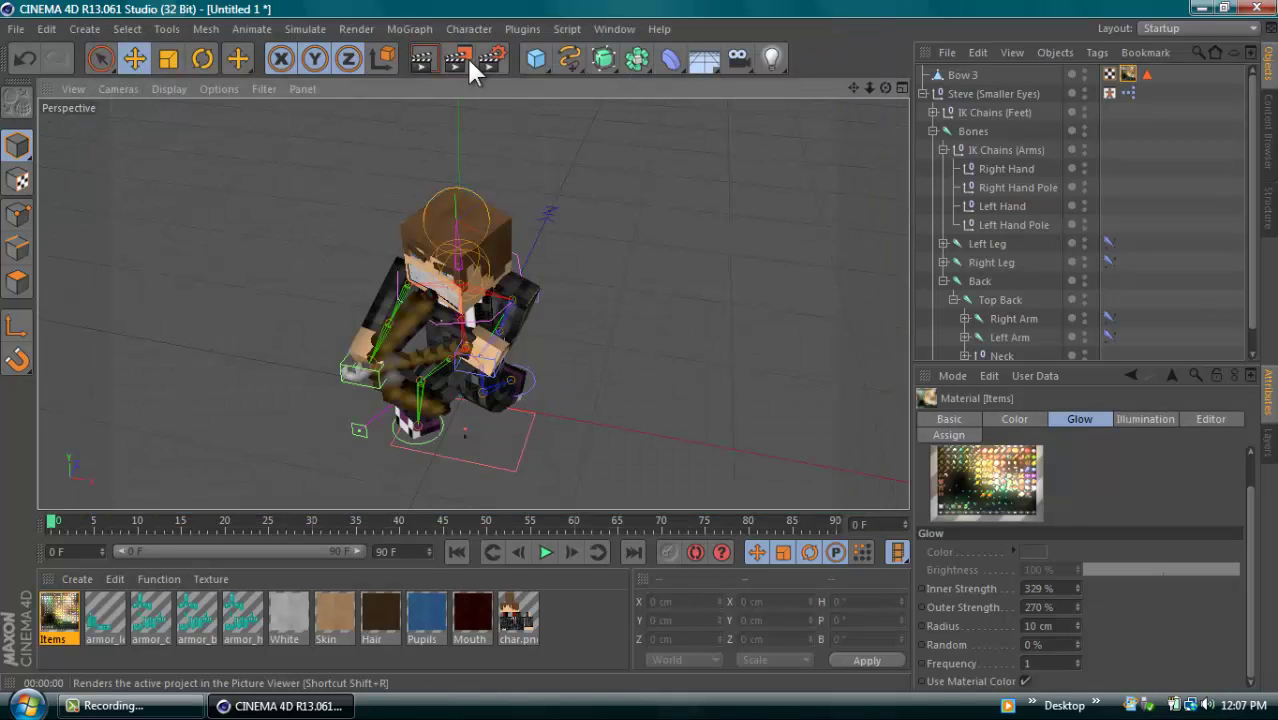
click(466, 57)
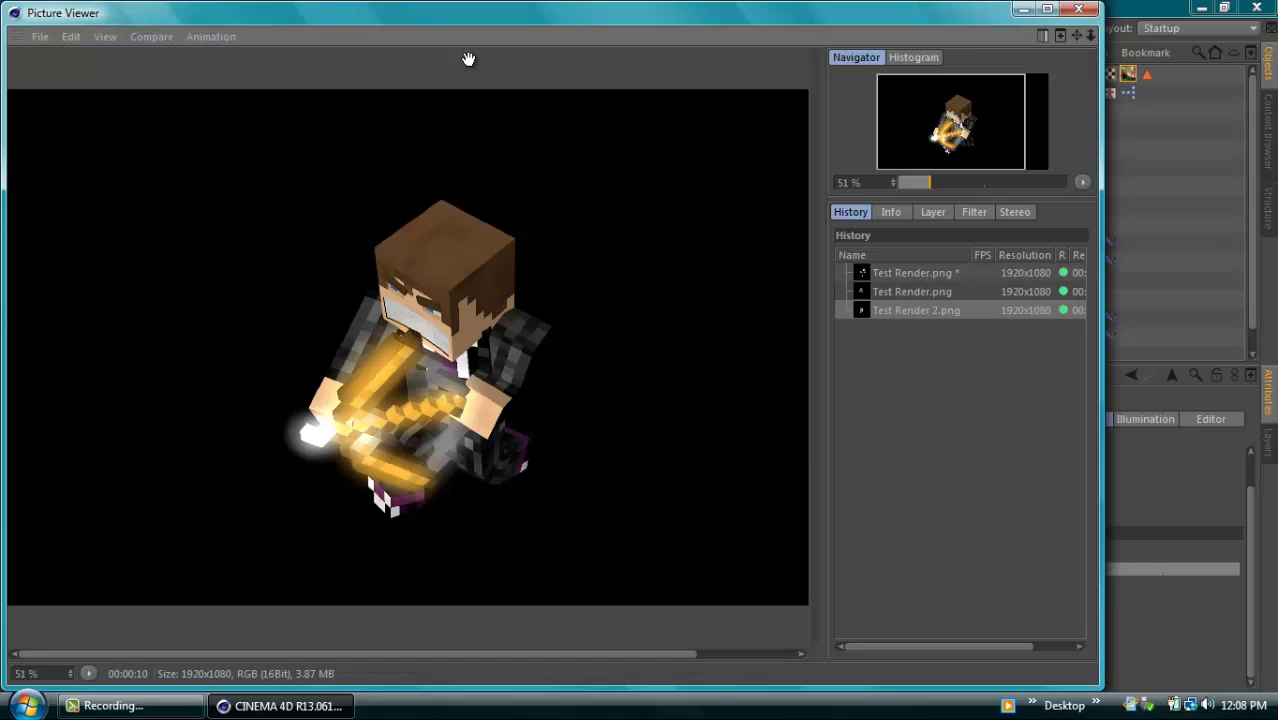
click(1079, 9)
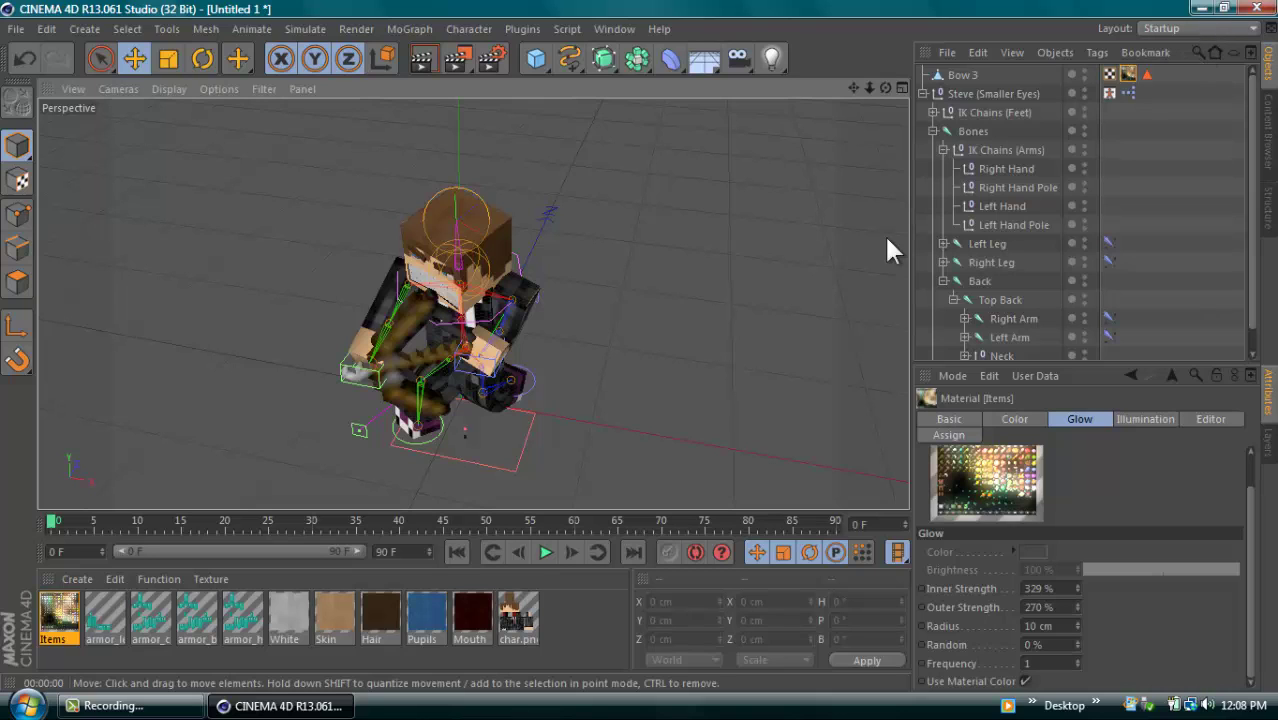
click(150, 708)
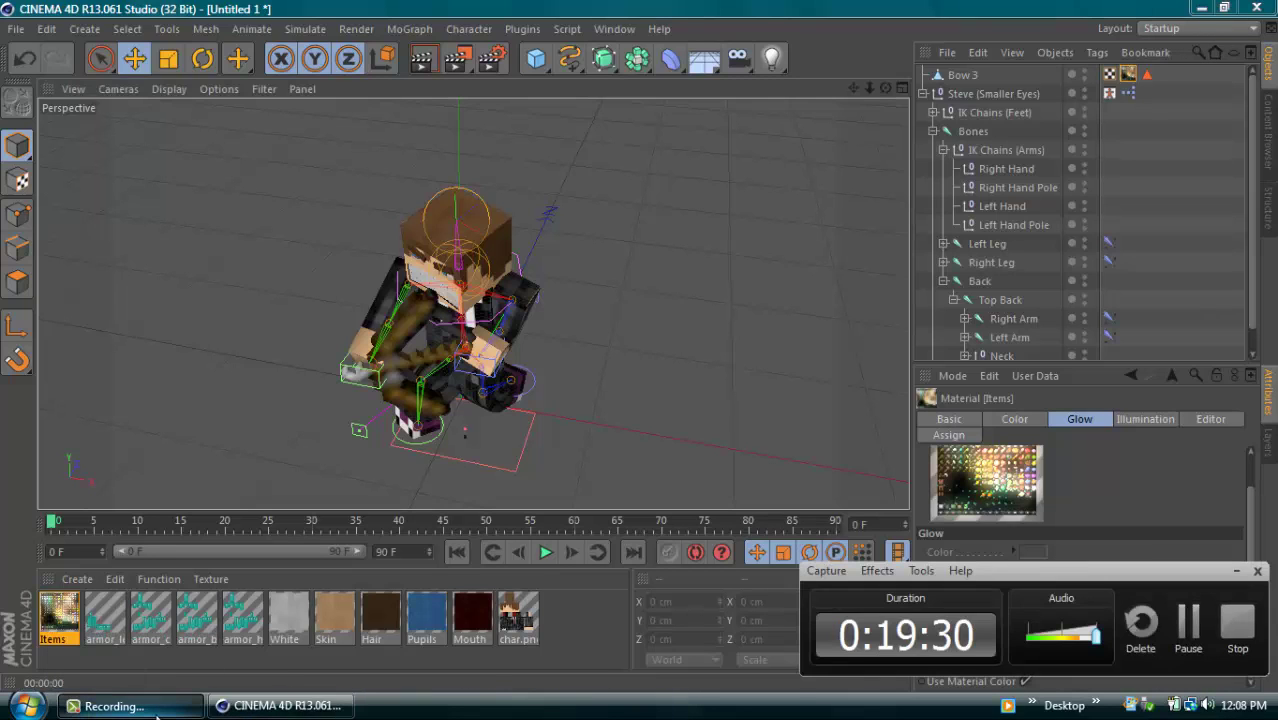
click(156, 712)
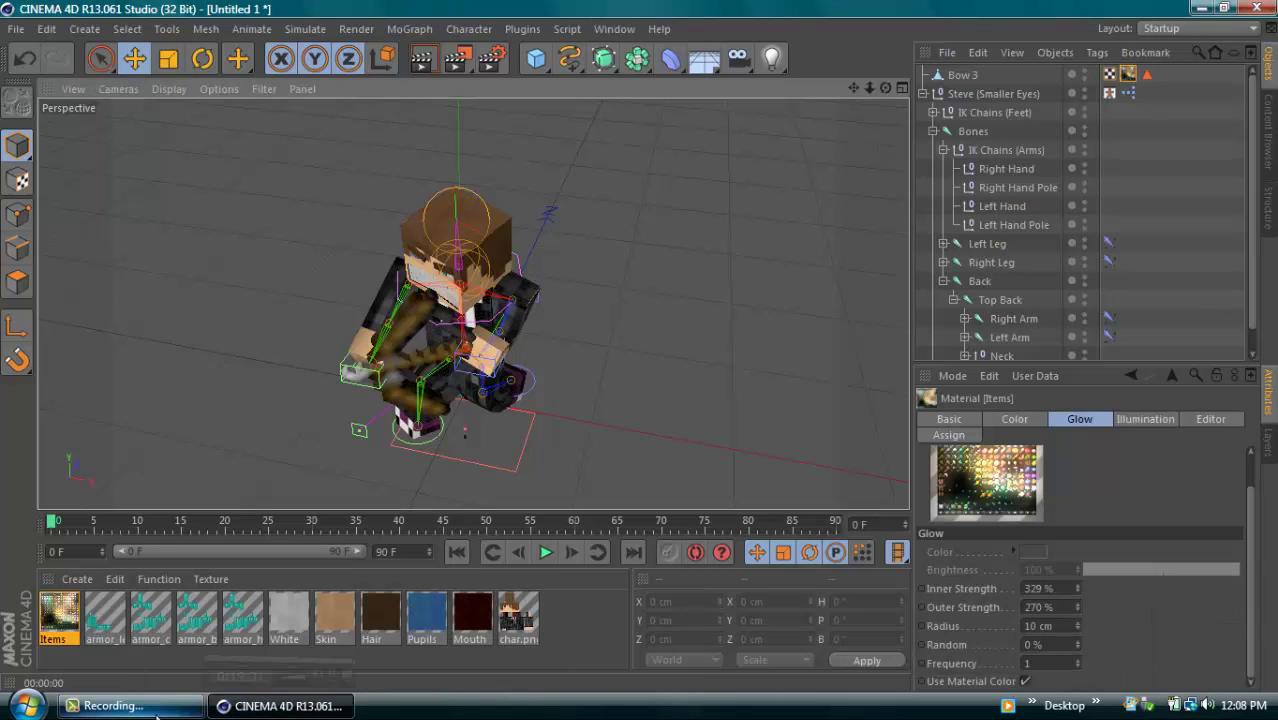